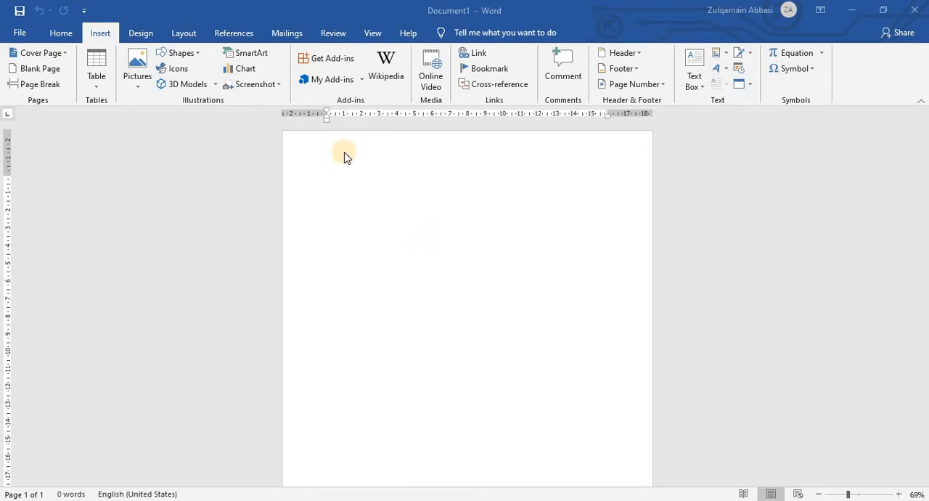
Browse the Office Add-ins store, looking through the File Converters & Viewers category and the list of all add-ins.
{"action": "left_click", "coordinate": [324, 59]}
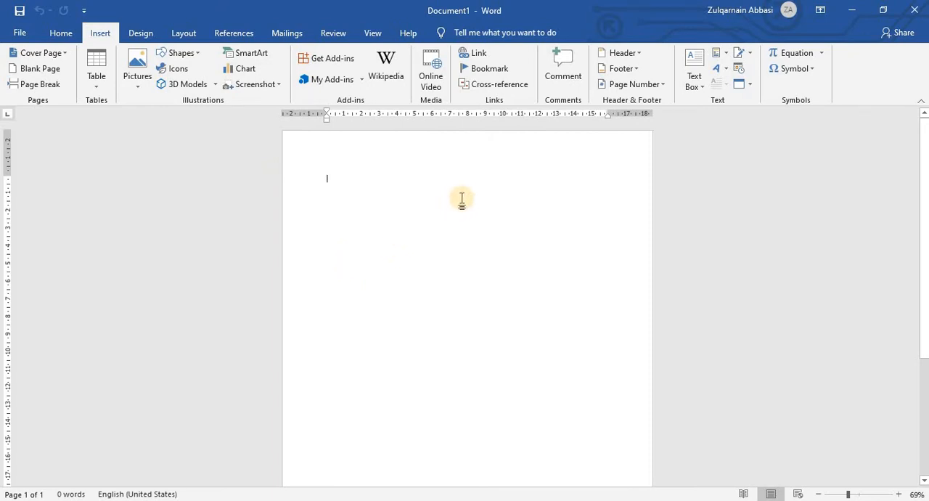
{"action": "left_click", "coordinate": [334, 63]}
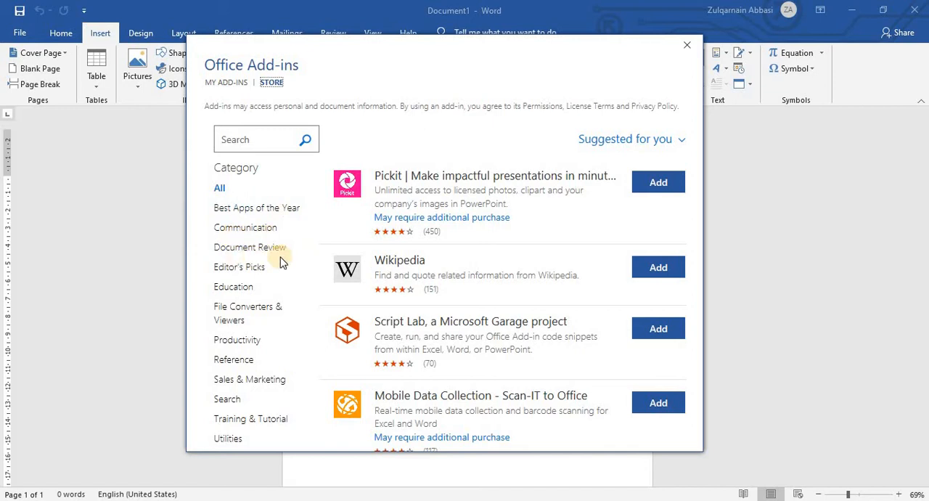
{"action": "left_click", "coordinate": [254, 326]}
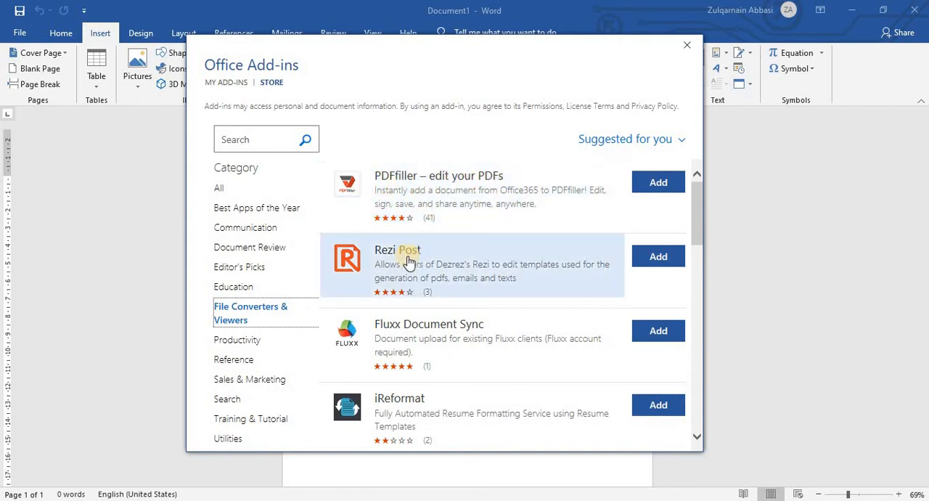
{"action": "scroll", "coordinate": [409, 263], "scroll_direction": "down", "scroll_amount": 6}
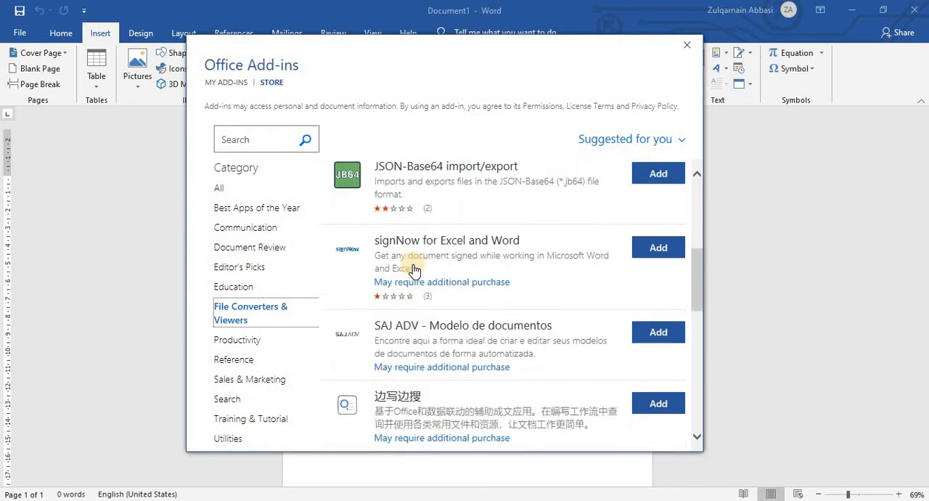
{"action": "left_click", "coordinate": [233, 188]}
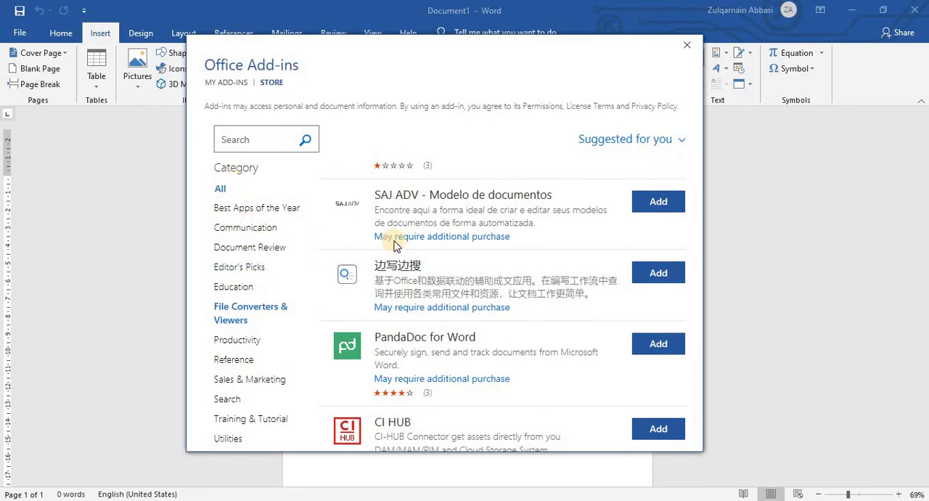
{"action": "scroll", "coordinate": [448, 297], "scroll_direction": "down", "scroll_amount": 5}
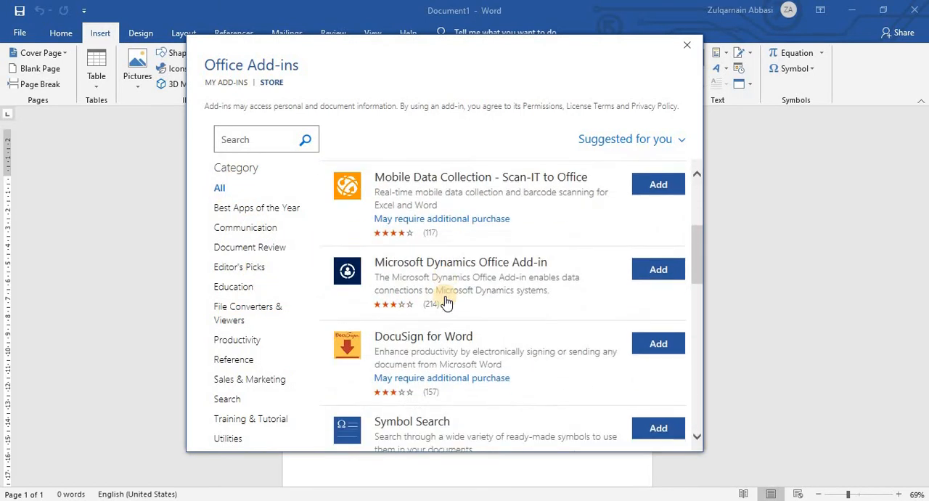
{"action": "scroll", "coordinate": [447, 301], "scroll_direction": "down", "scroll_amount": 6}
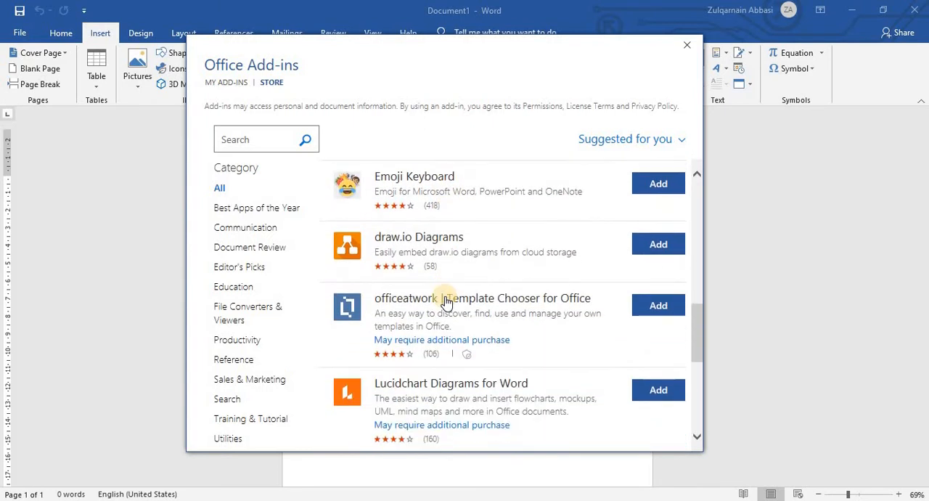
{"action": "scroll", "coordinate": [447, 302], "scroll_direction": "up", "scroll_amount": 3}
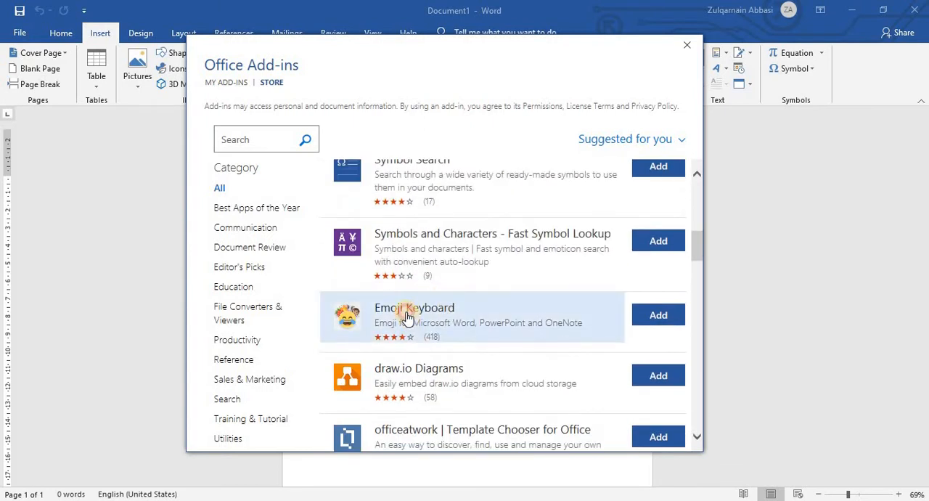
View the Emoji Keyboard add-in's details and preview images, and add it with its license terms accepted.
{"action": "left_click", "coordinate": [408, 317]}
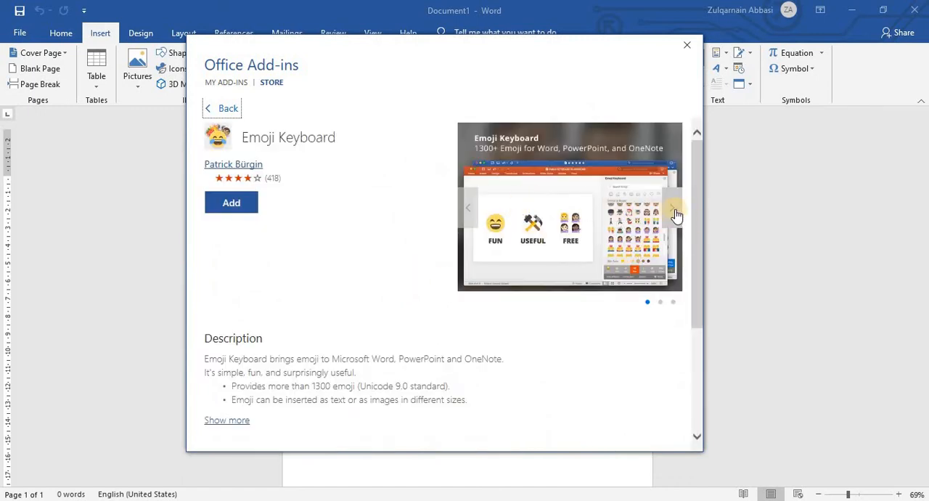
{"action": "left_click", "coordinate": [676, 210]}
{"action": "left_click", "coordinate": [675, 211]}
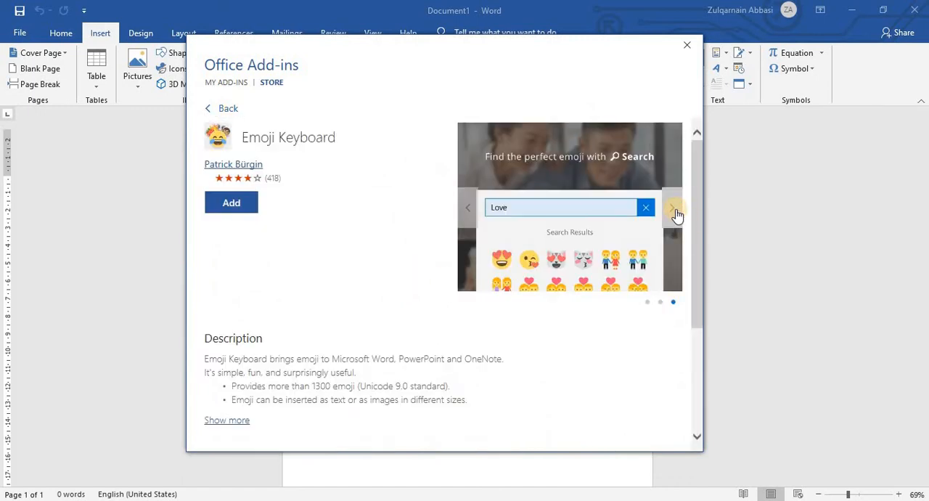
{"action": "left_click", "coordinate": [675, 212]}
{"action": "left_click", "coordinate": [675, 215]}
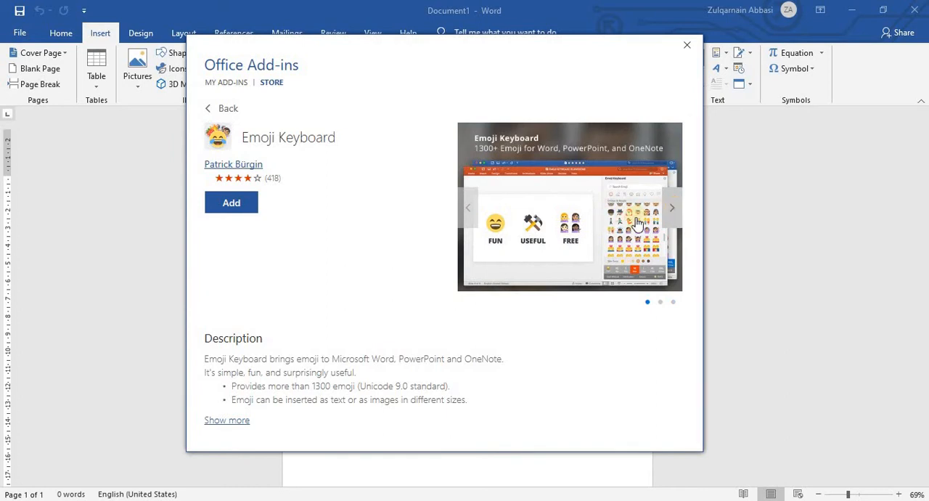
{"action": "left_click", "coordinate": [233, 206]}
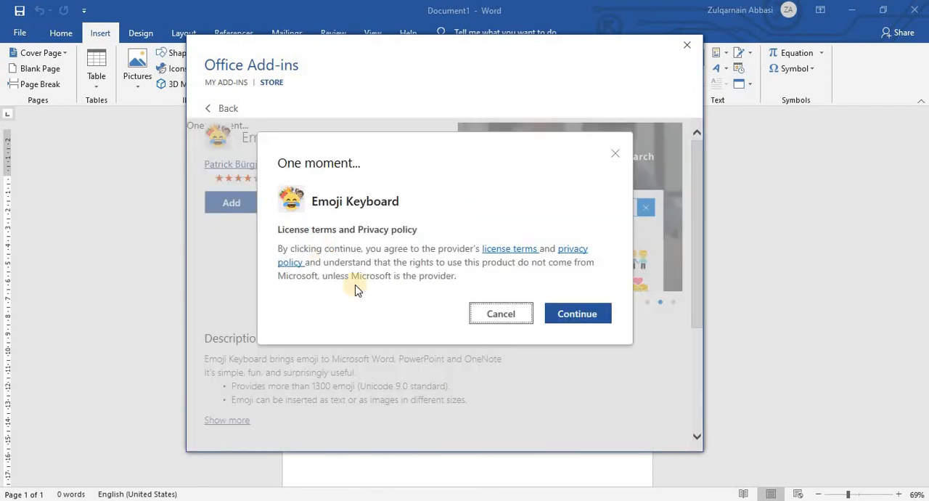
{"action": "left_click", "coordinate": [582, 311]}
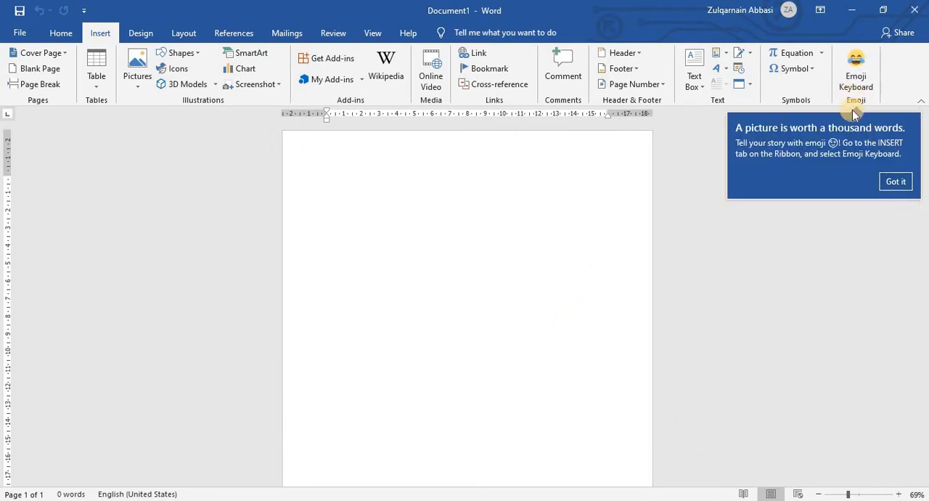
Open the newly added Emoji Keyboard beside the document and briefly check its add-in options.
{"action": "left_click", "coordinate": [857, 87]}
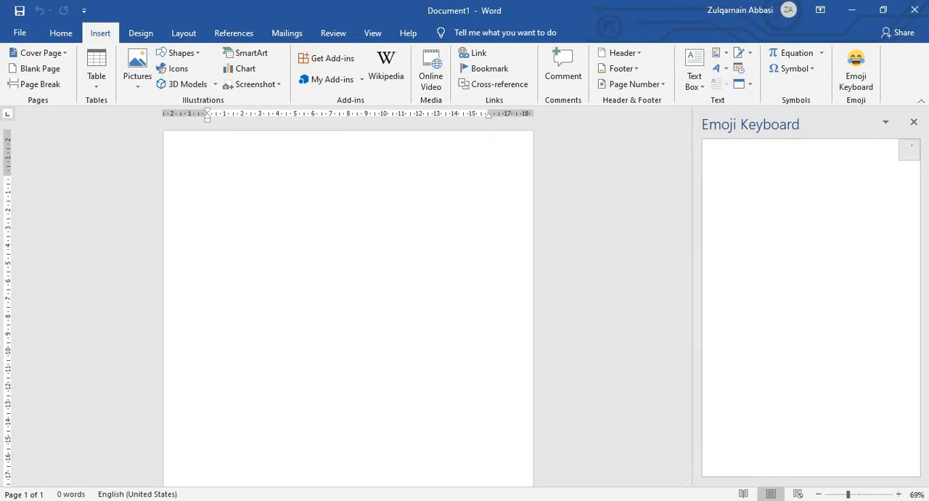
{"action": "left_click", "coordinate": [915, 154]}
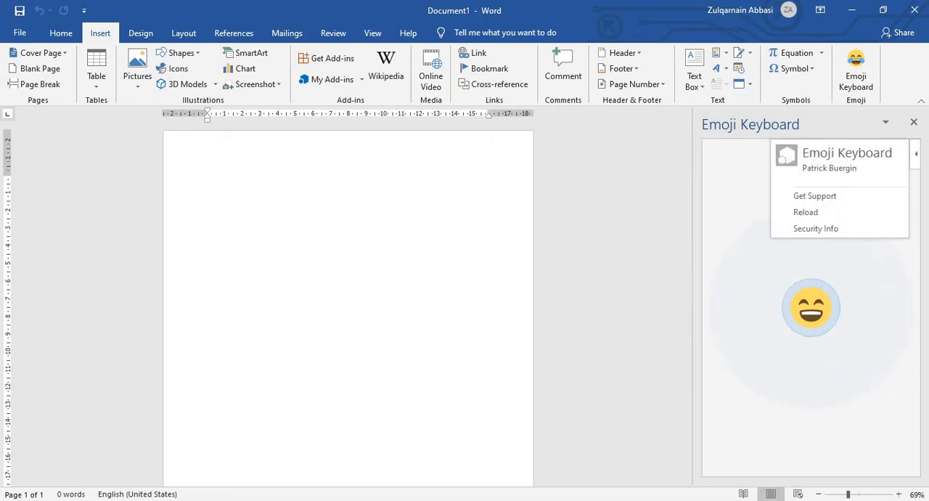
{"action": "left_click", "coordinate": [575, 182]}
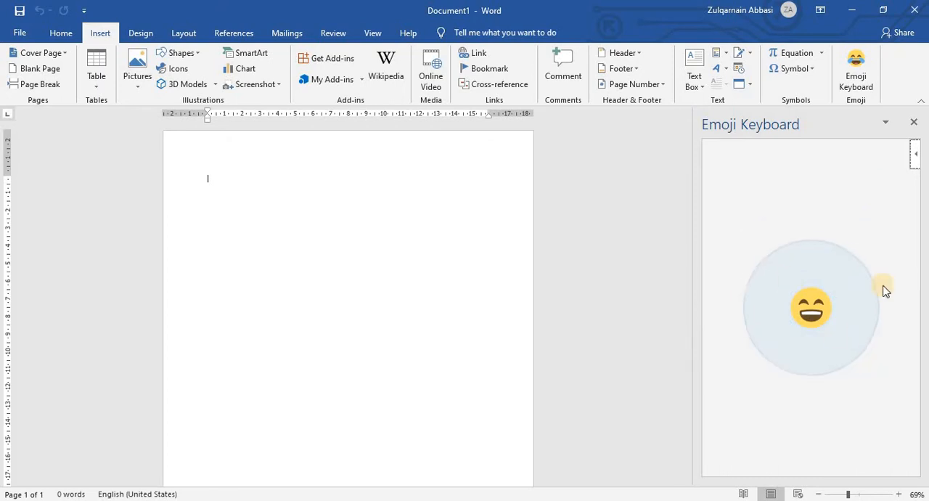
Reopen the Office Add-ins store and look through the add-ins in the Education category.
{"action": "left_click", "coordinate": [320, 58]}
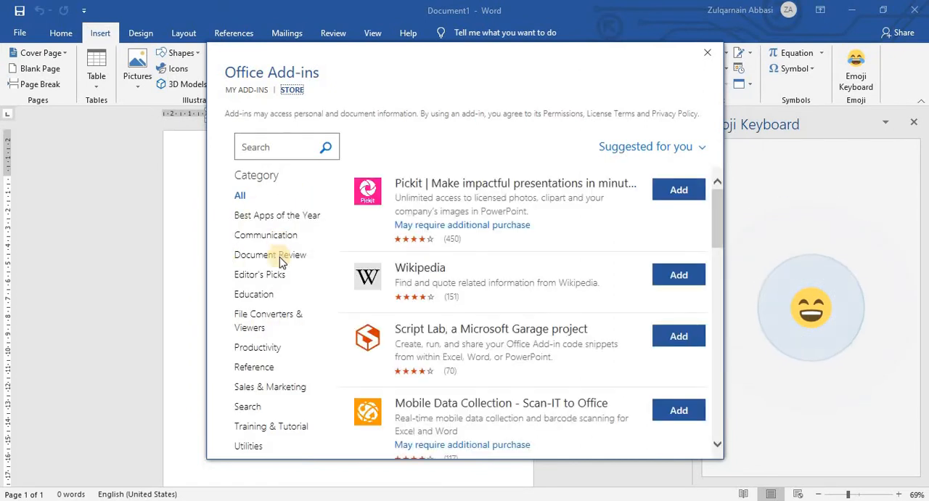
{"action": "left_click", "coordinate": [254, 294]}
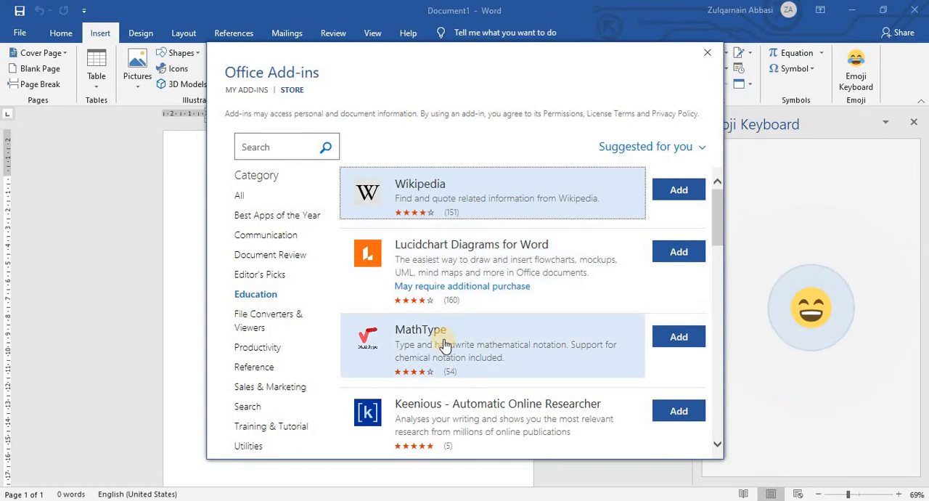
{"action": "scroll", "coordinate": [465, 376], "scroll_direction": "down", "scroll_amount": 5}
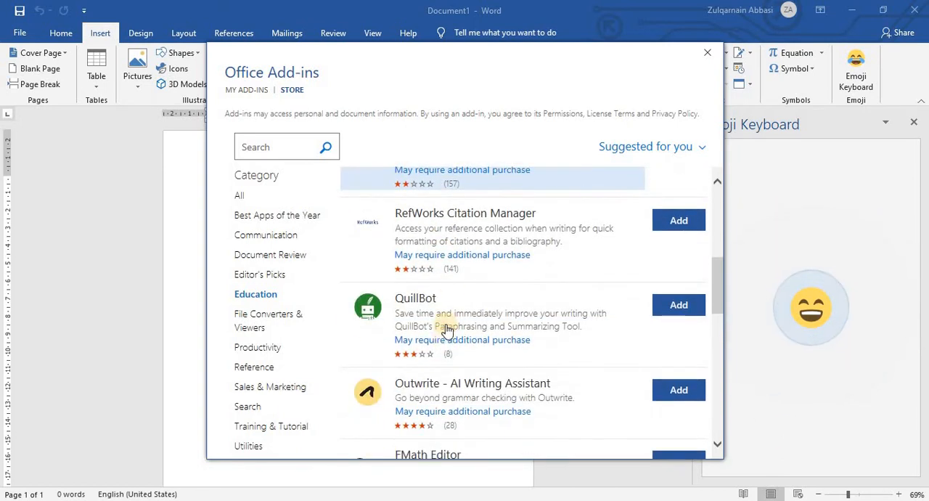
{"action": "scroll", "coordinate": [460, 305], "scroll_direction": "down", "scroll_amount": 3}
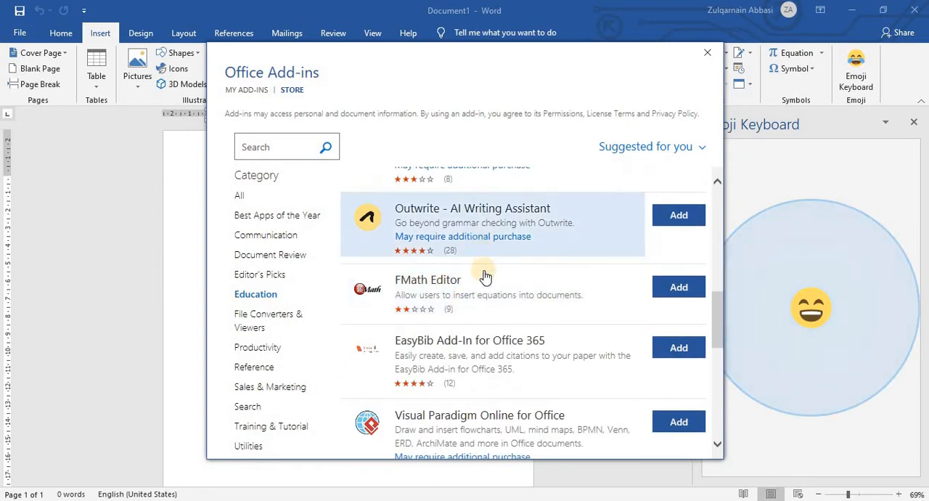
{"action": "scroll", "coordinate": [479, 262], "scroll_direction": "down", "scroll_amount": 3}
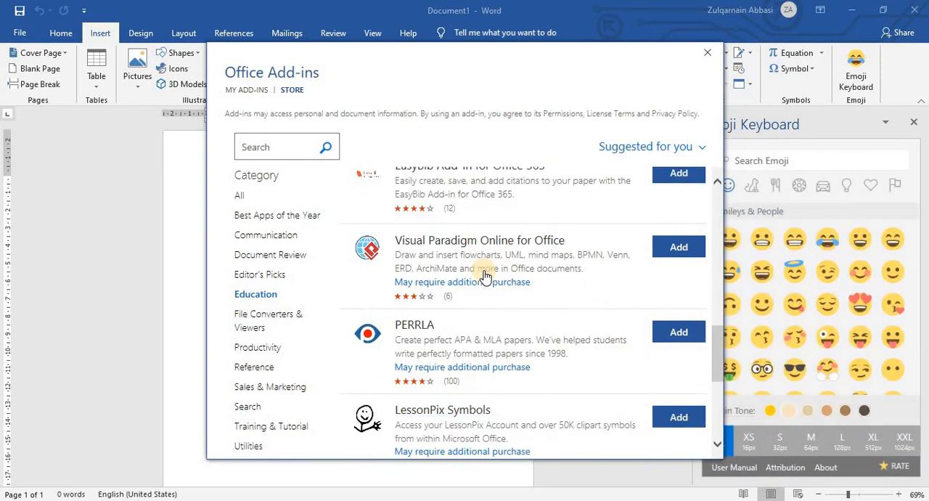
{"action": "scroll", "coordinate": [485, 275], "scroll_direction": "down", "scroll_amount": 3}
{"action": "scroll", "coordinate": [501, 291], "scroll_direction": "down", "scroll_amount": 1}
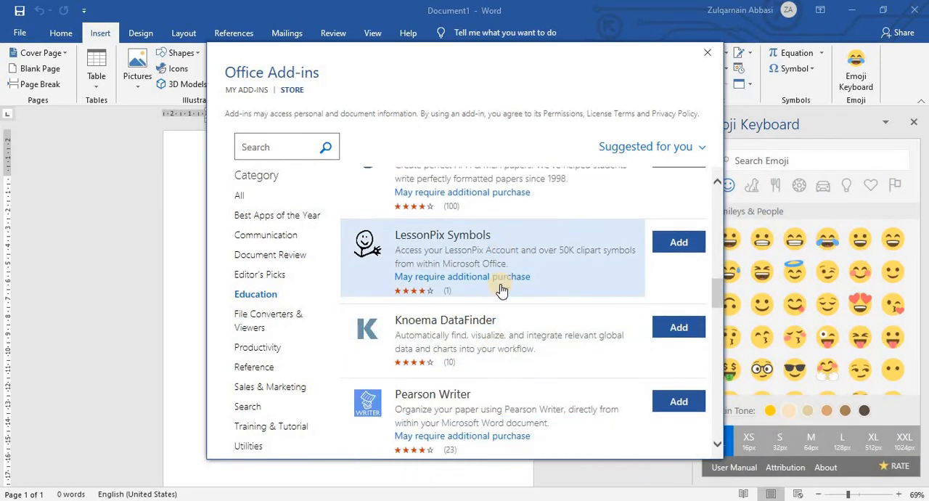
{"action": "scroll", "coordinate": [501, 291], "scroll_direction": "down", "scroll_amount": 3}
{"action": "scroll", "coordinate": [501, 290], "scroll_direction": "down", "scroll_amount": 5}
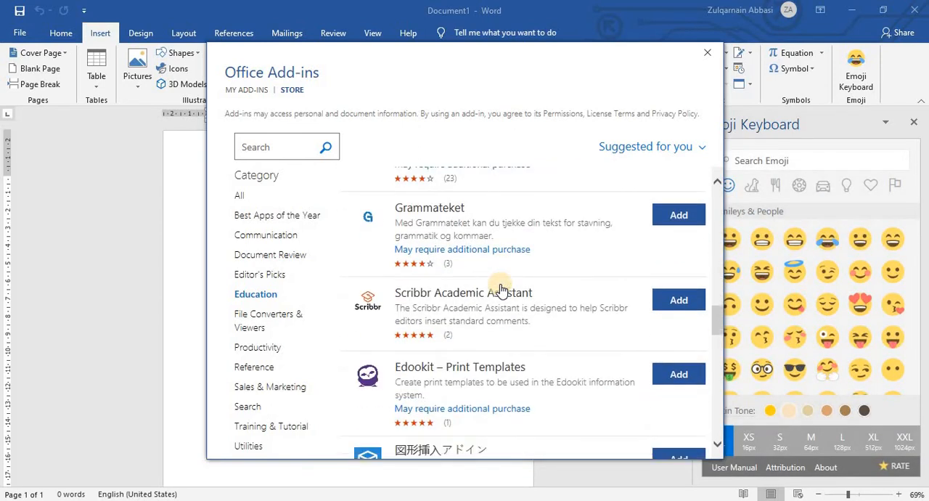
{"action": "scroll", "coordinate": [501, 290], "scroll_direction": "down", "scroll_amount": 5}
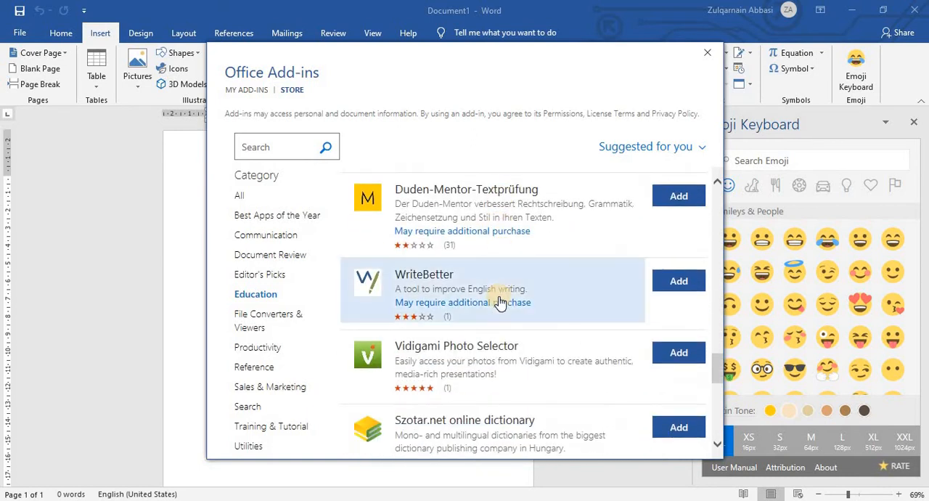
{"action": "scroll", "coordinate": [499, 303], "scroll_direction": "down", "scroll_amount": 1}
View the WriteBetter add-in's details and preview images, and return to the Education list.
{"action": "left_click", "coordinate": [636, 232]}
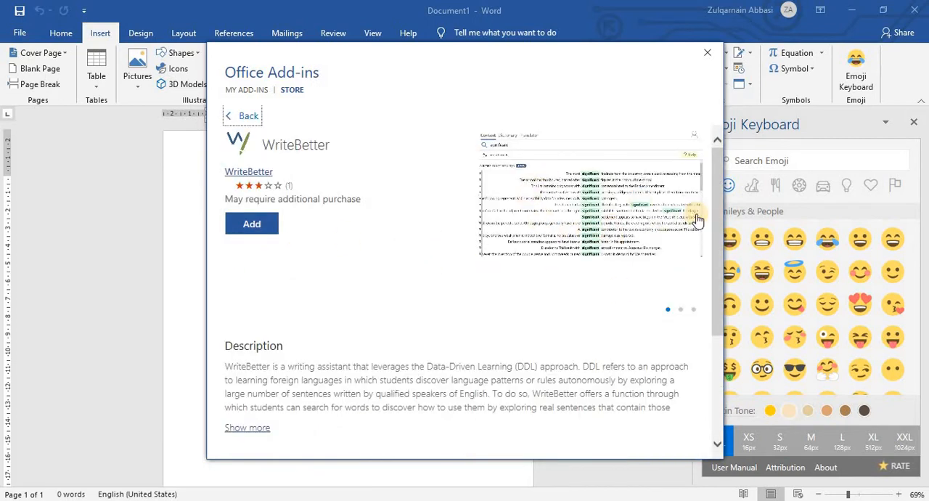
{"action": "left_click", "coordinate": [696, 216]}
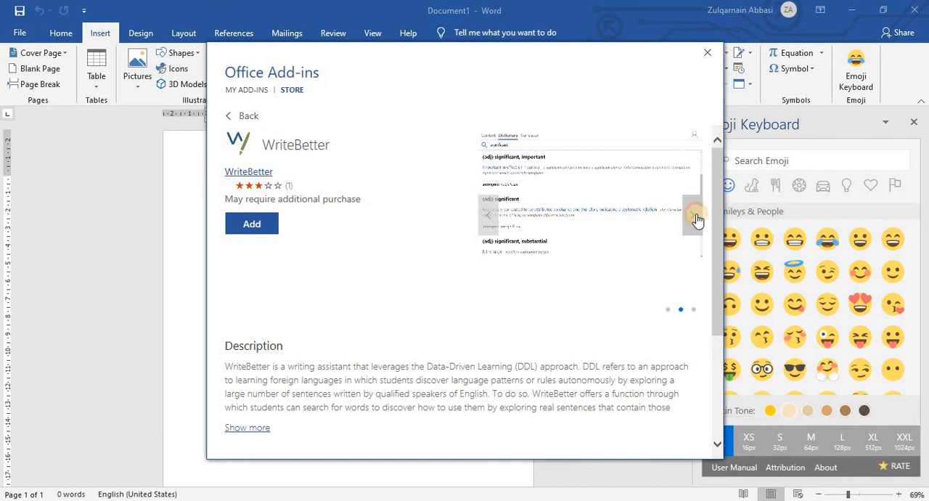
{"action": "left_click", "coordinate": [696, 218]}
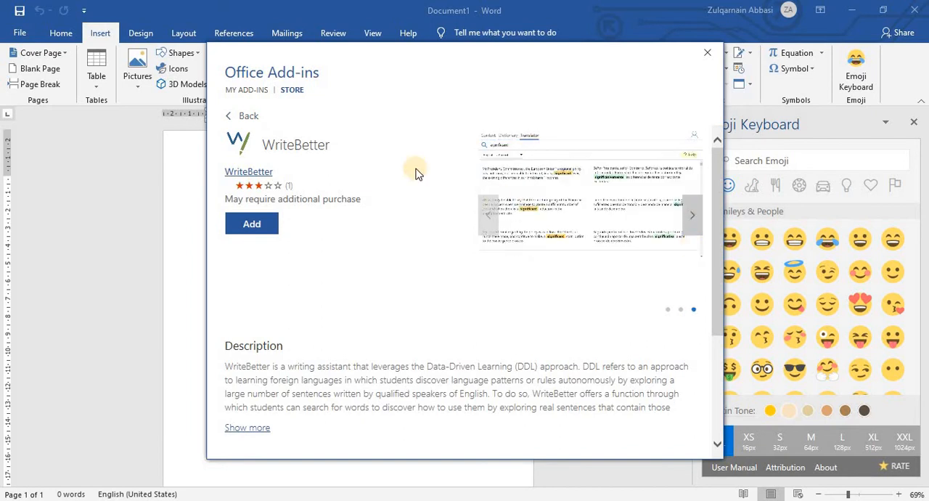
{"action": "left_click", "coordinate": [233, 116]}
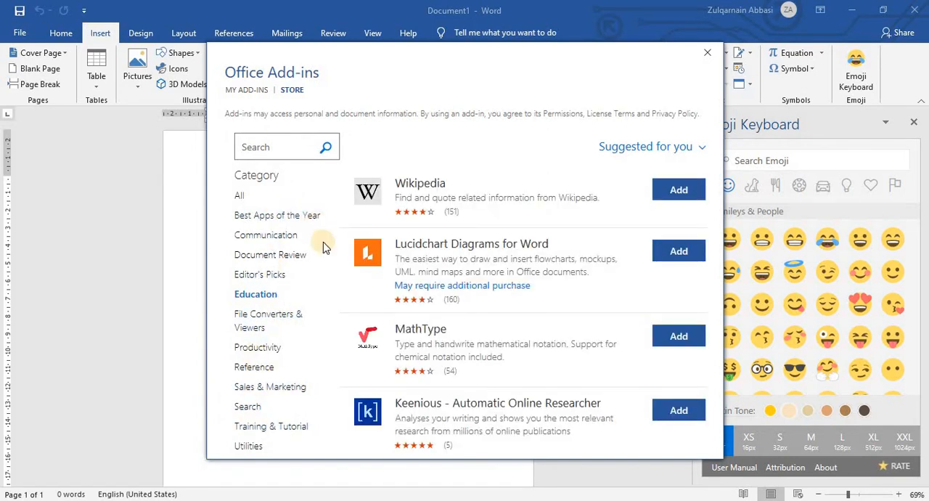
Look further down the Education add-ins, past WriteBetter, for other learning and writing tools such as Beyond Space.
{"action": "scroll", "coordinate": [452, 286], "scroll_direction": "down", "scroll_amount": 3}
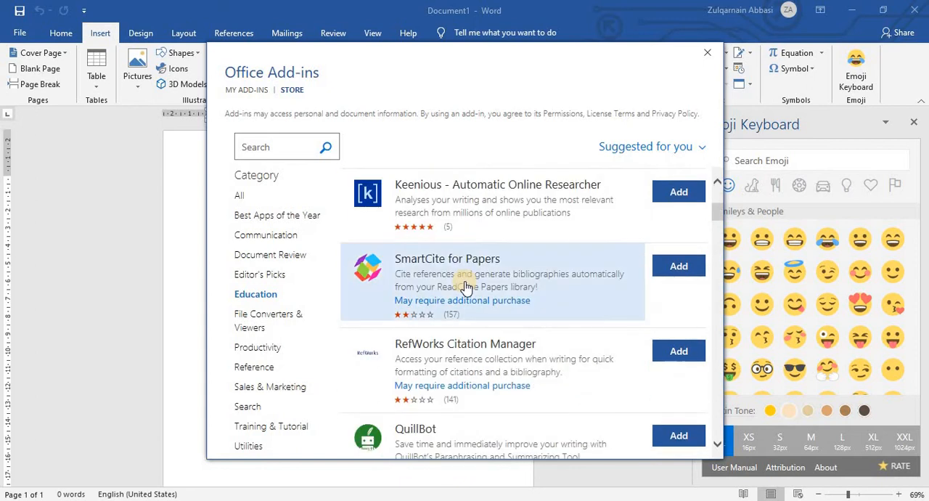
{"action": "scroll", "coordinate": [466, 287], "scroll_direction": "down", "scroll_amount": 8}
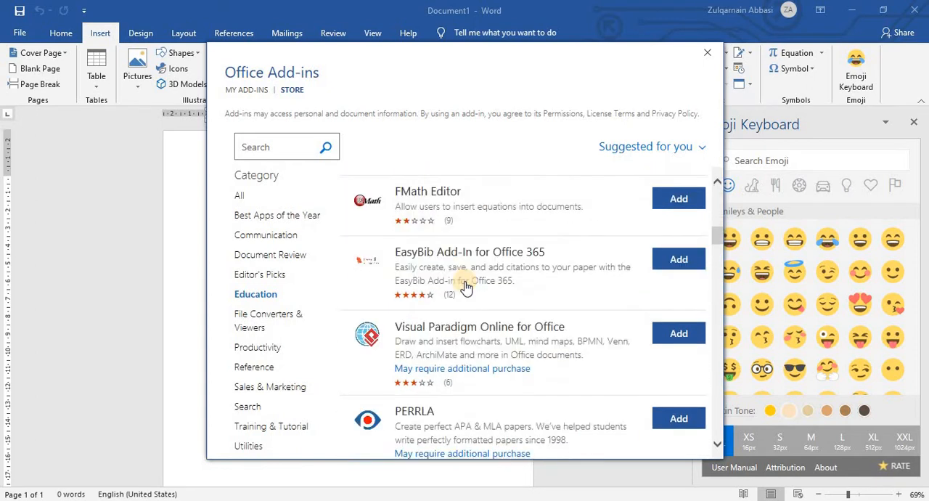
{"action": "scroll", "coordinate": [468, 288], "scroll_direction": "down", "scroll_amount": 7}
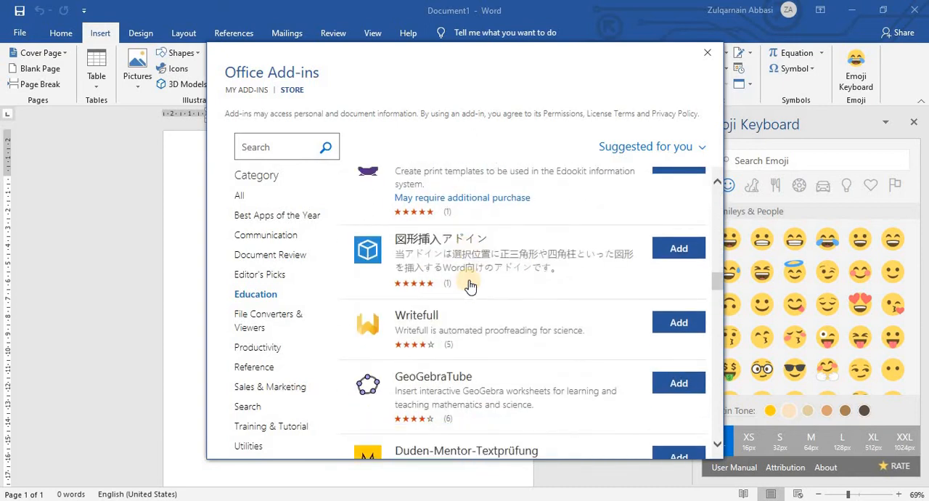
{"action": "scroll", "coordinate": [470, 286], "scroll_direction": "down", "scroll_amount": 3}
{"action": "scroll", "coordinate": [470, 286], "scroll_direction": "down", "scroll_amount": 5}
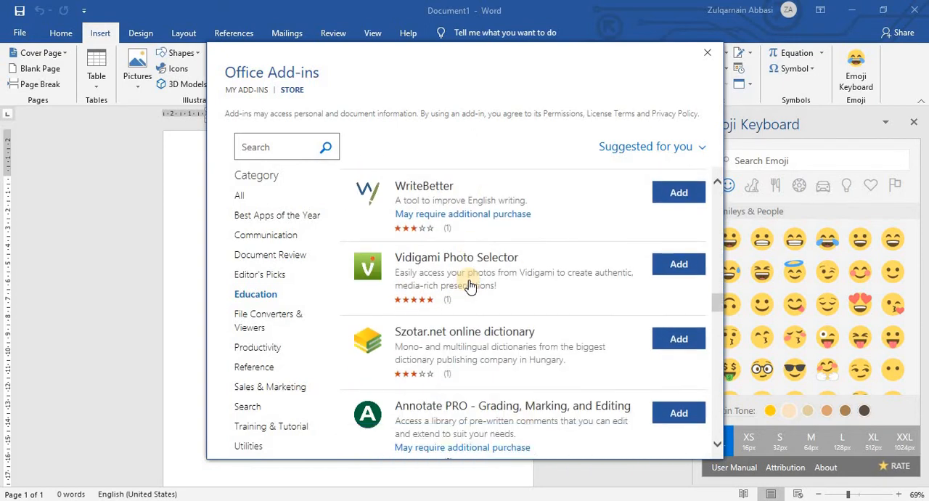
{"action": "scroll", "coordinate": [470, 286], "scroll_direction": "down", "scroll_amount": 2}
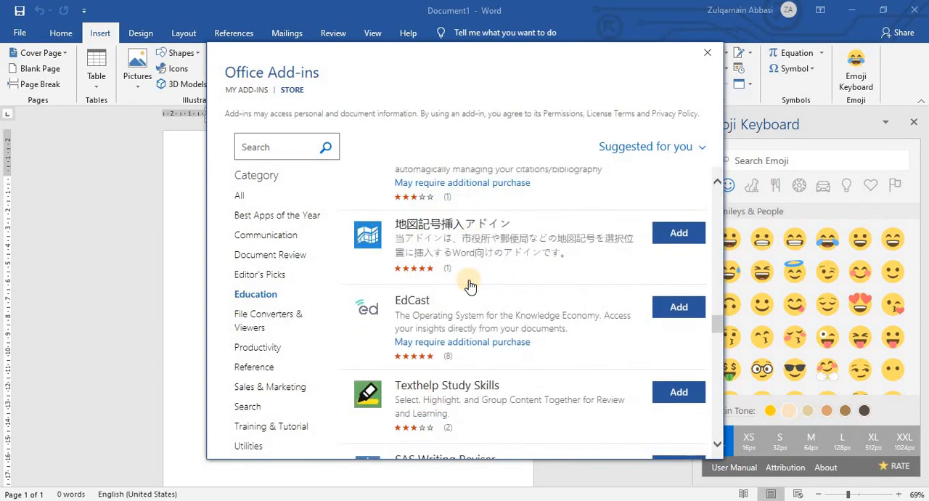
{"action": "scroll", "coordinate": [470, 289], "scroll_direction": "down", "scroll_amount": 2}
{"action": "scroll", "coordinate": [470, 288], "scroll_direction": "down", "scroll_amount": 2}
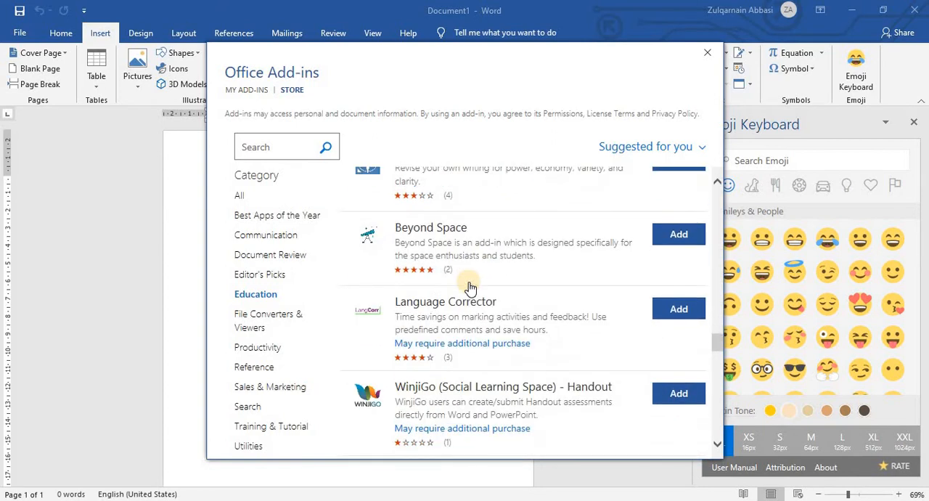
{"action": "scroll", "coordinate": [470, 286], "scroll_direction": "up", "scroll_amount": 2}
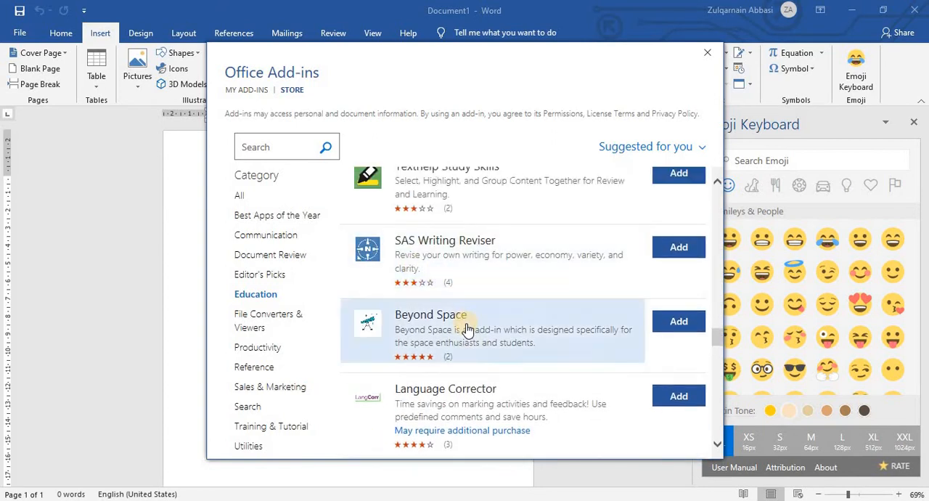
Leave the add-ins store and insert the winking emoji and the squinting laughing emoji on separate lines of the document.
{"action": "scroll", "coordinate": [467, 328], "scroll_direction": "down", "scroll_amount": 3}
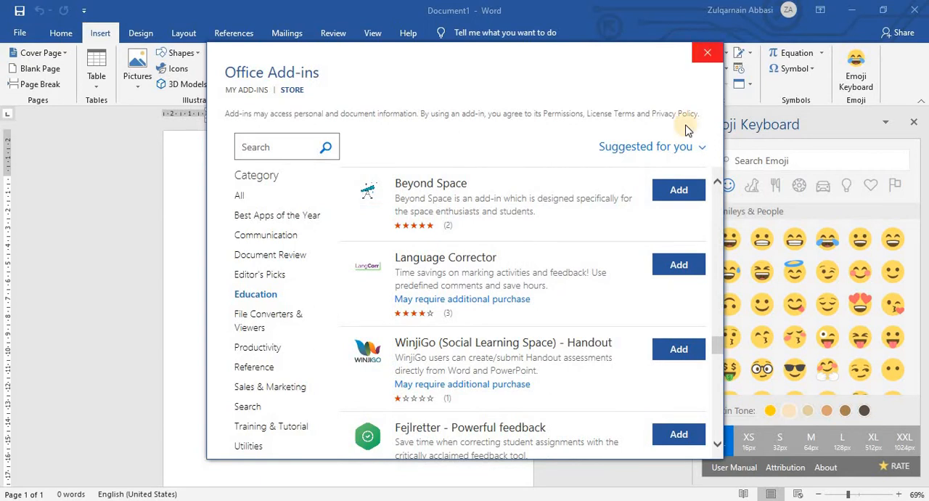
{"action": "left_click", "coordinate": [707, 52]}
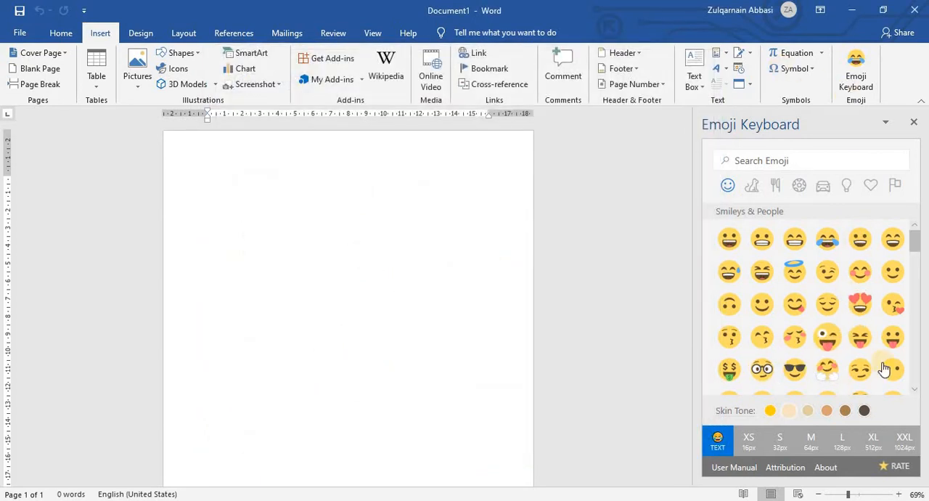
{"action": "left_click", "coordinate": [822, 275]}
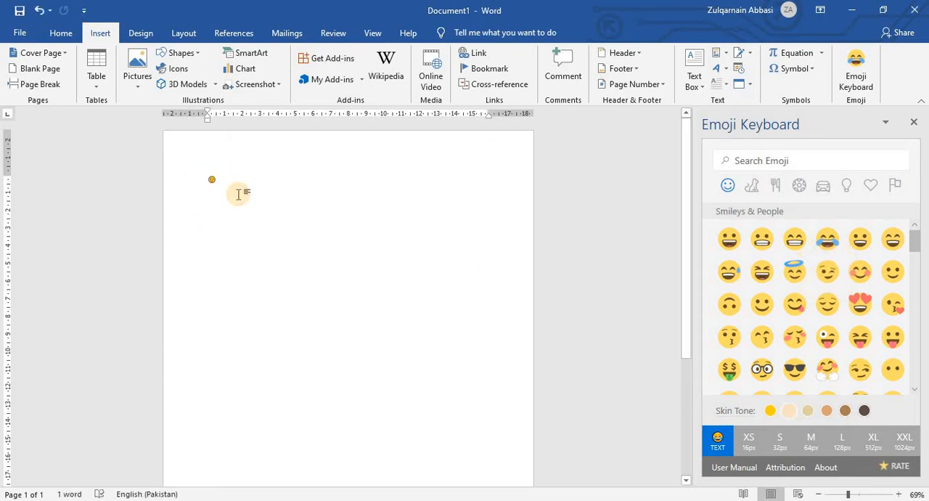
{"action": "key", "text": "Return"}
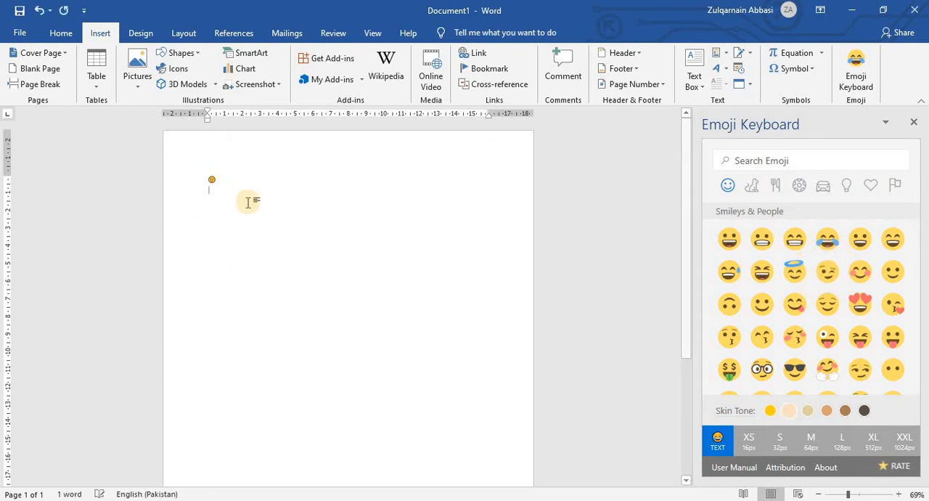
{"action": "left_click", "coordinate": [762, 275]}
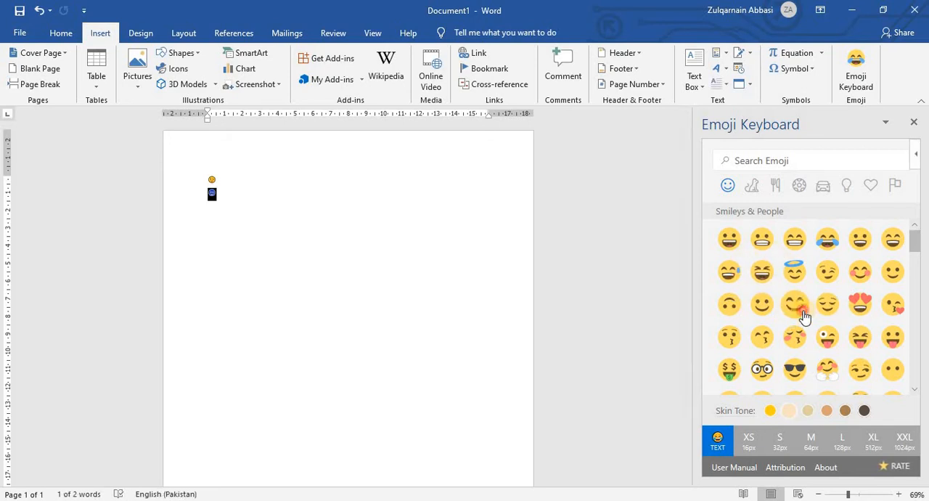
{"action": "left_click", "coordinate": [354, 311]}
{"action": "key", "text": "Return"}
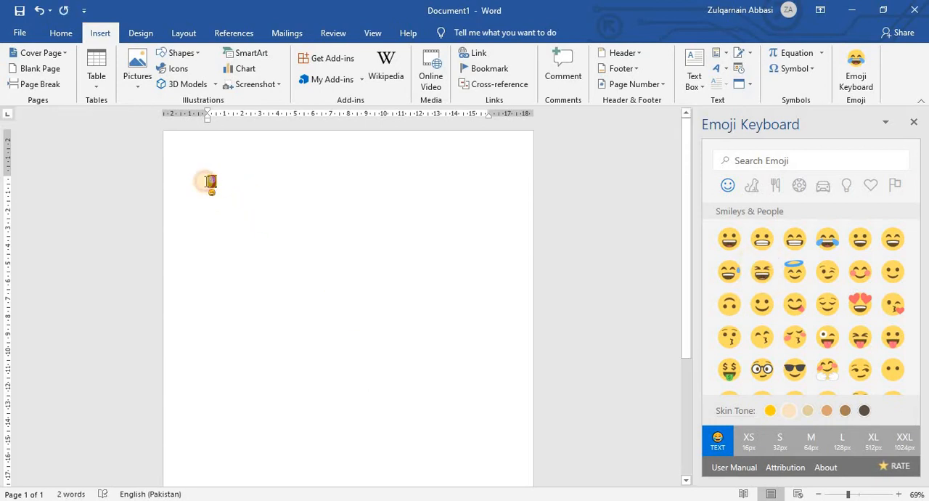
Enlarge the winking and laughing emojis in the document to a much bigger font size.
{"action": "left_click_drag", "start_coordinate": [207, 179], "coordinate": [218, 194]}
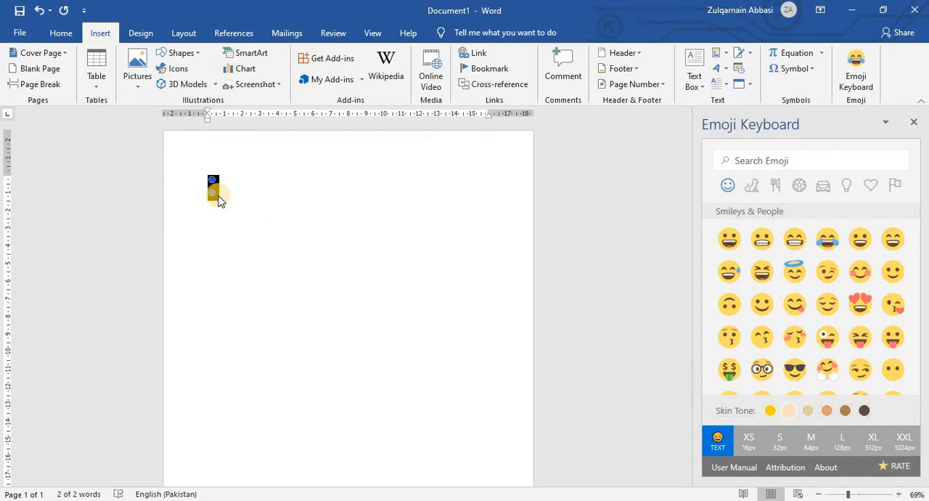
{"action": "key", "text": "ctrl+shift+period"}
{"action": "key", "text": "ctrl+shift+period"}
{"action": "key", "text": "ctrl+shift+period"}
{"action": "key", "text": "ctrl+shift+period"}
{"action": "key", "text": "ctrl+shift+period"}
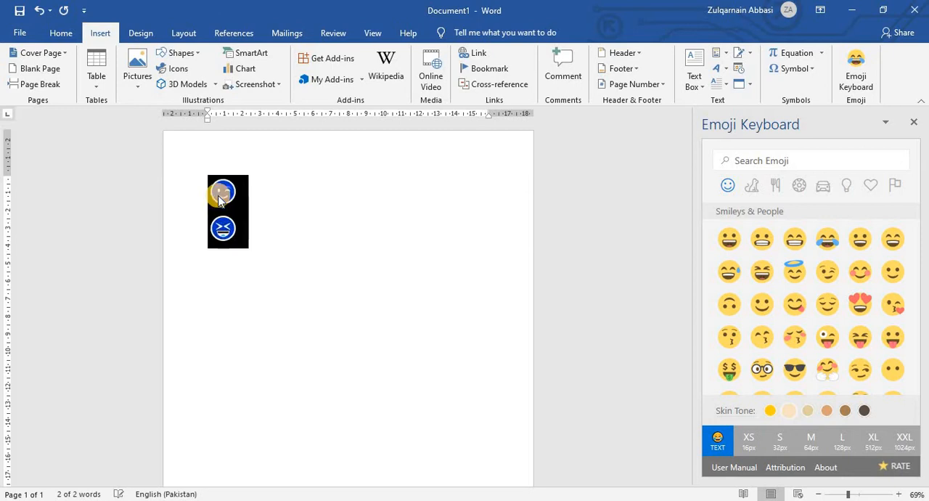
{"action": "left_click", "coordinate": [390, 270]}
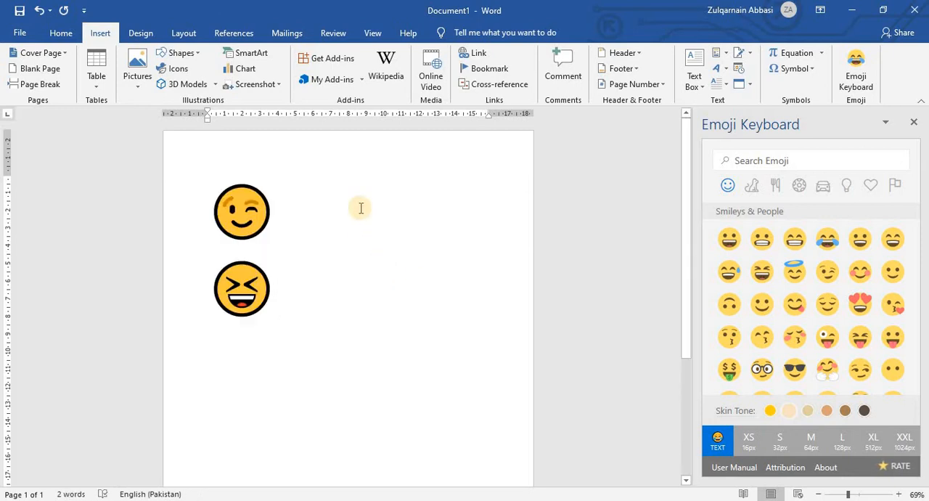
Add the heart-eyes smiley and the crocodile from Animals & Nature after the winking emoji on the first line.
{"action": "left_click", "coordinate": [860, 305]}
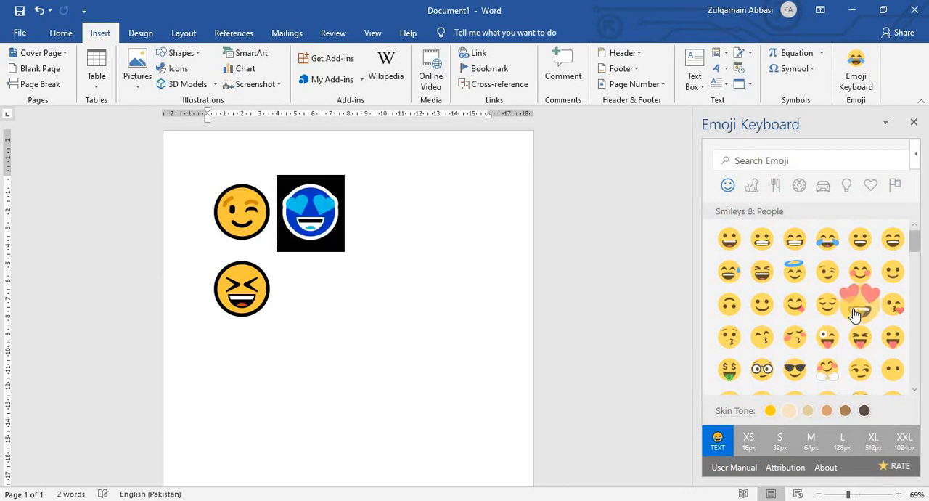
{"action": "left_click", "coordinate": [355, 235]}
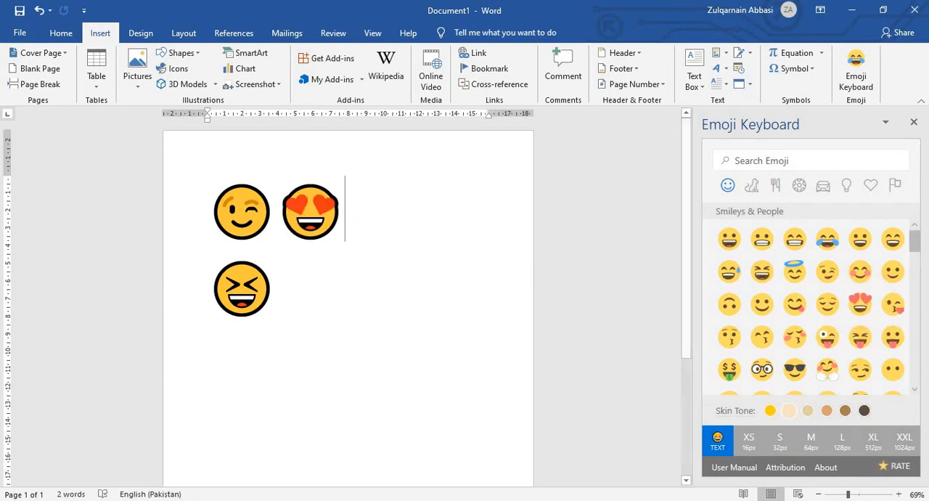
{"action": "left_click", "coordinate": [752, 185]}
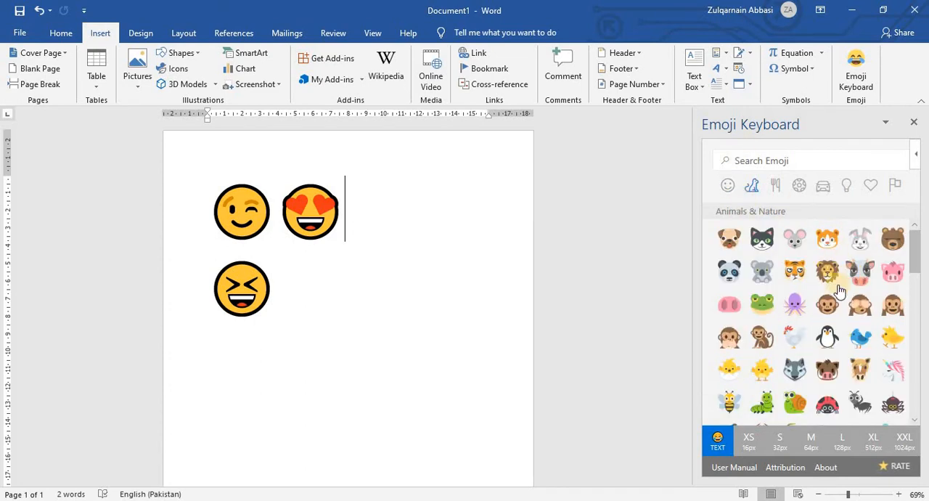
{"action": "scroll", "coordinate": [839, 291], "scroll_direction": "down", "scroll_amount": 3}
{"action": "left_click", "coordinate": [793, 285]}
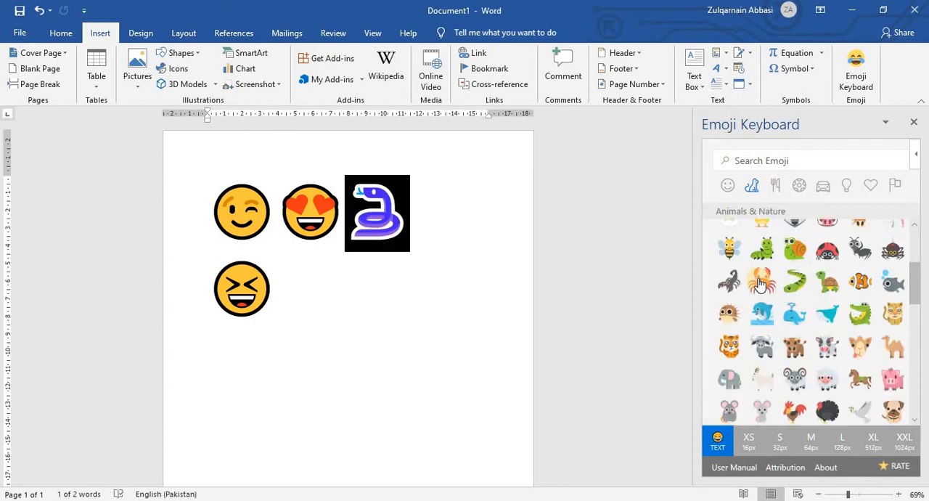
{"action": "left_click", "coordinate": [761, 283]}
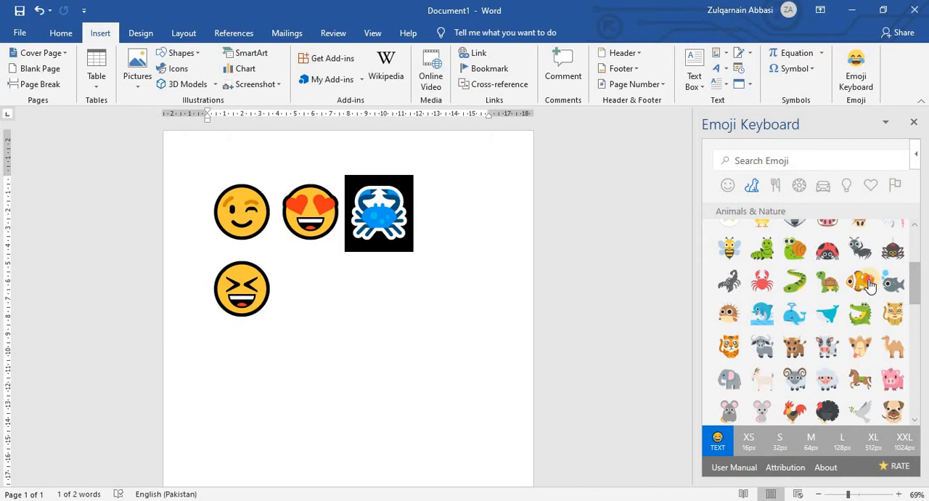
{"action": "left_click", "coordinate": [868, 286]}
{"action": "left_click", "coordinate": [860, 314]}
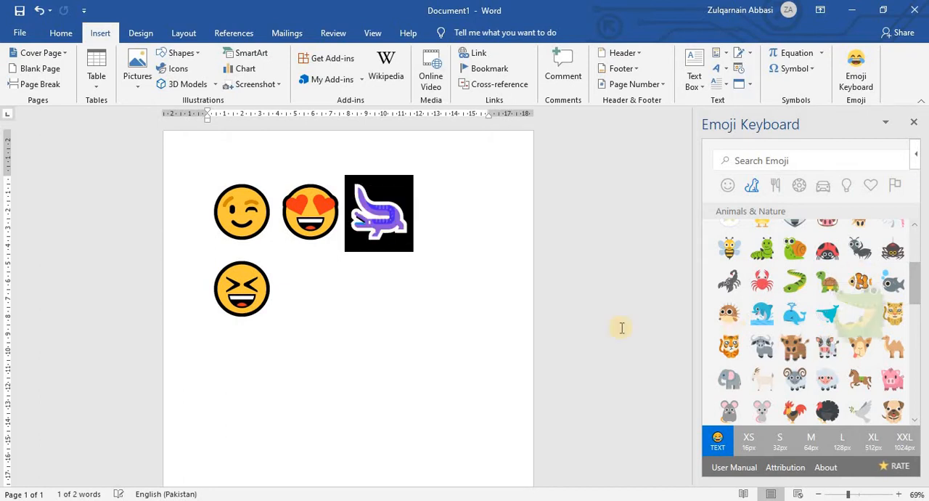
{"action": "left_click", "coordinate": [356, 305]}
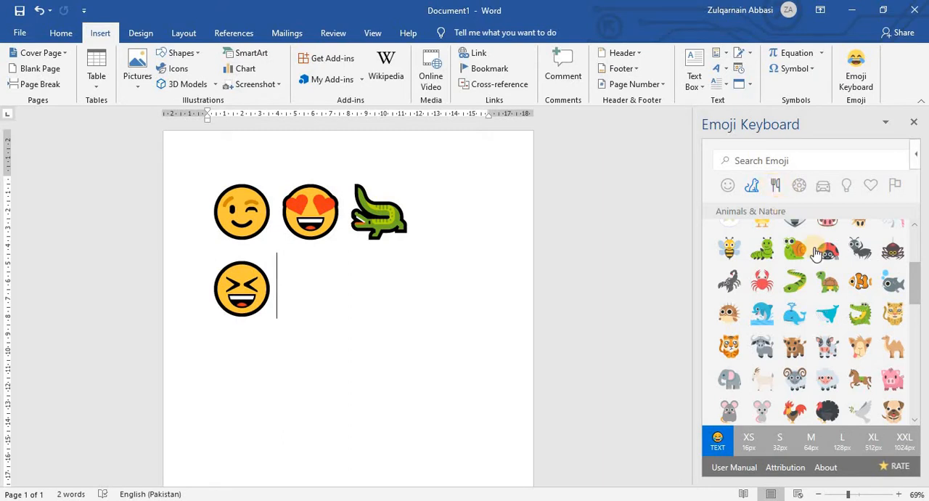
Try Food & Drink emojis such as the strawberry and the hot dog after the laughing emoji on the second line.
{"action": "scroll", "coordinate": [818, 276], "scroll_direction": "down", "scroll_amount": 5}
{"action": "left_click", "coordinate": [790, 281]}
{"action": "left_click", "coordinate": [769, 315]}
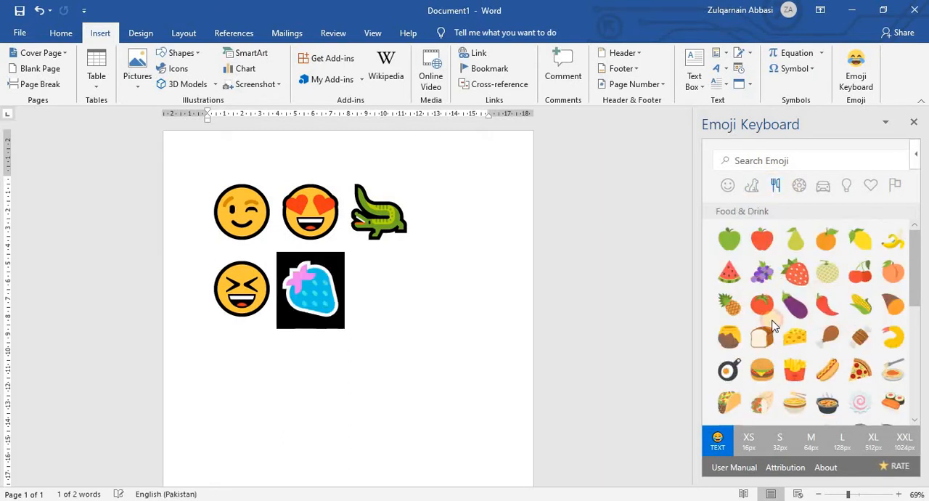
{"action": "left_click", "coordinate": [893, 333]}
{"action": "left_click", "coordinate": [831, 360]}
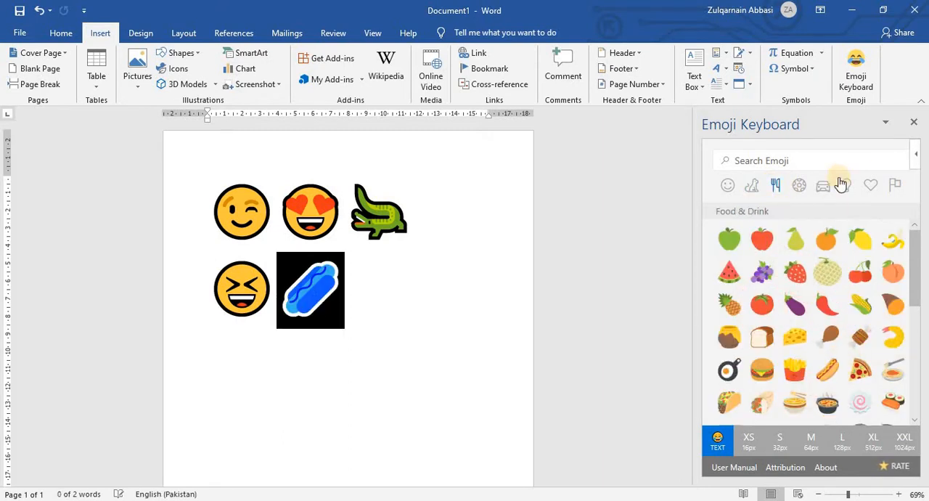
Replace the hot dog with the Pakistan flag and add the Nicaragua flag as text emojis from the Flags category.
{"action": "left_click", "coordinate": [895, 187]}
{"action": "scroll", "coordinate": [846, 320], "scroll_direction": "down", "scroll_amount": 4}
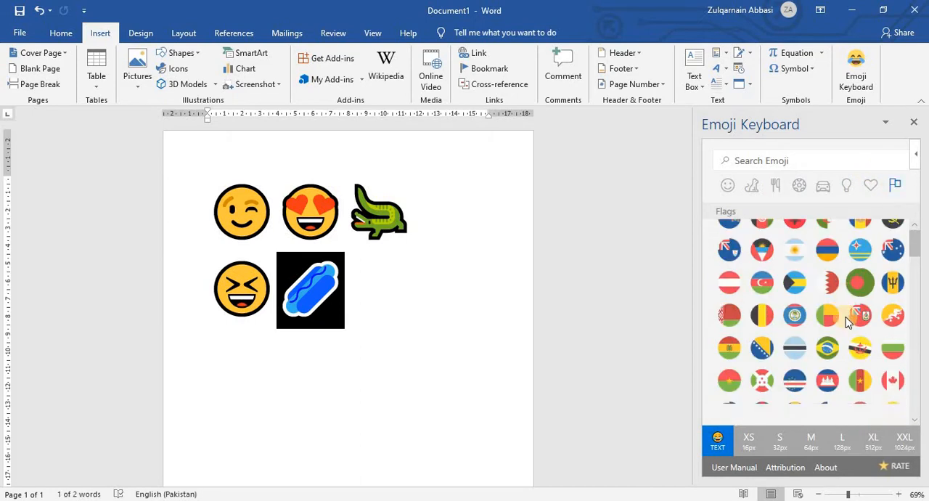
{"action": "scroll", "coordinate": [846, 319], "scroll_direction": "down", "scroll_amount": 10}
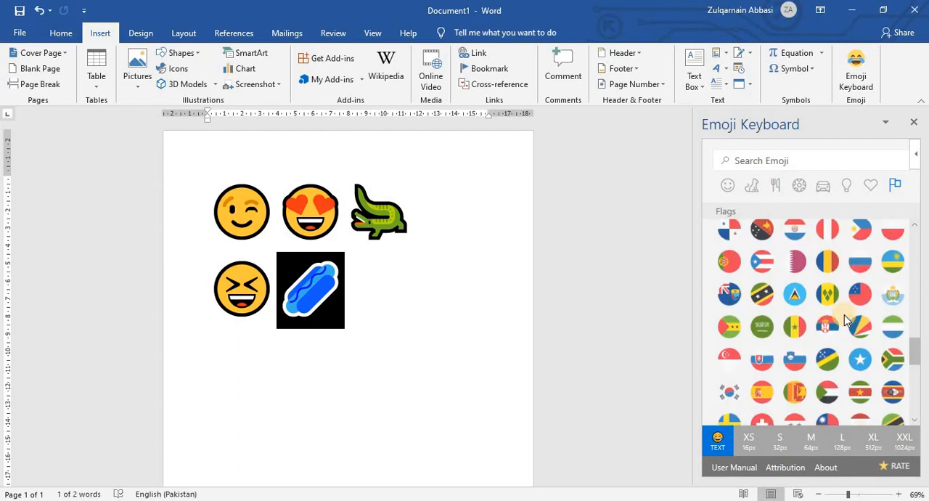
{"action": "left_click", "coordinate": [827, 291]}
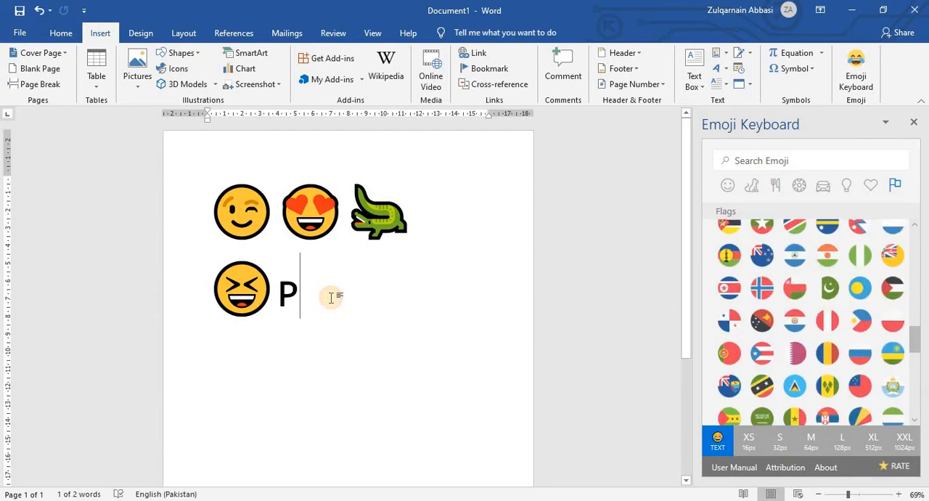
{"action": "left_click", "coordinate": [789, 269]}
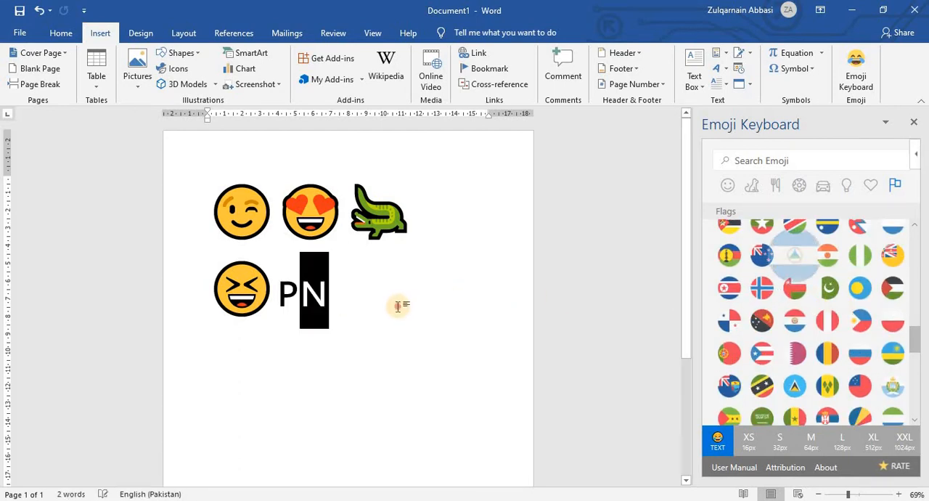
Try further flags as a third text emoji on the second line, including Nicaragua, Peru and North Korea.
{"action": "left_click", "coordinate": [791, 262]}
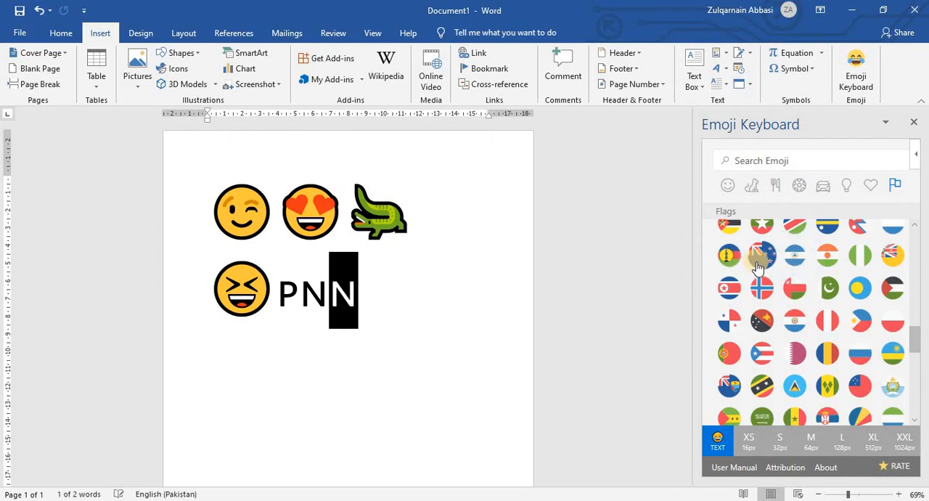
{"action": "left_click", "coordinate": [729, 289]}
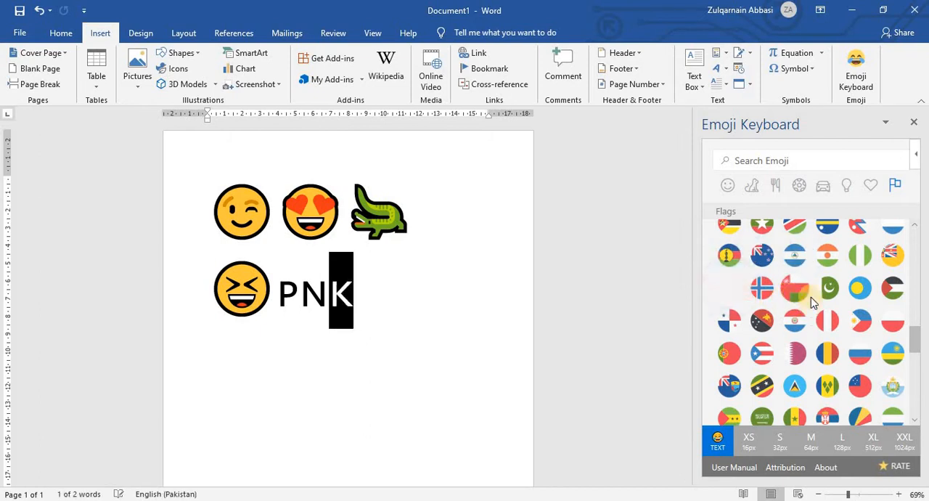
{"action": "left_click", "coordinate": [818, 292]}
{"action": "left_click", "coordinate": [793, 325]}
{"action": "left_click", "coordinate": [827, 326]}
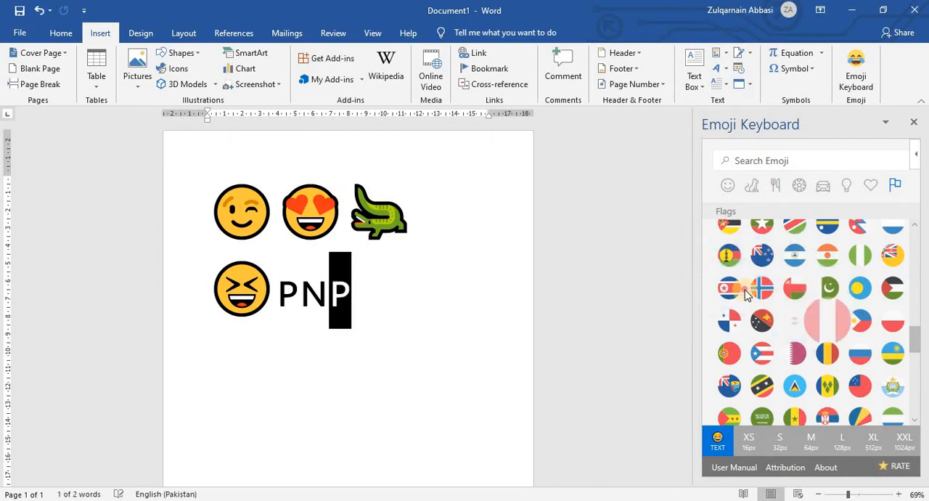
{"action": "left_click", "coordinate": [739, 292]}
Replace the last flag letter with the Russian flag as an S (32px) picture and enlarge the picture.
{"action": "scroll", "coordinate": [784, 342], "scroll_direction": "down", "scroll_amount": 1}
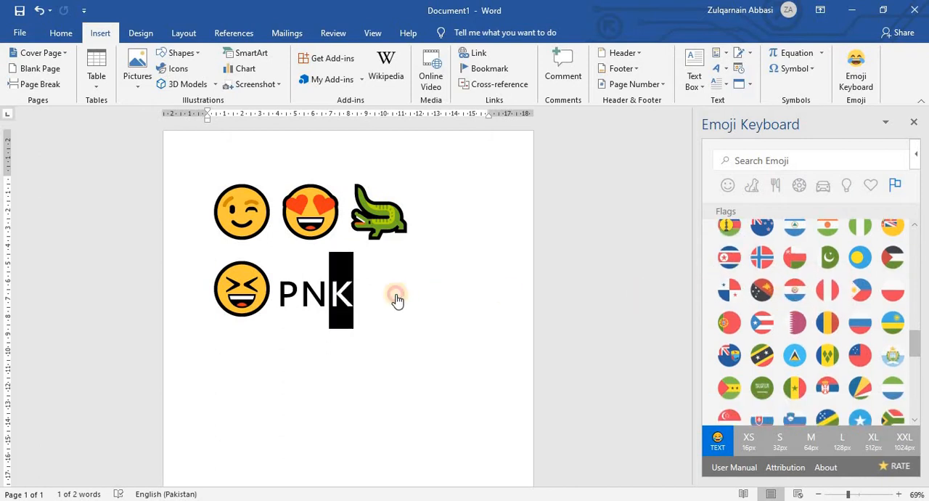
{"action": "left_click", "coordinate": [753, 441]}
{"action": "left_click", "coordinate": [780, 440]}
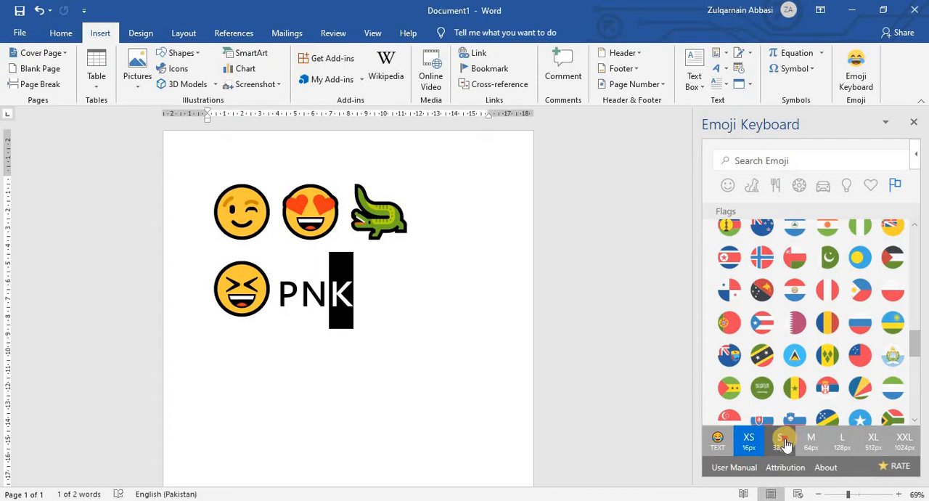
{"action": "left_click", "coordinate": [801, 330]}
{"action": "left_click", "coordinate": [858, 323]}
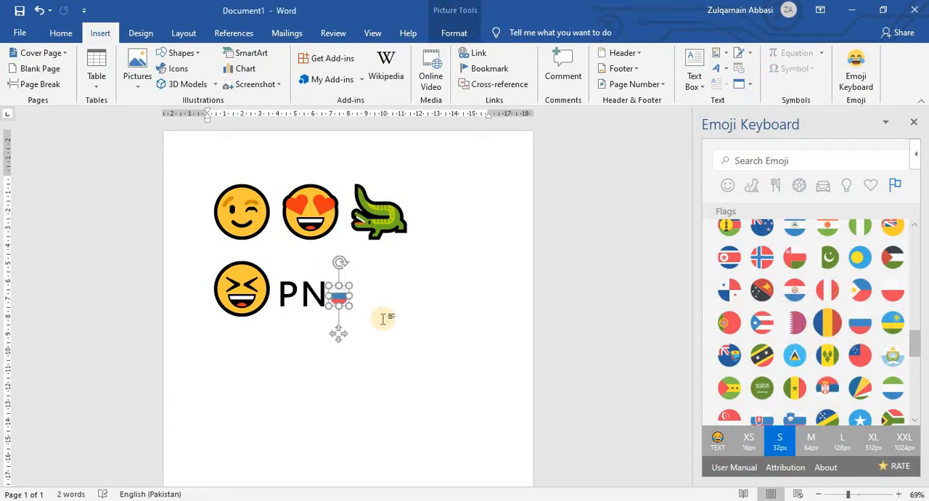
{"action": "left_click_drag", "start_coordinate": [469, 348], "coordinate": [471, 349]}
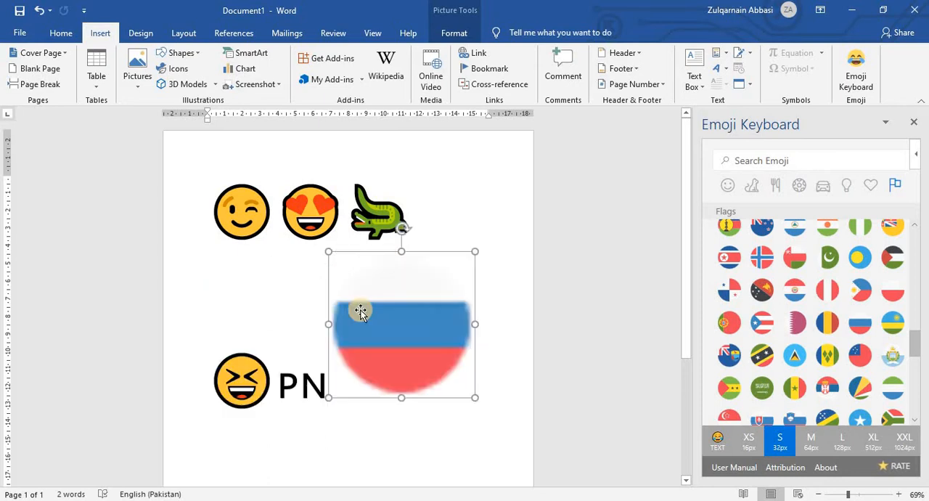
Set the emoji size back to TEXT and try to insert more flags while the Russian flag picture is selected.
{"action": "left_click", "coordinate": [717, 440]}
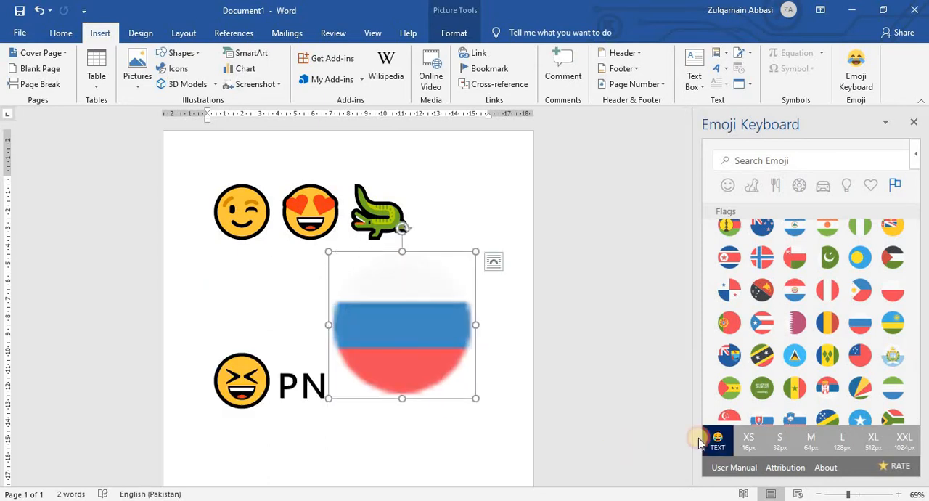
{"action": "left_click", "coordinate": [799, 323]}
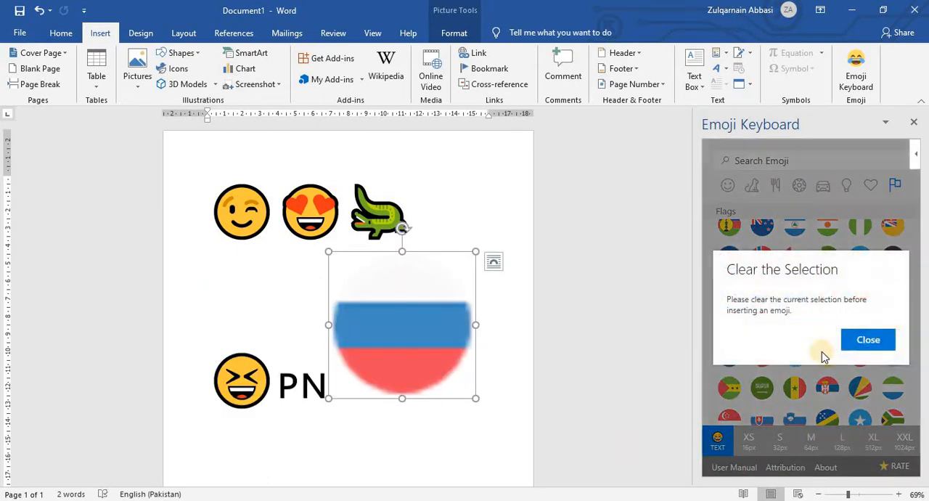
{"action": "left_click", "coordinate": [880, 347]}
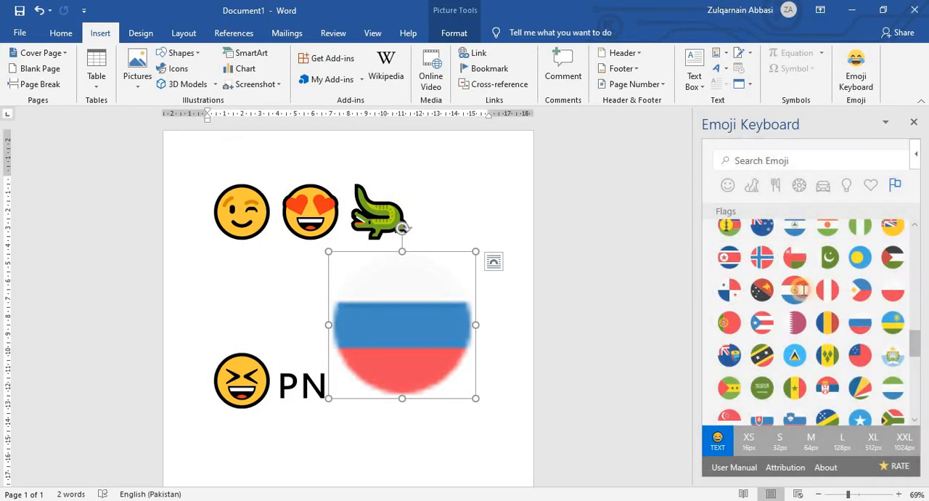
{"action": "left_click", "coordinate": [823, 342]}
{"action": "left_click", "coordinate": [871, 339]}
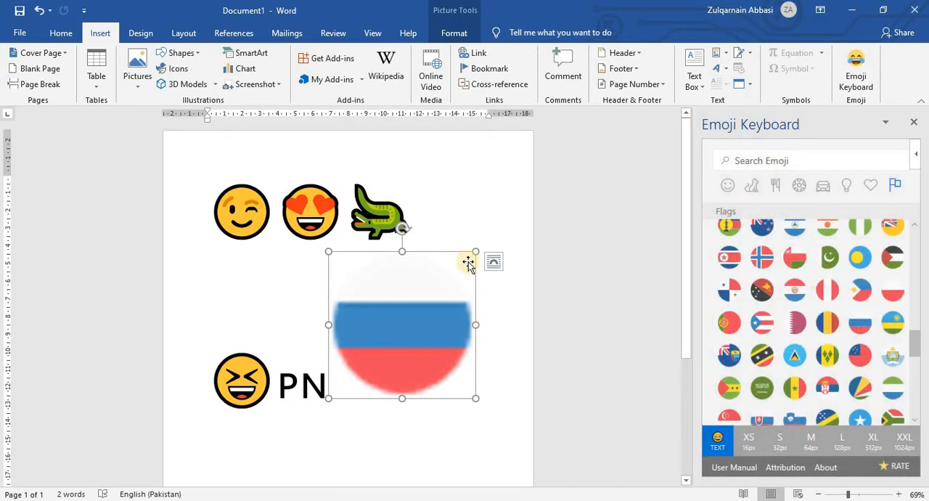
Shrink the Russian flag picture to slightly below the height of the neighbouring letters and clear its selection, placing the cursor after it.
{"action": "left_click_drag", "start_coordinate": [476, 250], "coordinate": [363, 363]}
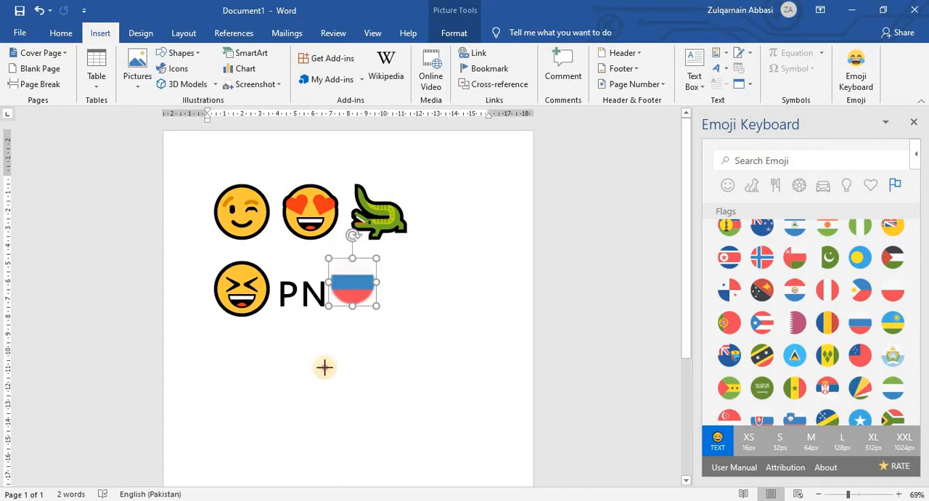
{"action": "left_click", "coordinate": [808, 299]}
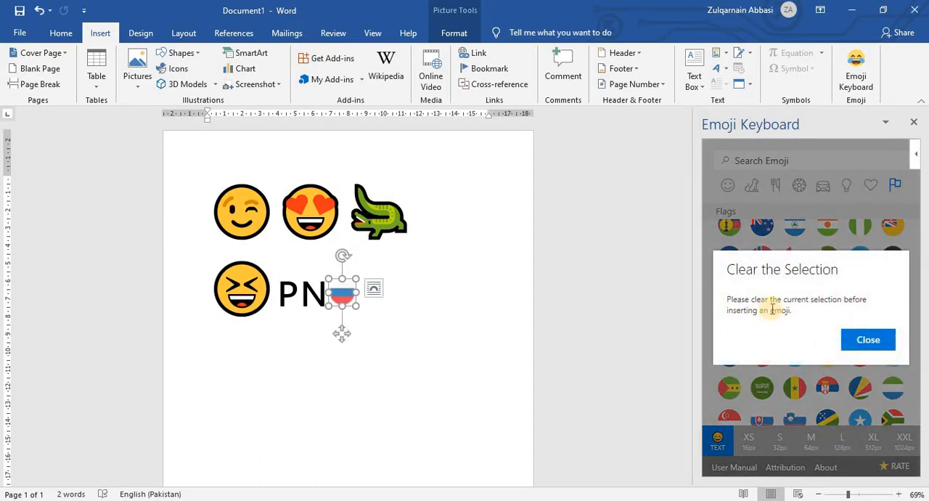
{"action": "left_click", "coordinate": [875, 341]}
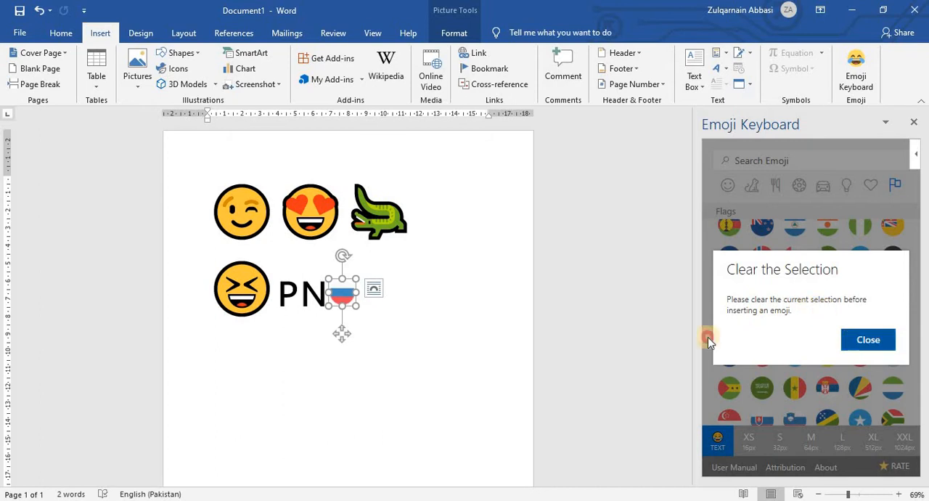
{"action": "left_click", "coordinate": [391, 324]}
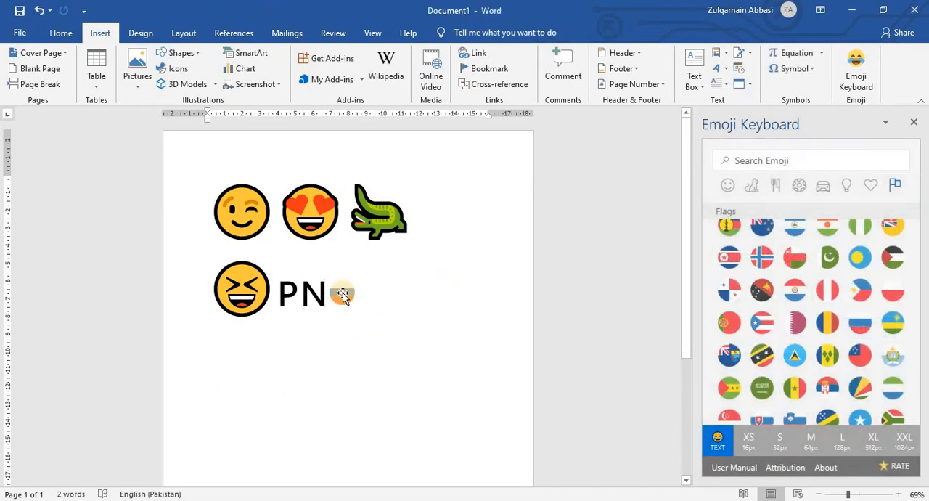
{"action": "left_click", "coordinate": [343, 294]}
{"action": "left_click", "coordinate": [399, 297]}
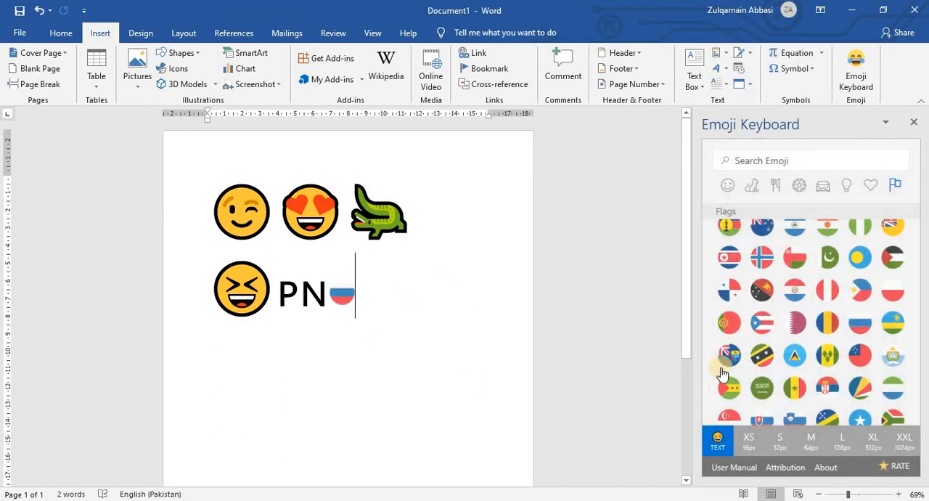
Add a flag as text after the Russian flag, replacing it with the Norway and Palestine flags as S (32px) pictures.
{"action": "left_click", "coordinate": [754, 333]}
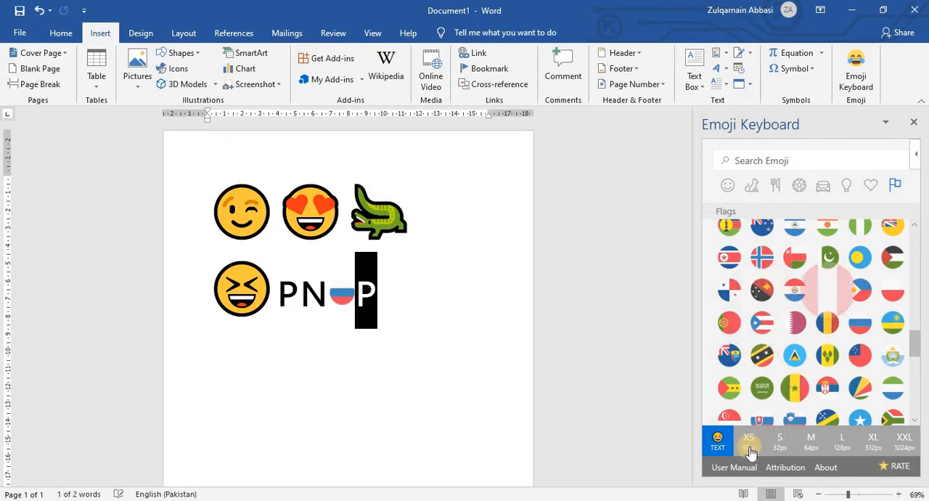
{"action": "left_click", "coordinate": [780, 443]}
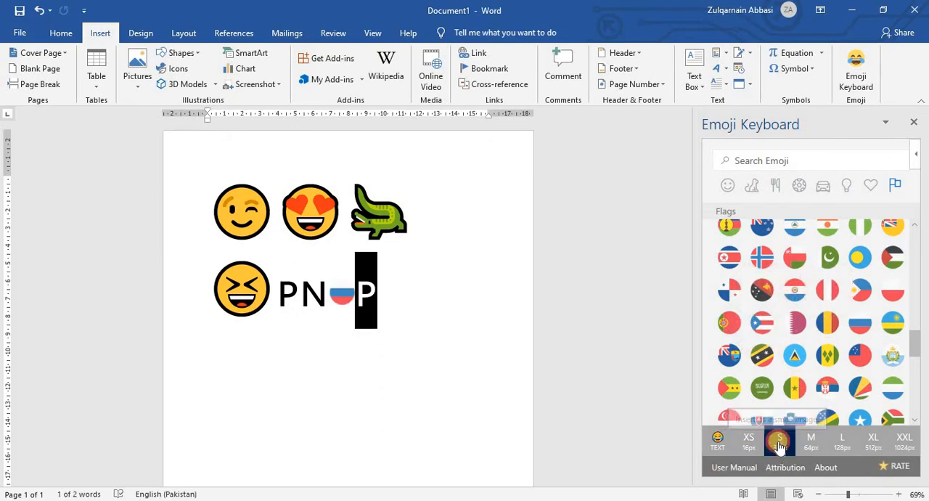
{"action": "left_click", "coordinate": [816, 324]}
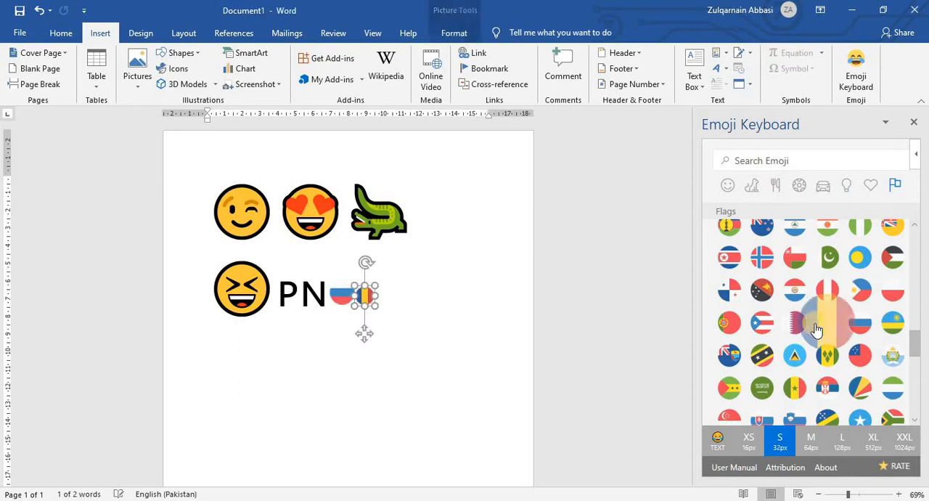
{"action": "left_click", "coordinate": [887, 267]}
Set the emoji size to M (64px), replace the last flag with the Panama flag, and deselect the picture.
{"action": "left_click", "coordinate": [812, 441]}
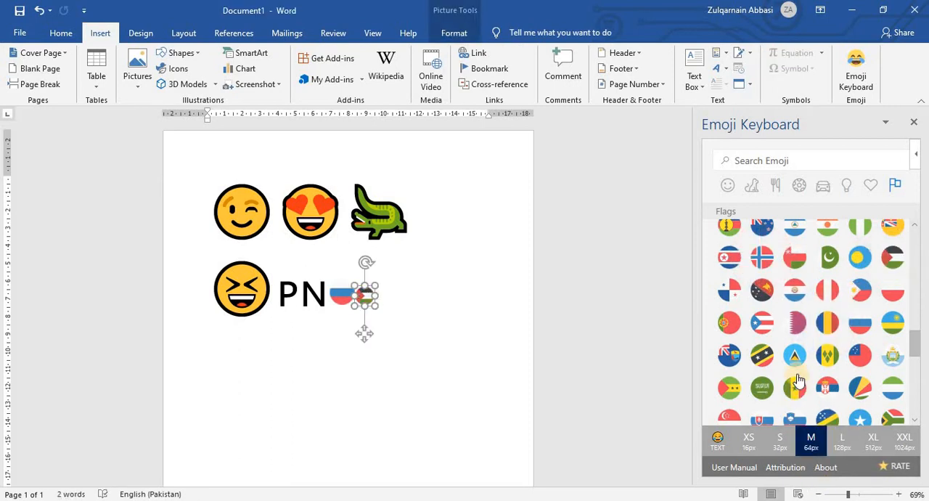
{"action": "left_click", "coordinate": [796, 322]}
{"action": "left_click", "coordinate": [840, 327]}
{"action": "left_click", "coordinate": [826, 290]}
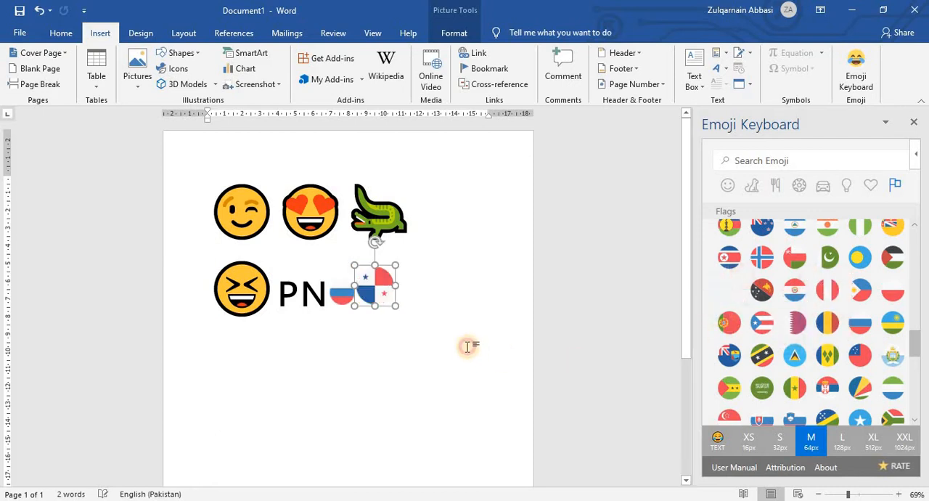
{"action": "left_click", "coordinate": [300, 376]}
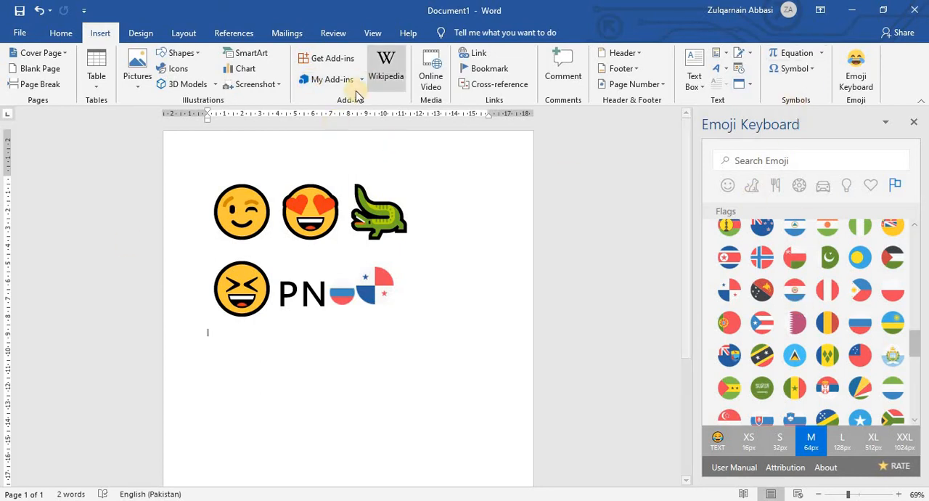
Remove the Emoji Keyboard from the installed Office add-ins and close the add-ins dialog.
{"action": "left_click", "coordinate": [337, 80]}
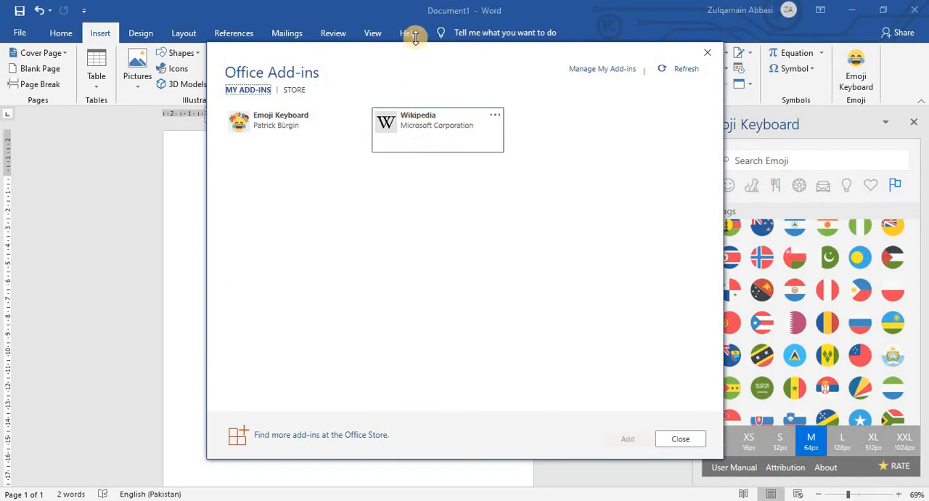
{"action": "left_click", "coordinate": [388, 102]}
{"action": "left_click", "coordinate": [387, 69]}
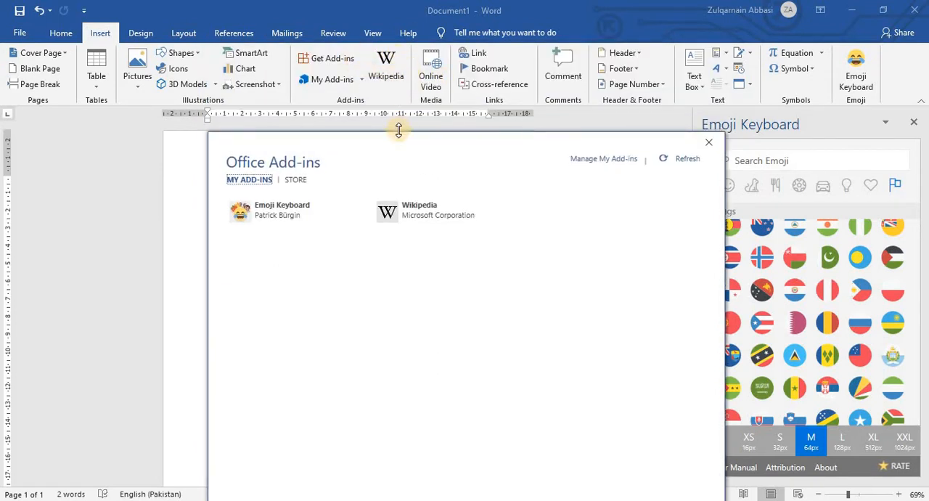
{"action": "left_click_drag", "start_coordinate": [401, 148], "coordinate": [386, 84]}
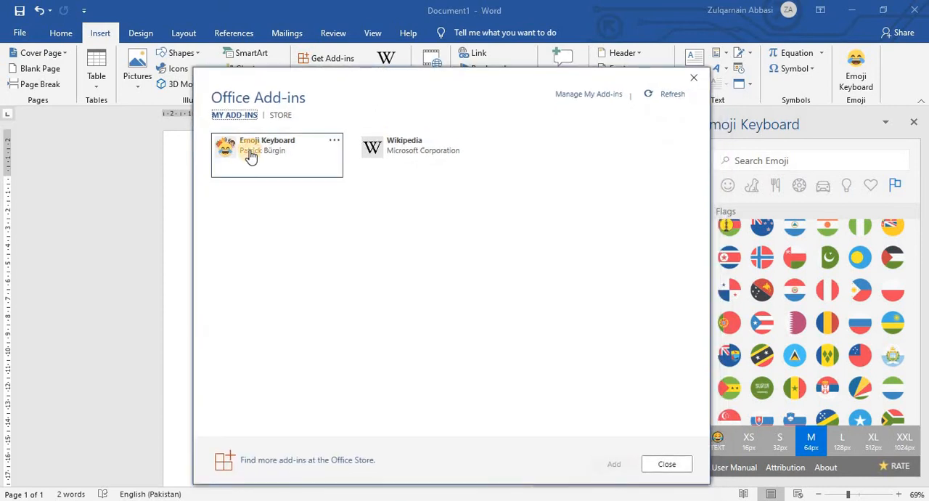
{"action": "right_click", "coordinate": [251, 157]}
{"action": "left_click", "coordinate": [374, 176]}
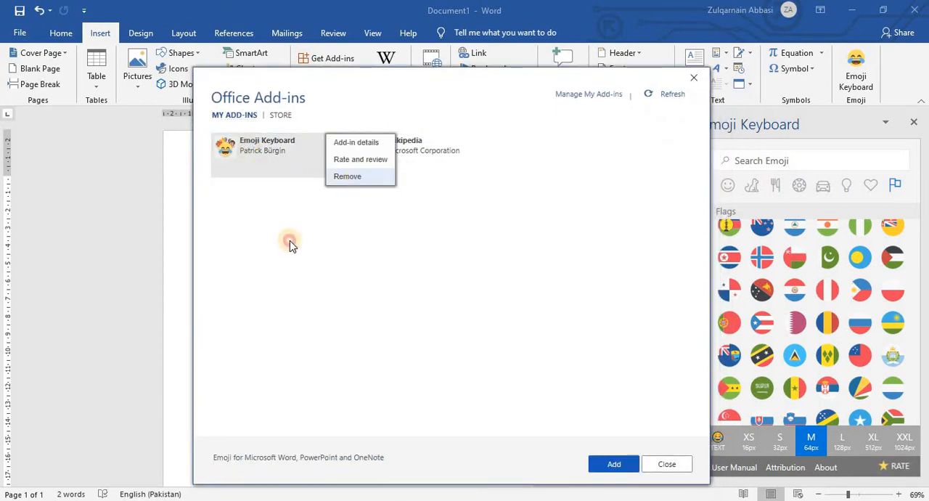
{"action": "left_click", "coordinate": [462, 313]}
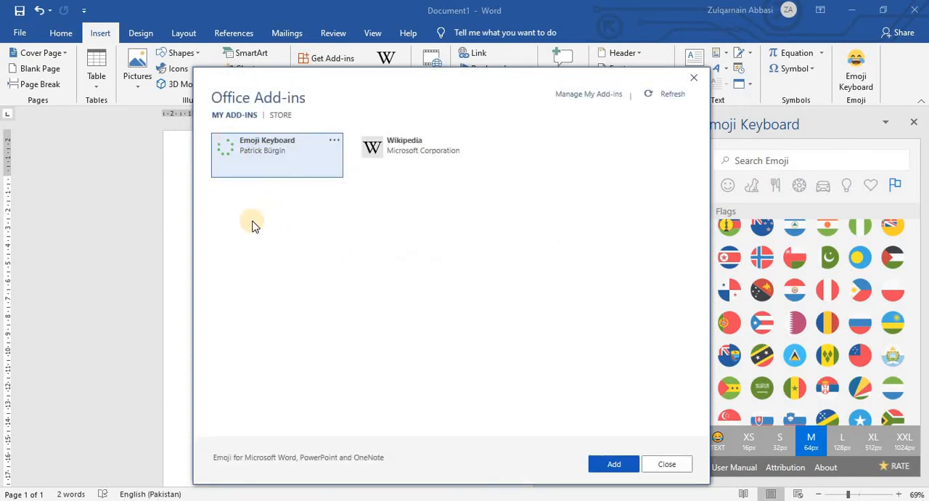
{"action": "right_click", "coordinate": [242, 145]}
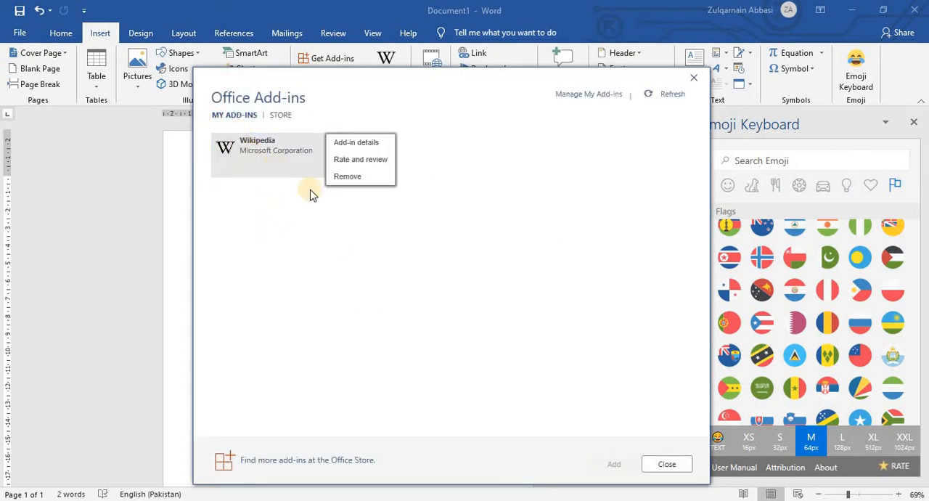
{"action": "left_click", "coordinate": [404, 243]}
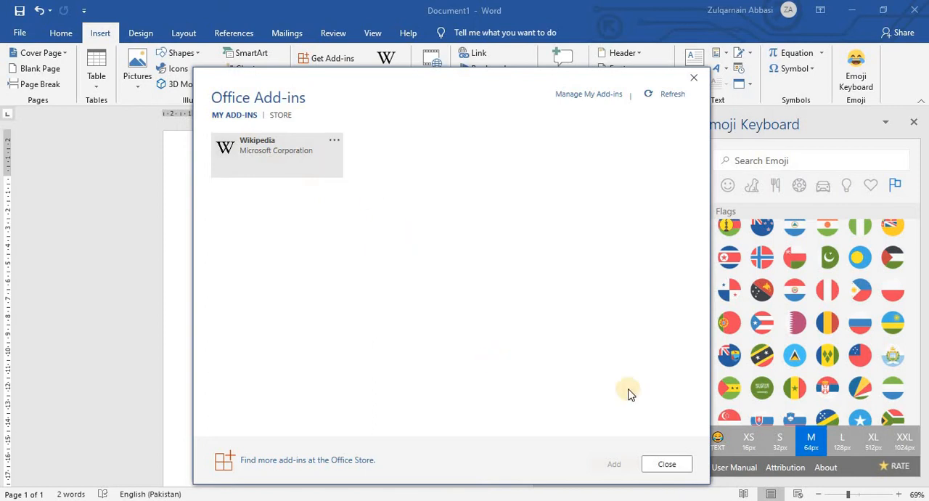
{"action": "left_click", "coordinate": [669, 464]}
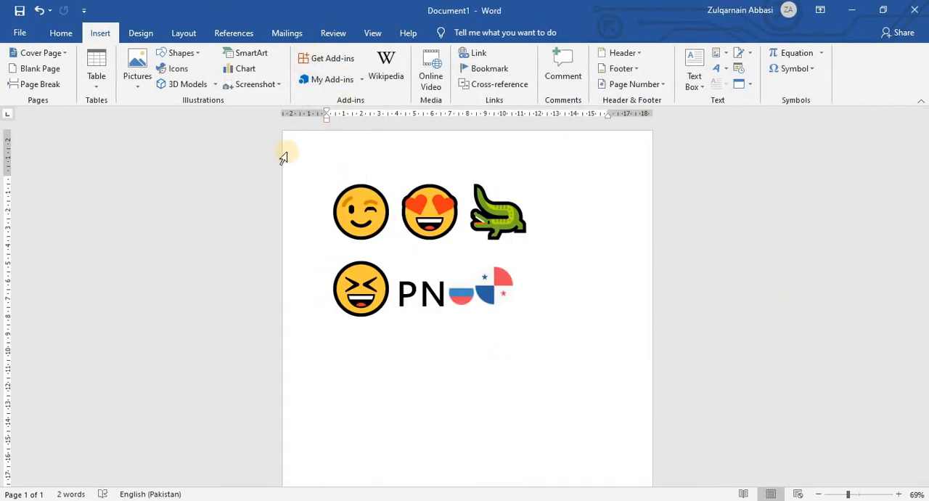
Delete all emojis and flags from the document and open the Wikipedia add-in.
{"action": "triple_click", "coordinate": [617, 324]}
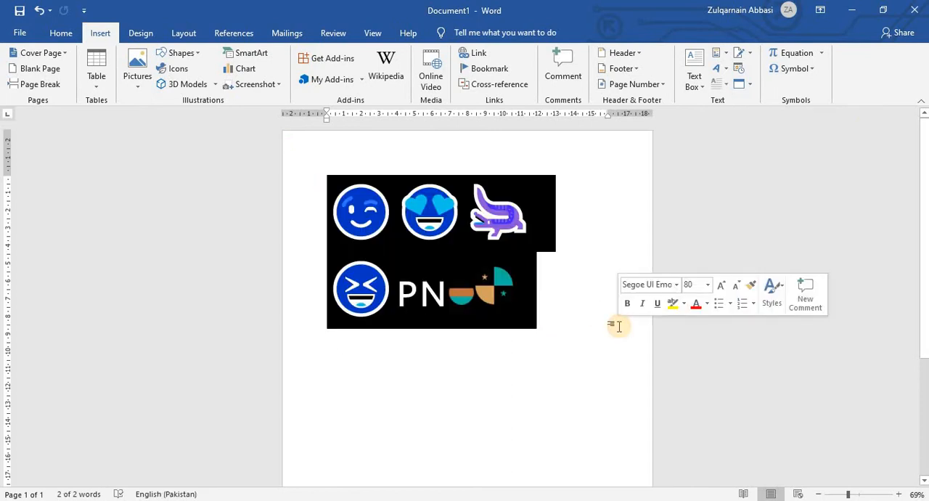
{"action": "key", "text": "Delete"}
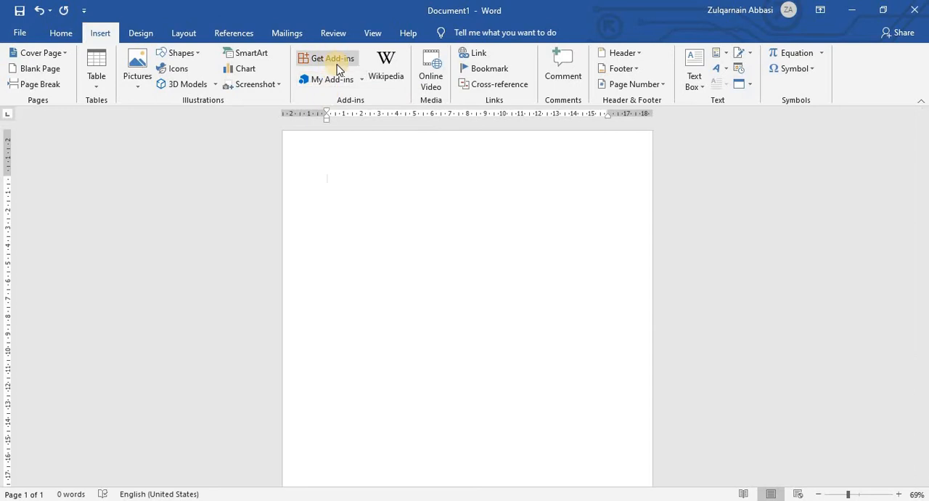
{"action": "left_click", "coordinate": [391, 69]}
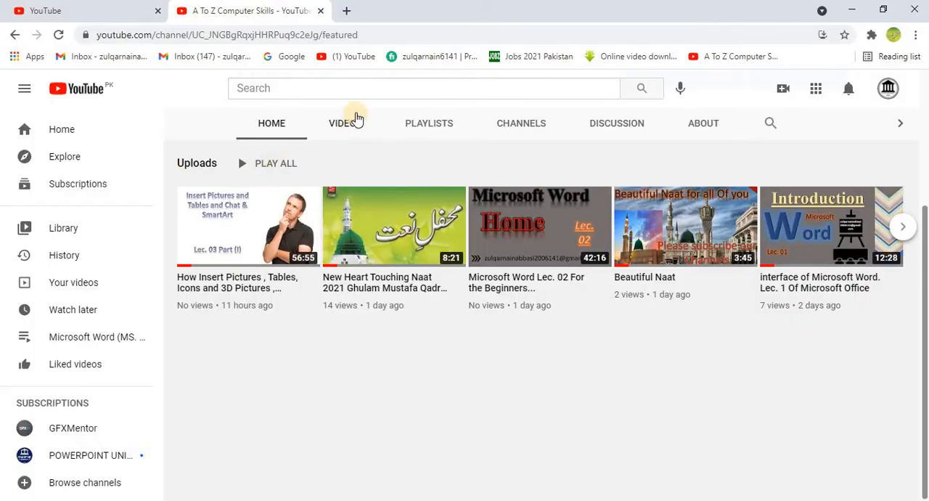
In a new Chrome tab, search Google for "water" and look through Wikipedia's Water article.
{"action": "left_click", "coordinate": [347, 10]}
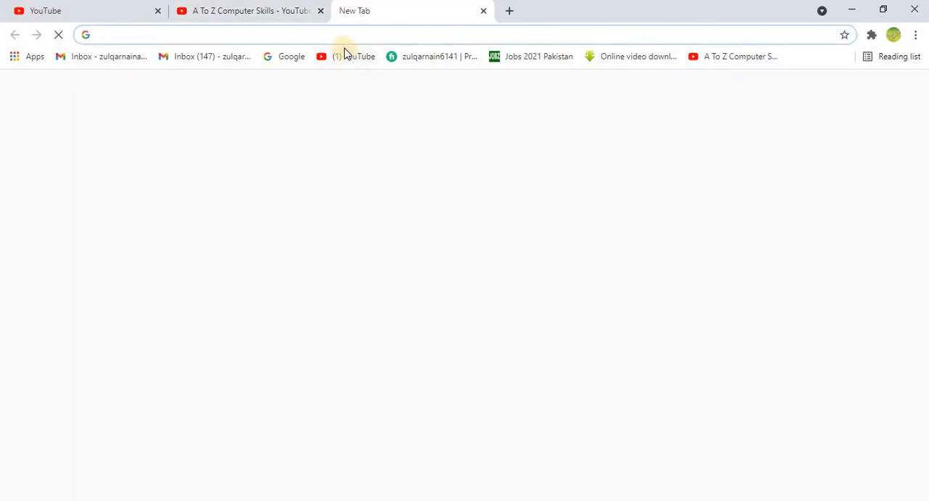
{"action": "left_click", "coordinate": [282, 34]}
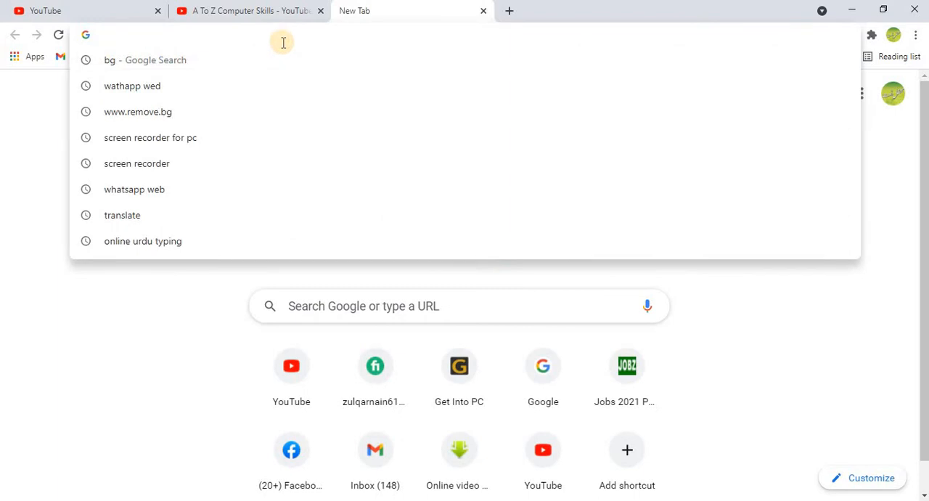
{"action": "type", "text": "water"}
{"action": "key", "text": "Return"}
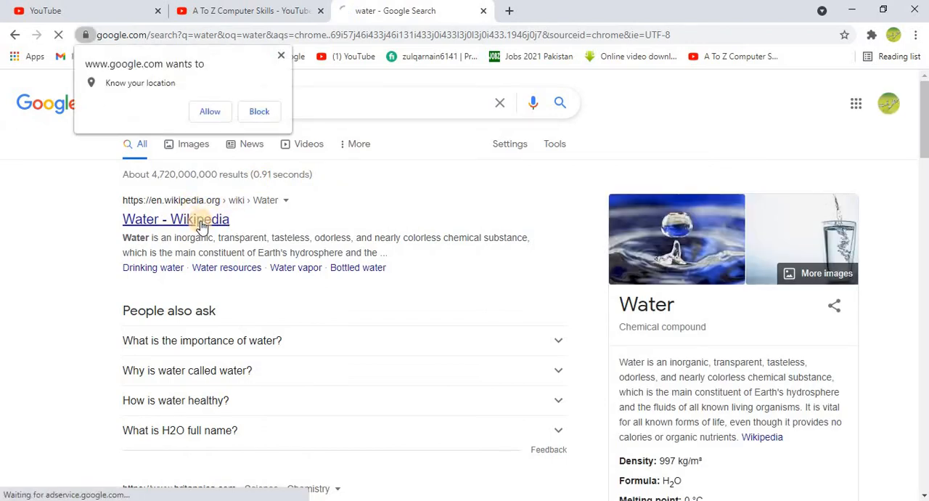
{"action": "left_click", "coordinate": [202, 226]}
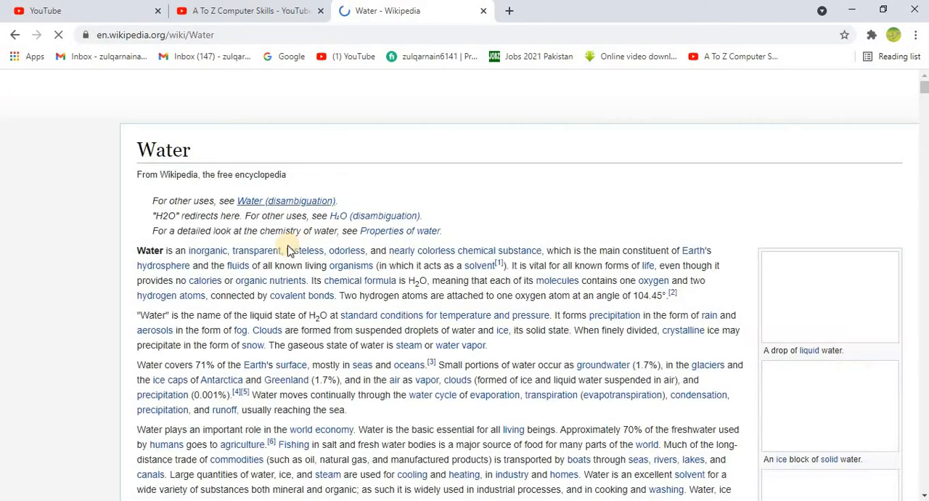
{"action": "scroll", "coordinate": [233, 244], "scroll_direction": "down", "scroll_amount": 10}
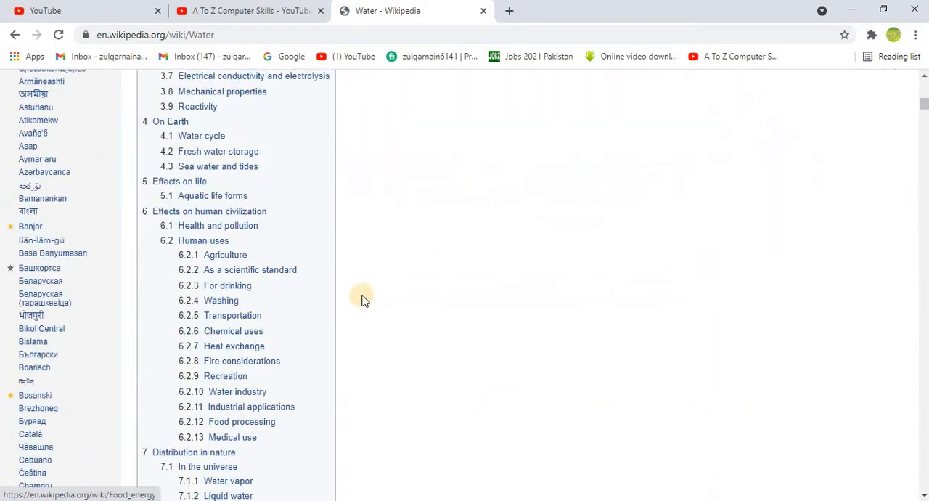
{"action": "scroll", "coordinate": [363, 299], "scroll_direction": "down", "scroll_amount": 4}
{"action": "scroll", "coordinate": [363, 298], "scroll_direction": "up", "scroll_amount": 13}
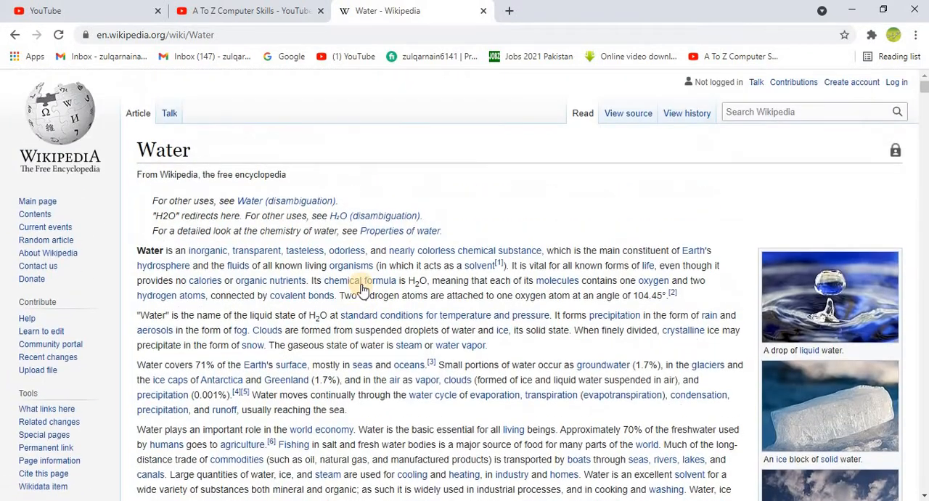
{"action": "mouse_move", "coordinate": [363, 288]}
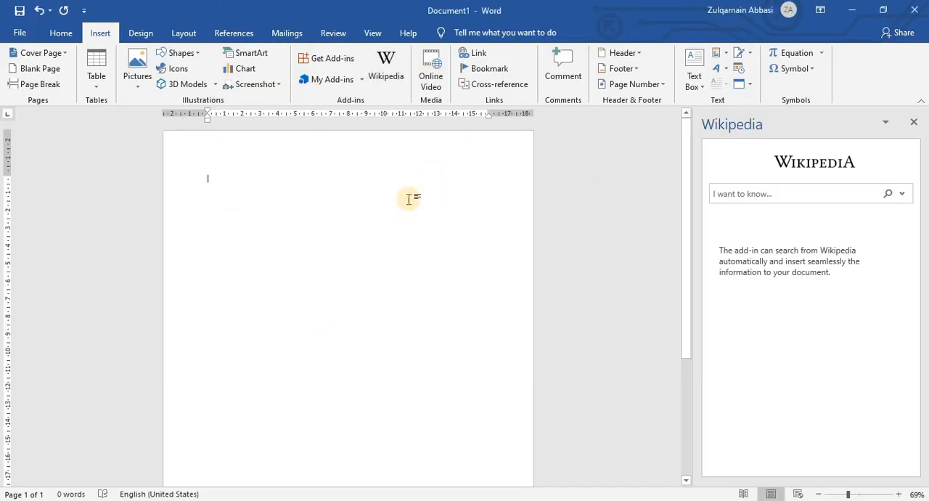
Return to Word, search the Wikipedia add-in for "water" and look through the article summary.
{"action": "left_click", "coordinate": [397, 72]}
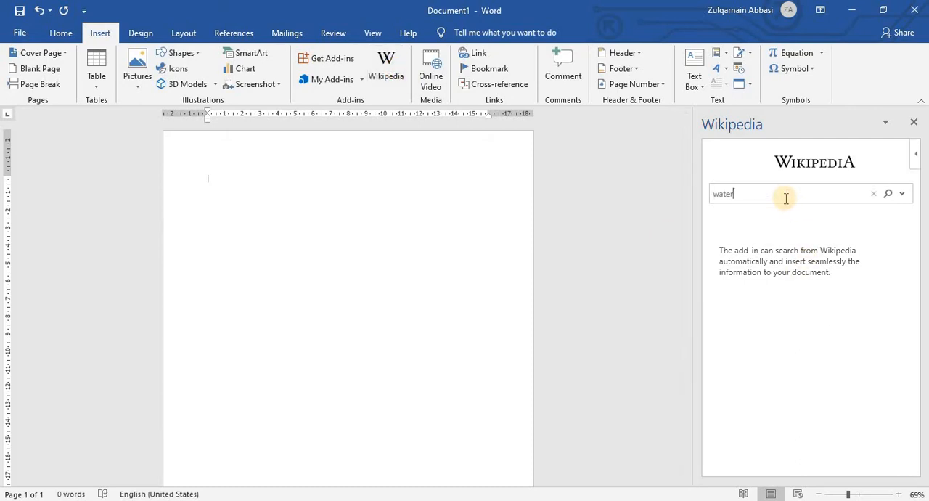
{"action": "key", "text": "Return"}
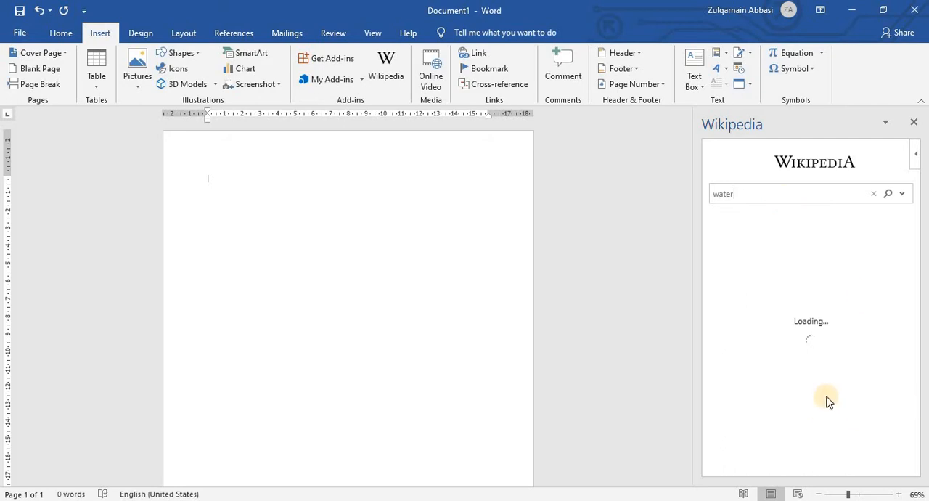
{"action": "scroll", "coordinate": [764, 323], "scroll_direction": "down", "scroll_amount": 20}
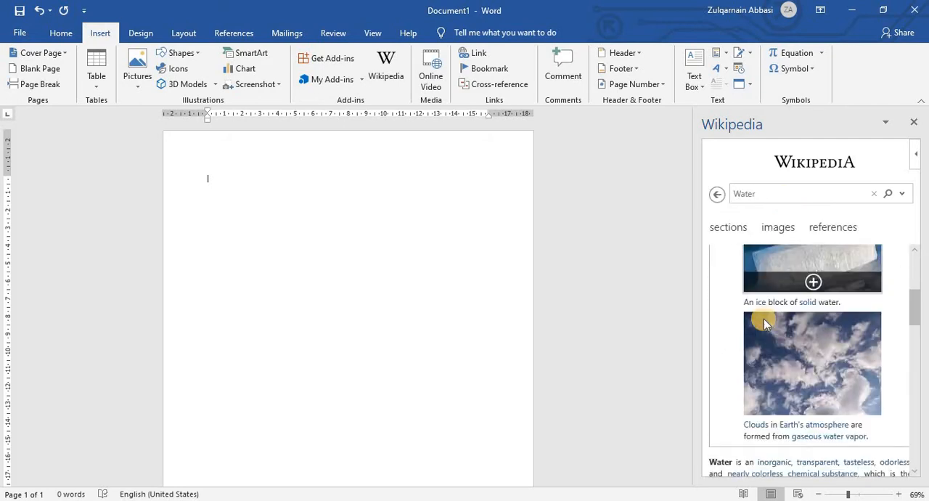
{"action": "scroll", "coordinate": [766, 323], "scroll_direction": "down", "scroll_amount": 3}
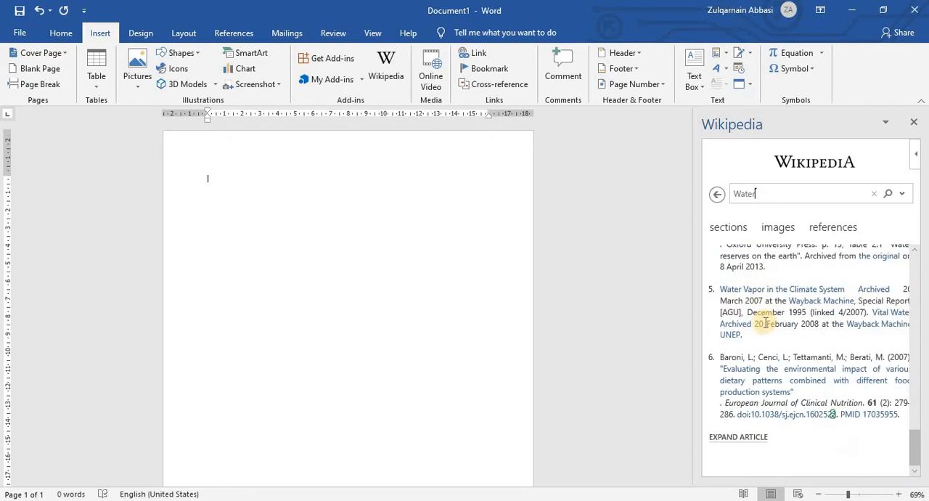
{"action": "scroll", "coordinate": [764, 323], "scroll_direction": "up", "scroll_amount": 4}
{"action": "scroll", "coordinate": [764, 324], "scroll_direction": "down", "scroll_amount": 4}
Expand the Water article in the Wikipedia add-in and browse its full text.
{"action": "left_click", "coordinate": [729, 437]}
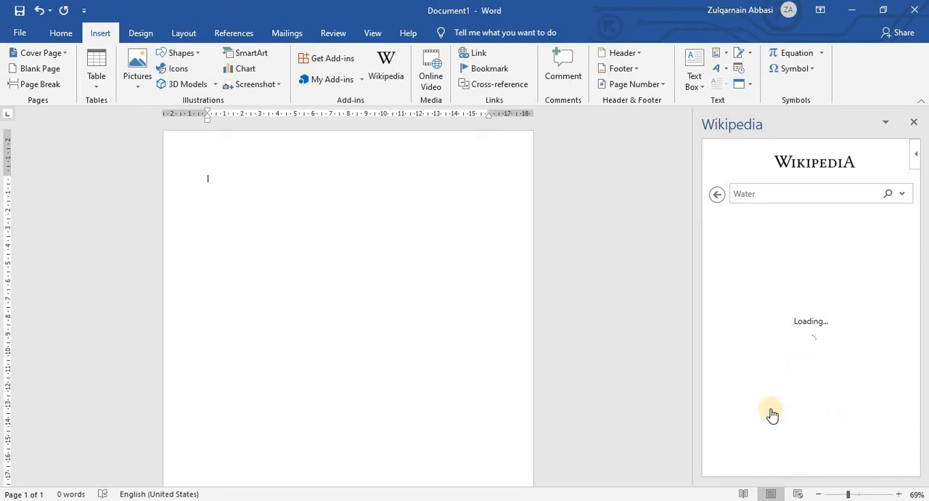
{"action": "scroll", "coordinate": [795, 363], "scroll_direction": "down", "scroll_amount": 10}
{"action": "scroll", "coordinate": [800, 319], "scroll_direction": "down", "scroll_amount": 5}
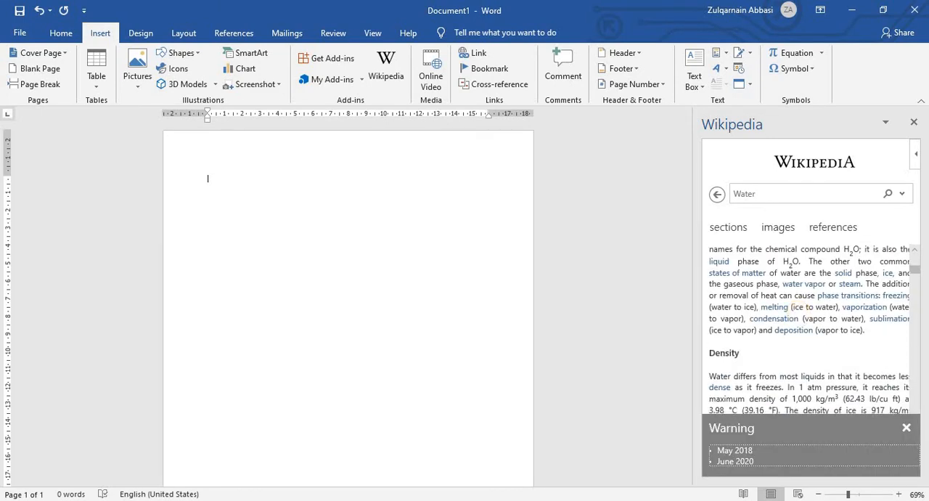
Dismiss the article warning and insert the Water article's passage about sensitivity to density into the document from the Wikipedia add-in.
{"action": "left_click", "coordinate": [908, 428]}
{"action": "scroll", "coordinate": [838, 359], "scroll_direction": "down", "scroll_amount": 5}
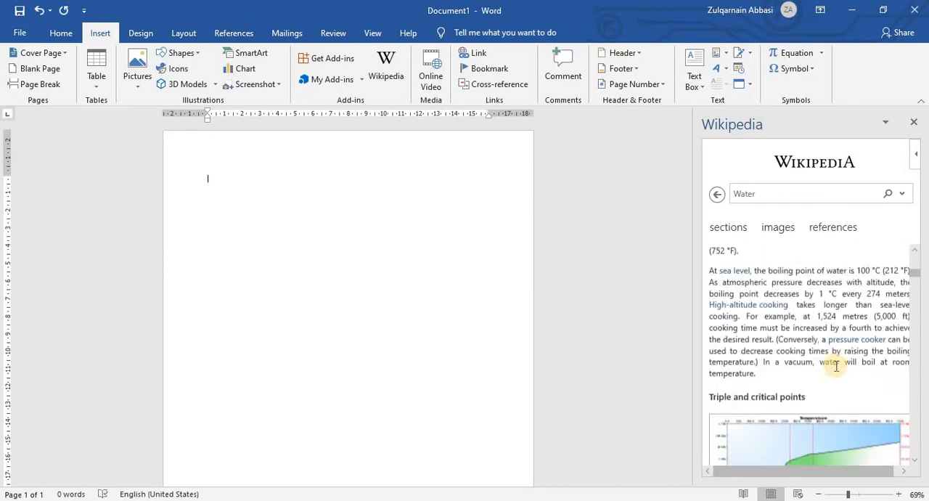
{"action": "scroll", "coordinate": [831, 363], "scroll_direction": "up", "scroll_amount": 3}
{"action": "scroll", "coordinate": [828, 367], "scroll_direction": "down", "scroll_amount": 5}
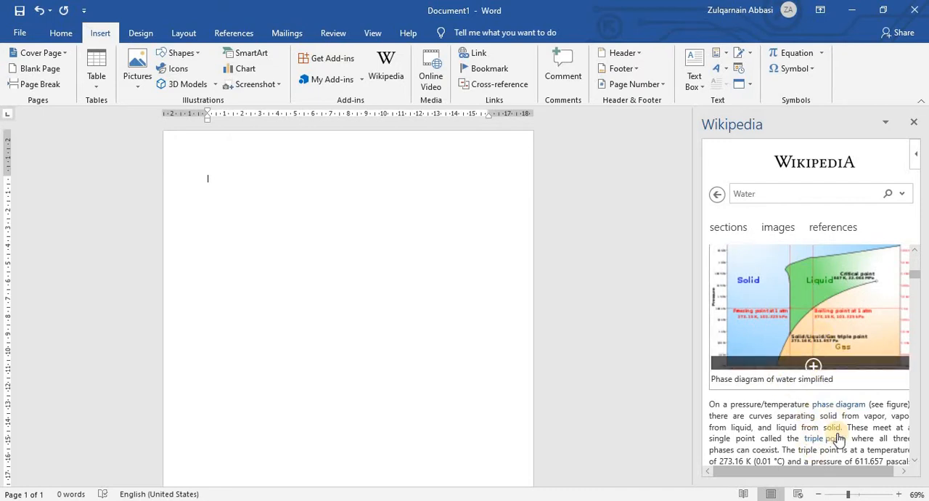
{"action": "scroll", "coordinate": [839, 438], "scroll_direction": "down", "scroll_amount": 5}
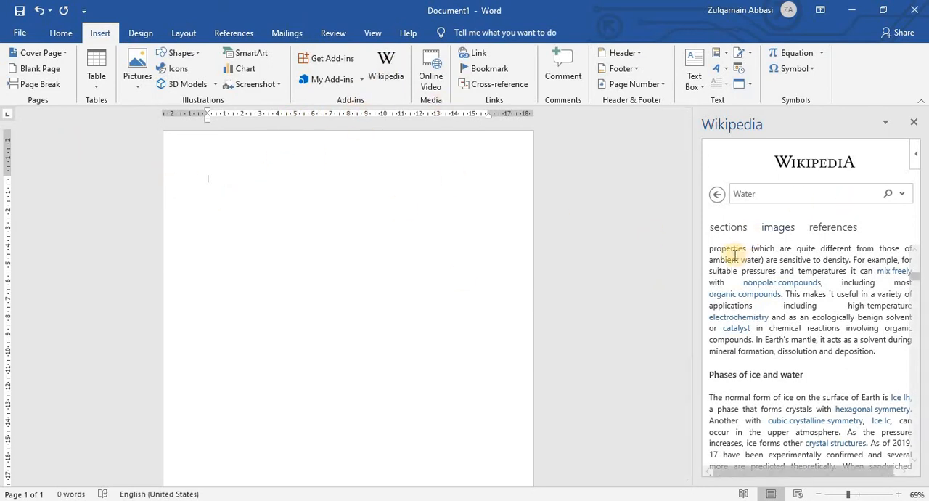
{"action": "left_click_drag", "start_coordinate": [731, 259], "coordinate": [895, 309]}
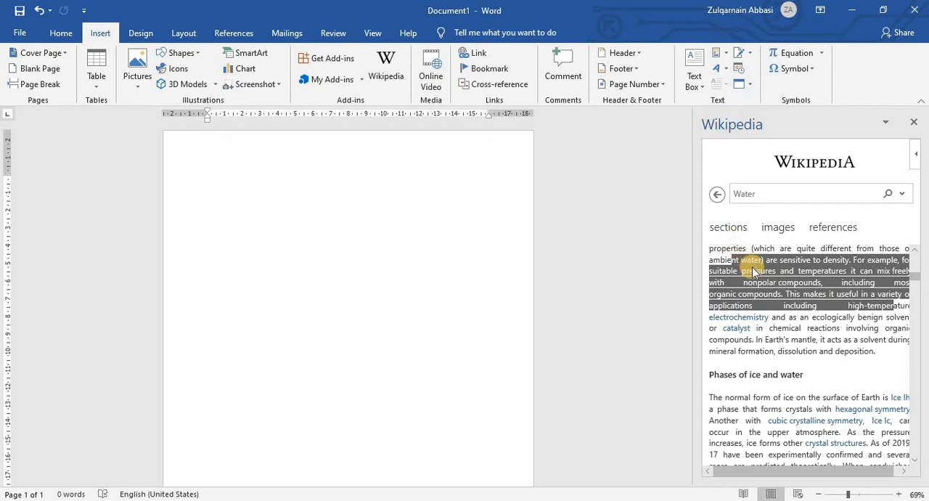
{"action": "left_click_drag", "start_coordinate": [753, 266], "coordinate": [326, 251]}
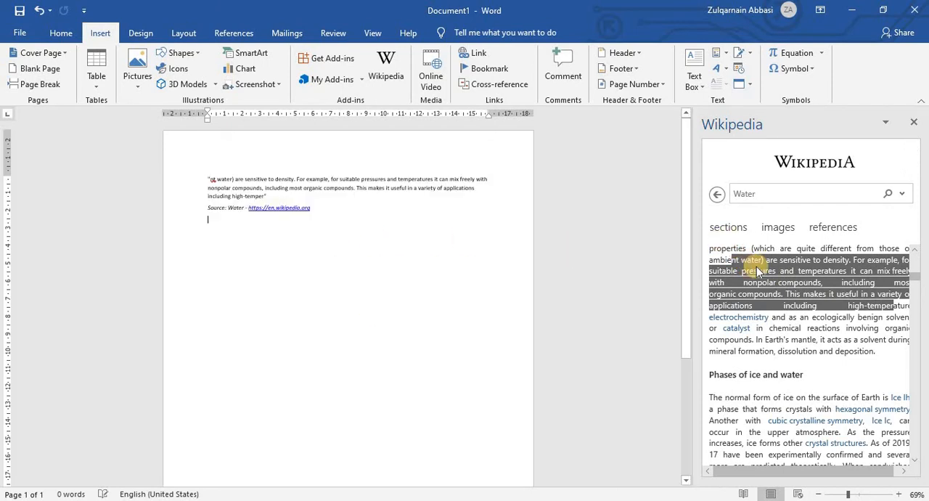
Insert the passage on the normal form of ice from the article's "Phases of ice and water" section into the document.
{"action": "scroll", "coordinate": [758, 270], "scroll_direction": "down", "scroll_amount": 1}
{"action": "left_click_drag", "start_coordinate": [733, 260], "coordinate": [882, 429]}
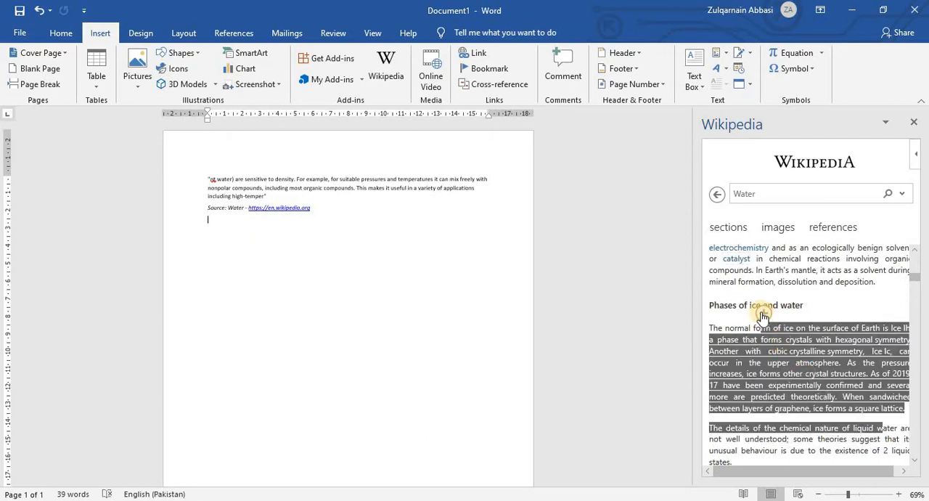
{"action": "left_click_drag", "start_coordinate": [763, 316], "coordinate": [443, 253]}
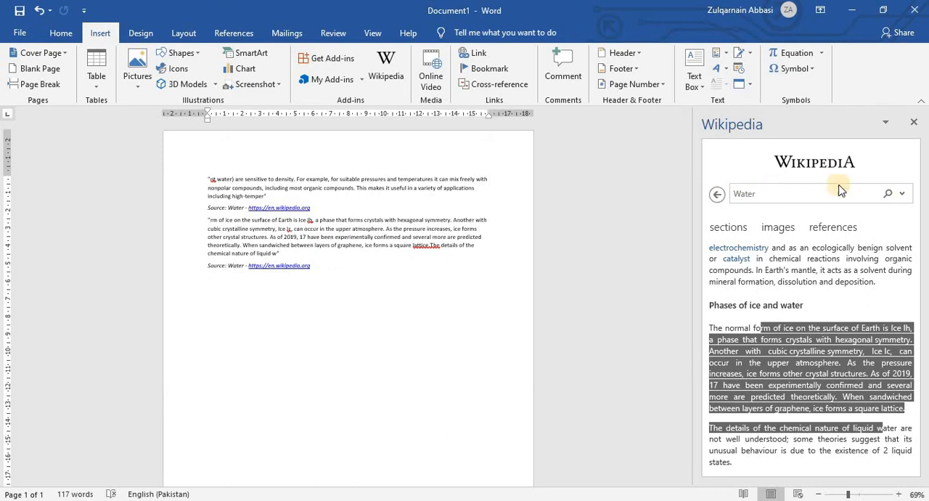
Check the source link under the second passage, then close the Wikipedia add-in and delete both inserted passages.
{"action": "left_click_drag", "start_coordinate": [311, 267], "coordinate": [245, 266]}
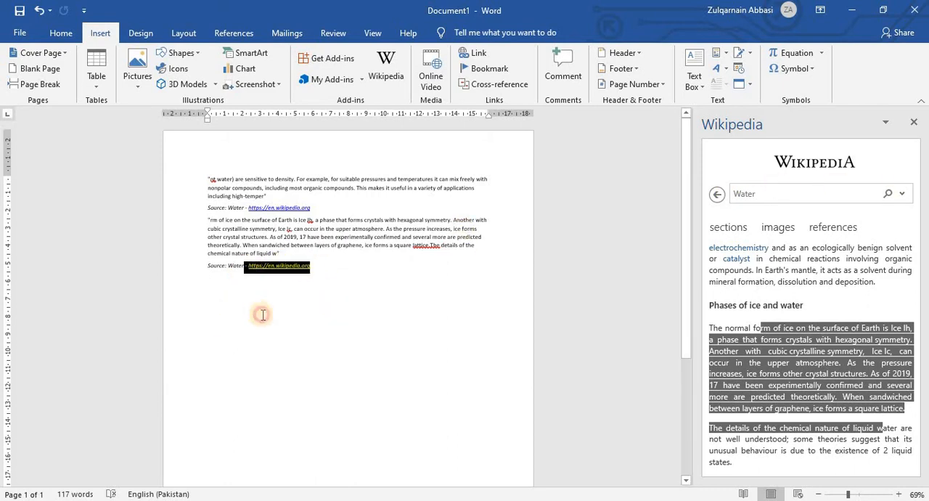
{"action": "left_click", "coordinate": [284, 331]}
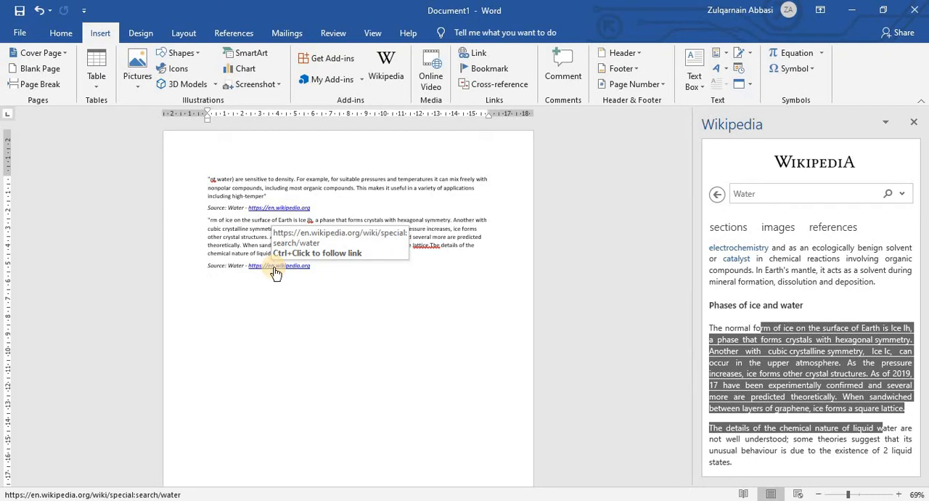
{"action": "scroll", "coordinate": [270, 265], "scroll_direction": "down", "scroll_amount": 5}
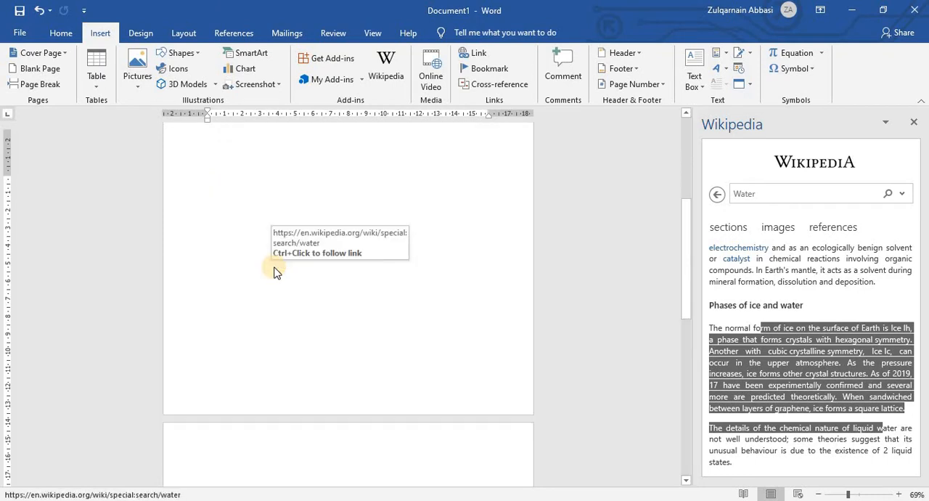
{"action": "scroll", "coordinate": [415, 315], "scroll_direction": "up", "scroll_amount": 5}
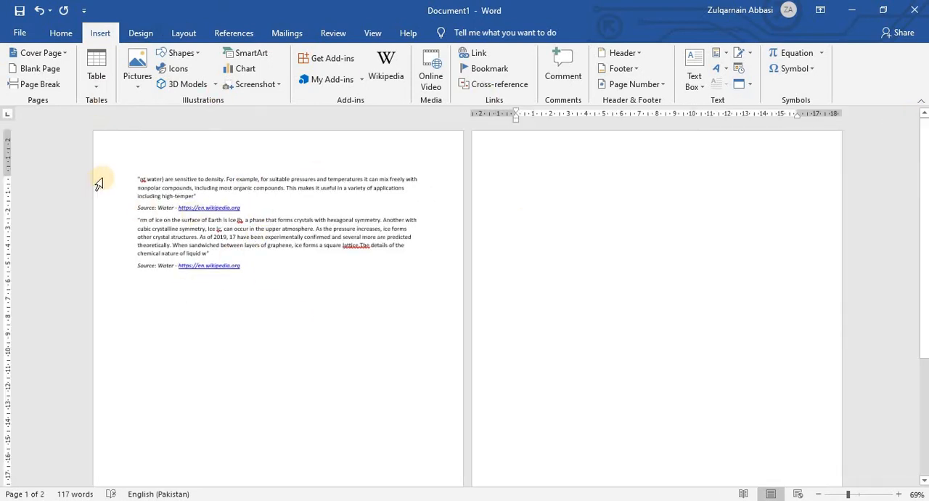
{"action": "left_click_drag", "start_coordinate": [131, 175], "coordinate": [316, 288]}
{"action": "key", "text": "Delete"}
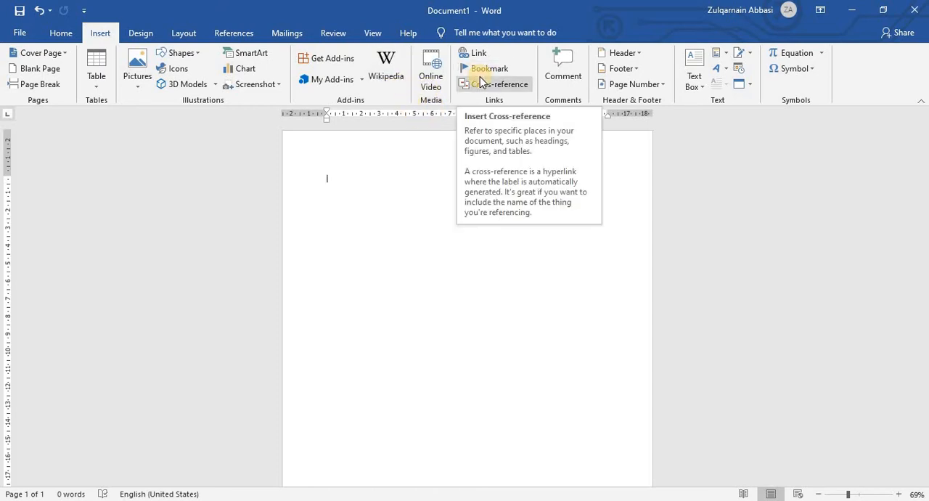
Start inserting an online video, then in Chrome copy the URL of "New Heart Touching Naat 2021" from the A To Z Computer Skills channel.
{"action": "left_click", "coordinate": [441, 86]}
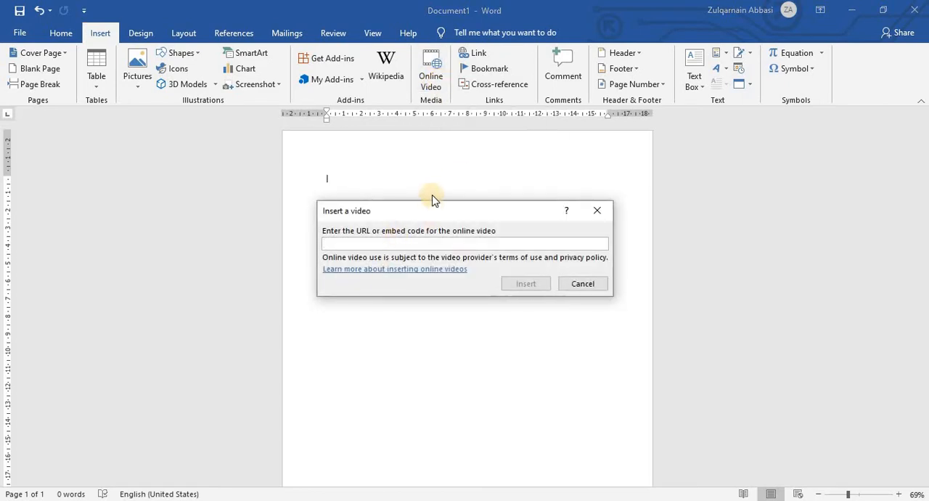
{"action": "left_click_drag", "start_coordinate": [435, 217], "coordinate": [391, 147]}
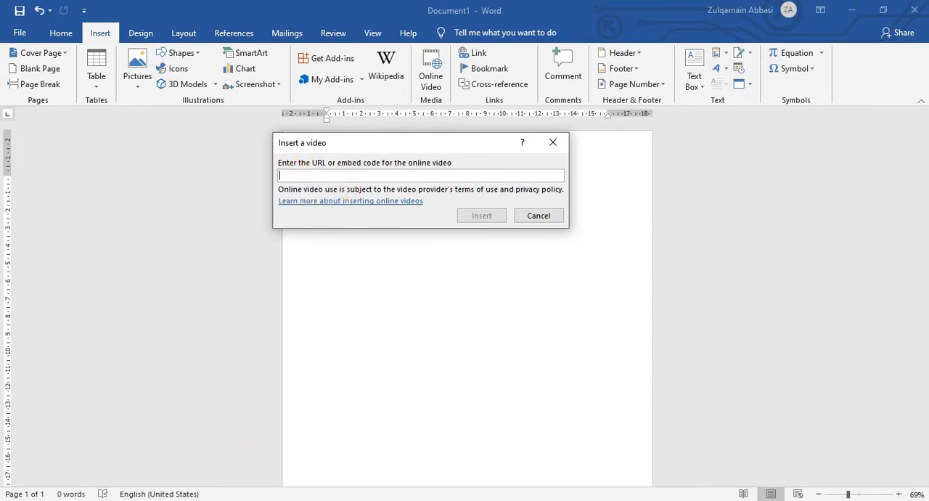
{"action": "key", "text": "alt+Tab"}
{"action": "left_click", "coordinate": [352, 58]}
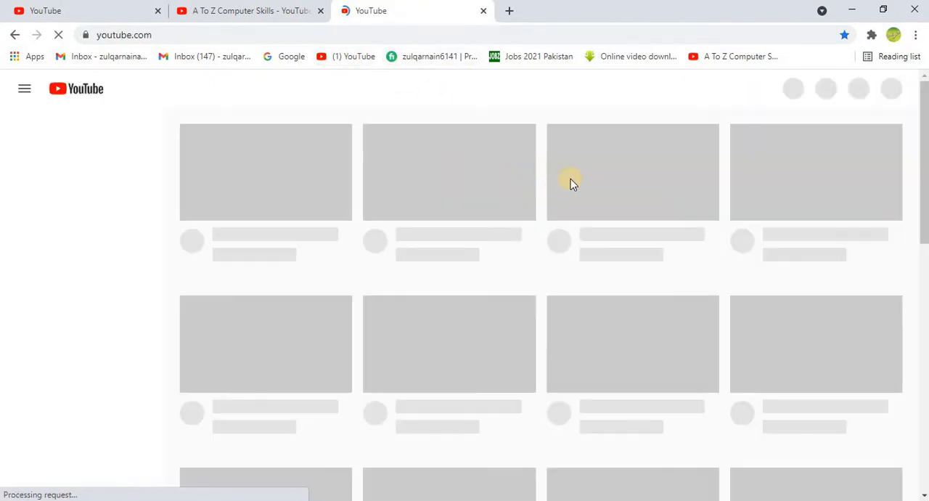
{"action": "left_click", "coordinate": [269, 10]}
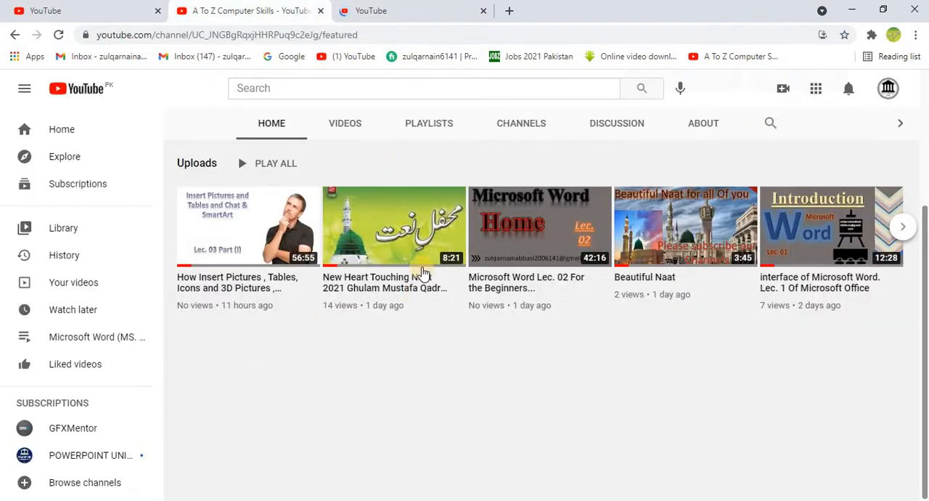
{"action": "left_click", "coordinate": [451, 288]}
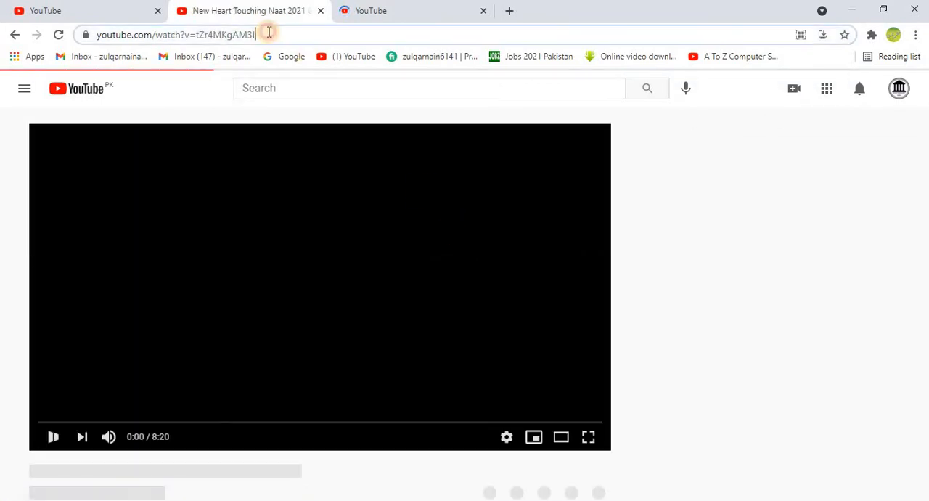
{"action": "left_click", "coordinate": [265, 34]}
{"action": "right_click", "coordinate": [269, 35]}
{"action": "key", "text": "ctrl+c"}
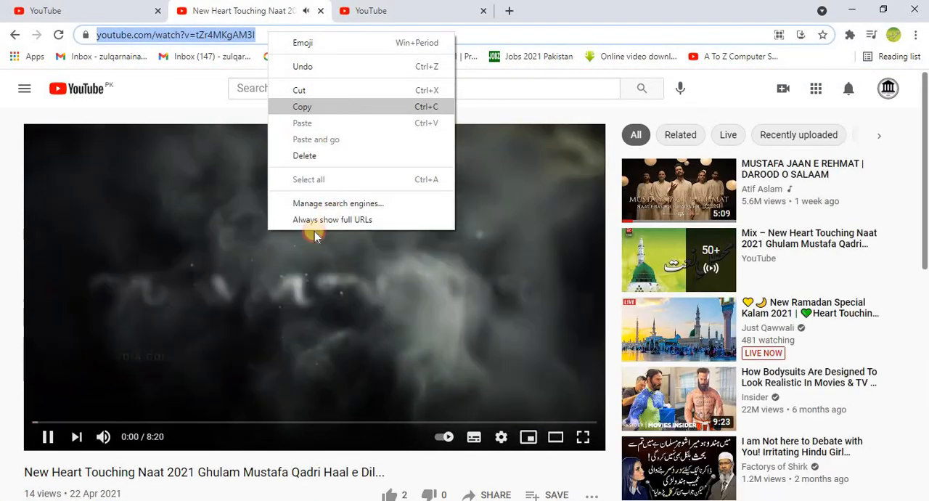
{"action": "left_click", "coordinate": [312, 106]}
Pause the YouTube video, return to Word and insert the online video using the copied URL.
{"action": "left_click", "coordinate": [392, 11]}
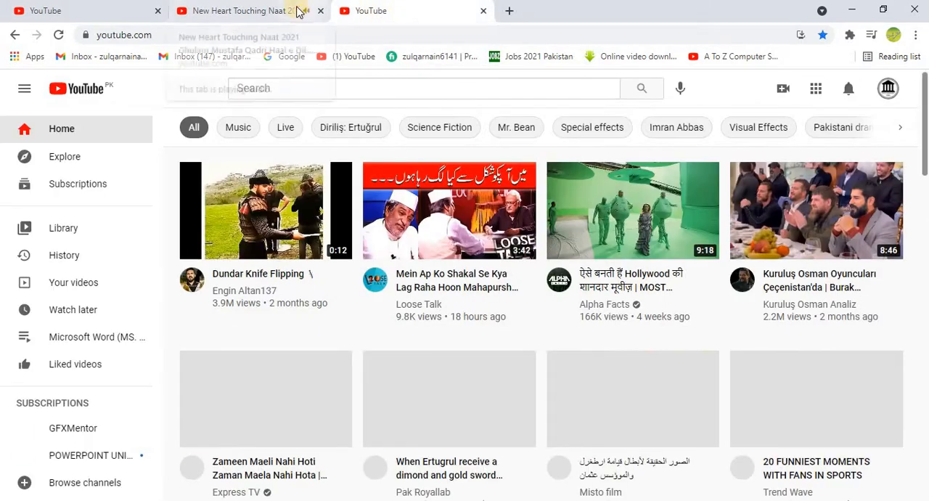
{"action": "left_click", "coordinate": [303, 10]}
{"action": "left_click", "coordinate": [280, 309]}
{"action": "key", "text": "alt+Tab"}
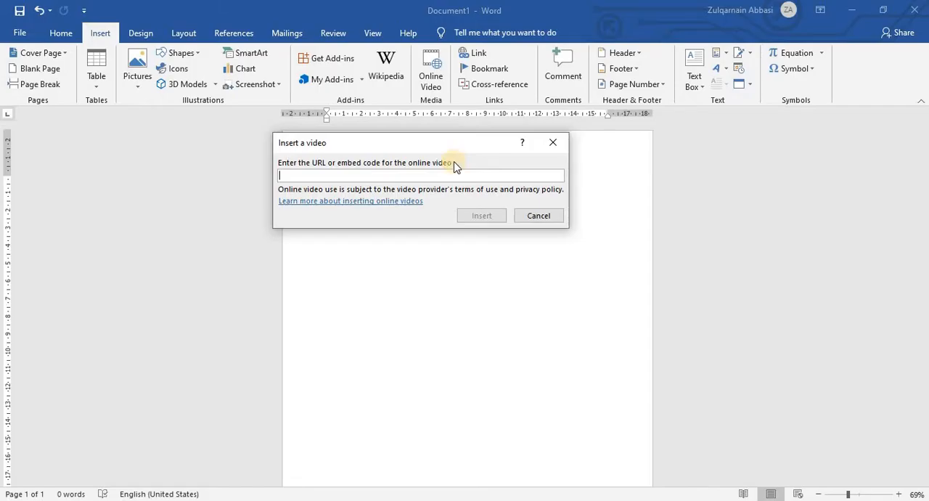
{"action": "right_click", "coordinate": [349, 176]}
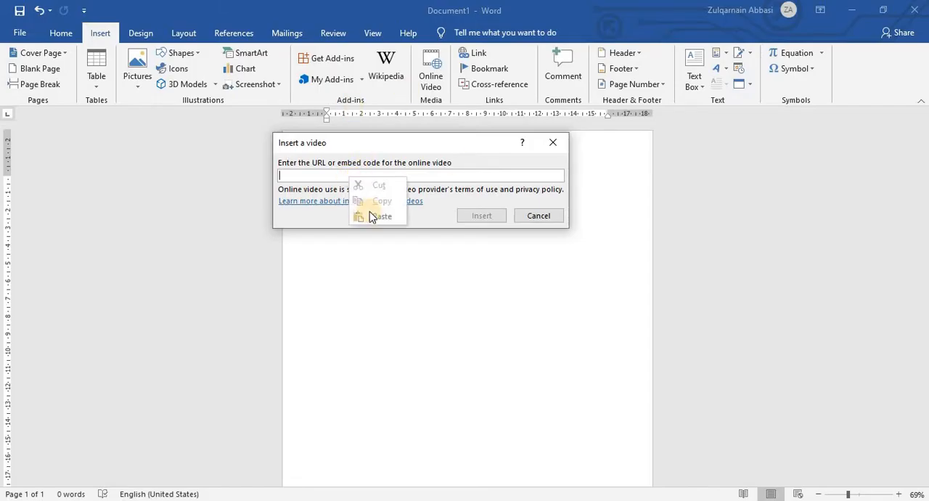
{"action": "left_click", "coordinate": [398, 211]}
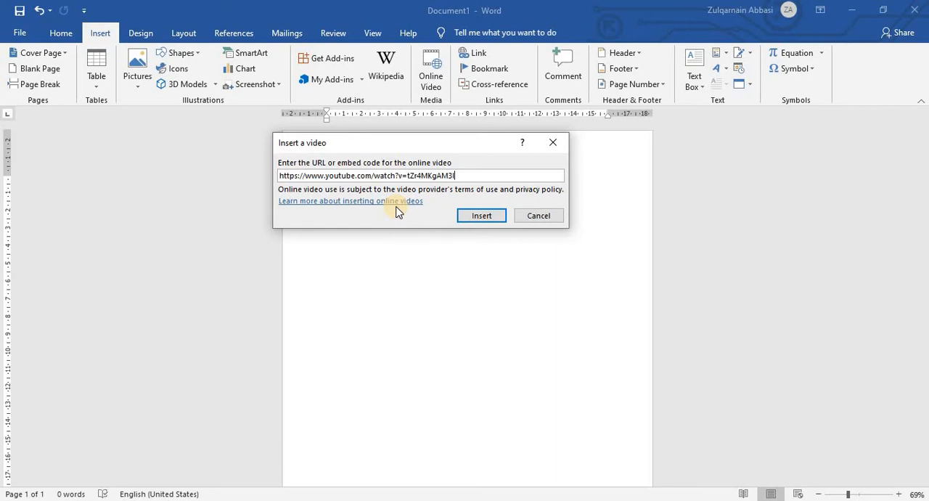
{"action": "left_click", "coordinate": [493, 217]}
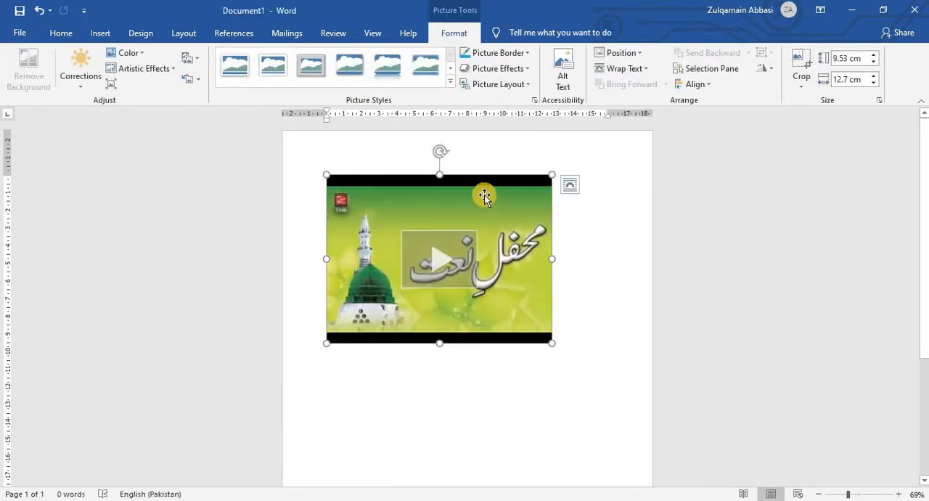
Play the embedded video inside the document, dismissing the browser notification, and close the player.
{"action": "left_click", "coordinate": [445, 262]}
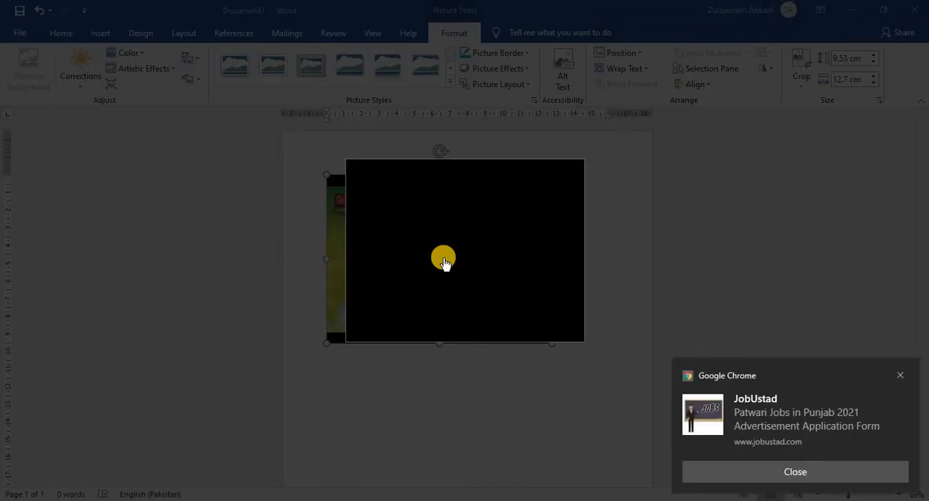
{"action": "left_click", "coordinate": [900, 374]}
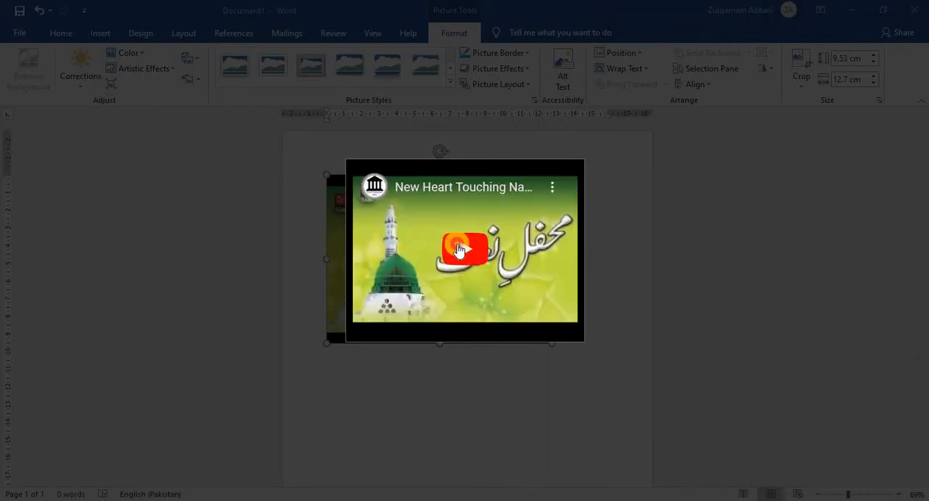
{"action": "left_click", "coordinate": [456, 248]}
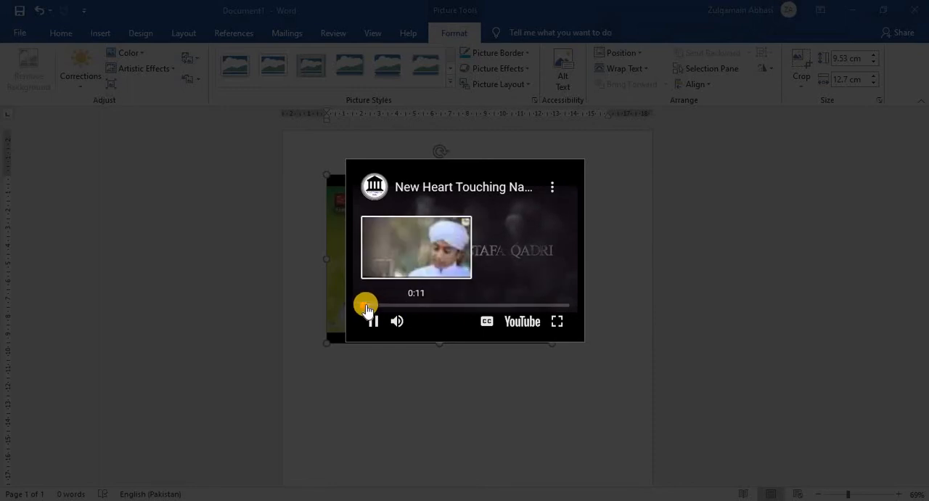
{"action": "left_click", "coordinate": [621, 215]}
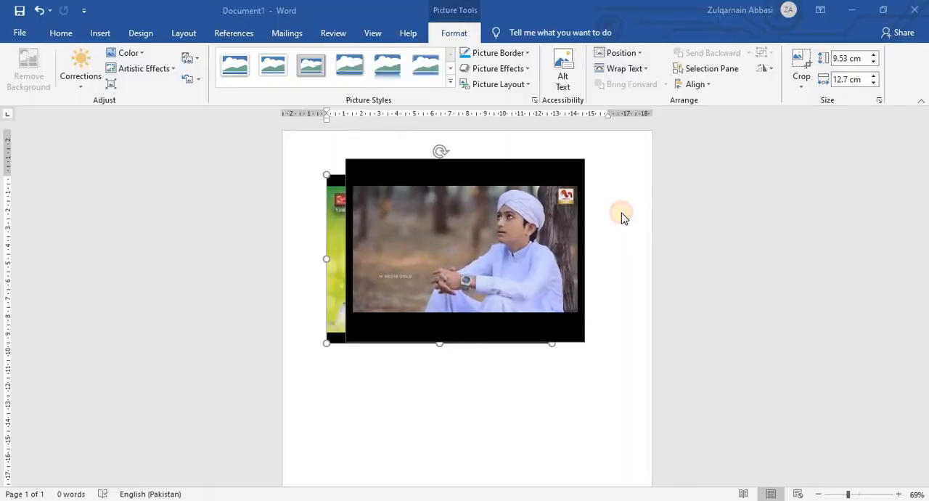
{"action": "left_click", "coordinate": [645, 242]}
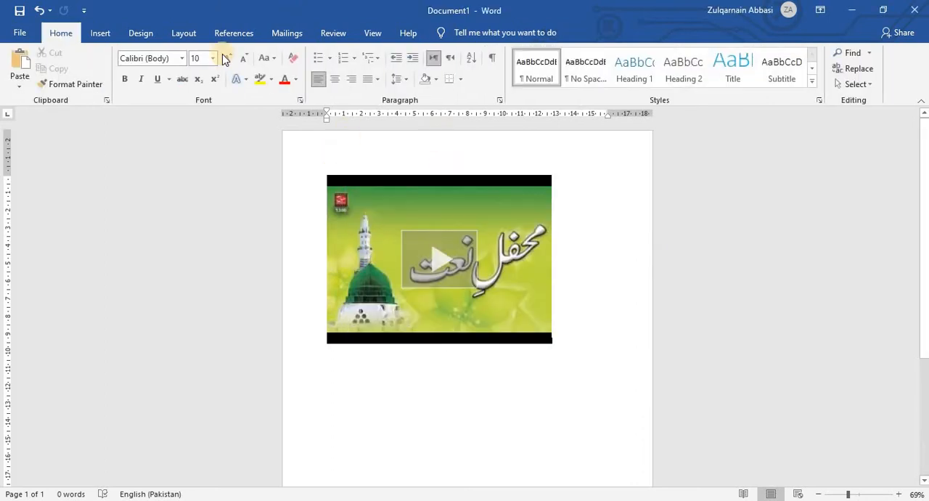
Shrink the video to a tiny thumbnail and open its player, then stretch the video to about 18 cm wide and 16 cm tall.
{"action": "left_click", "coordinate": [100, 33]}
{"action": "left_click", "coordinate": [413, 254]}
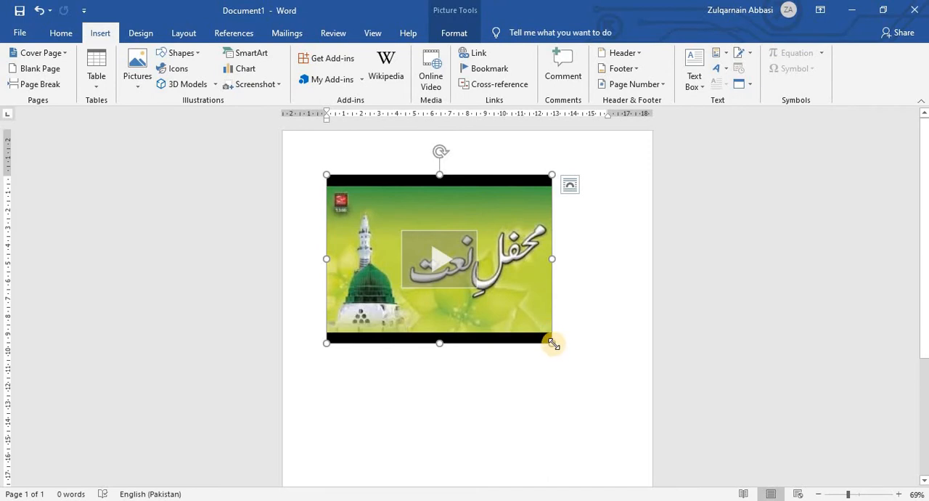
{"action": "left_click_drag", "start_coordinate": [468, 271], "coordinate": [354, 186]}
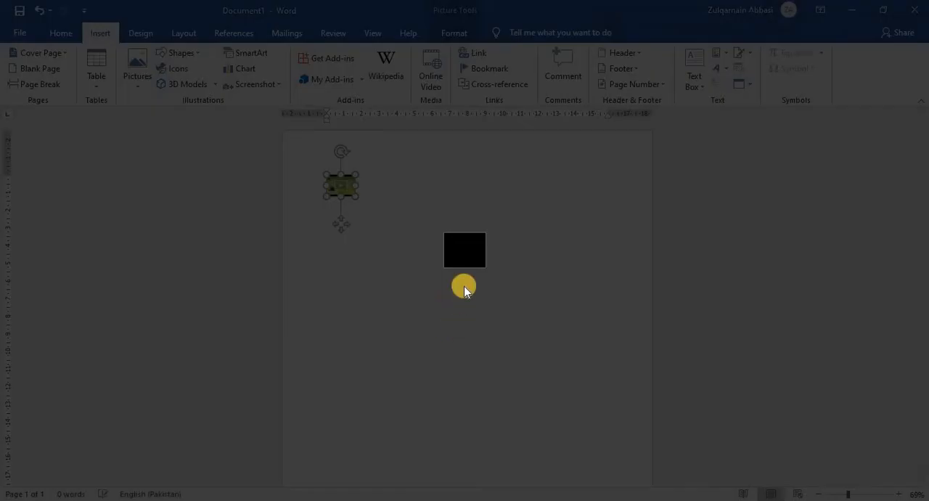
{"action": "left_click", "coordinate": [560, 250]}
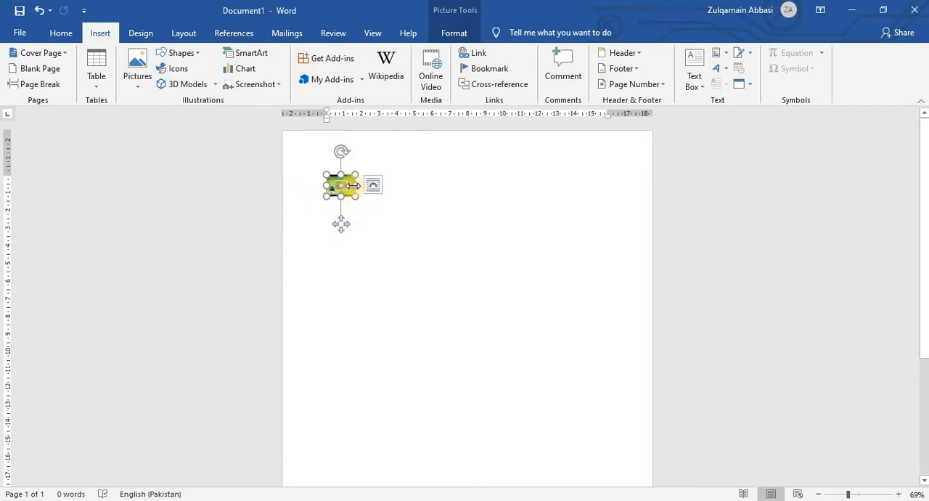
{"action": "left_click_drag", "start_coordinate": [522, 200], "coordinate": [647, 212]}
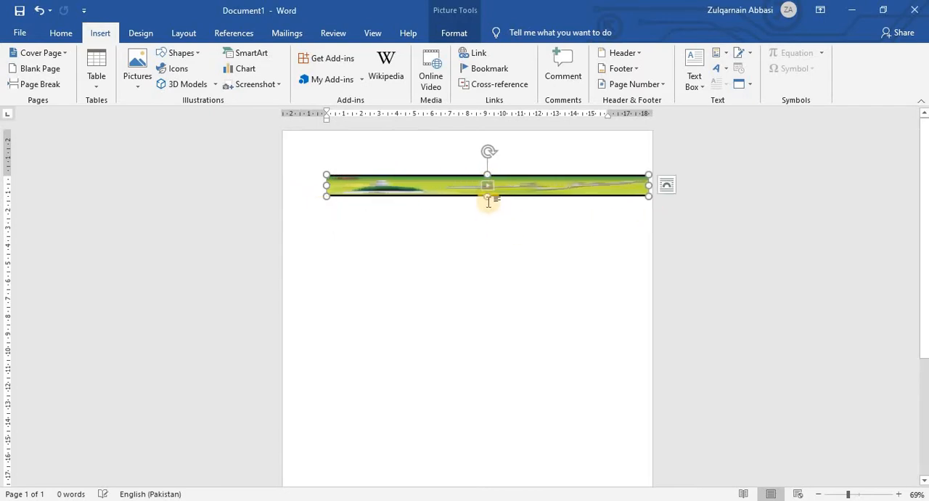
{"action": "left_click_drag", "start_coordinate": [485, 210], "coordinate": [483, 460]}
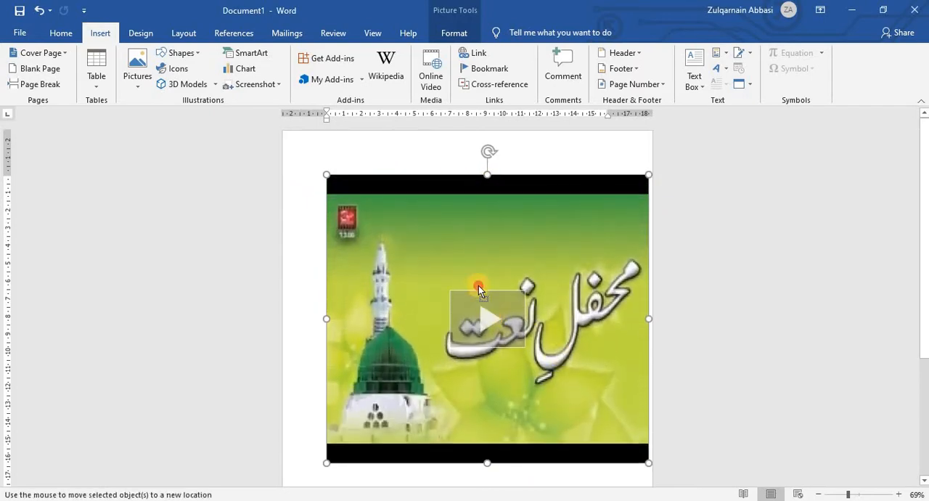
Delete the embedded video from the document.
{"action": "left_click", "coordinate": [453, 239]}
{"action": "key", "text": "Delete"}
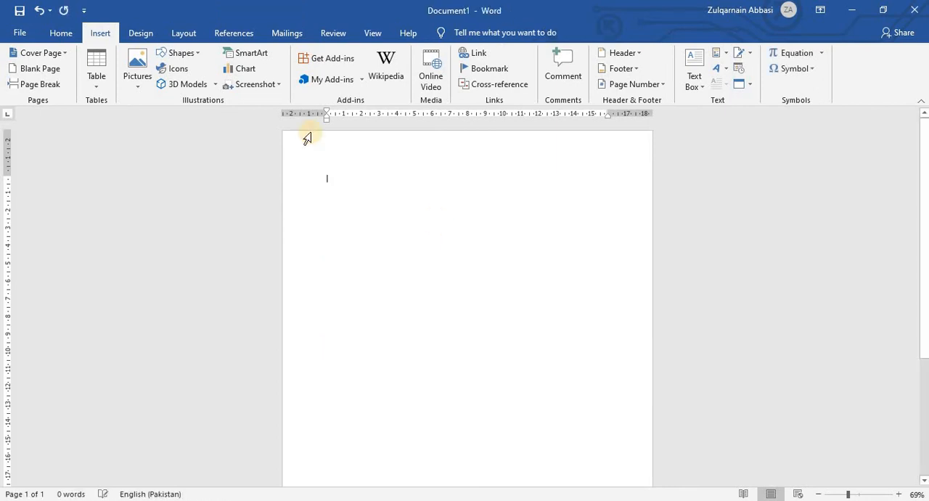
{"action": "left_click", "coordinate": [435, 80]}
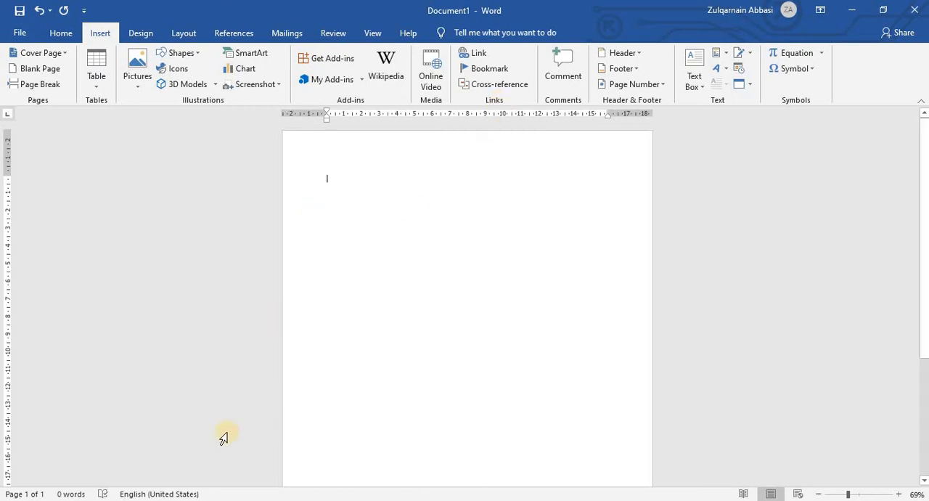
Switch to the browser, replace the spare YouTube tab with a new one and search Google for "water".
{"action": "key", "text": "alt+Tab"}
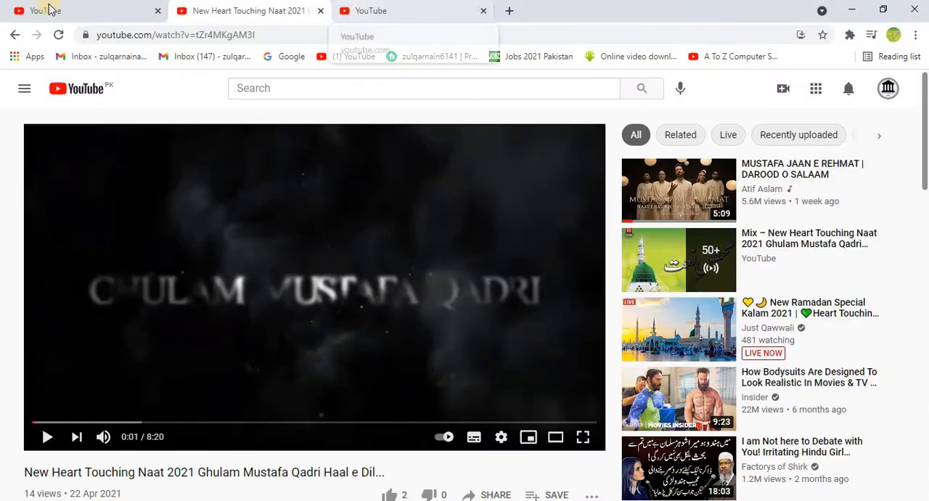
{"action": "middle_click", "coordinate": [354, 13]}
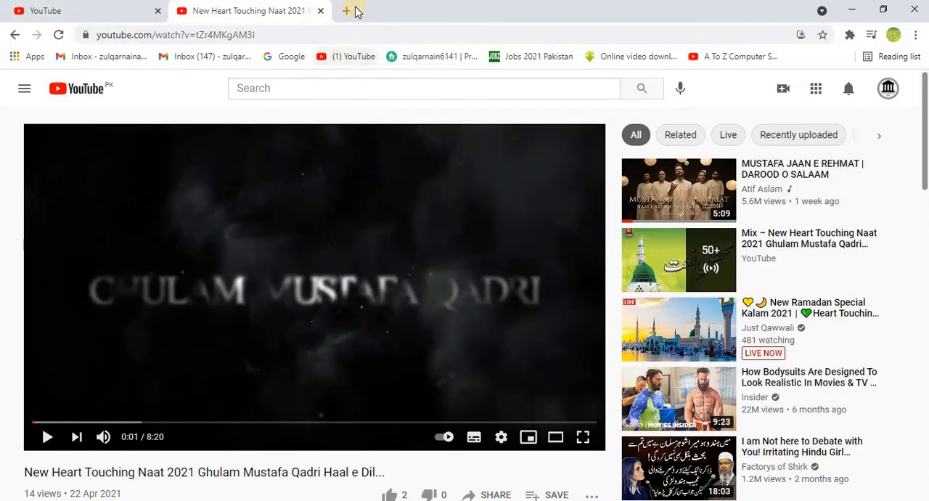
{"action": "left_click", "coordinate": [348, 12]}
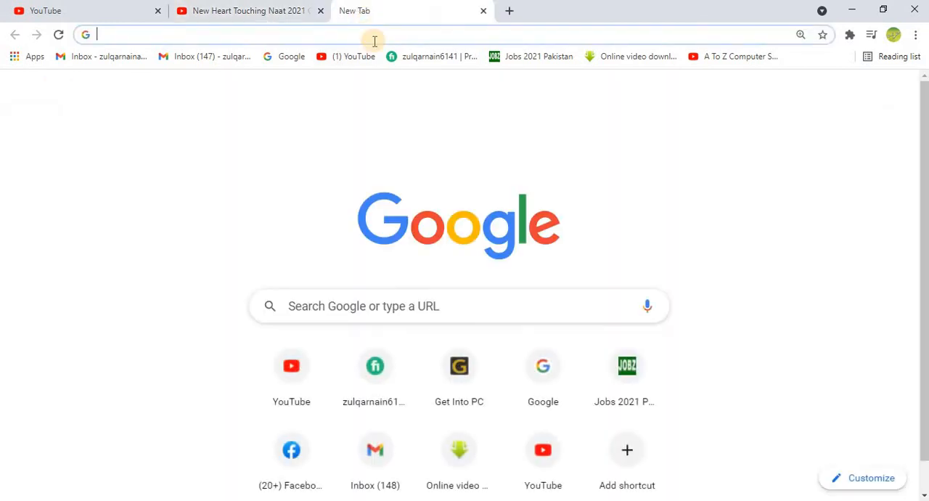
{"action": "type", "text": "water"}
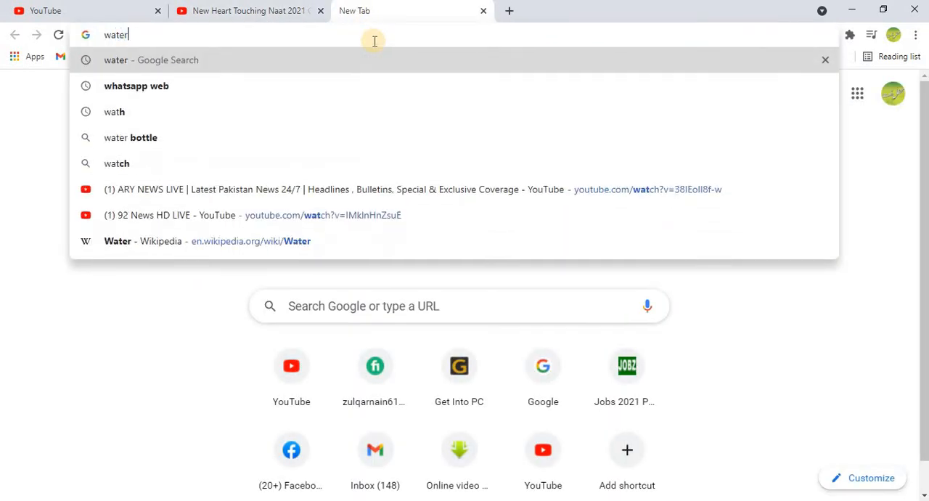
{"action": "key", "text": "Return"}
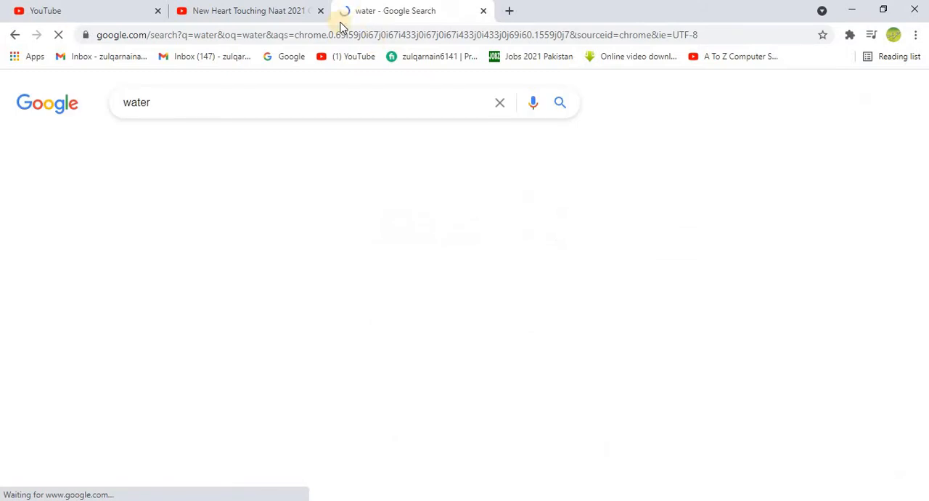
{"action": "scroll", "coordinate": [384, 274], "scroll_direction": "down", "scroll_amount": 1}
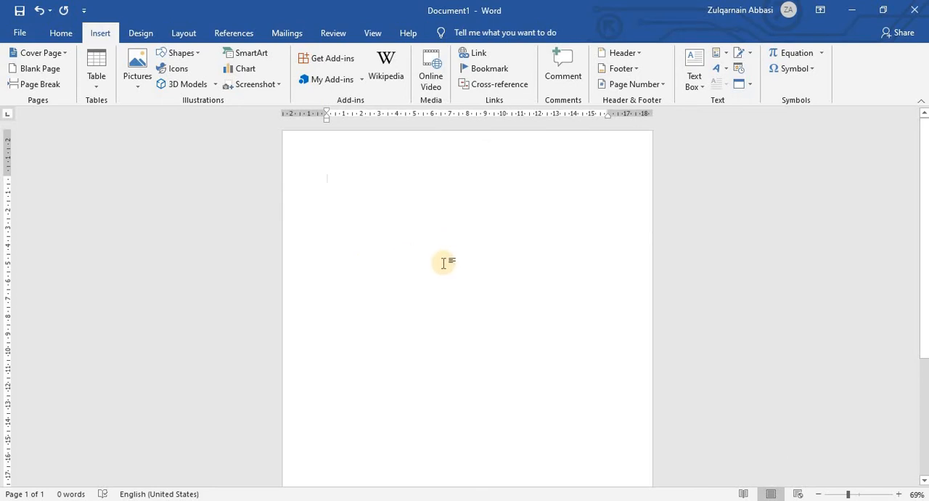
Fill the blank Word document with sample paragraphs generated by the =rand() function.
{"action": "type", "text": "=rand("}
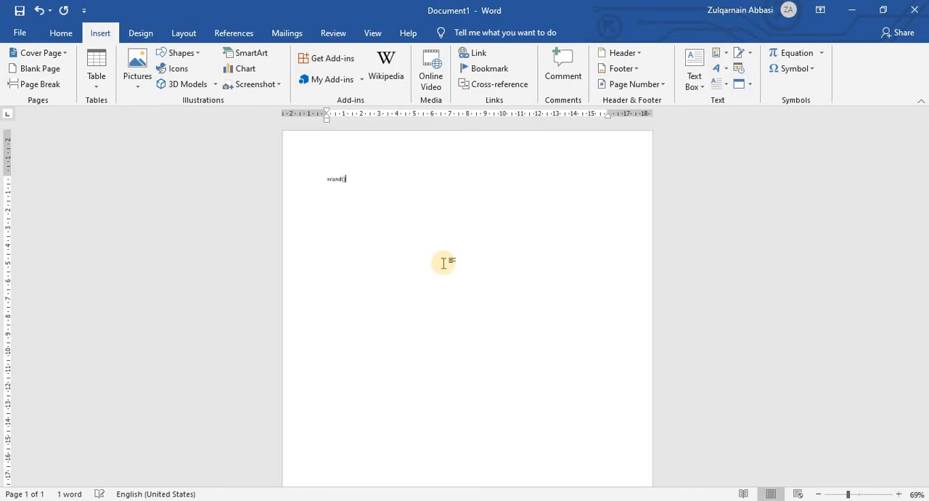
{"action": "key", "text": "Return"}
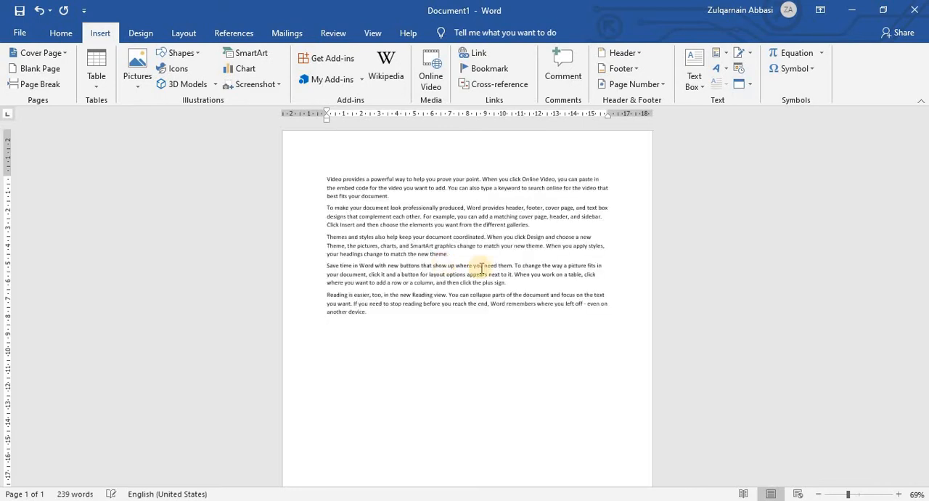
{"action": "left_click_drag", "start_coordinate": [843, 497], "coordinate": [863, 497]}
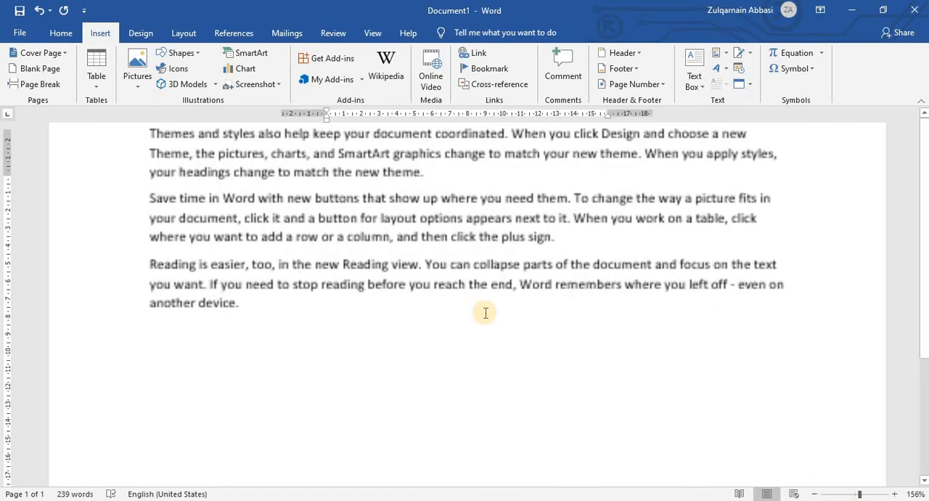
{"action": "scroll", "coordinate": [484, 311], "scroll_direction": "up", "scroll_amount": 5}
{"action": "scroll", "coordinate": [395, 304], "scroll_direction": "down", "scroll_amount": 3}
{"action": "scroll", "coordinate": [365, 264], "scroll_direction": "up", "scroll_amount": 4}
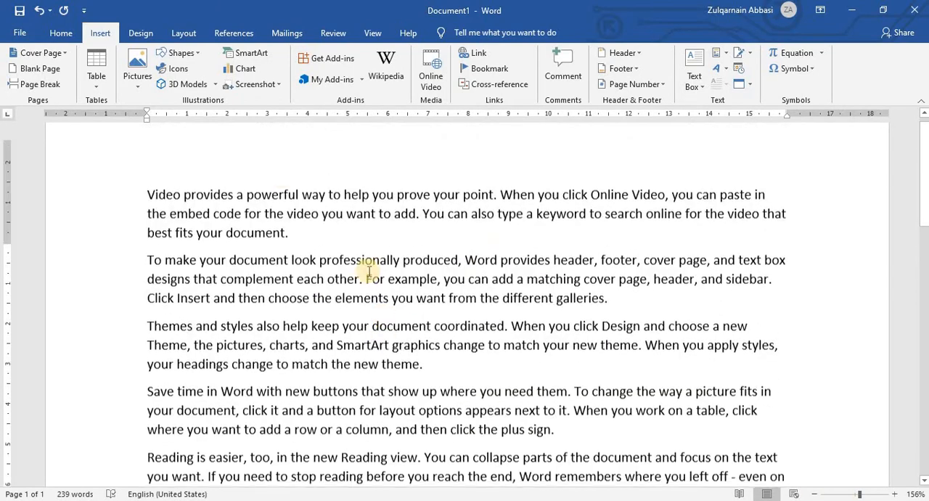
{"action": "left_click", "coordinate": [58, 32]}
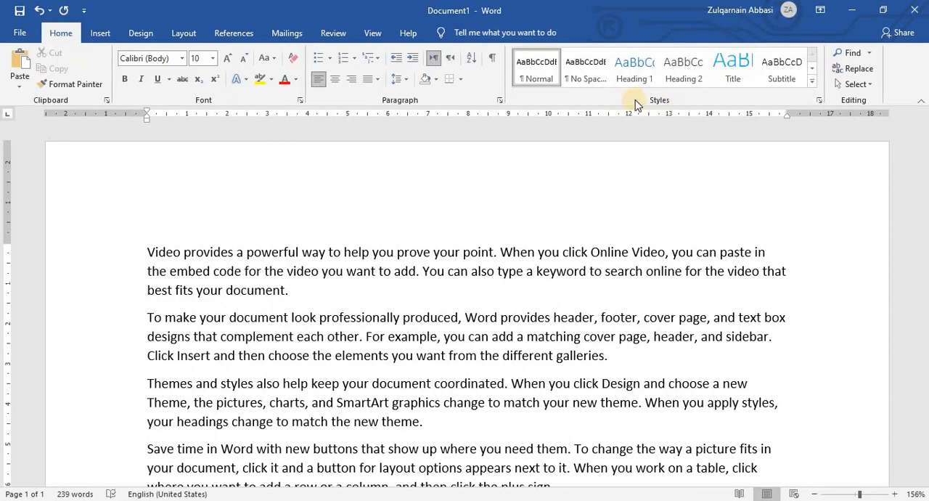
{"action": "left_click", "coordinate": [100, 33]}
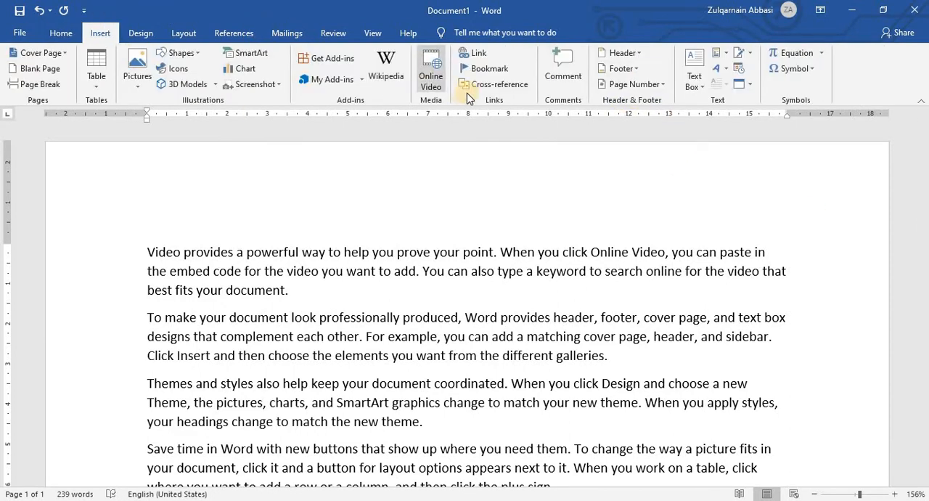
{"action": "left_click", "coordinate": [74, 32]}
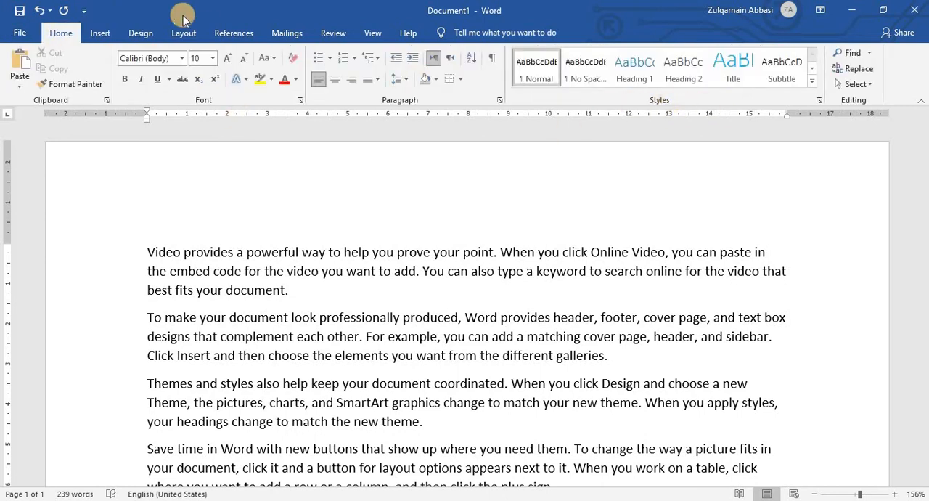
{"action": "left_click", "coordinate": [101, 34]}
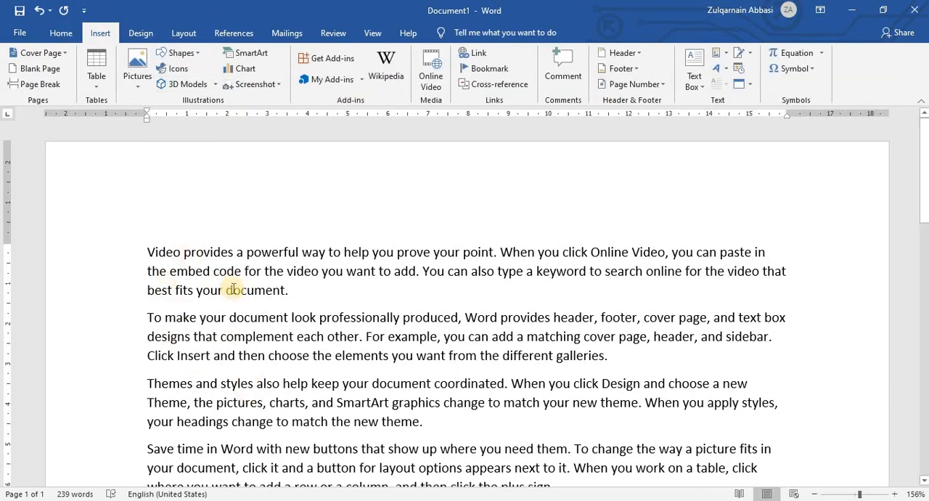
{"action": "scroll", "coordinate": [175, 264], "scroll_direction": "down", "scroll_amount": 4}
{"action": "scroll", "coordinate": [175, 255], "scroll_direction": "up", "scroll_amount": 2}
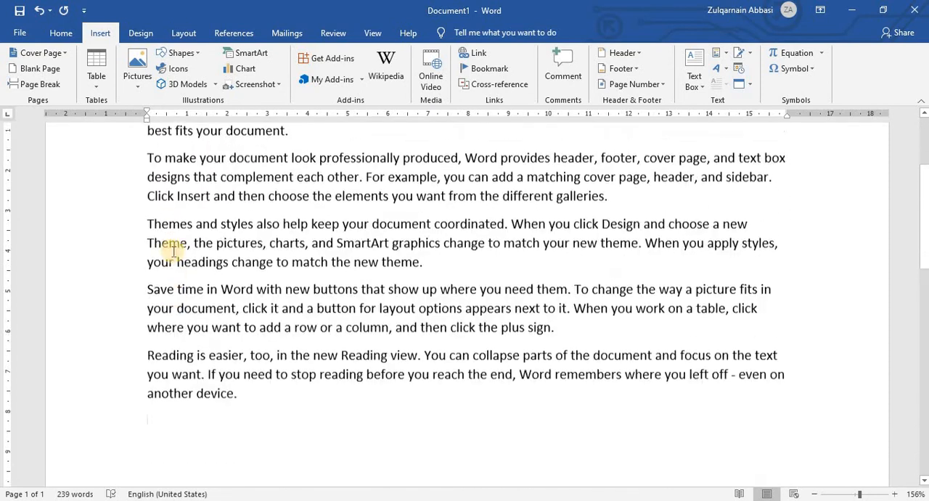
{"action": "scroll", "coordinate": [168, 227], "scroll_direction": "up", "scroll_amount": 1}
{"action": "triple_click", "coordinate": [291, 190]}
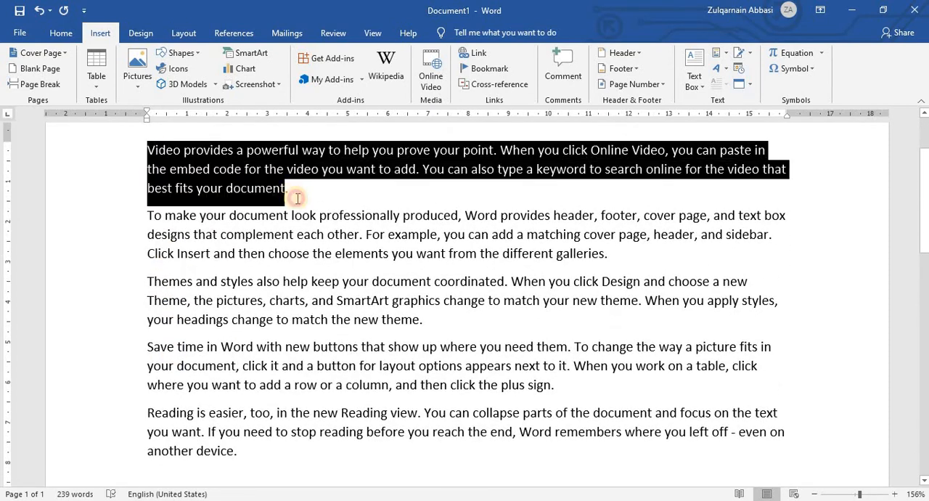
{"action": "left_click_drag", "start_coordinate": [291, 191], "coordinate": [378, 468]}
{"action": "left_click", "coordinate": [378, 468]}
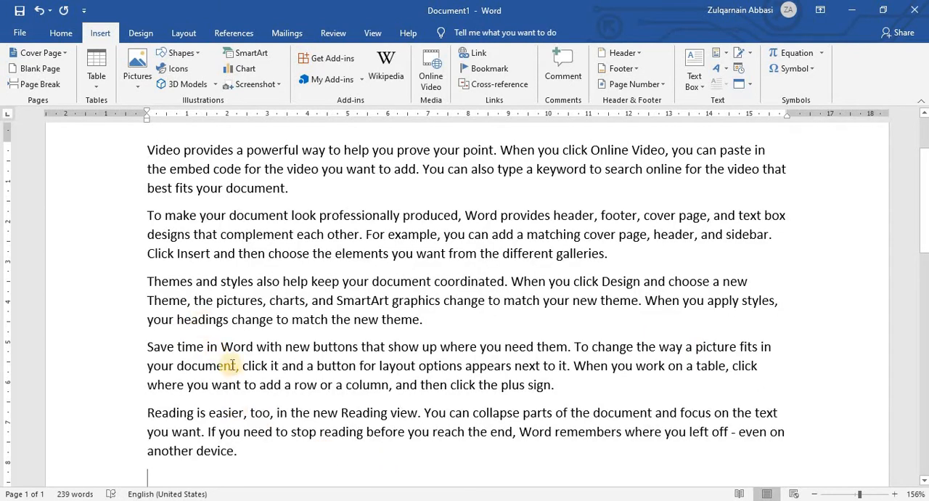
{"action": "scroll", "coordinate": [232, 365], "scroll_direction": "up", "scroll_amount": 2}
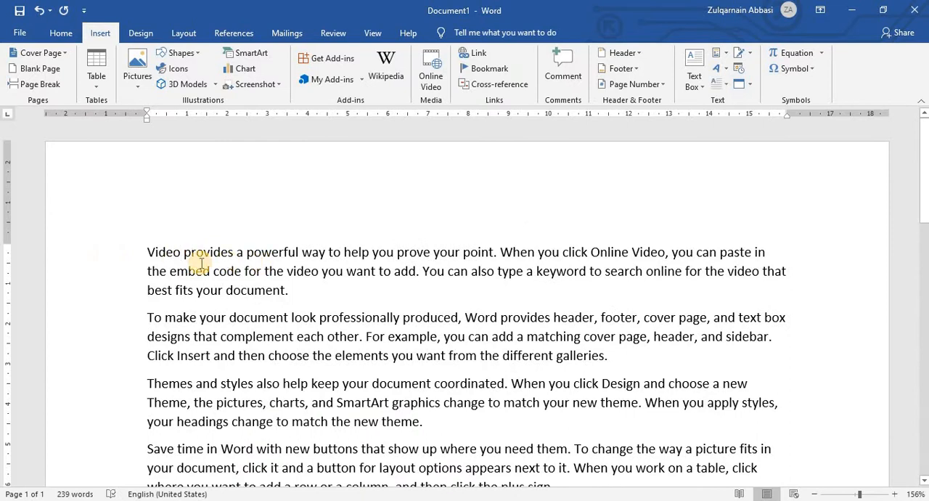
Split "Video" and "To make" onto their own lines above the rest of the first and second paragraphs.
{"action": "left_click", "coordinate": [181, 252]}
{"action": "key", "text": "Return"}
{"action": "scroll", "coordinate": [201, 251], "scroll_direction": "down", "scroll_amount": 2}
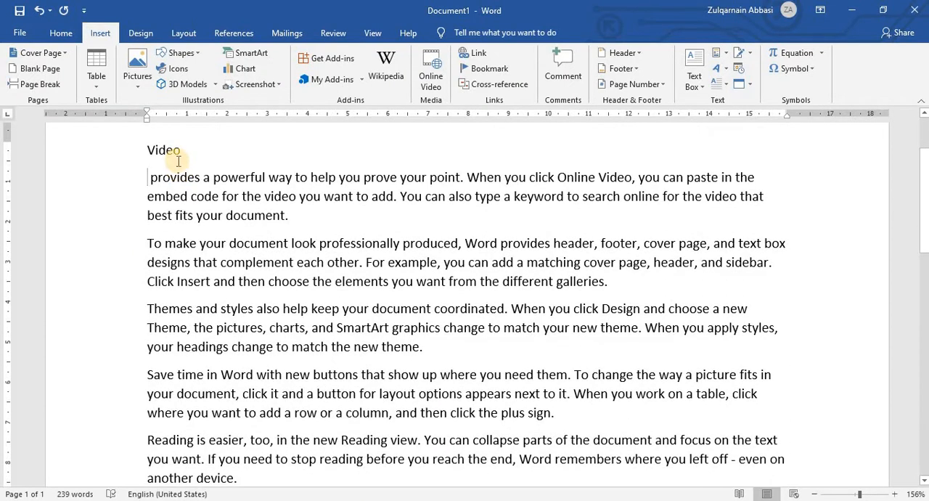
{"action": "left_click_drag", "start_coordinate": [177, 150], "coordinate": [114, 137]}
{"action": "left_click", "coordinate": [182, 221]}
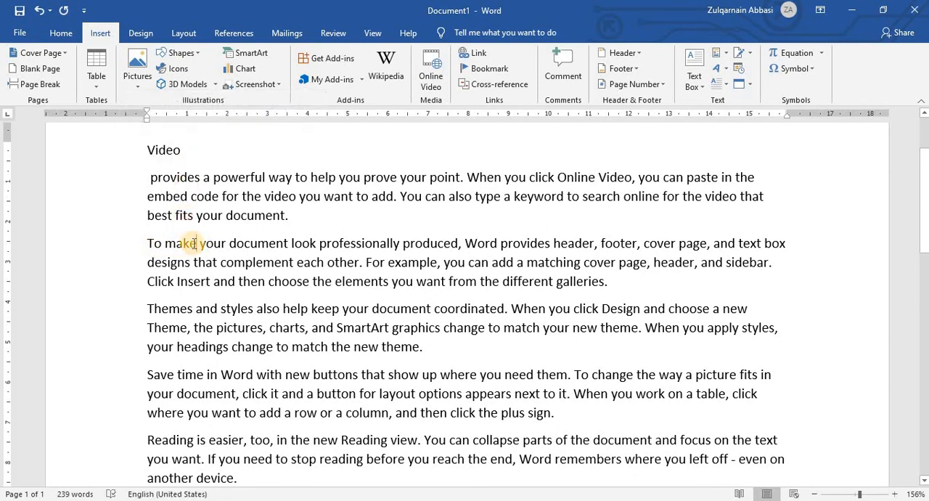
{"action": "left_click", "coordinate": [195, 243]}
{"action": "key", "text": "Return"}
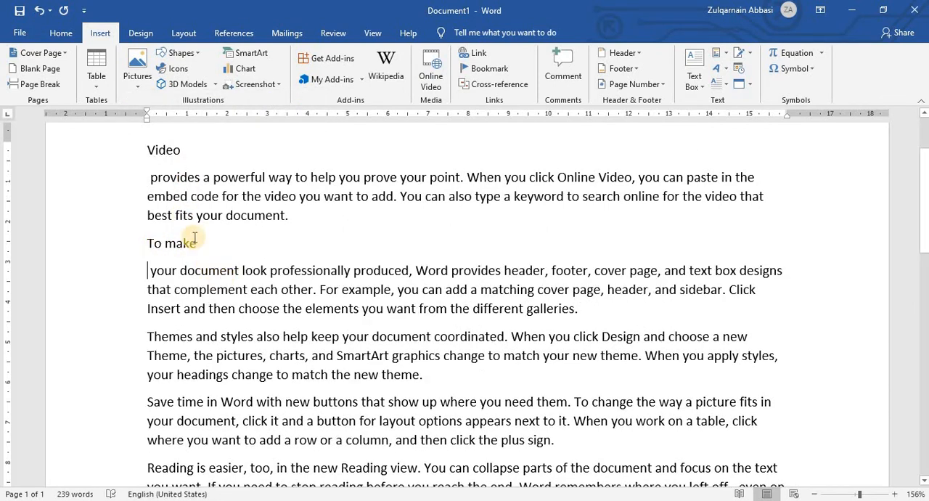
Apply the Heading 1 style to the "Video" line at the start of the document.
{"action": "scroll", "coordinate": [191, 209], "scroll_direction": "up", "scroll_amount": 2}
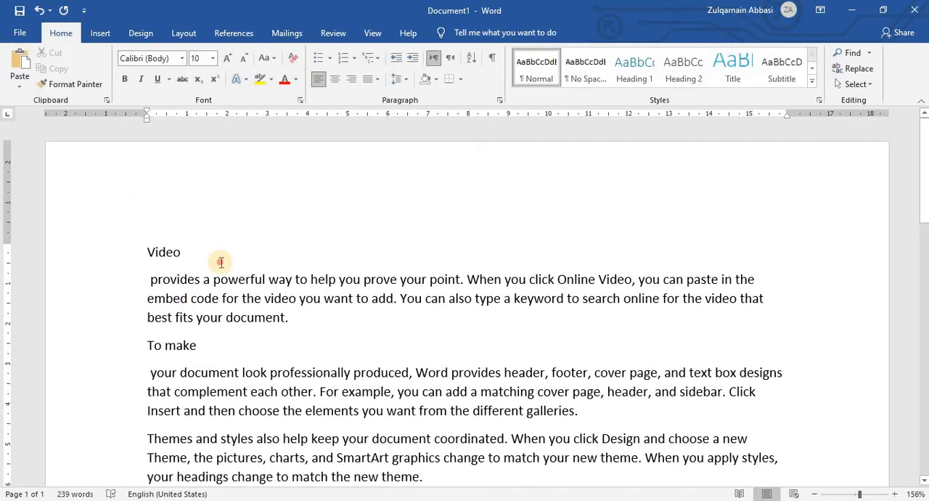
{"action": "left_click", "coordinate": [124, 254]}
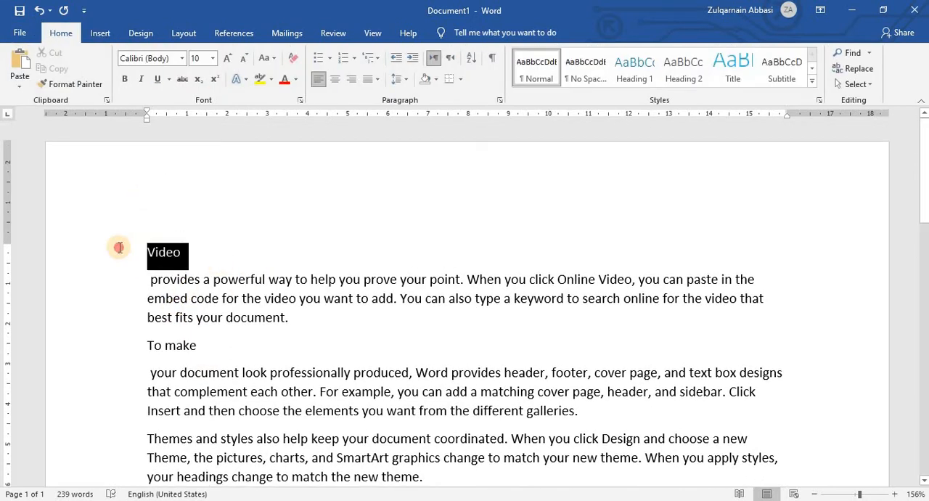
{"action": "left_click", "coordinate": [636, 66]}
{"action": "left_click", "coordinate": [196, 290]}
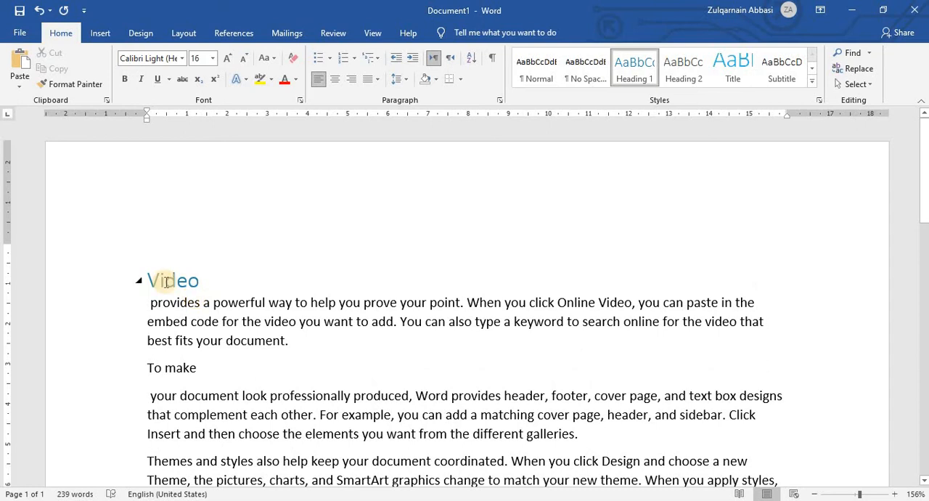
Apply the Heading 1 style to the "To make" line above the second paragraph.
{"action": "scroll", "coordinate": [181, 320], "scroll_direction": "down", "scroll_amount": 3}
{"action": "left_click", "coordinate": [144, 215]}
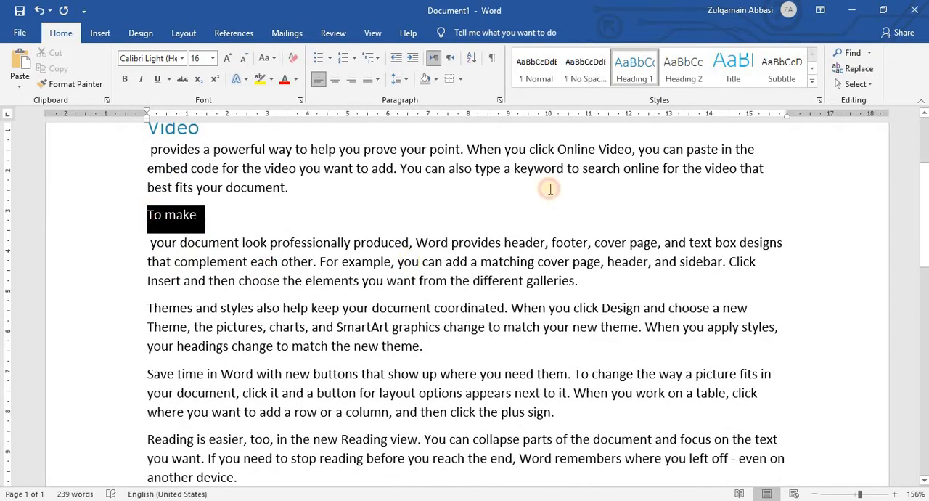
{"action": "double_click", "coordinate": [487, 175]}
{"action": "left_click", "coordinate": [634, 66]}
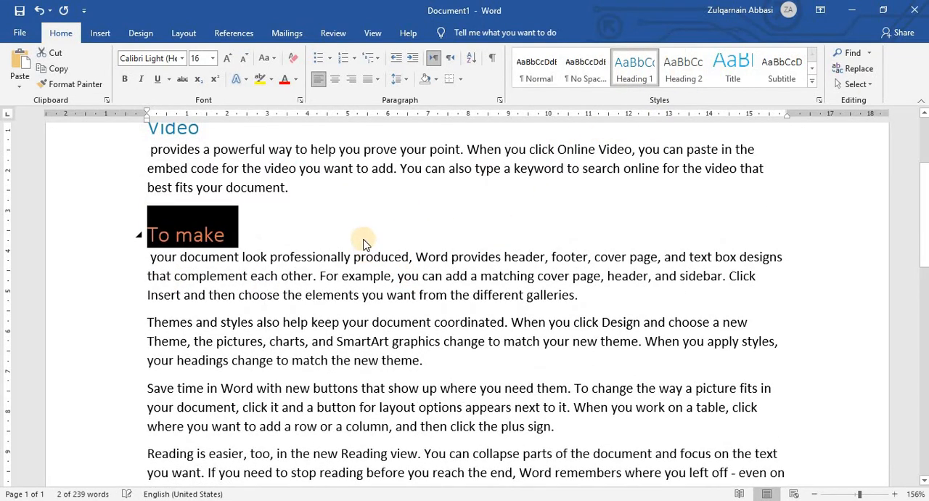
{"action": "left_click", "coordinate": [259, 234]}
Try the Heading 1 style on only the word "Themes" within its paragraph.
{"action": "scroll", "coordinate": [257, 244], "scroll_direction": "down", "scroll_amount": 1}
{"action": "scroll", "coordinate": [257, 243], "scroll_direction": "down", "scroll_amount": 1}
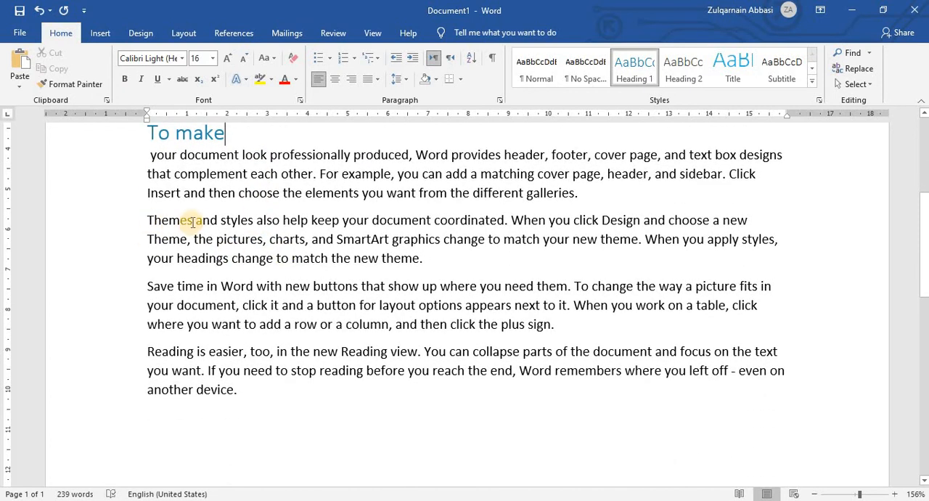
{"action": "mouse_move", "coordinate": [192, 222]}
{"action": "left_mouse_down"}
{"action": "mouse_move", "coordinate": [137, 221]}
{"action": "mouse_move", "coordinate": [196, 221]}
{"action": "left_mouse_up"}
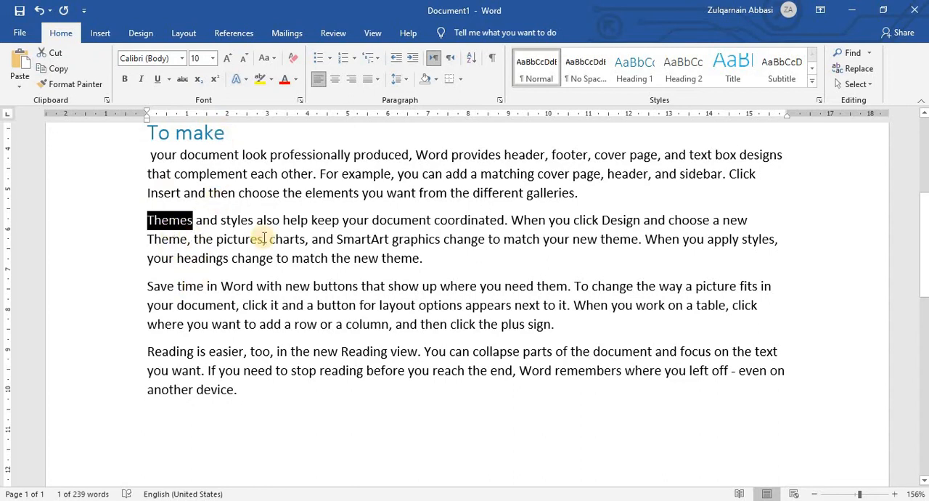
{"action": "left_click", "coordinate": [636, 69]}
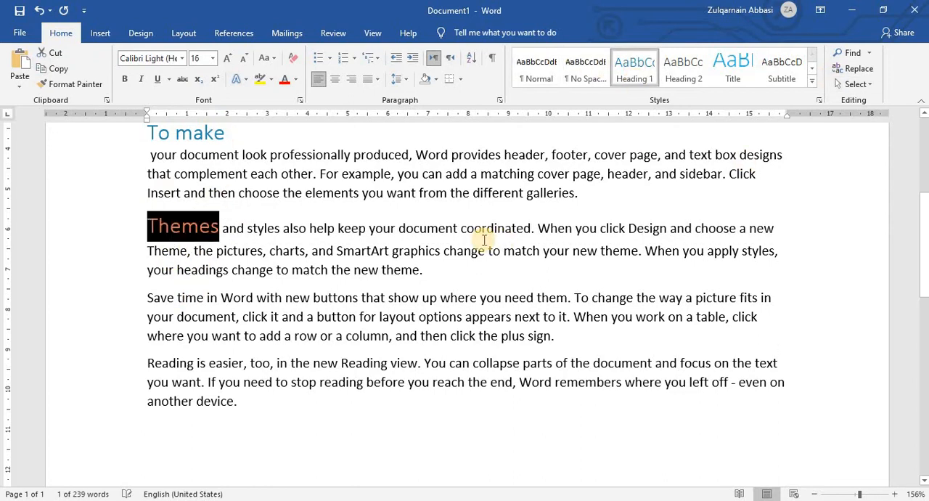
{"action": "left_click", "coordinate": [483, 229]}
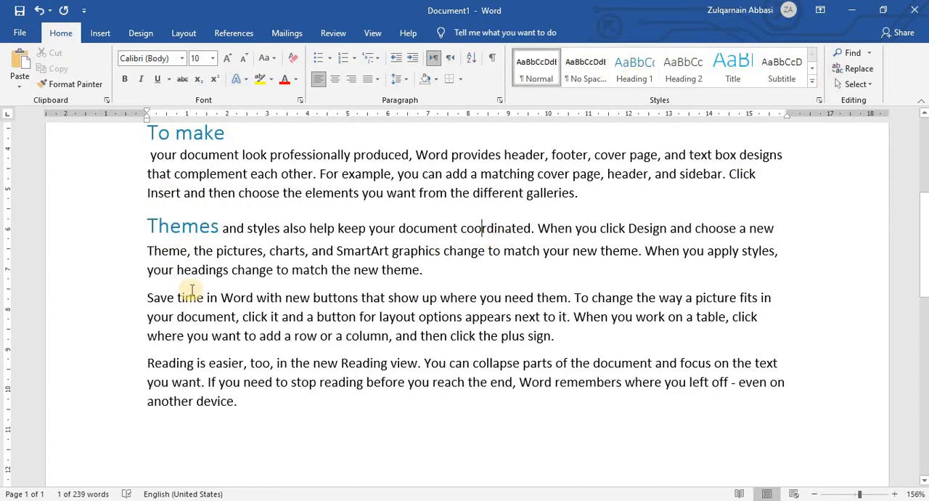
Return the word "Themes" to the Normal style.
{"action": "left_click", "coordinate": [137, 134]}
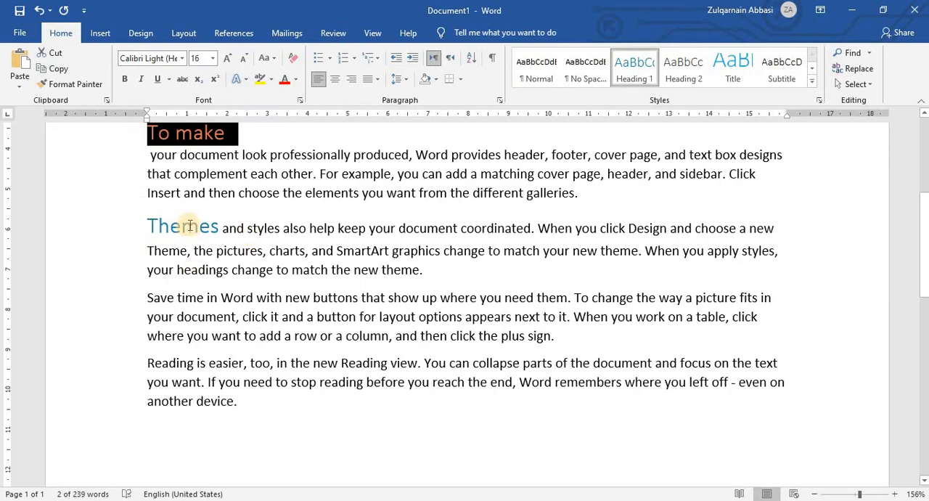
{"action": "left_click_drag", "start_coordinate": [218, 229], "coordinate": [147, 228]}
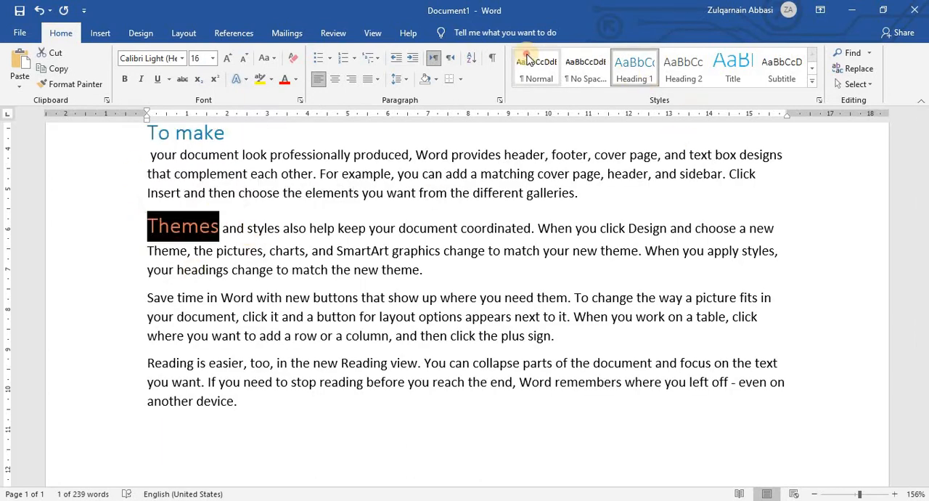
{"action": "left_click", "coordinate": [537, 67]}
Split "Themes" off onto its own line above its paragraph and apply the Heading 1 style to that line.
{"action": "left_click", "coordinate": [196, 220]}
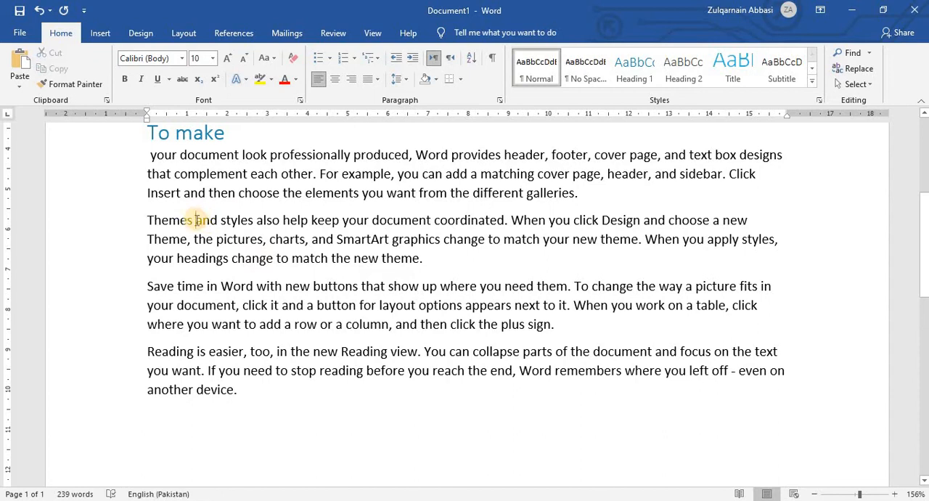
{"action": "key", "text": "Return"}
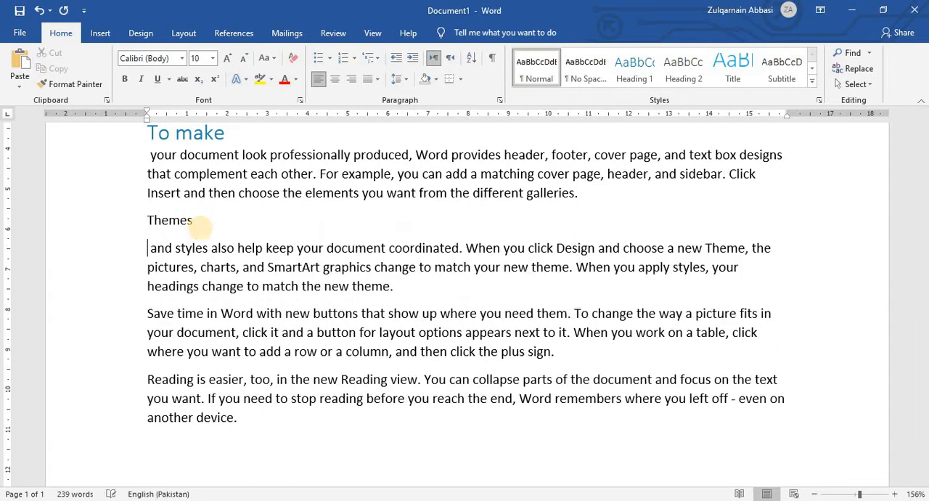
{"action": "left_click", "coordinate": [71, 232]}
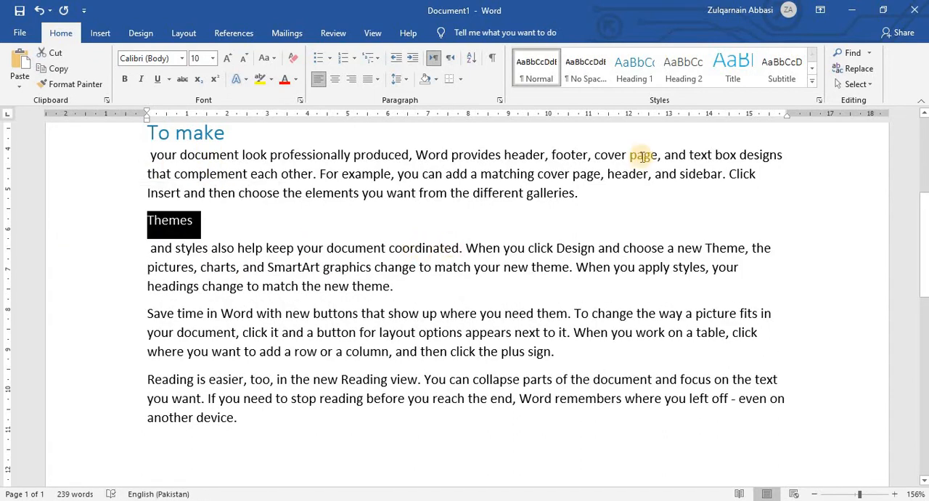
{"action": "left_click", "coordinate": [643, 74]}
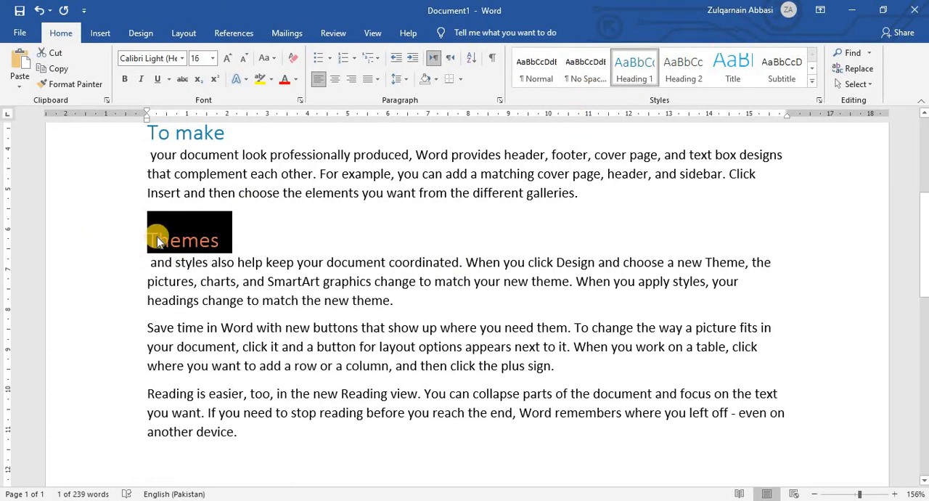
{"action": "left_click", "coordinate": [334, 196]}
Split "Save" off onto its own line above its paragraph and apply the Heading 1 style to it.
{"action": "scroll", "coordinate": [181, 226], "scroll_direction": "down", "scroll_amount": 3}
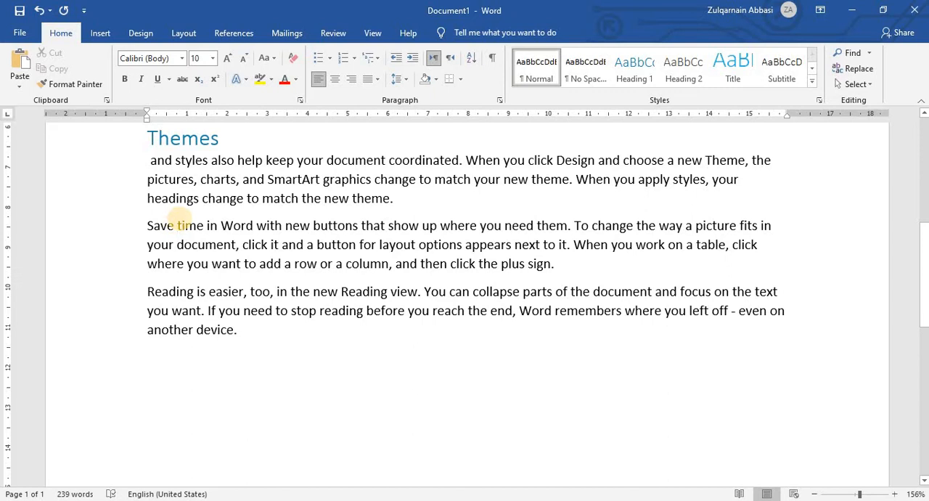
{"action": "left_click", "coordinate": [175, 225]}
{"action": "key", "text": "Return"}
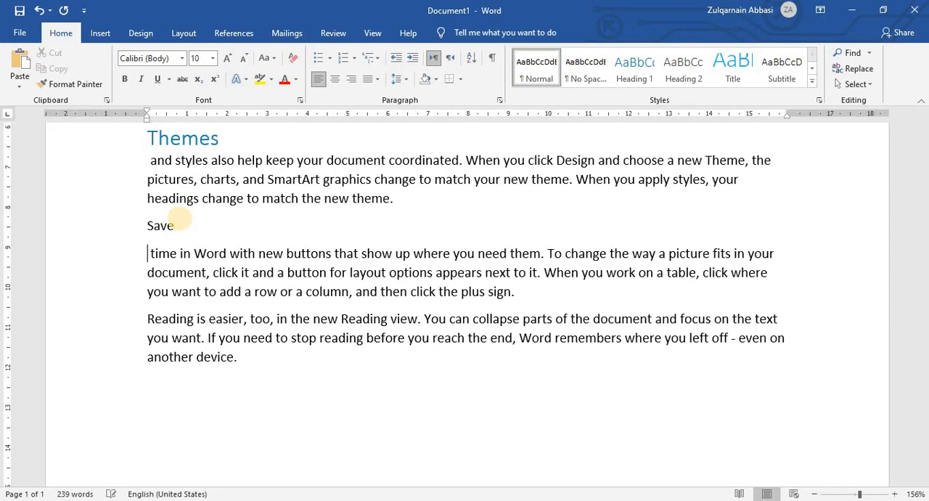
{"action": "left_click", "coordinate": [127, 225]}
{"action": "left_click", "coordinate": [647, 82]}
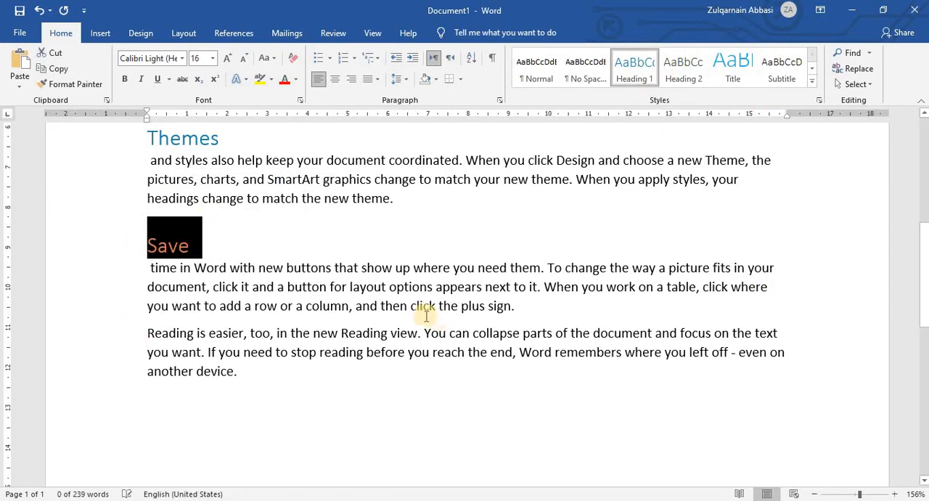
Try the Heading 2 style on only the word "Reading" within the last paragraph.
{"action": "scroll", "coordinate": [293, 268], "scroll_direction": "down", "scroll_amount": 5}
{"action": "scroll", "coordinate": [191, 239], "scroll_direction": "up", "scroll_amount": 3}
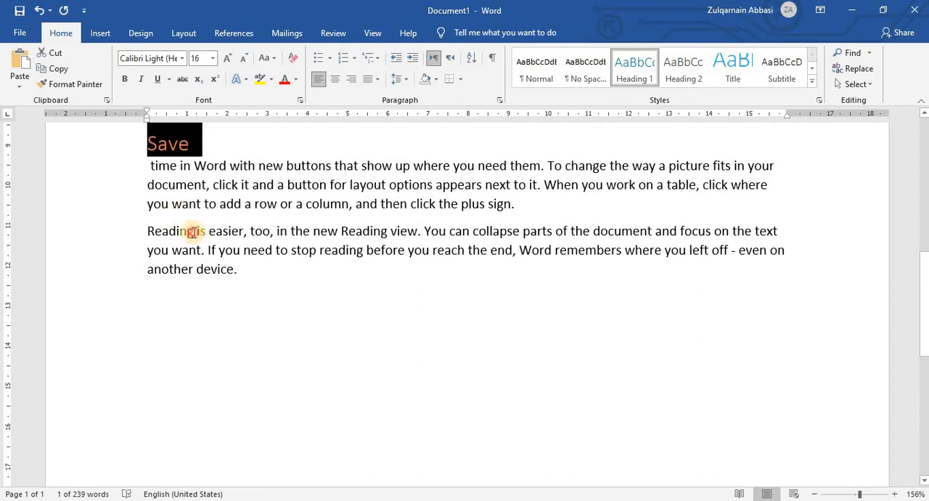
{"action": "left_click_drag", "start_coordinate": [193, 231], "coordinate": [145, 231]}
{"action": "left_click", "coordinate": [679, 71]}
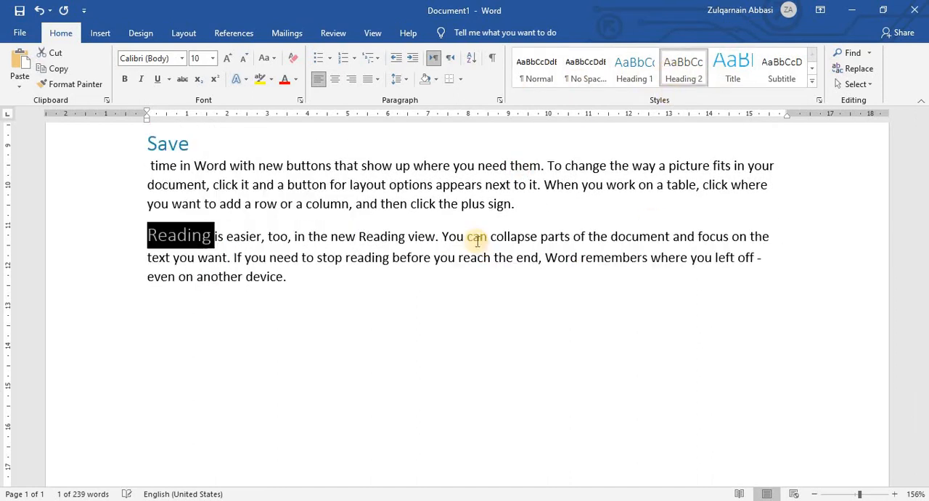
{"action": "left_click", "coordinate": [243, 244]}
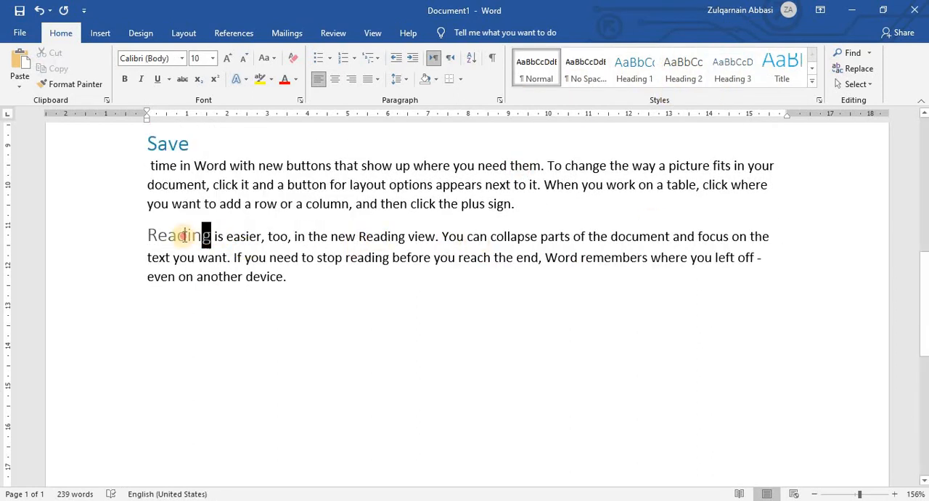
{"action": "left_click_drag", "start_coordinate": [183, 234], "coordinate": [145, 234]}
{"action": "left_click", "coordinate": [313, 260]}
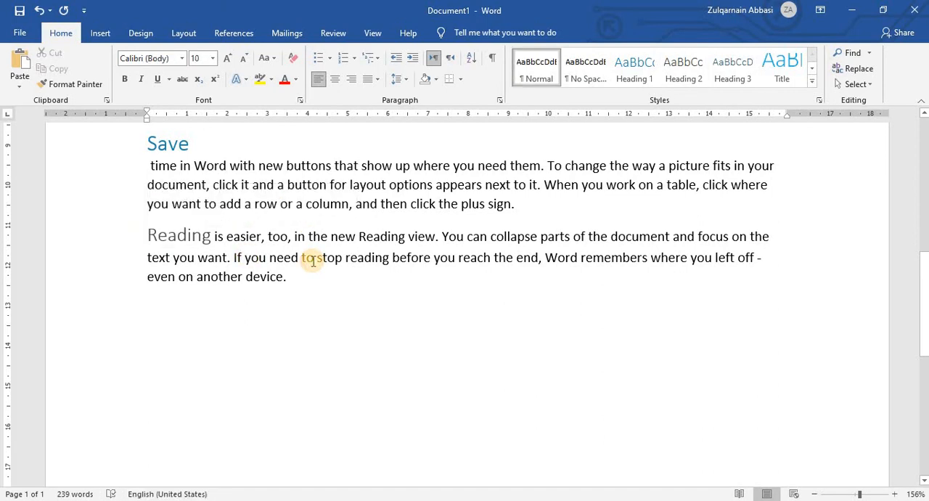
{"action": "key", "text": "ctrl+z"}
Split "Reading" off onto its own line above the last paragraph and apply the Heading 2 style to it.
{"action": "key", "text": "Right"}
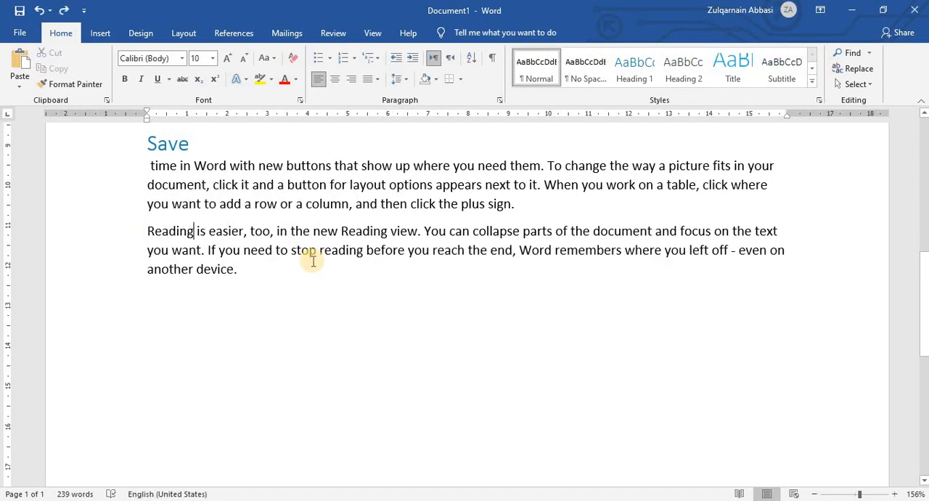
{"action": "key", "text": "Return"}
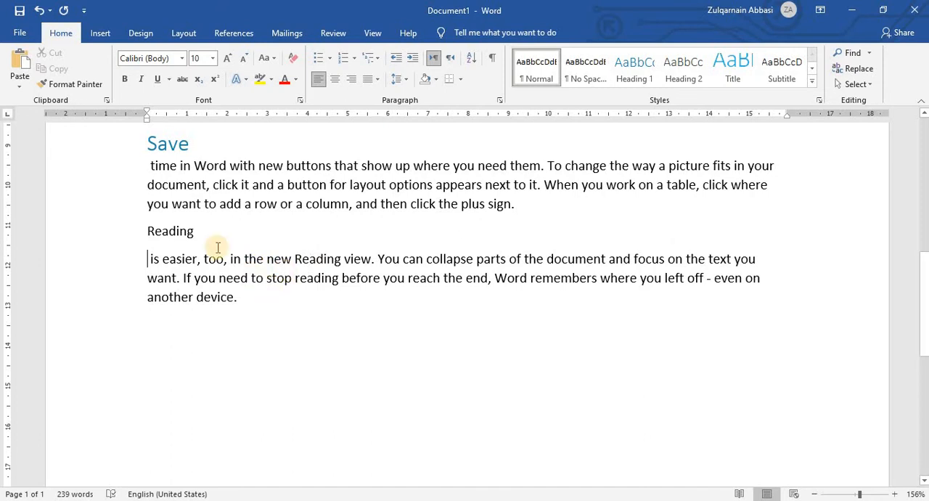
{"action": "left_click", "coordinate": [125, 241]}
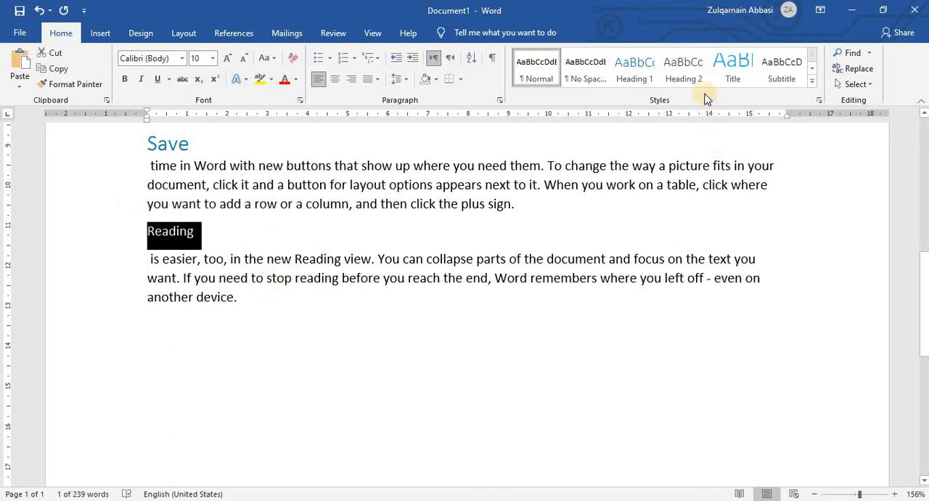
{"action": "left_click", "coordinate": [684, 70]}
{"action": "key", "text": "Right"}
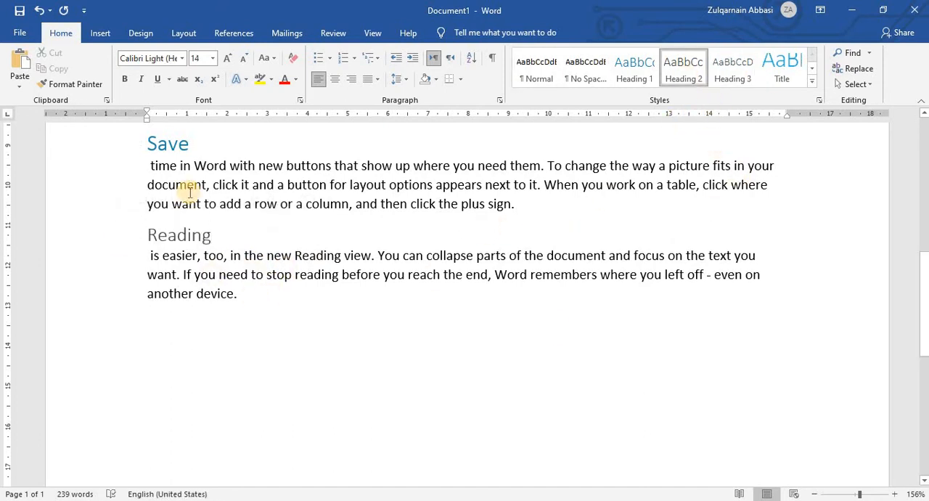
Look over the document's headings and the options for creating bookmarks, without adding one.
{"action": "scroll", "coordinate": [190, 190], "scroll_direction": "up", "scroll_amount": 3}
{"action": "scroll", "coordinate": [174, 183], "scroll_direction": "up", "scroll_amount": 3}
{"action": "scroll", "coordinate": [182, 187], "scroll_direction": "down", "scroll_amount": 4}
{"action": "scroll", "coordinate": [186, 191], "scroll_direction": "up", "scroll_amount": 6}
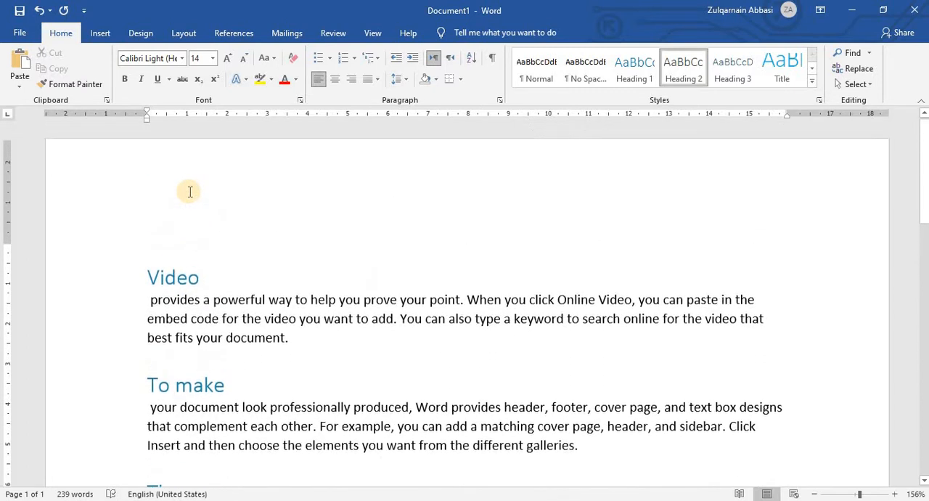
{"action": "left_click", "coordinate": [101, 34]}
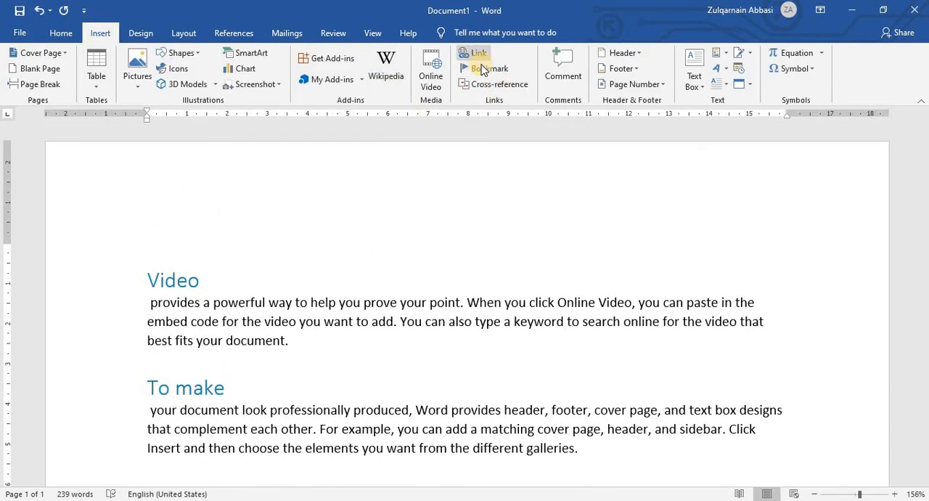
{"action": "scroll", "coordinate": [326, 160], "scroll_direction": "down", "scroll_amount": 3}
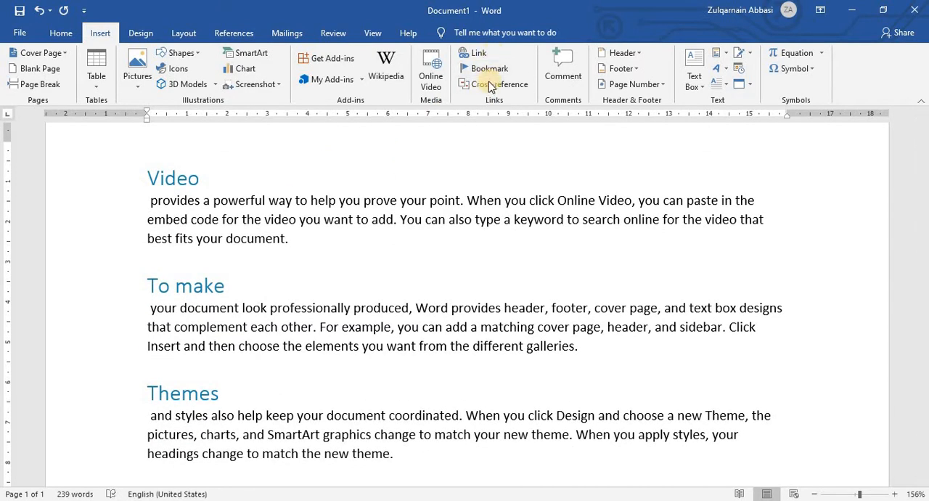
{"action": "left_click", "coordinate": [485, 69]}
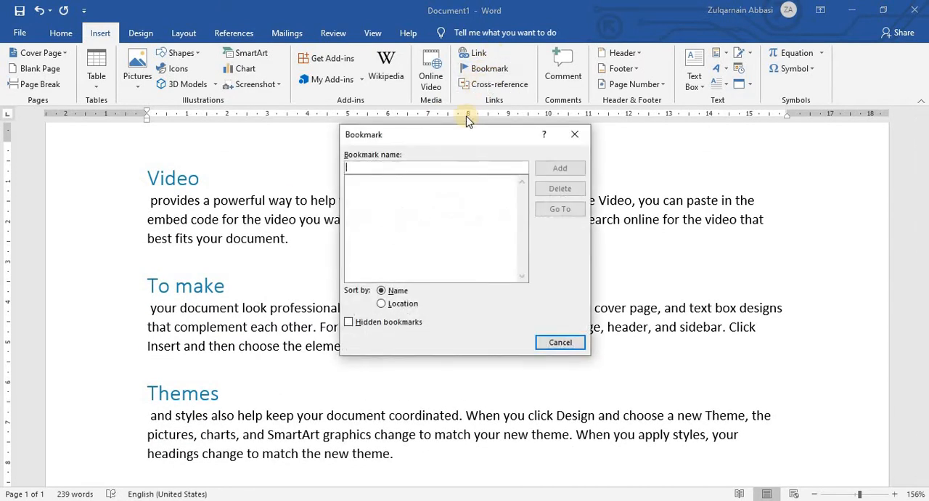
{"action": "left_click_drag", "start_coordinate": [479, 138], "coordinate": [508, 128]}
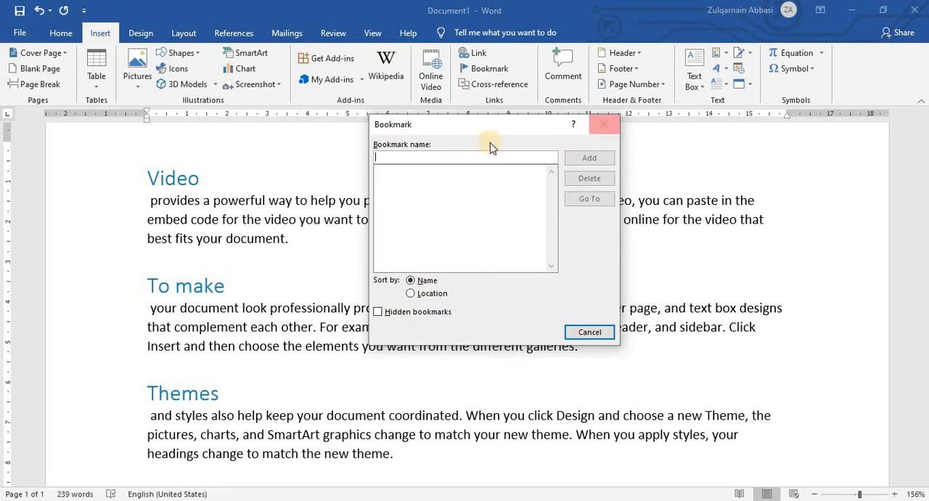
{"action": "left_click", "coordinate": [603, 129]}
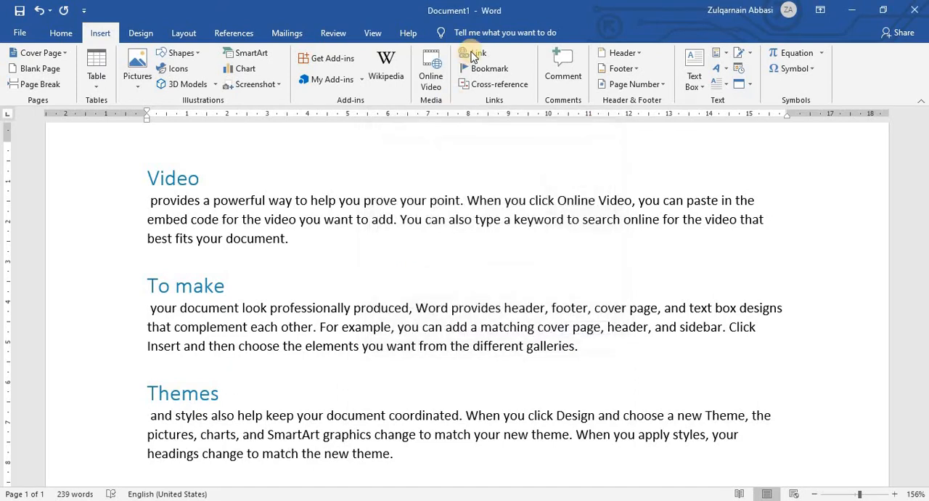
Add a bookmark named "Vedio" to the "Video" heading.
{"action": "left_click", "coordinate": [199, 180]}
{"action": "left_click_drag", "start_coordinate": [199, 179], "coordinate": [154, 178]}
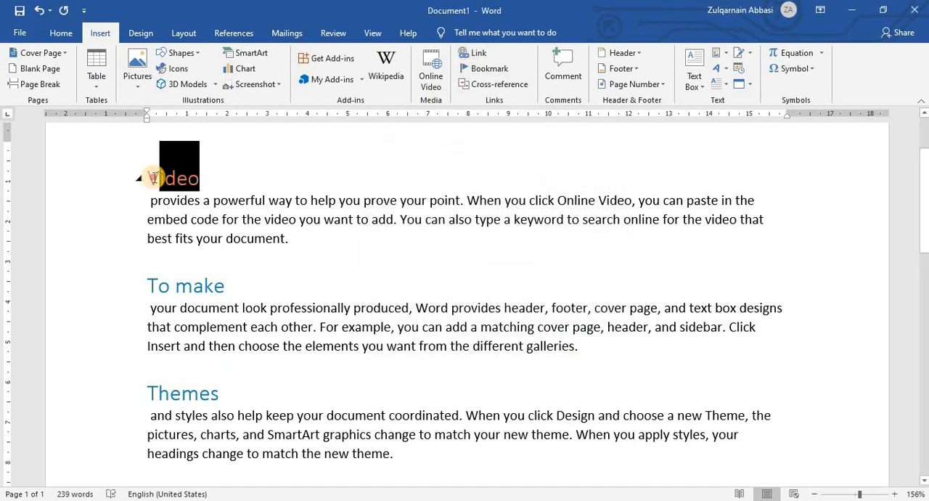
{"action": "left_click", "coordinate": [214, 180]}
{"action": "left_click", "coordinate": [133, 172]}
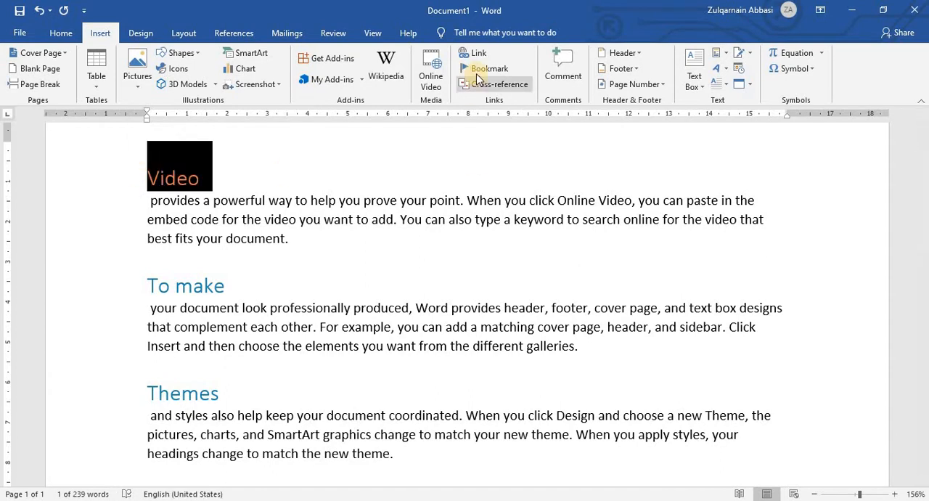
{"action": "left_click", "coordinate": [483, 68]}
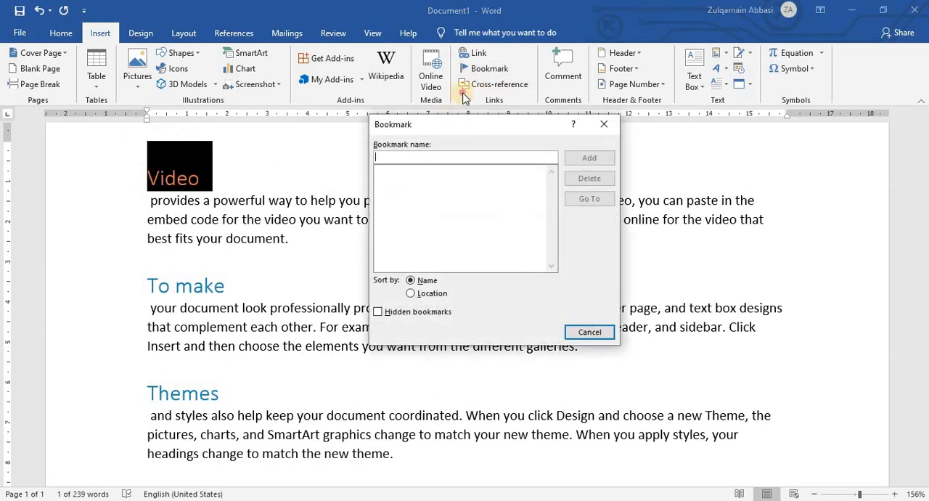
{"action": "left_click_drag", "start_coordinate": [463, 94], "coordinate": [467, 83]}
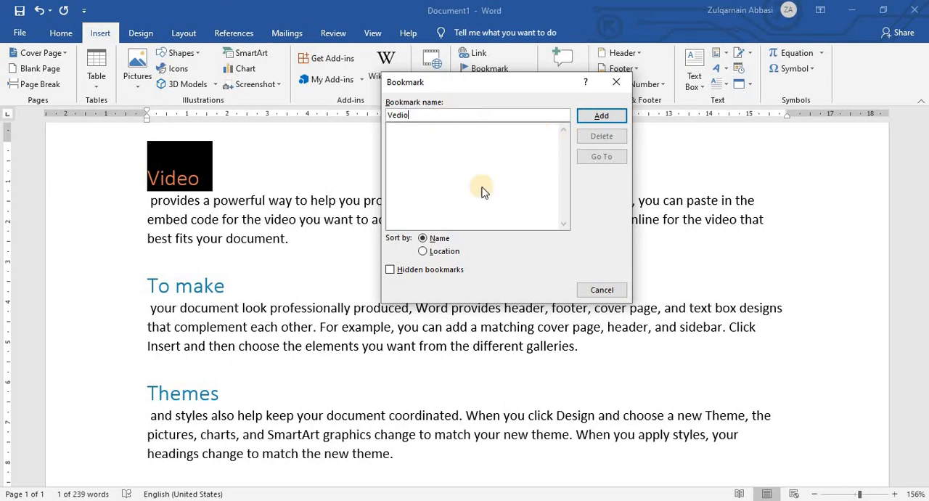
{"action": "left_click", "coordinate": [602, 117]}
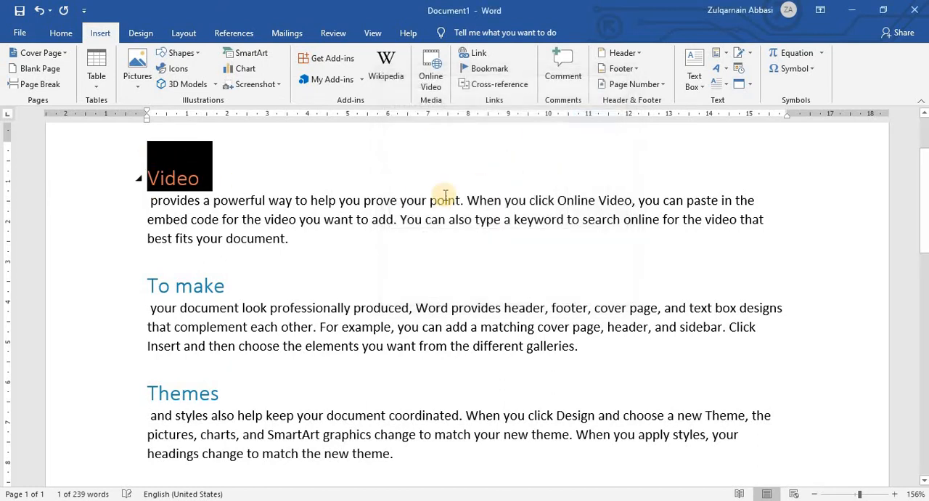
Add a bookmark named "To" to the "To make" heading.
{"action": "left_click", "coordinate": [327, 181]}
{"action": "left_click_drag", "start_coordinate": [233, 293], "coordinate": [149, 247]}
{"action": "left_click", "coordinate": [488, 69]}
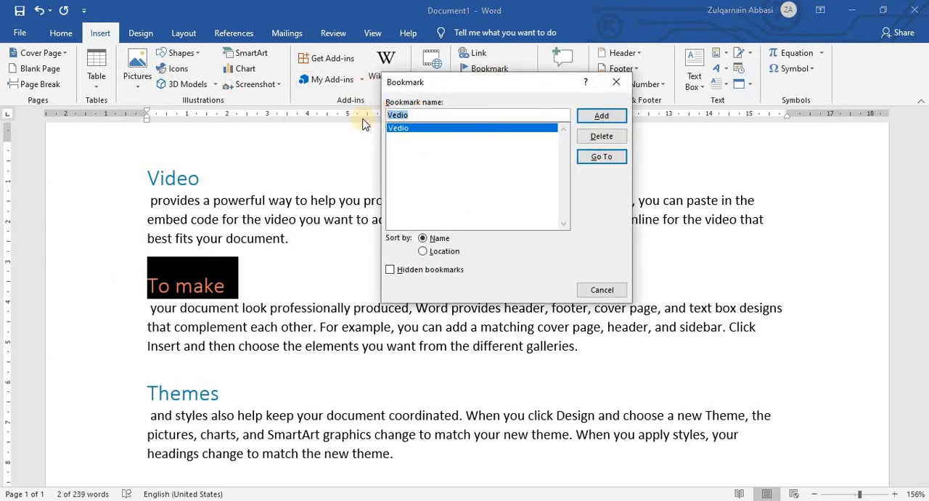
{"action": "type", "text": "To make"}
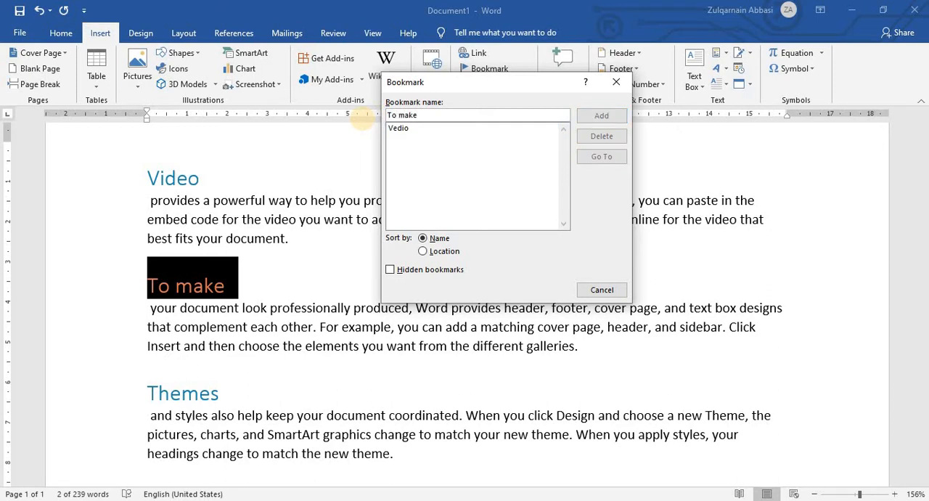
{"action": "left_click", "coordinate": [441, 129]}
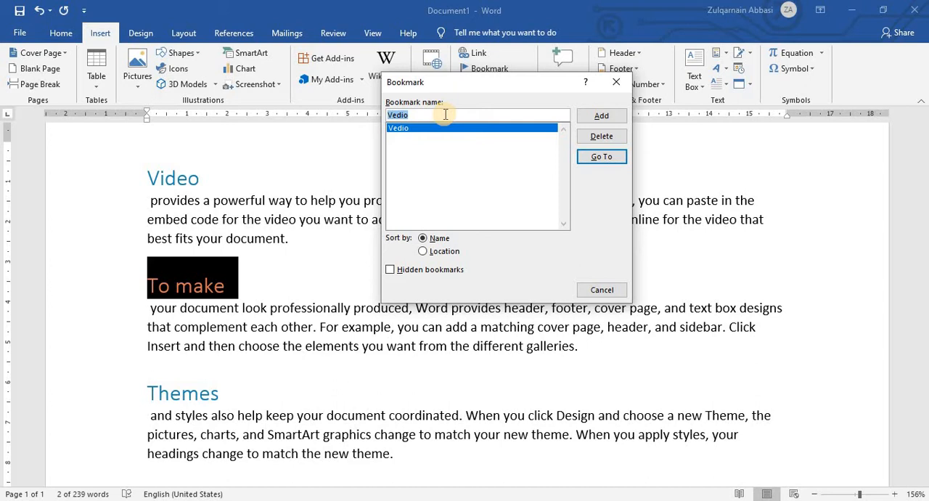
{"action": "type", "text": "To"}
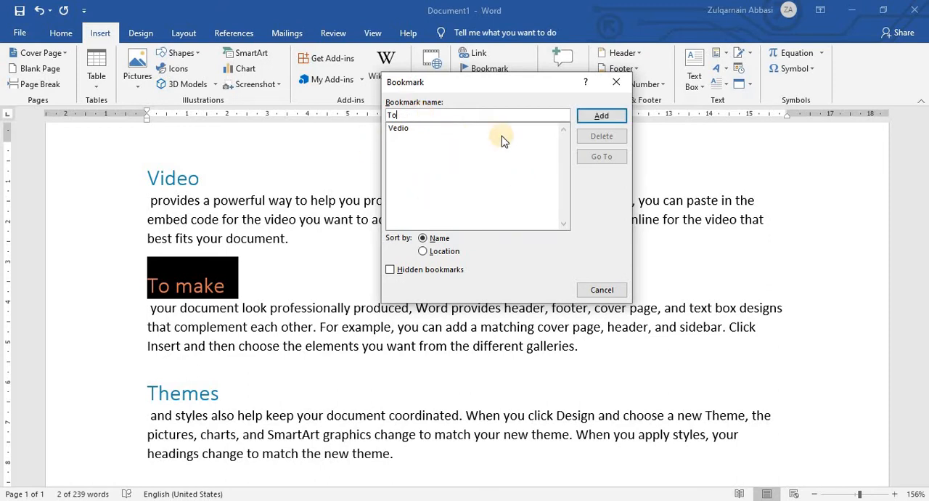
{"action": "left_click", "coordinate": [600, 115]}
Copy the "Themes" heading text and use it as the name of a bookmark added to that heading.
{"action": "scroll", "coordinate": [232, 293], "scroll_direction": "down", "scroll_amount": 2}
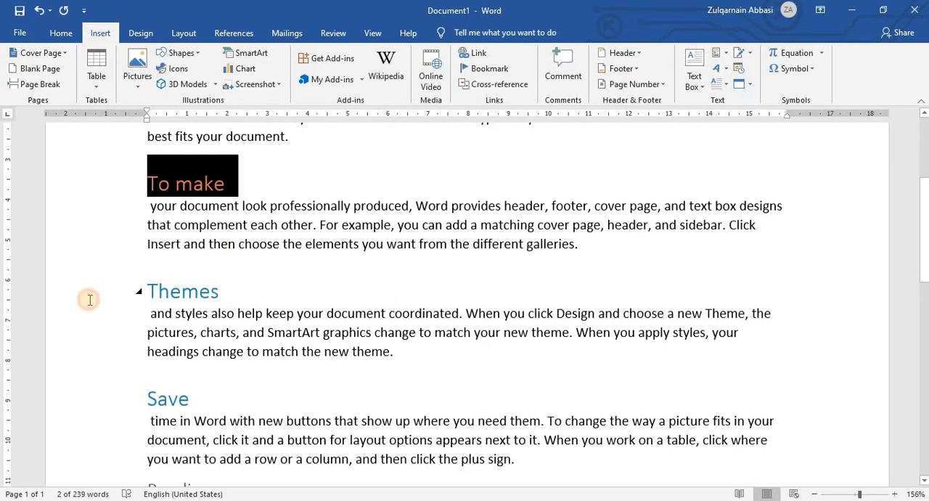
{"action": "left_click_drag", "start_coordinate": [124, 288], "coordinate": [231, 289]}
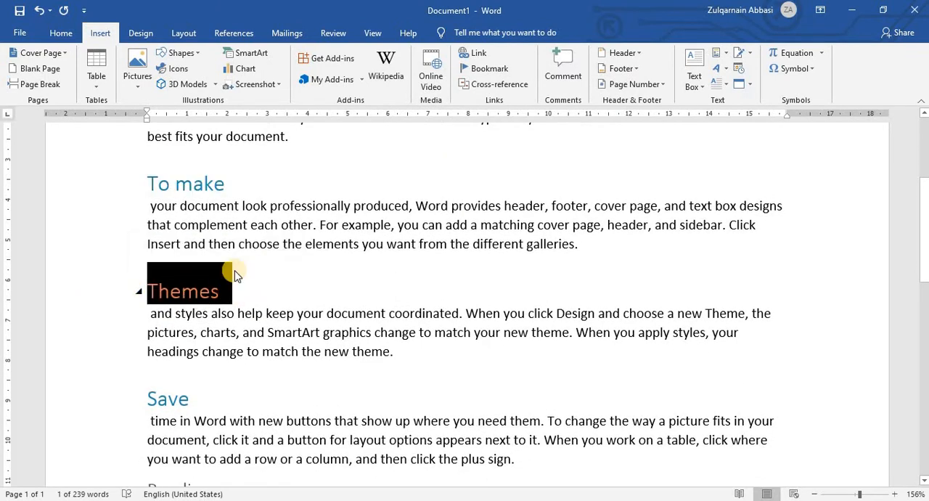
{"action": "right_click", "coordinate": [178, 288]}
{"action": "left_click", "coordinate": [209, 311]}
{"action": "left_click", "coordinate": [483, 69]}
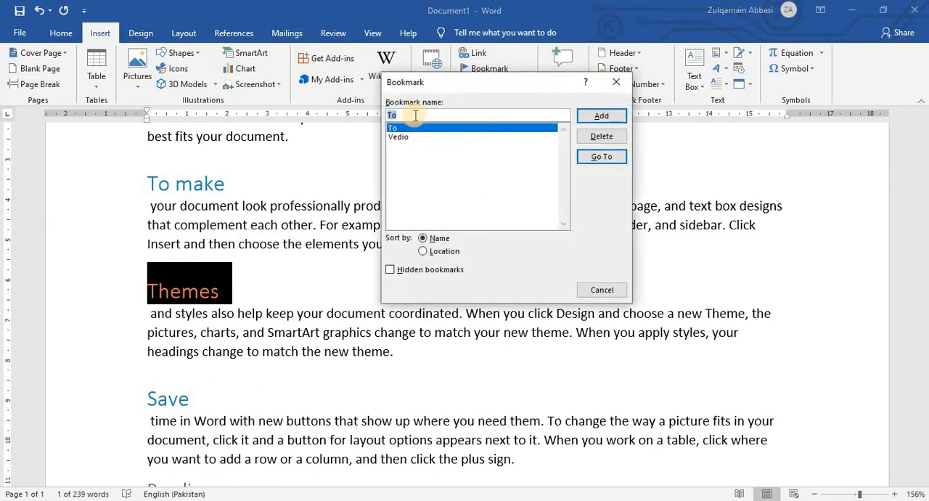
{"action": "right_click", "coordinate": [414, 117]}
{"action": "left_click", "coordinate": [445, 156]}
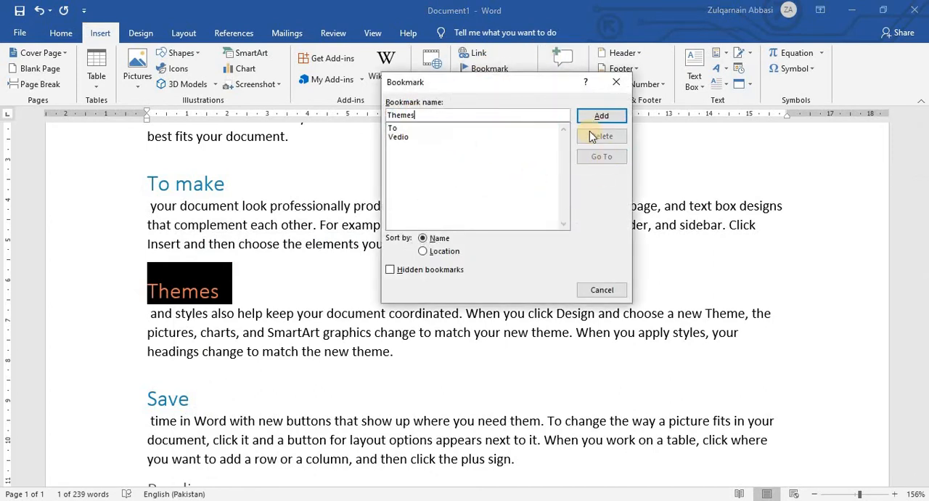
{"action": "left_click", "coordinate": [602, 116]}
Copy the "Save" heading text and use it as the name of a bookmark added to that heading.
{"action": "scroll", "coordinate": [233, 320], "scroll_direction": "down", "scroll_amount": 1}
{"action": "scroll", "coordinate": [234, 320], "scroll_direction": "down", "scroll_amount": 2}
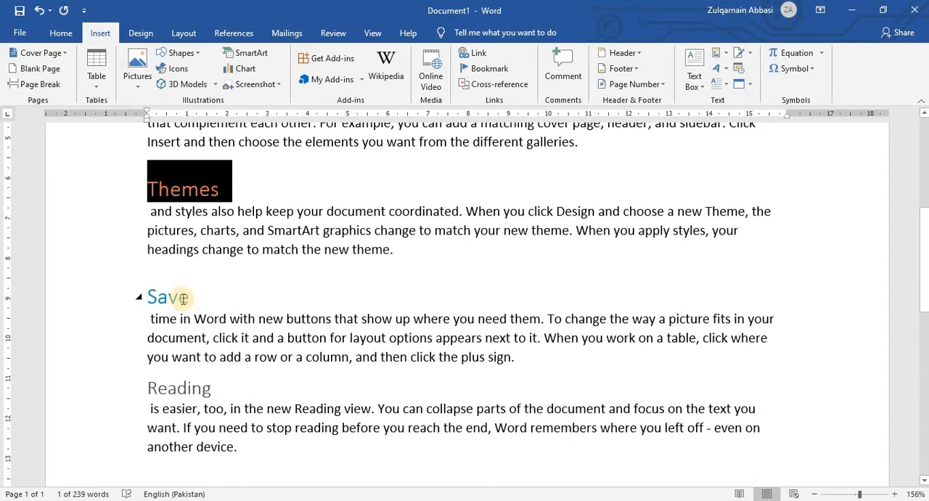
{"action": "left_click_drag", "start_coordinate": [128, 297], "coordinate": [166, 298]}
{"action": "right_click", "coordinate": [165, 298]}
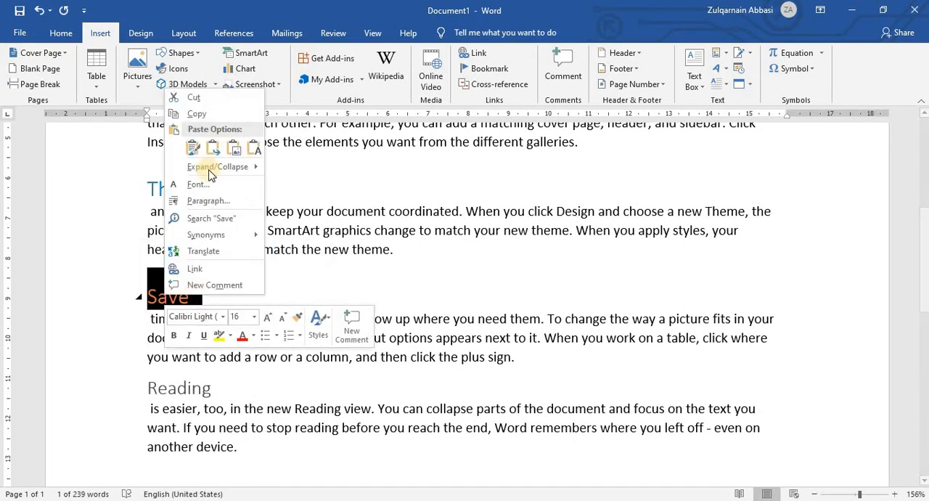
{"action": "left_click", "coordinate": [203, 109]}
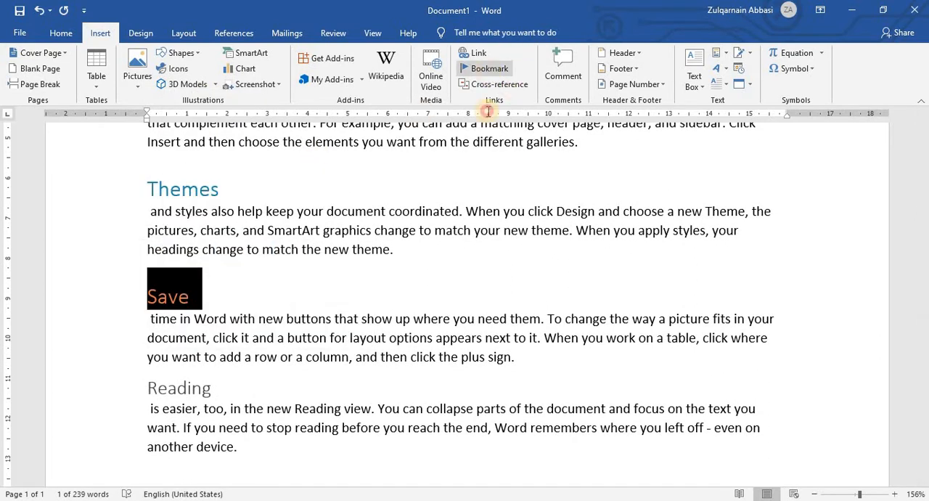
{"action": "left_click", "coordinate": [485, 69]}
{"action": "right_click", "coordinate": [419, 115]}
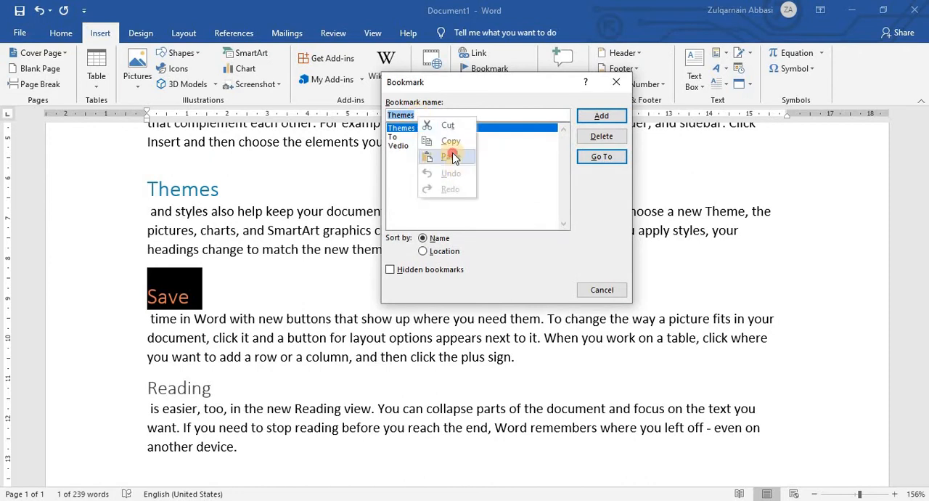
{"action": "left_click", "coordinate": [454, 159]}
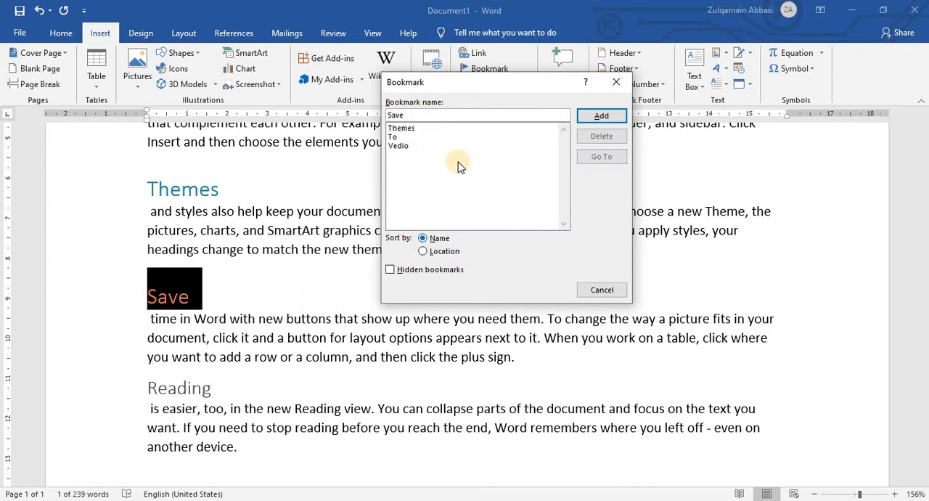
{"action": "left_click", "coordinate": [601, 116]}
Copy the "Reading" heading text and use it as the name of a bookmark added to that heading.
{"action": "scroll", "coordinate": [204, 269], "scroll_direction": "down", "scroll_amount": 2}
{"action": "left_click_drag", "start_coordinate": [204, 289], "coordinate": [129, 286]}
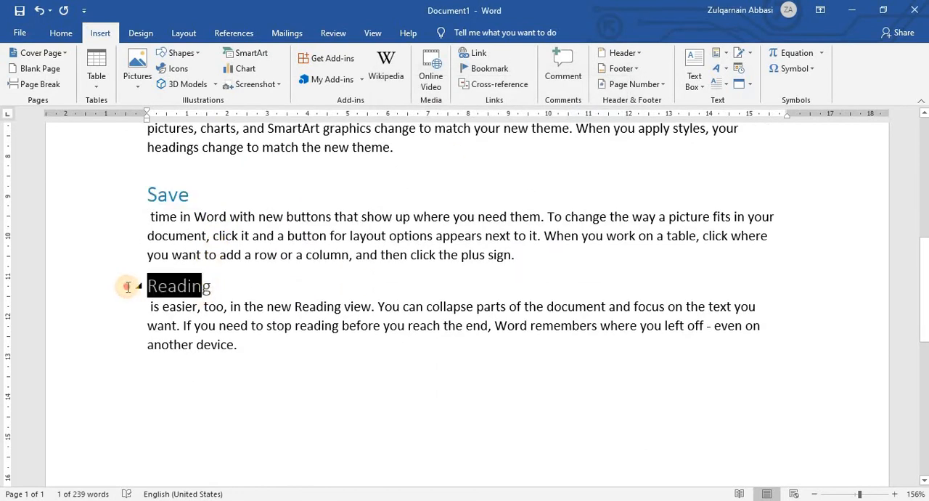
{"action": "left_click_drag", "start_coordinate": [227, 299], "coordinate": [141, 285]}
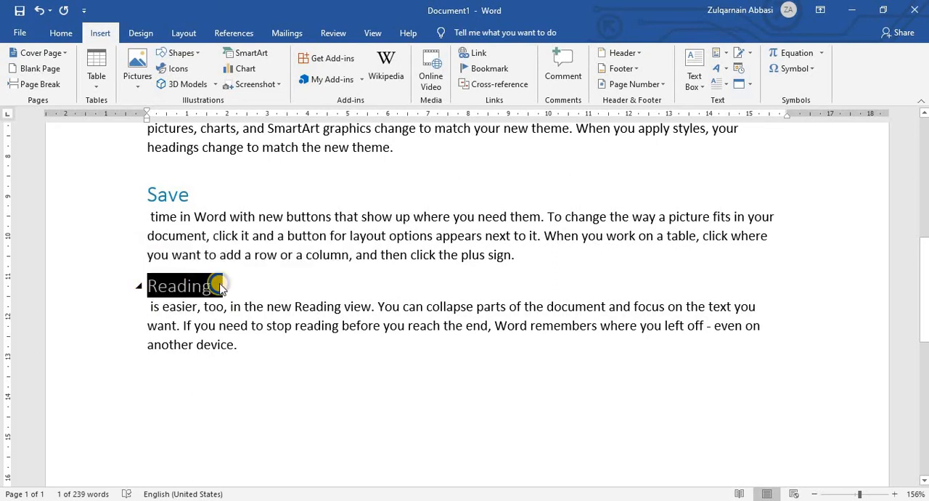
{"action": "right_click", "coordinate": [179, 288]}
{"action": "left_click", "coordinate": [477, 152]}
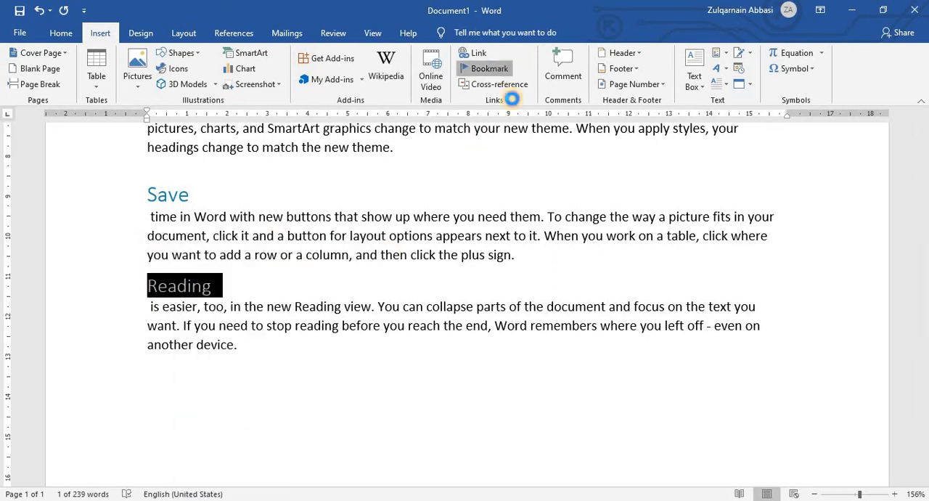
{"action": "left_click", "coordinate": [485, 68]}
{"action": "right_click", "coordinate": [411, 117]}
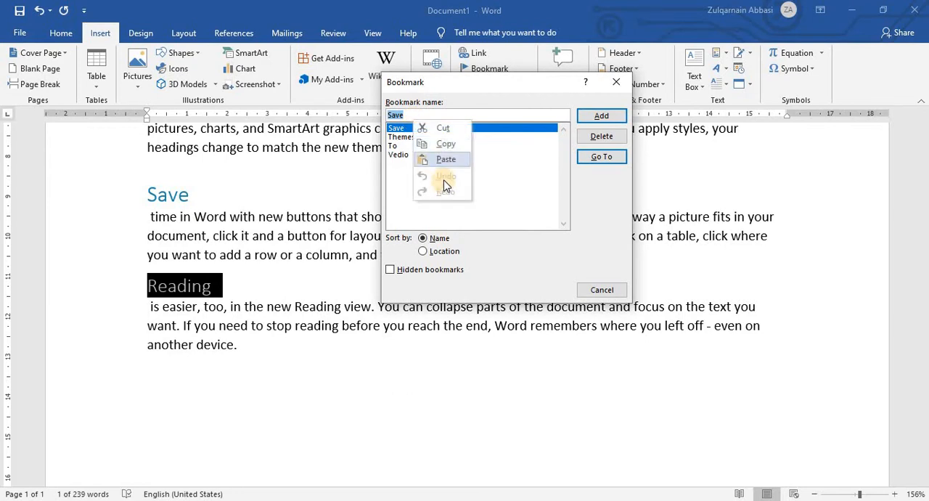
{"action": "left_click", "coordinate": [445, 159]}
{"action": "left_click", "coordinate": [600, 118]}
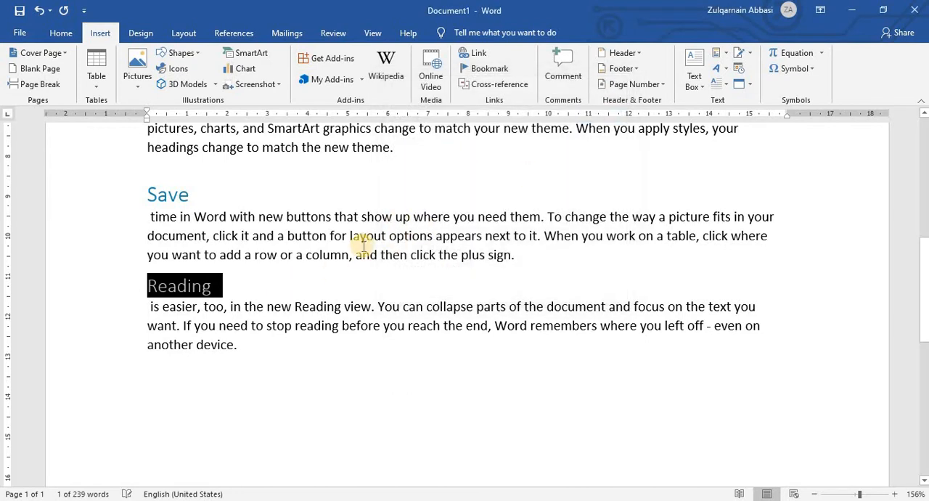
Start a hyperlink at the end of the Video paragraph and examine the options for in-document, new-document and e-mail links.
{"action": "scroll", "coordinate": [363, 242], "scroll_direction": "up", "scroll_amount": 10}
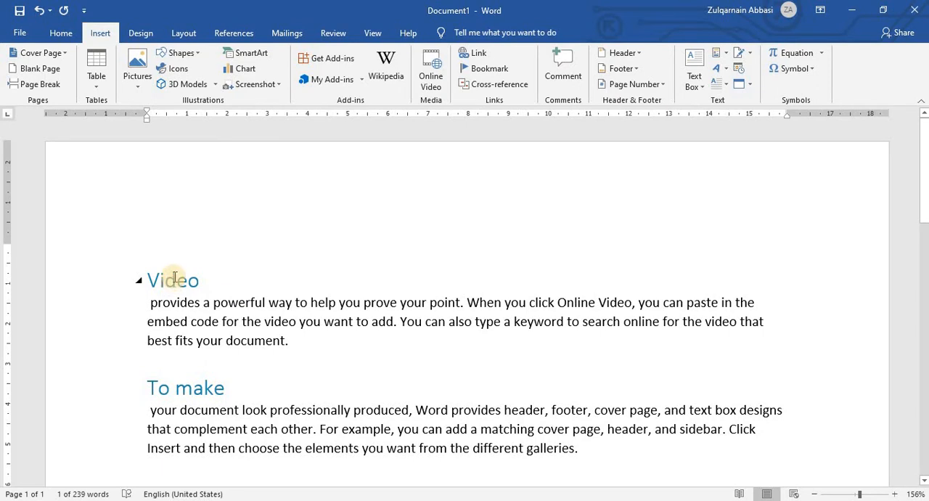
{"action": "scroll", "coordinate": [250, 240], "scroll_direction": "down", "scroll_amount": 3}
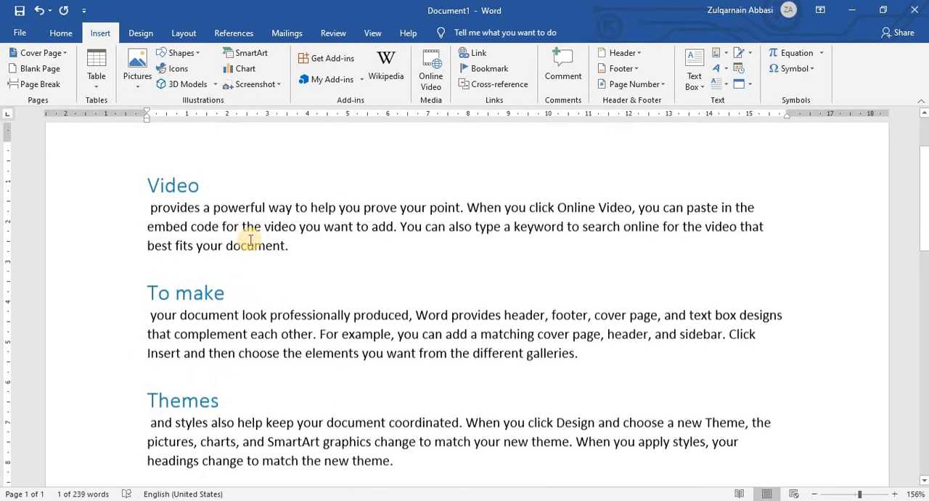
{"action": "left_click_drag", "start_coordinate": [144, 175], "coordinate": [369, 464]}
{"action": "left_click", "coordinate": [411, 219]}
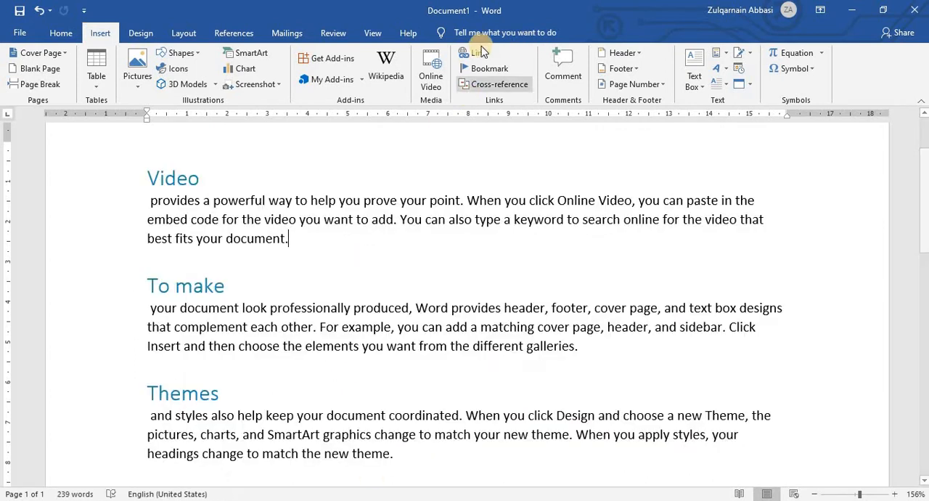
{"action": "left_click", "coordinate": [485, 52]}
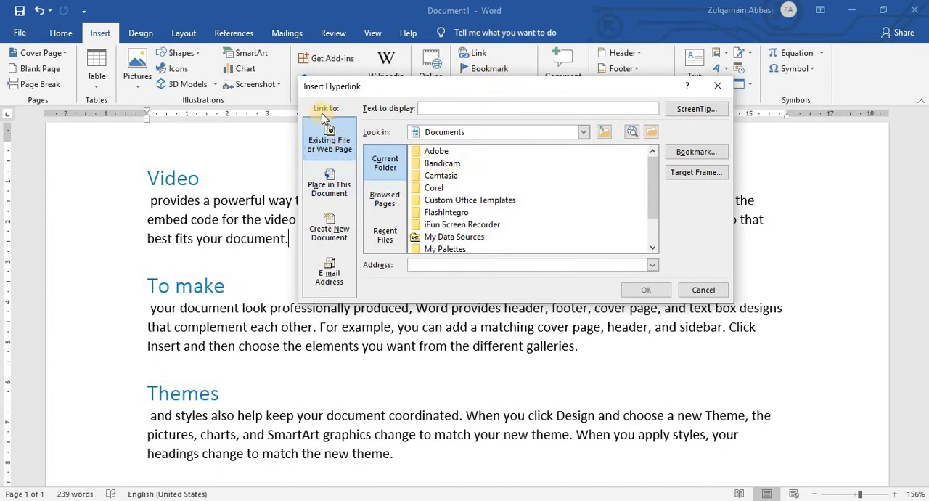
{"action": "left_click", "coordinate": [331, 186]}
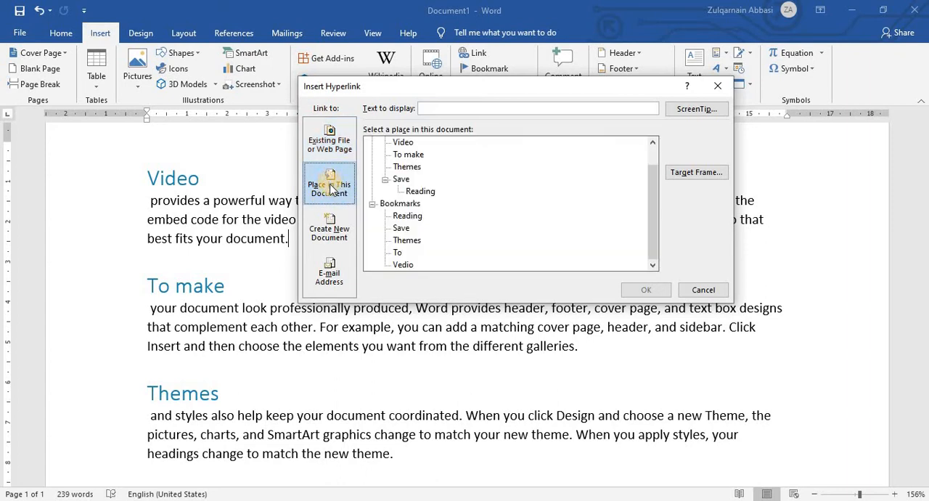
{"action": "left_click", "coordinate": [332, 234]}
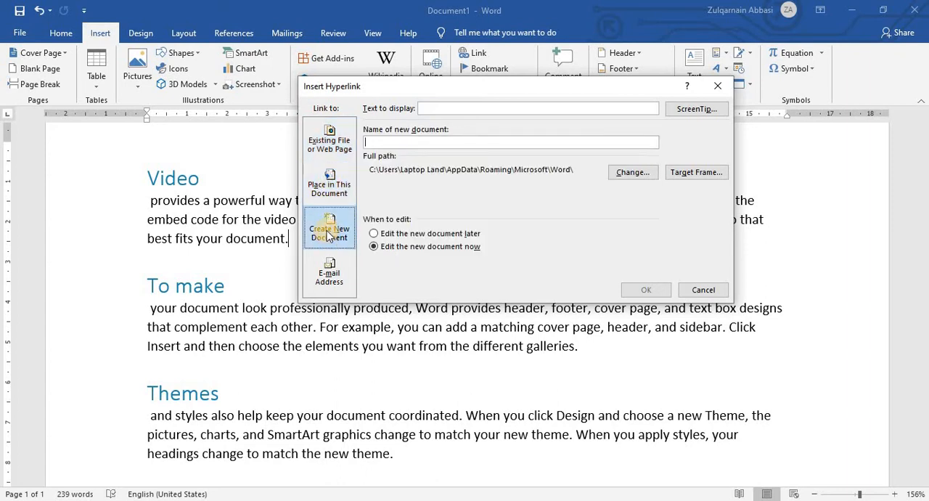
{"action": "left_click", "coordinate": [331, 274]}
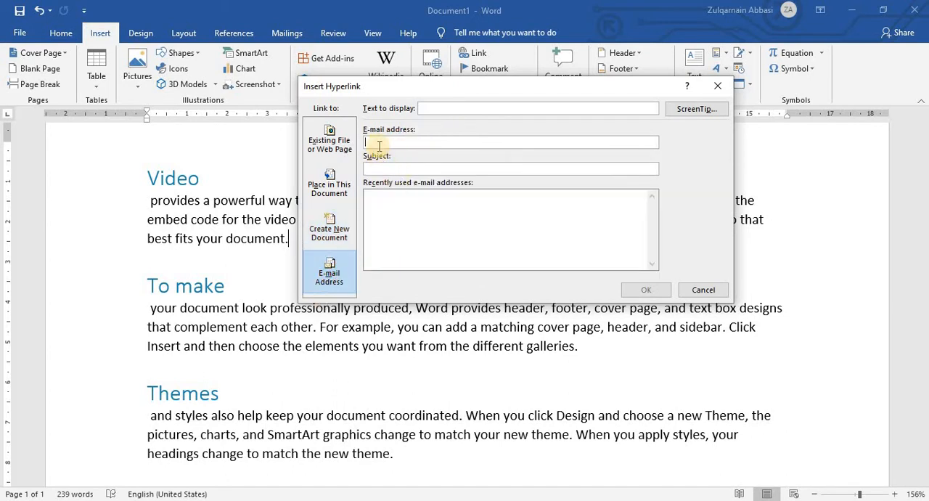
{"action": "left_click", "coordinate": [390, 218]}
Examine the headings and bookmarks offered as link targets within this document.
{"action": "left_click", "coordinate": [339, 192]}
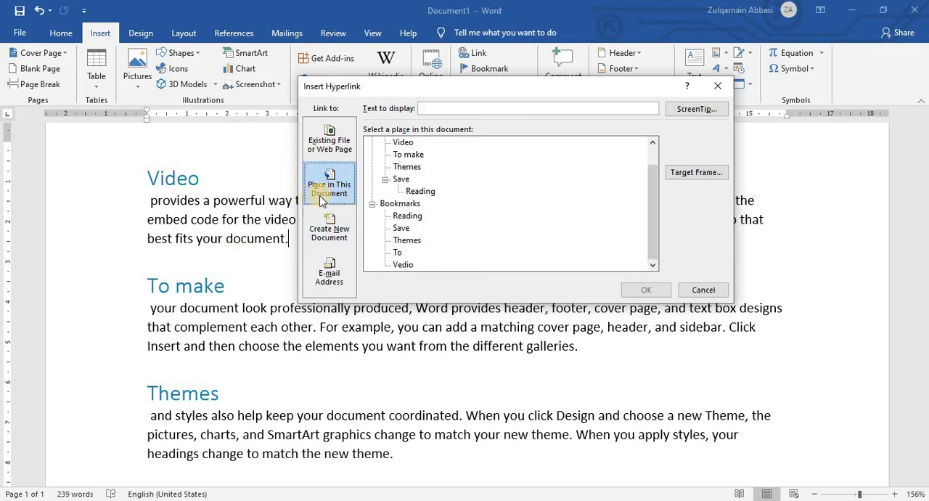
{"action": "scroll", "coordinate": [450, 202], "scroll_direction": "up", "scroll_amount": 1}
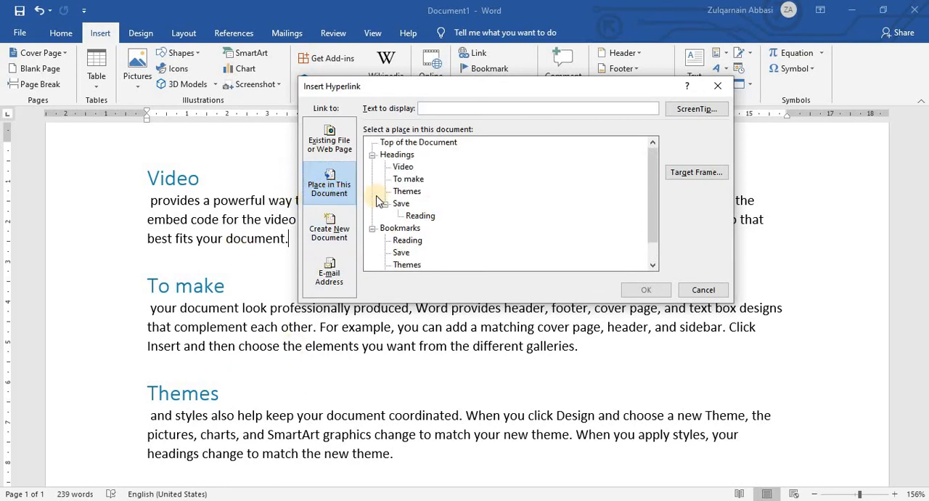
{"action": "left_click", "coordinate": [397, 155]}
{"action": "left_click", "coordinate": [403, 167]}
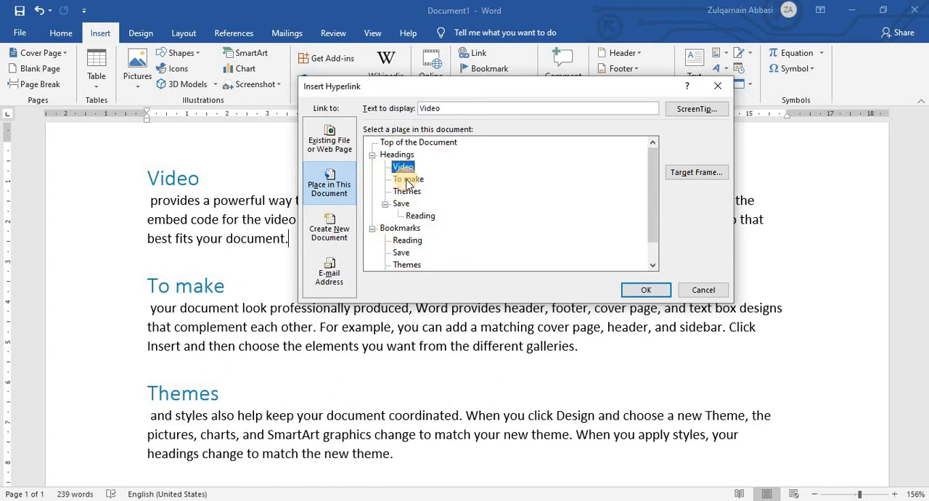
{"action": "left_click", "coordinate": [409, 179]}
{"action": "left_click", "coordinate": [406, 191]}
{"action": "left_click", "coordinate": [401, 204]}
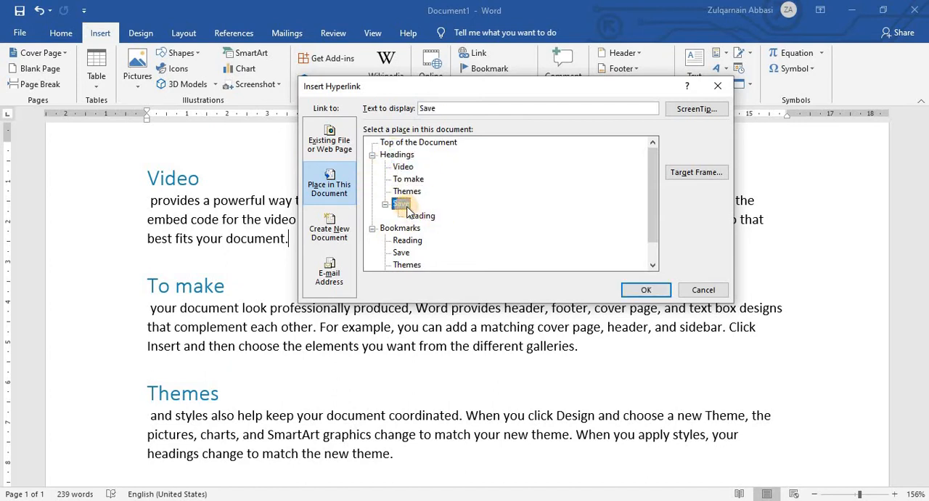
{"action": "left_click", "coordinate": [372, 156]}
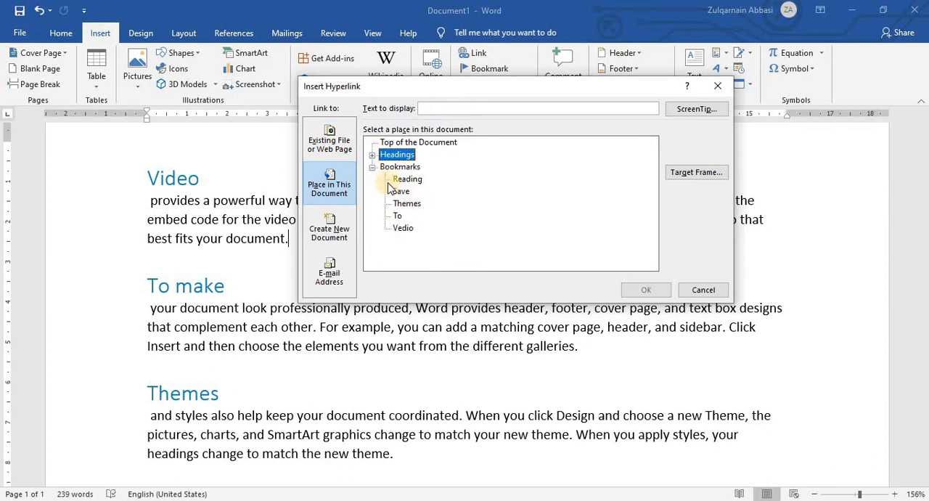
{"action": "left_click", "coordinate": [371, 167]}
{"action": "left_click", "coordinate": [371, 167]}
{"action": "left_click", "coordinate": [373, 155]}
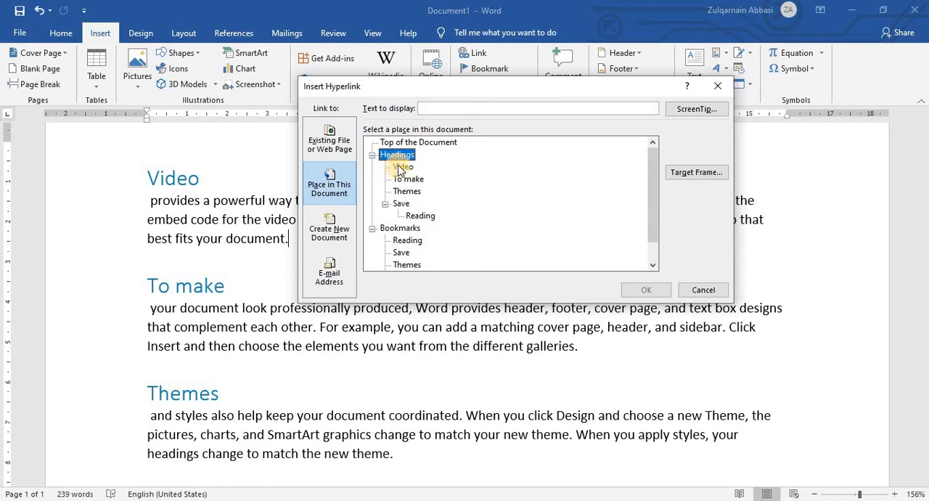
Insert a link to the "Video" heading at the end of the Video paragraph and delete the link again.
{"action": "left_click", "coordinate": [403, 167]}
{"action": "left_click", "coordinate": [648, 292]}
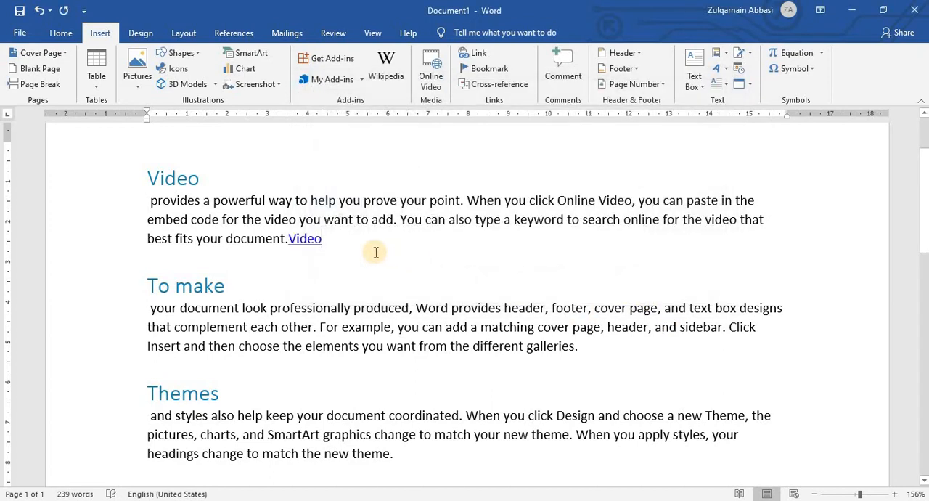
{"action": "key", "text": "BackSpace"}
{"action": "key", "text": "BackSpace"}
{"action": "key", "text": "BackSpace"}
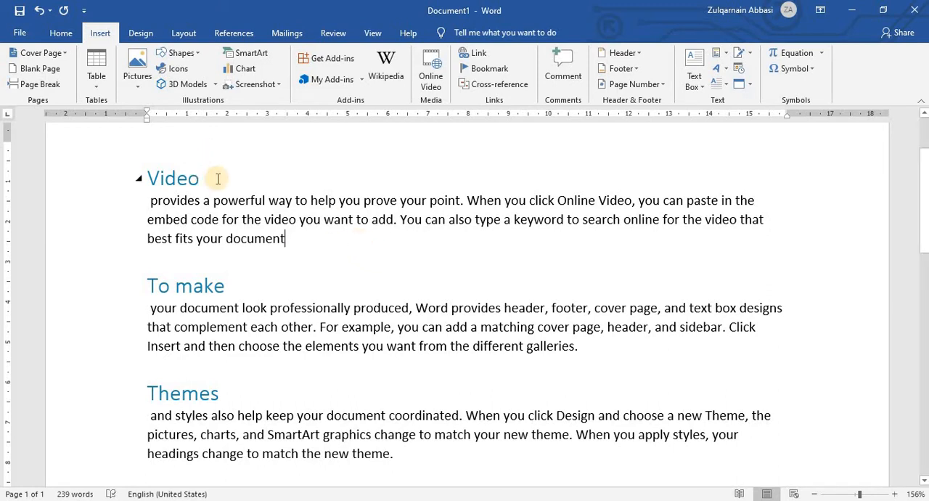
{"action": "left_click", "coordinate": [147, 178]}
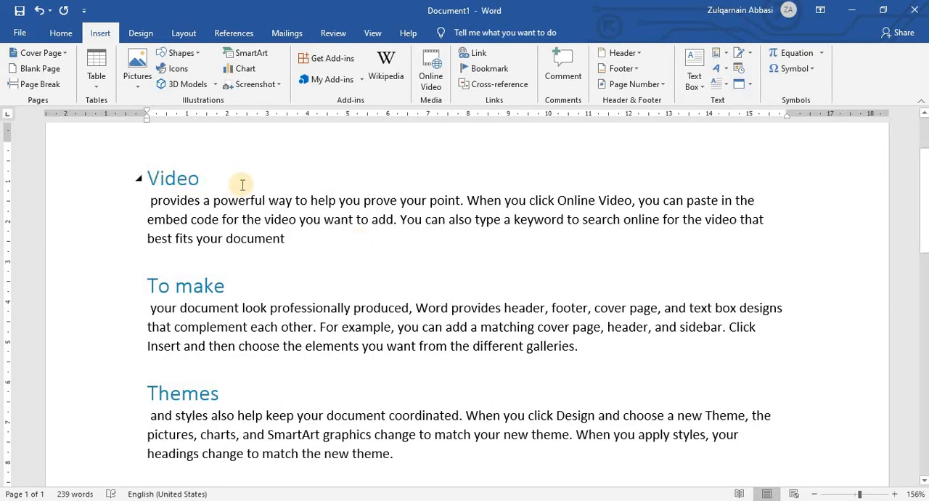
{"action": "key", "text": "Return"}
{"action": "key", "text": "Return"}
{"action": "key", "text": "Return"}
{"action": "key", "text": "Return"}
{"action": "key", "text": "Return"}
{"action": "key", "text": "BackSpace"}
{"action": "key", "text": "BackSpace"}
{"action": "key", "text": "BackSpace"}
{"action": "key", "text": "BackSpace"}
{"action": "key", "text": "BackSpace"}
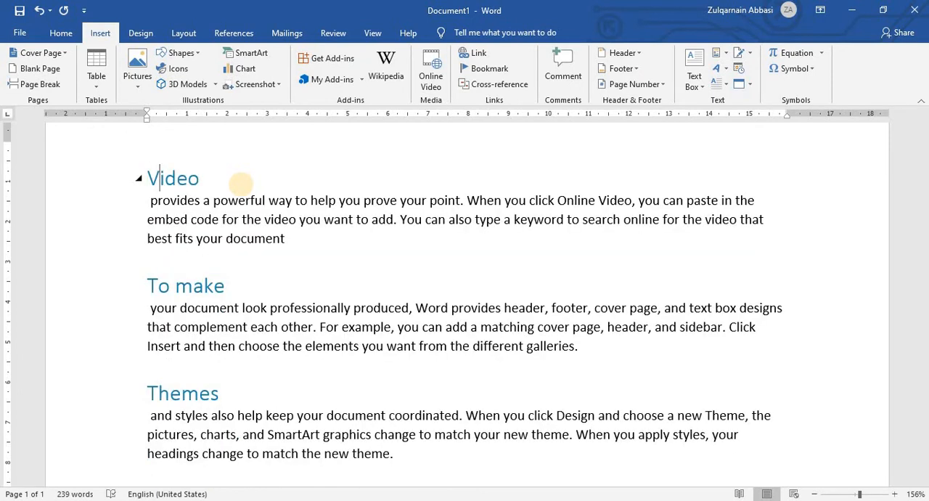
{"action": "key", "text": "Return"}
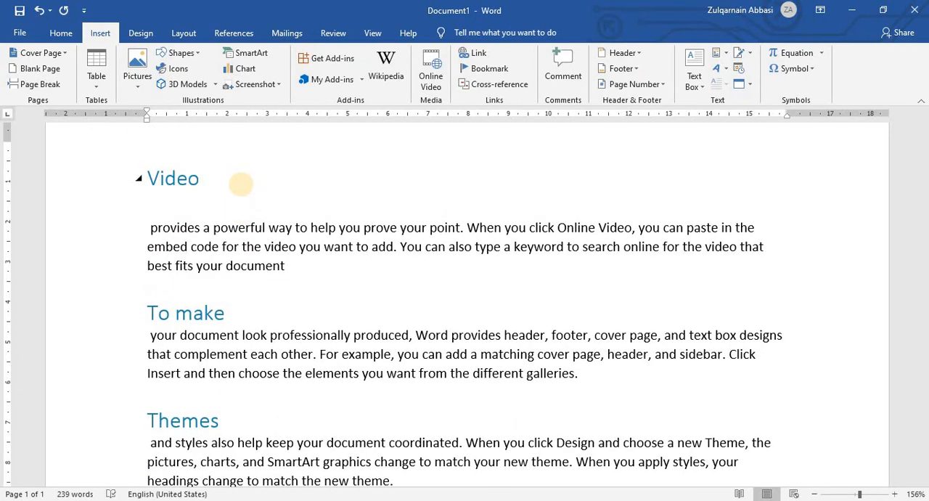
{"action": "key", "text": "BackSpace"}
{"action": "key", "text": "Return"}
{"action": "key", "text": "Return"}
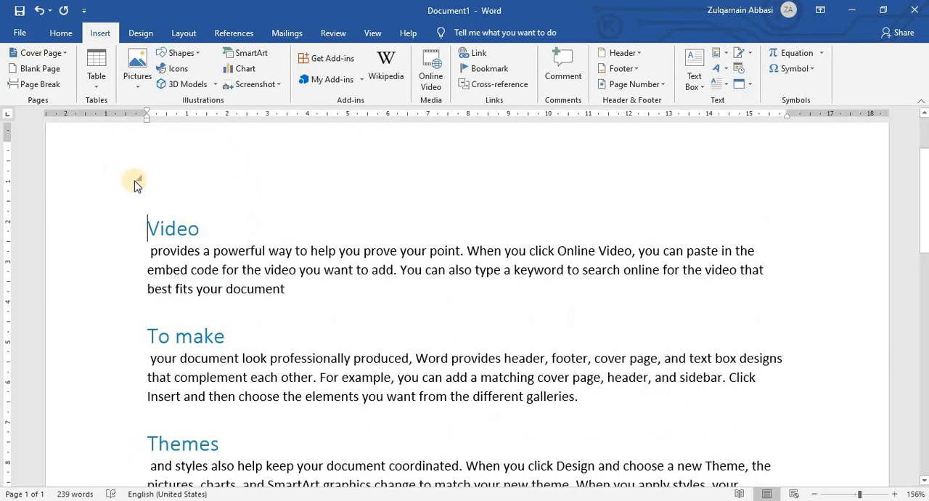
{"action": "left_click", "coordinate": [136, 183]}
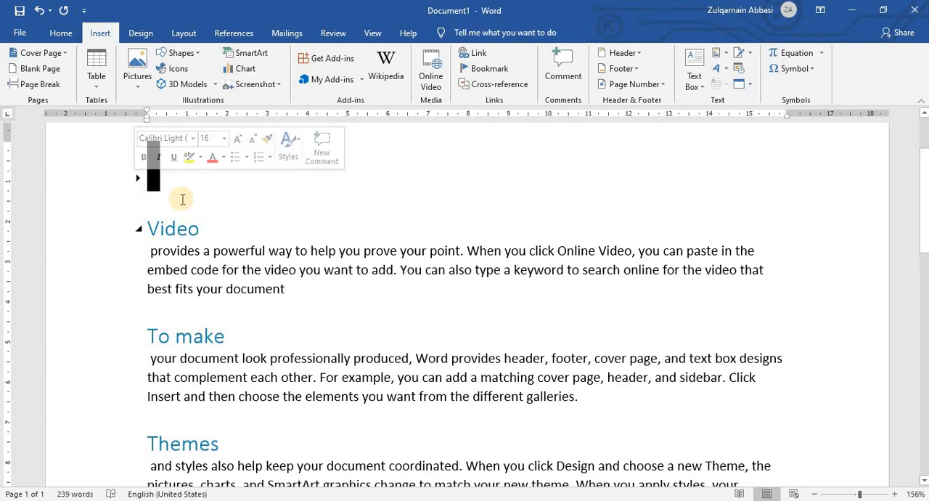
{"action": "key", "text": "Delete"}
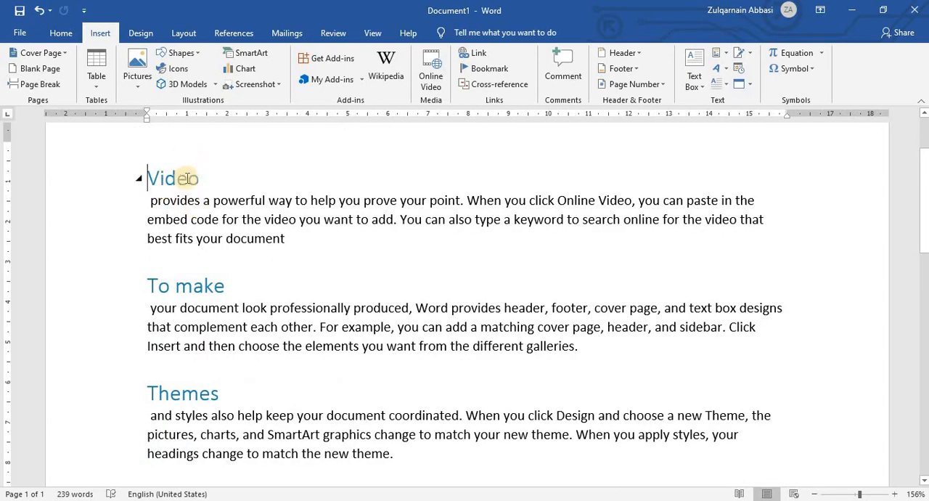
Add two empty lines above the "Video" heading at the start of the document.
{"action": "left_click", "coordinate": [197, 180]}
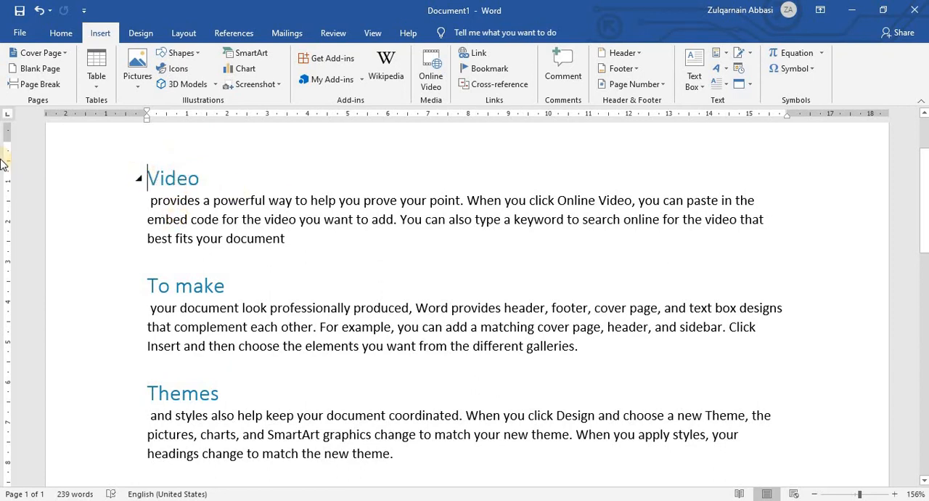
{"action": "left_click", "coordinate": [148, 178]}
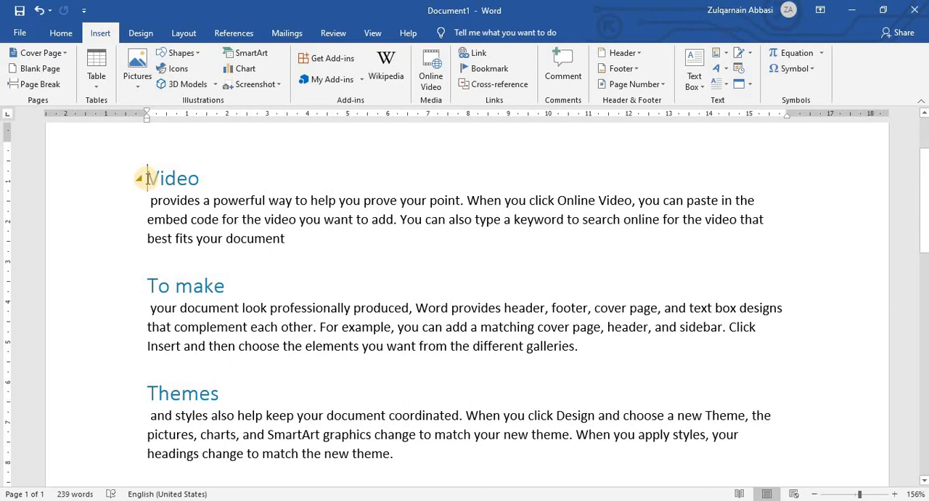
{"action": "key", "text": "Return"}
{"action": "key", "text": "Return"}
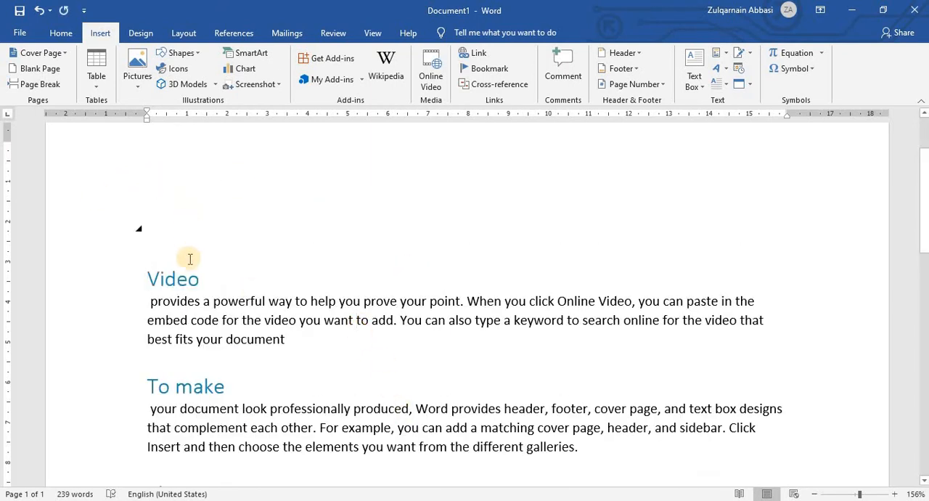
{"action": "left_click", "coordinate": [273, 310]}
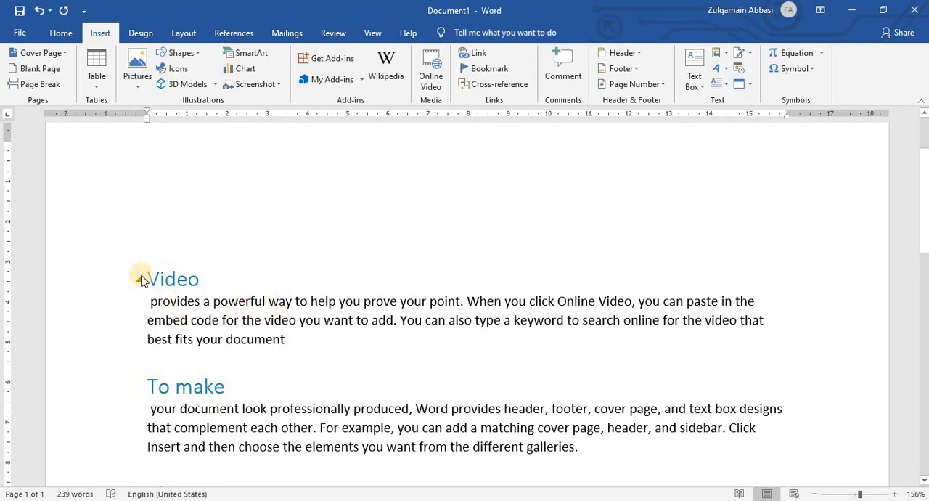
Insert a link to the "Video" heading on the first empty line at the start of the document.
{"action": "left_click", "coordinate": [141, 283]}
{"action": "left_click", "coordinate": [140, 280]}
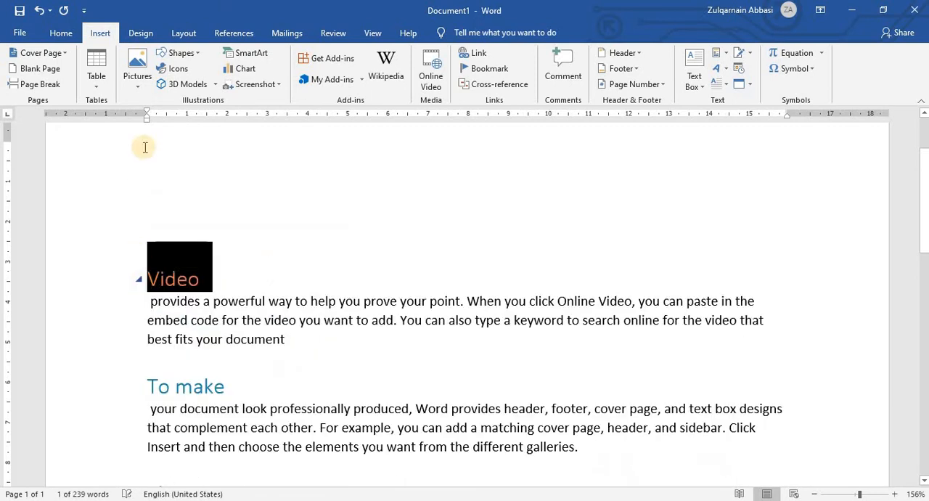
{"action": "left_click", "coordinate": [148, 181]}
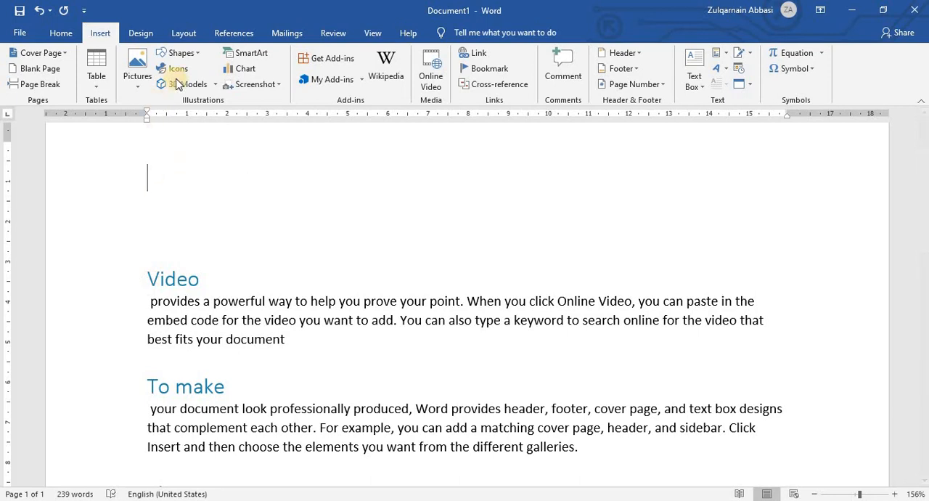
{"action": "left_click", "coordinate": [491, 57]}
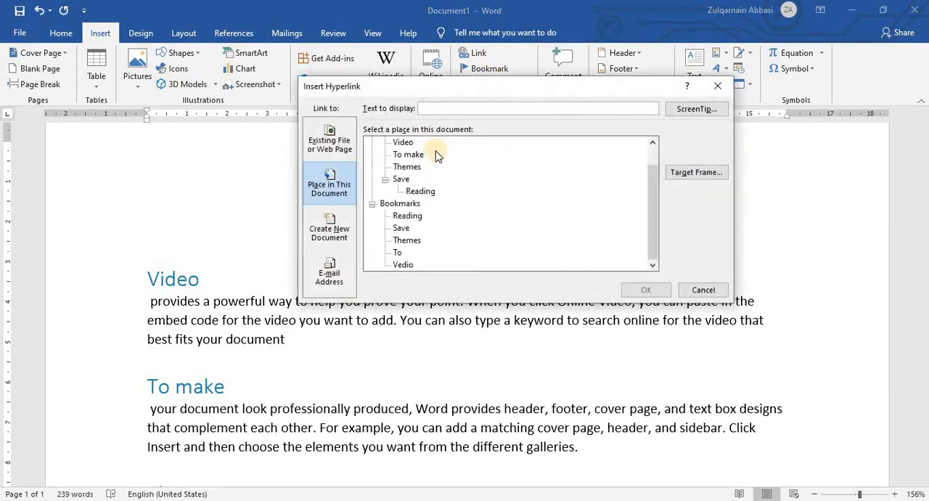
{"action": "left_click", "coordinate": [403, 142]}
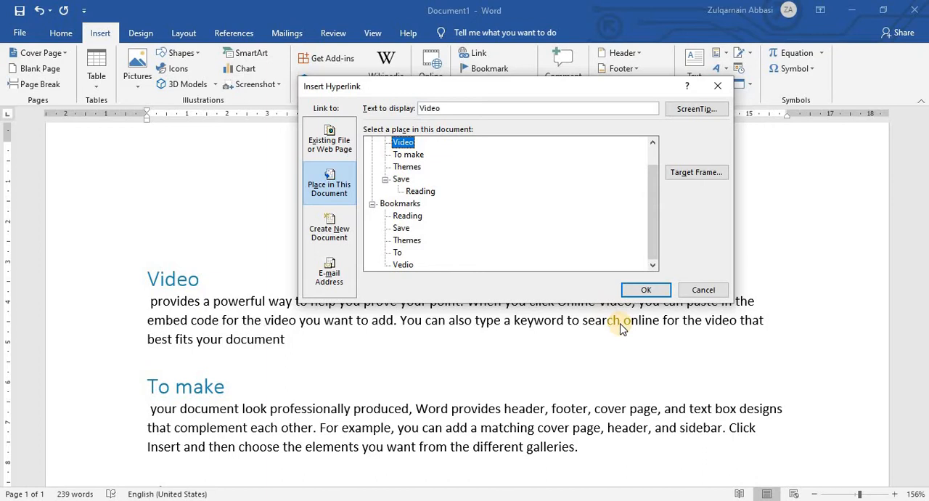
{"action": "left_click", "coordinate": [645, 290]}
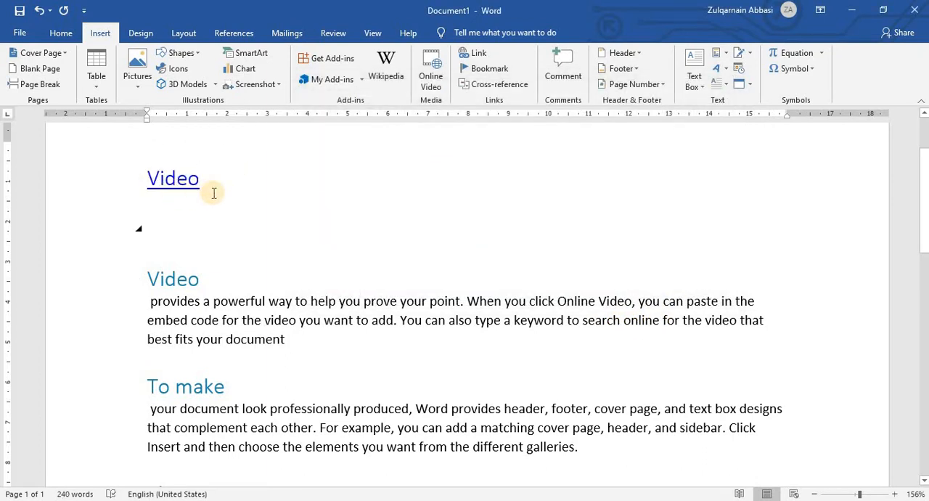
Add a link to the "To make" heading on a new line below the "Video" link.
{"action": "key", "text": "Return"}
{"action": "left_click", "coordinate": [468, 54]}
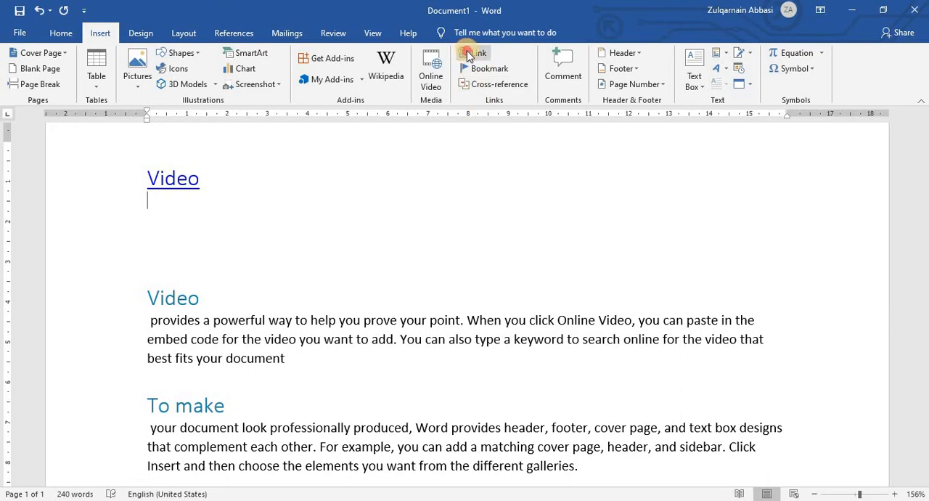
{"action": "left_click", "coordinate": [410, 155]}
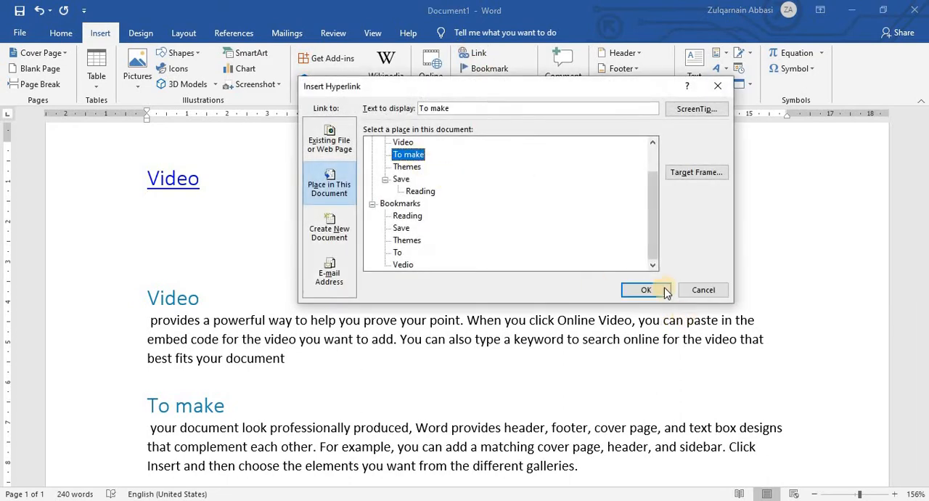
{"action": "left_click", "coordinate": [665, 290]}
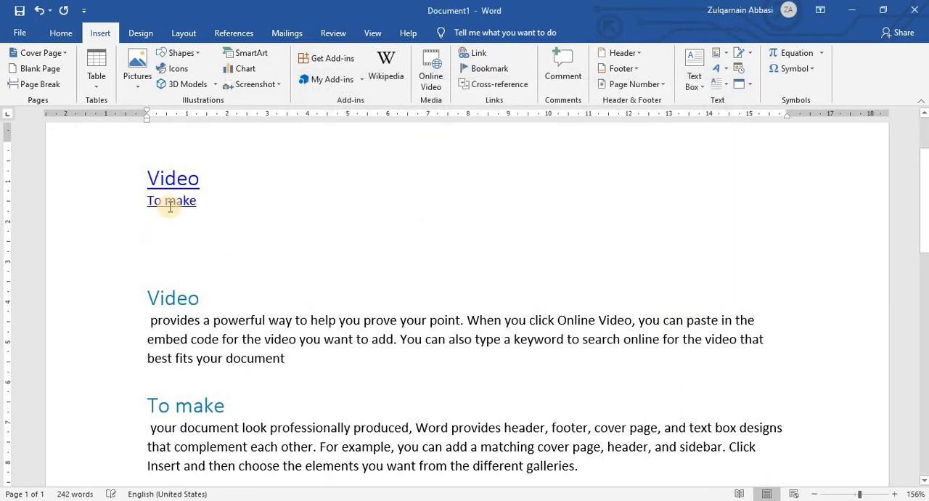
Add a link to the "Themes" heading on a new line below the "To make" link.
{"action": "left_click", "coordinate": [161, 212]}
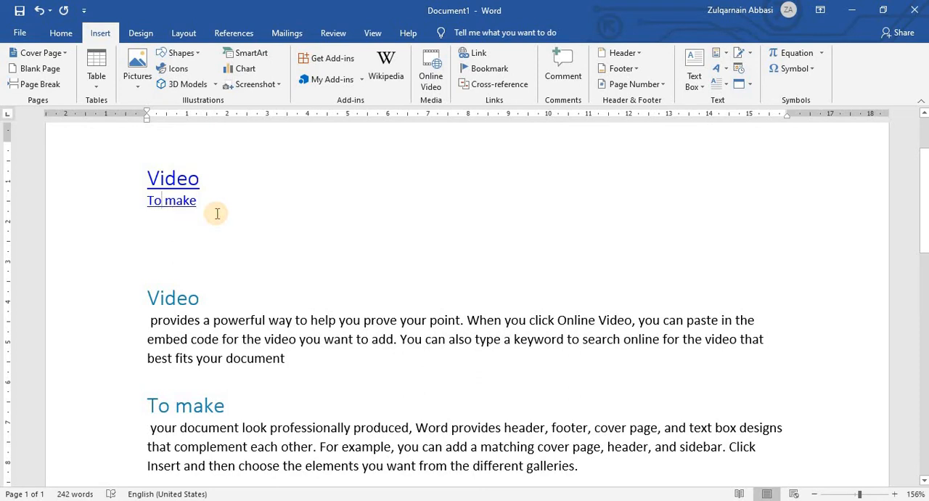
{"action": "key", "text": "Return"}
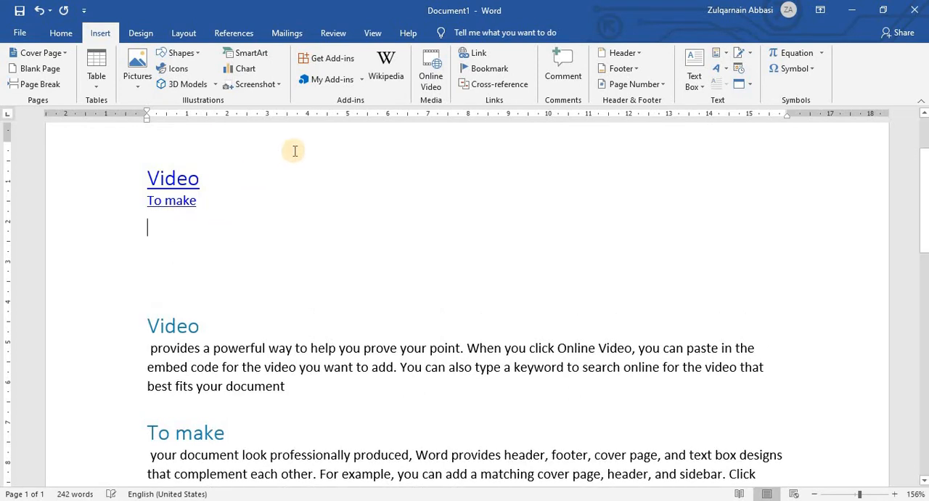
{"action": "left_click", "coordinate": [473, 53]}
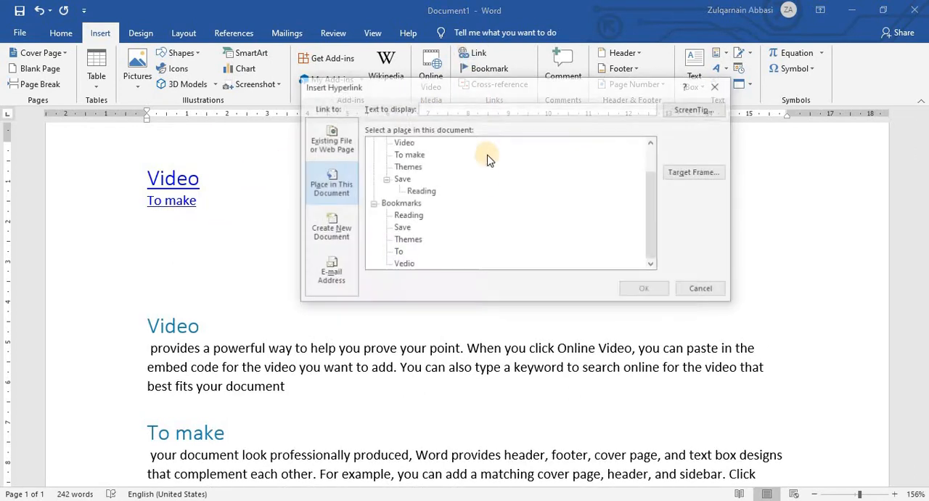
{"action": "left_click", "coordinate": [408, 169]}
{"action": "left_click", "coordinate": [644, 290]}
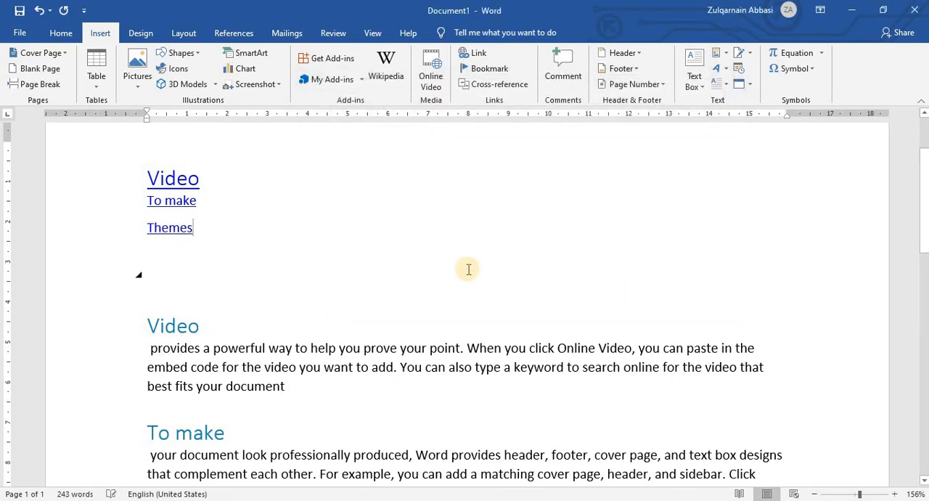
Add a link to the "Save" heading on a new line below the "Themes" link.
{"action": "key", "text": "Return"}
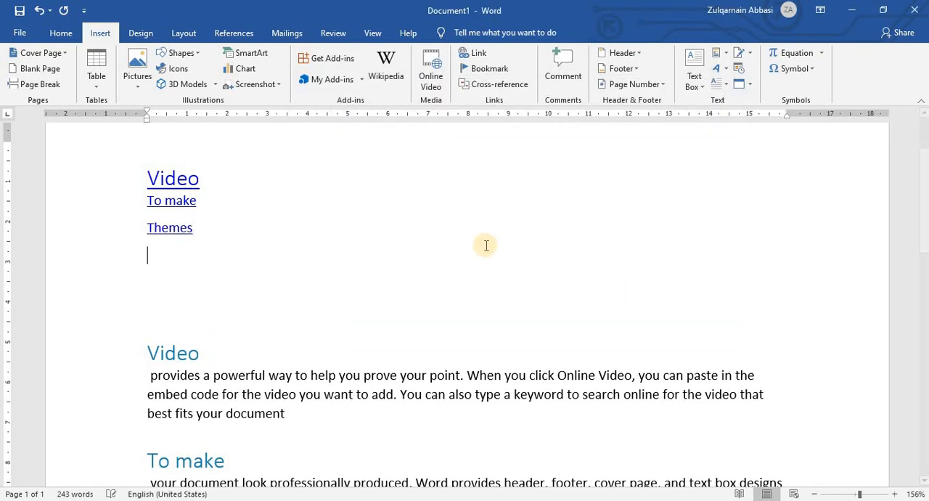
{"action": "left_click", "coordinate": [480, 53]}
{"action": "left_click", "coordinate": [401, 179]}
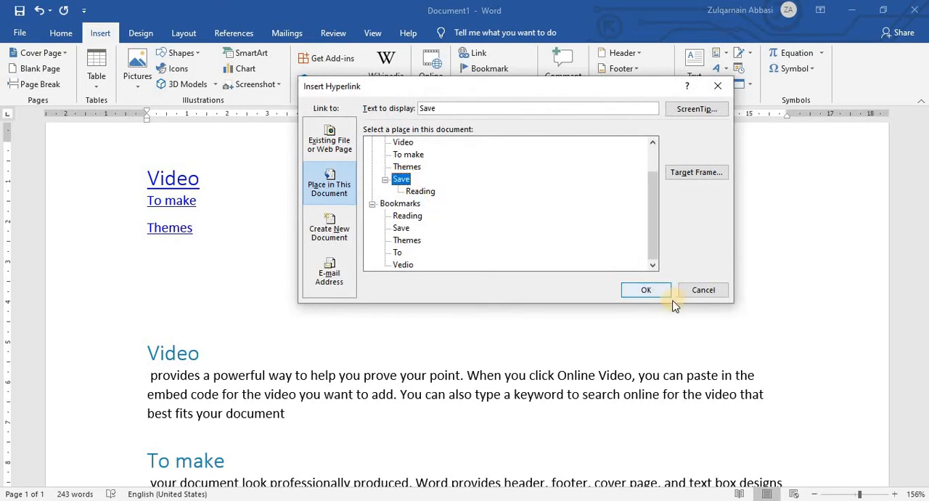
{"action": "left_click", "coordinate": [645, 291]}
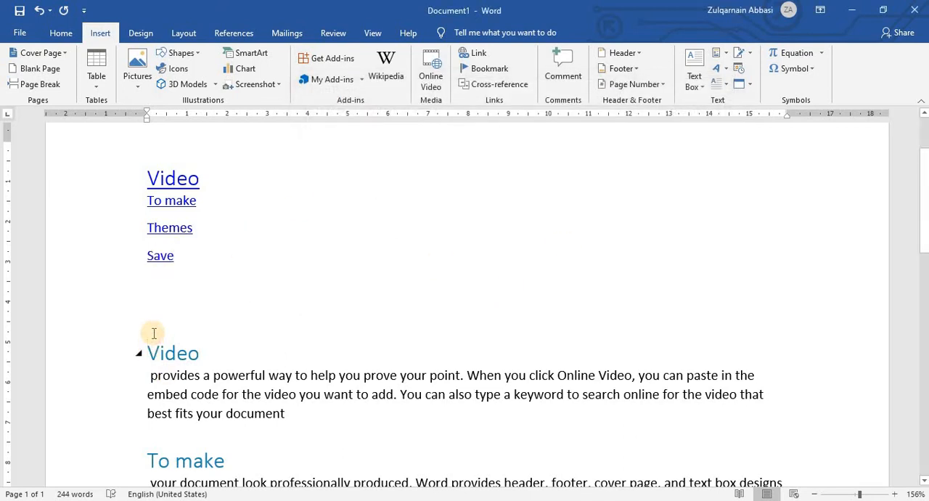
Remove the surplus empty lines between the "Save" link and the "Video" heading, keeping the heading's style.
{"action": "key", "text": "Delete"}
{"action": "key", "text": "Delete"}
{"action": "key", "text": "Delete"}
{"action": "key", "text": "Return"}
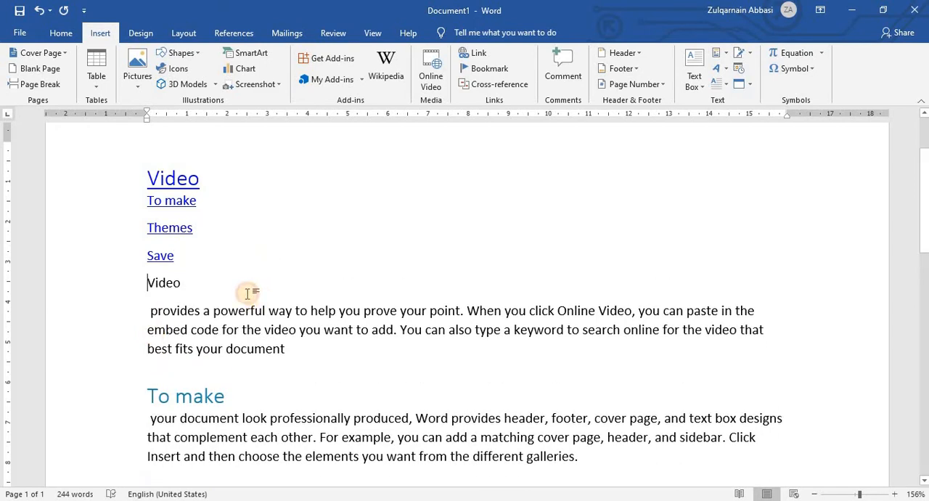
{"action": "key", "text": "ctrl+z"}
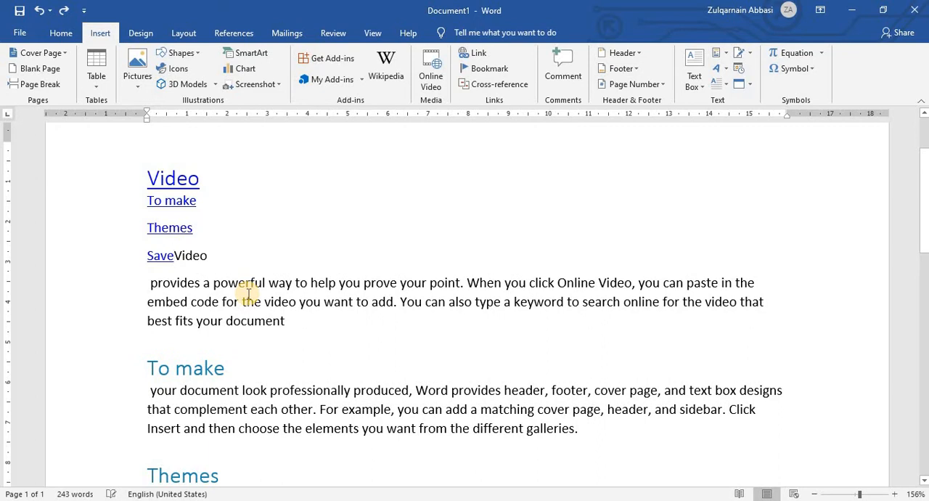
{"action": "key", "text": "Return"}
{"action": "key", "text": "Return"}
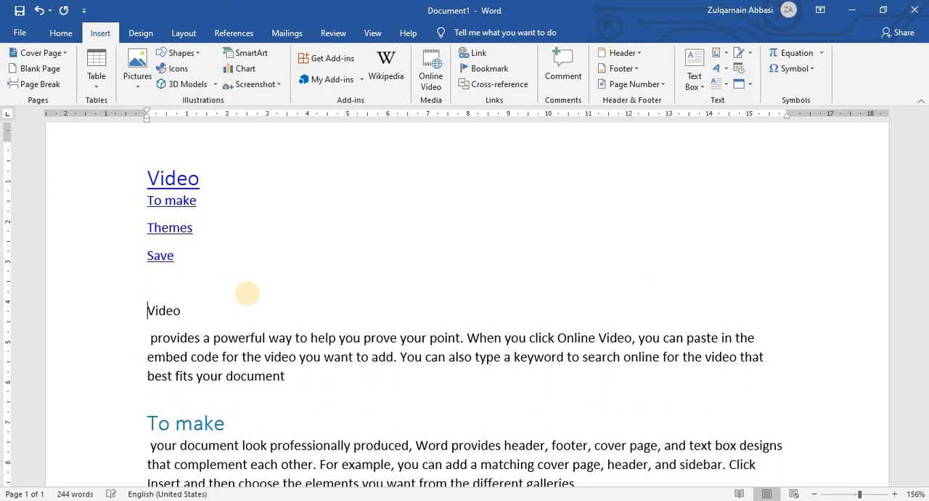
{"action": "key", "text": "ctrl+z"}
{"action": "key", "text": "ctrl+z"}
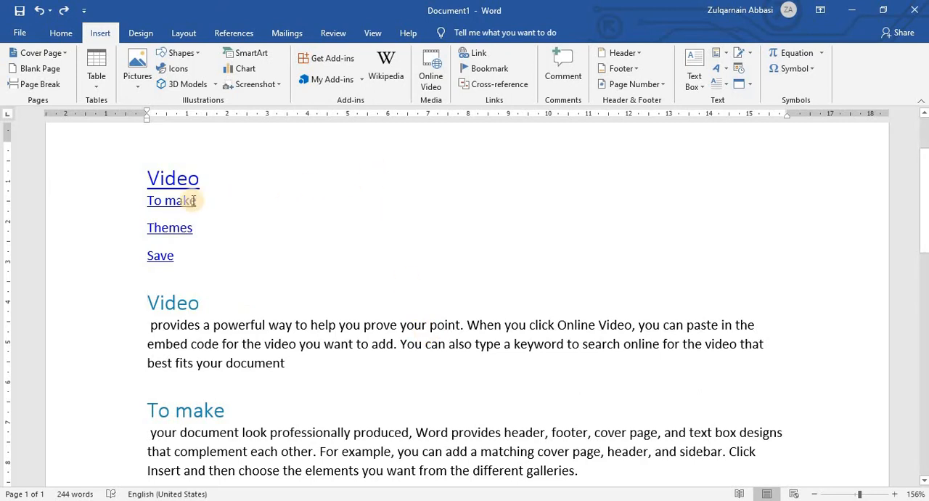
Set the font size of the four heading links to 16.
{"action": "left_click_drag", "start_coordinate": [149, 178], "coordinate": [203, 231]}
{"action": "key", "text": "ctrl+shift+period"}
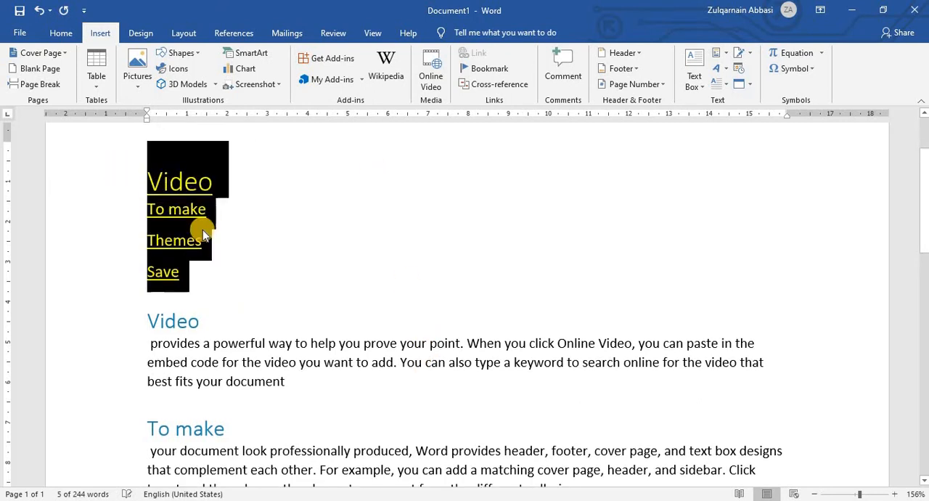
{"action": "left_click", "coordinate": [61, 32]}
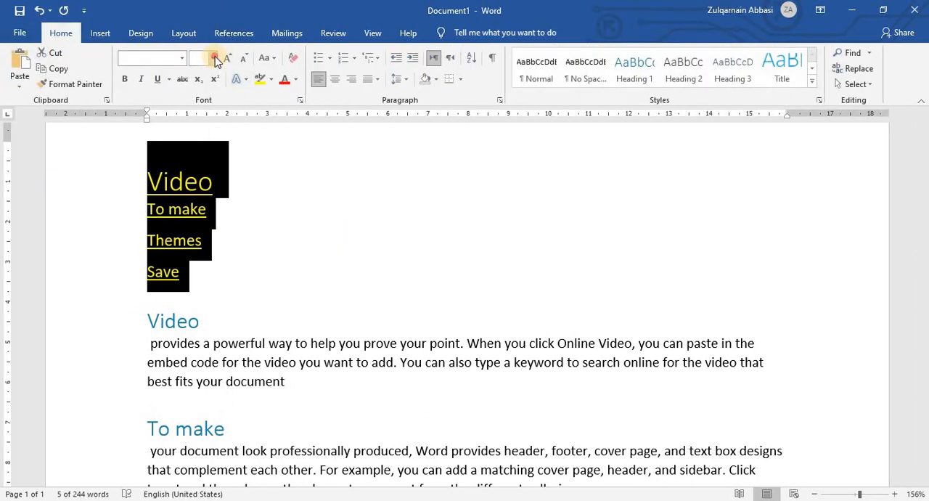
{"action": "left_click", "coordinate": [214, 58]}
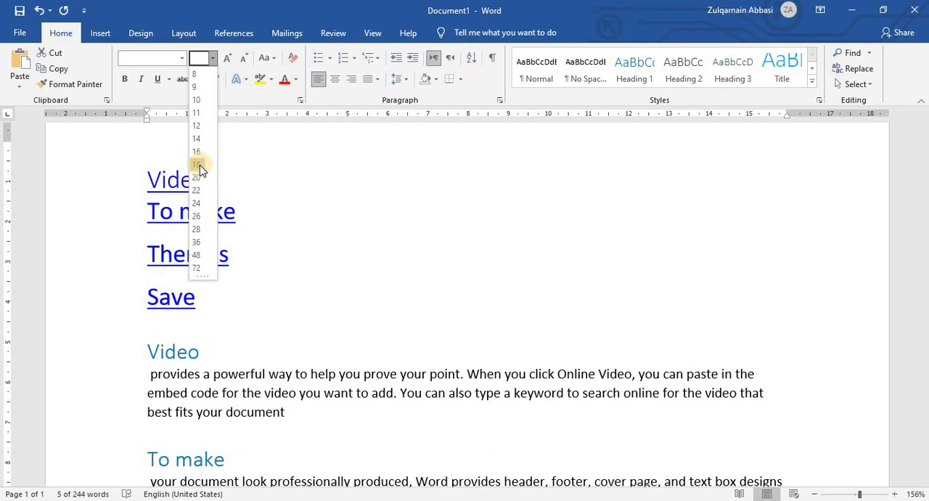
{"action": "left_click", "coordinate": [197, 151]}
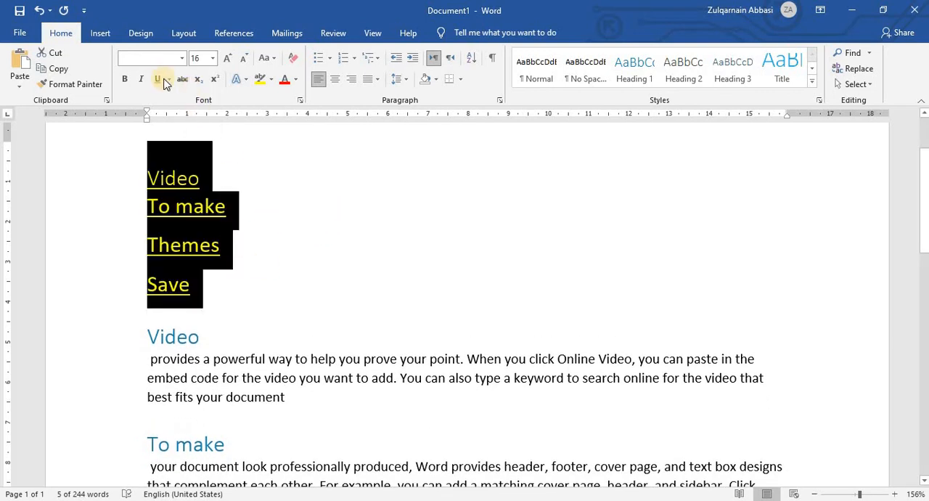
Make the four heading links bold and keep them underlined.
{"action": "left_click", "coordinate": [131, 81]}
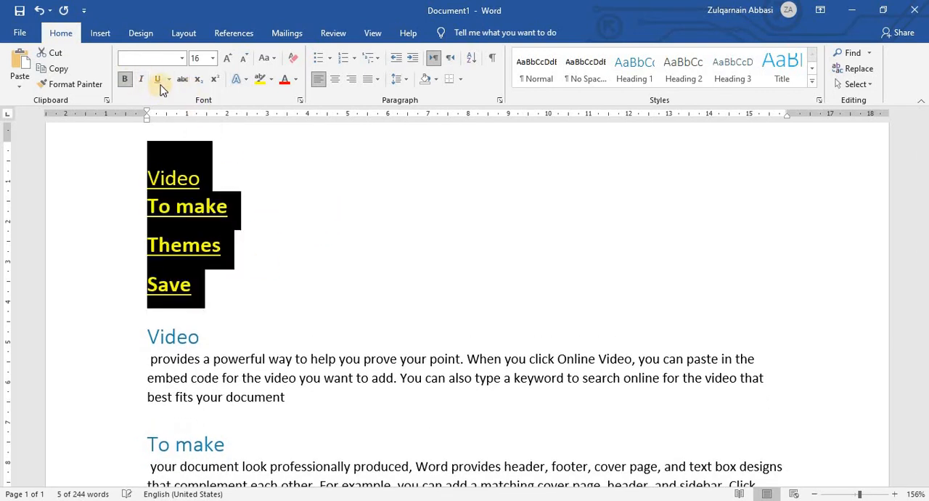
{"action": "left_click", "coordinate": [171, 80]}
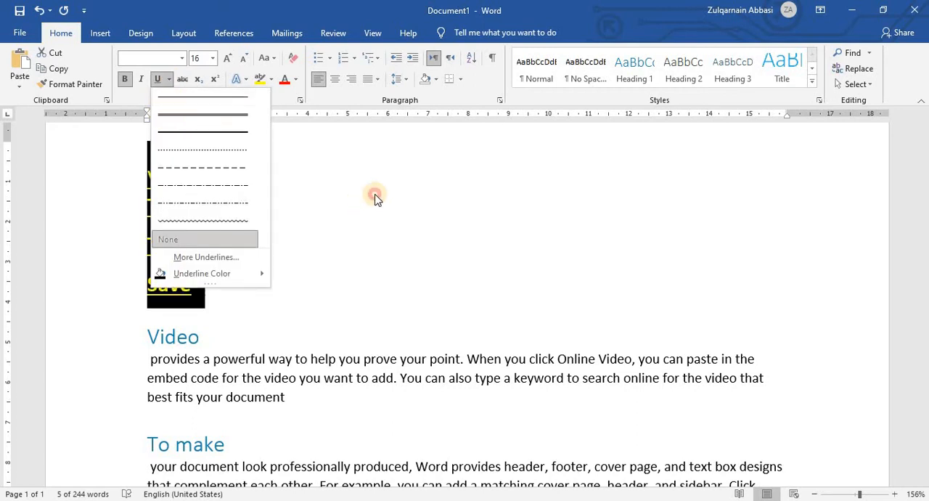
{"action": "left_click", "coordinate": [375, 195]}
{"action": "left_click", "coordinate": [157, 79]}
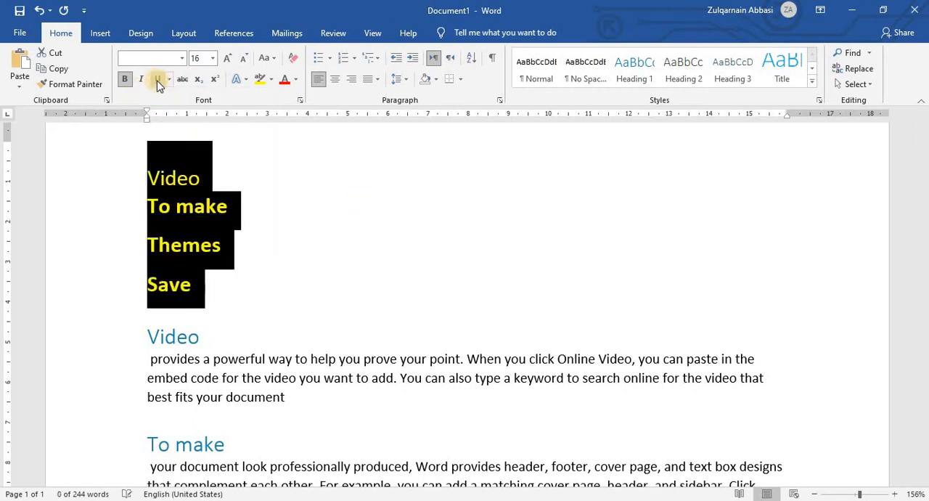
{"action": "left_click", "coordinate": [246, 210]}
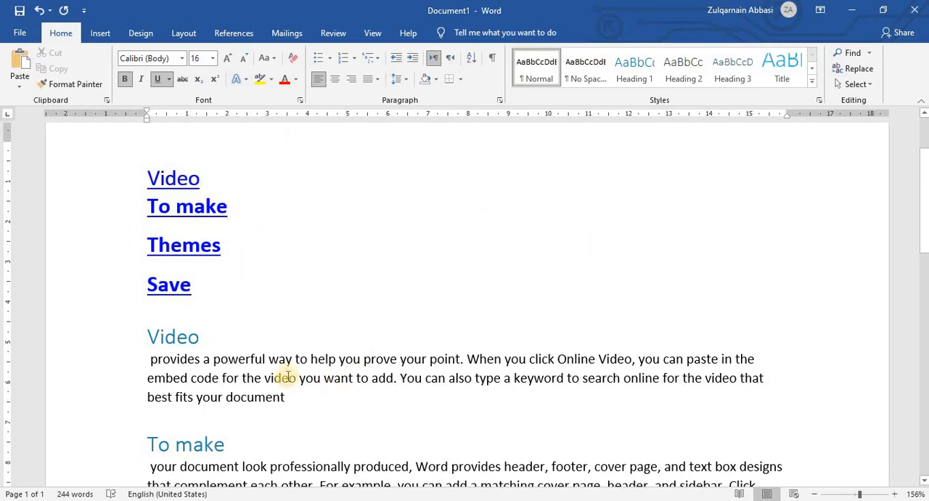
{"action": "left_click_drag", "start_coordinate": [269, 360], "coordinate": [350, 361]}
{"action": "left_click", "coordinate": [188, 359]}
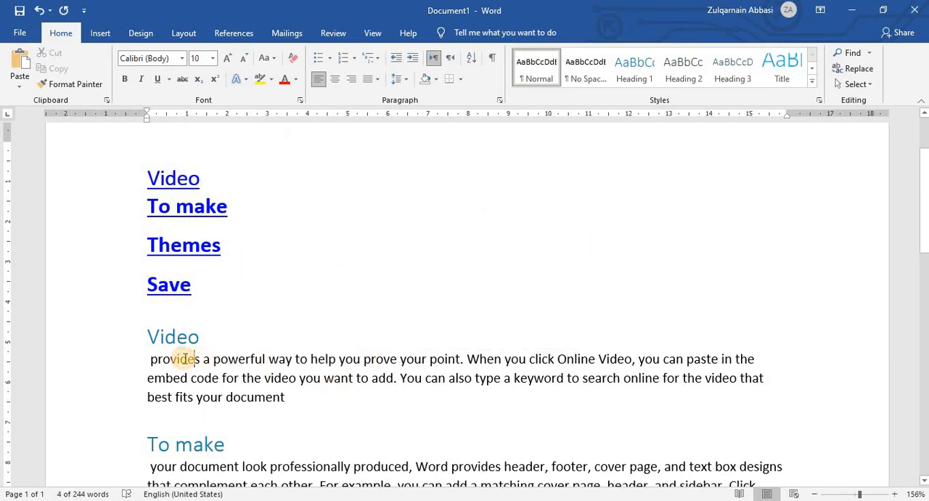
{"action": "left_click_drag", "start_coordinate": [173, 335], "coordinate": [207, 339]}
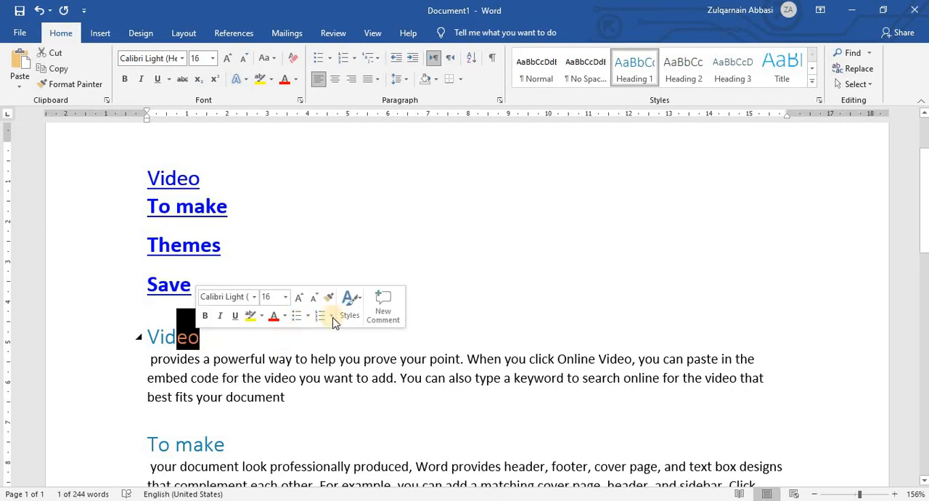
{"action": "left_click", "coordinate": [456, 250]}
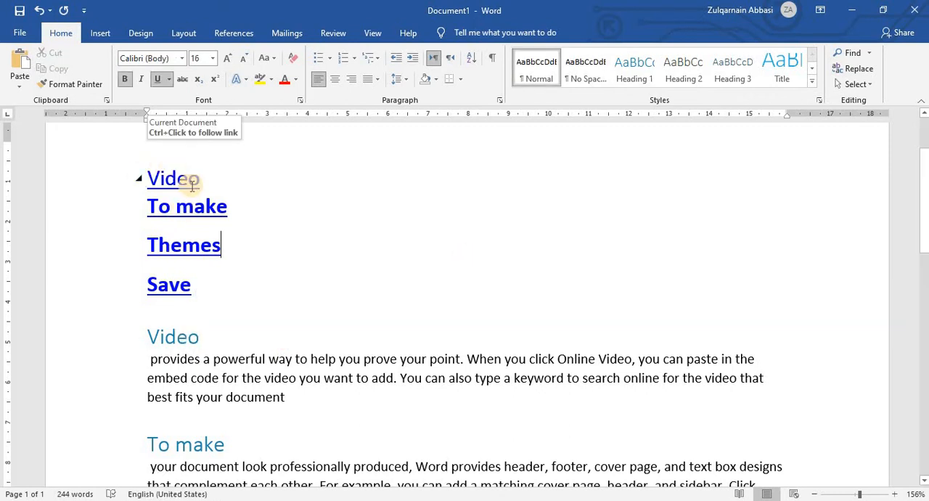
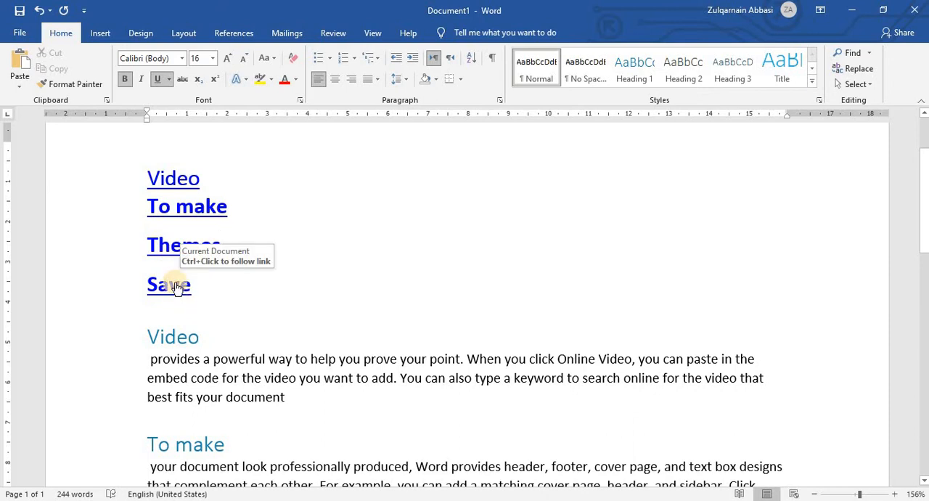
Follow the "Save" and "Video" links in the list to check that they jump to their headings.
{"action": "left_click", "coordinate": [174, 283], "text": "ctrl"}
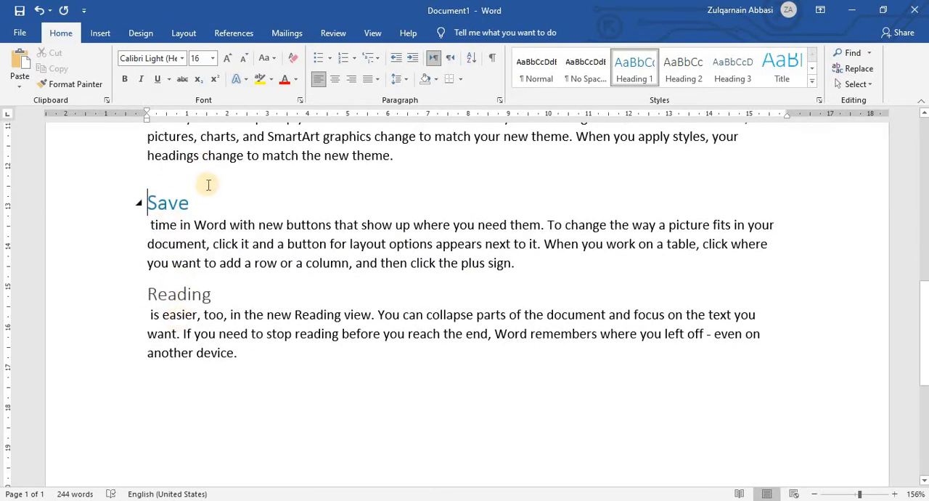
{"action": "left_click_drag", "start_coordinate": [134, 204], "coordinate": [186, 208]}
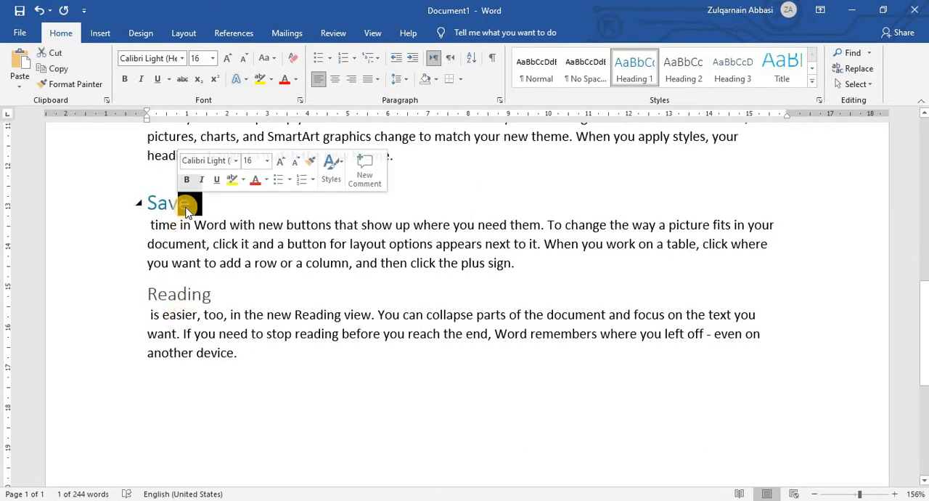
{"action": "key", "text": "ctrl+Home"}
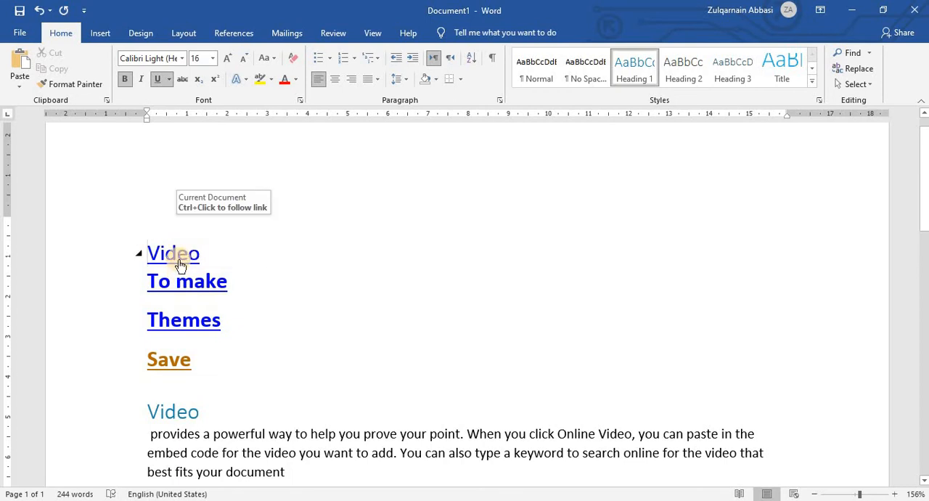
{"action": "left_click", "coordinate": [177, 252], "text": "ctrl"}
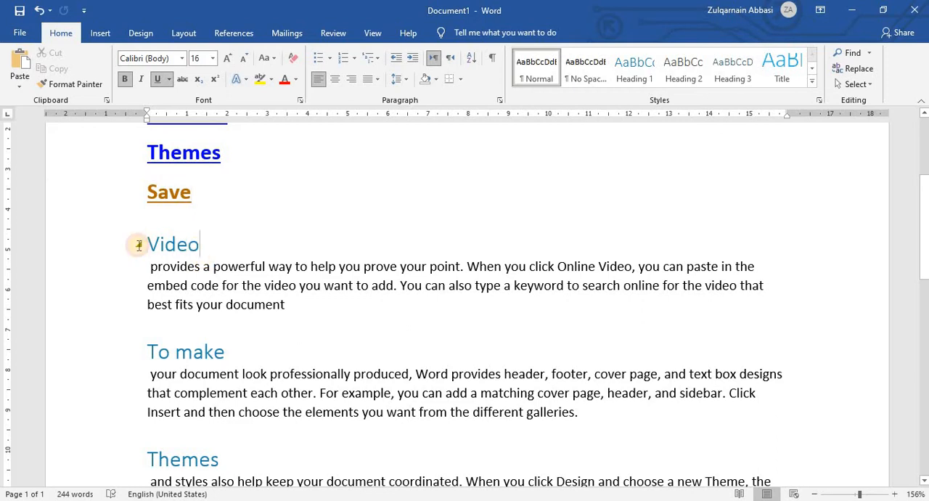
{"action": "left_click", "coordinate": [139, 244]}
{"action": "left_click", "coordinate": [356, 233]}
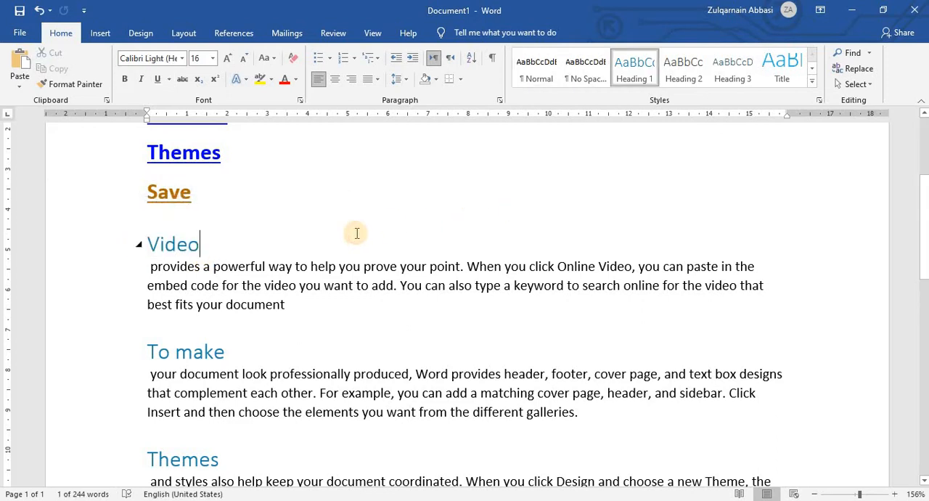
{"action": "scroll", "coordinate": [357, 233], "scroll_direction": "up", "scroll_amount": 3}
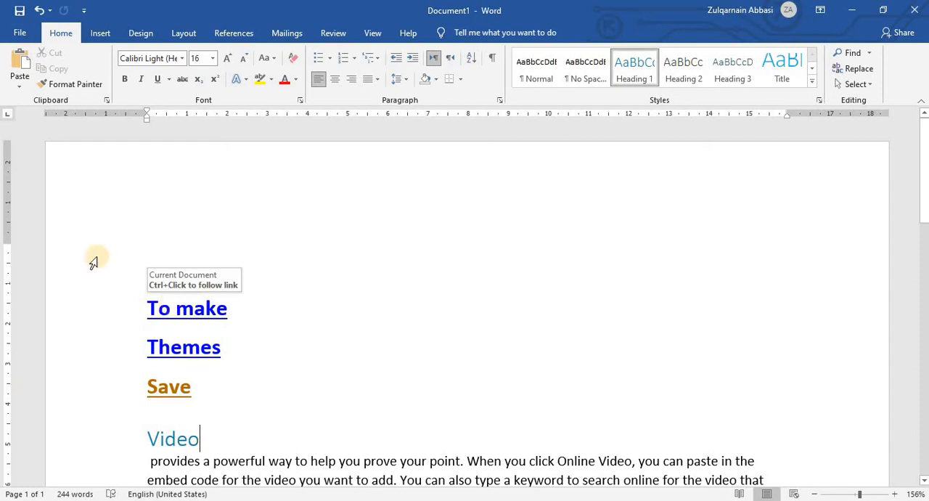
Start a cross-reference at the end of the "Video" heading with Bookmark as the reference type.
{"action": "left_click", "coordinate": [108, 33]}
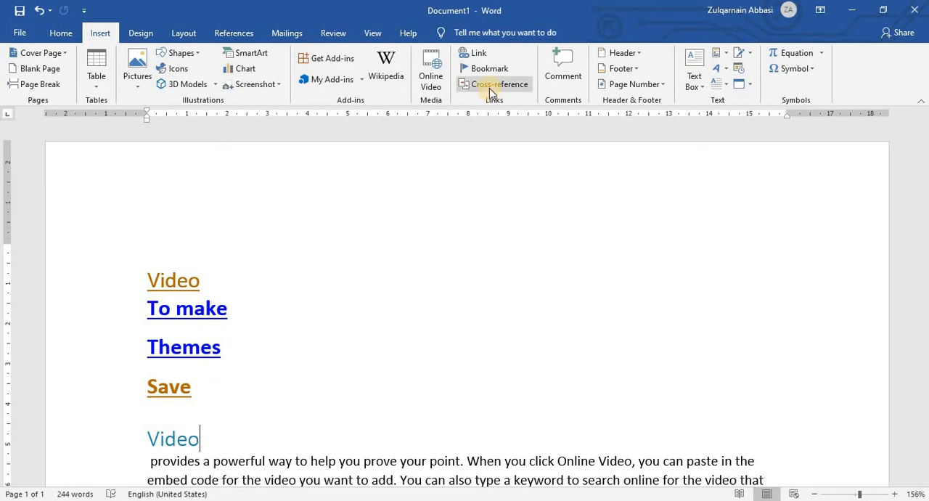
{"action": "left_click", "coordinate": [501, 84]}
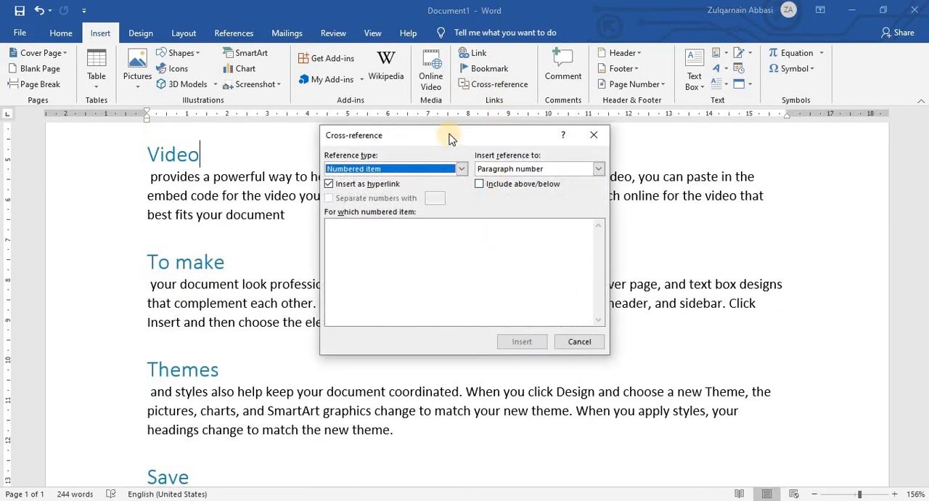
{"action": "left_click_drag", "start_coordinate": [451, 138], "coordinate": [517, 108]}
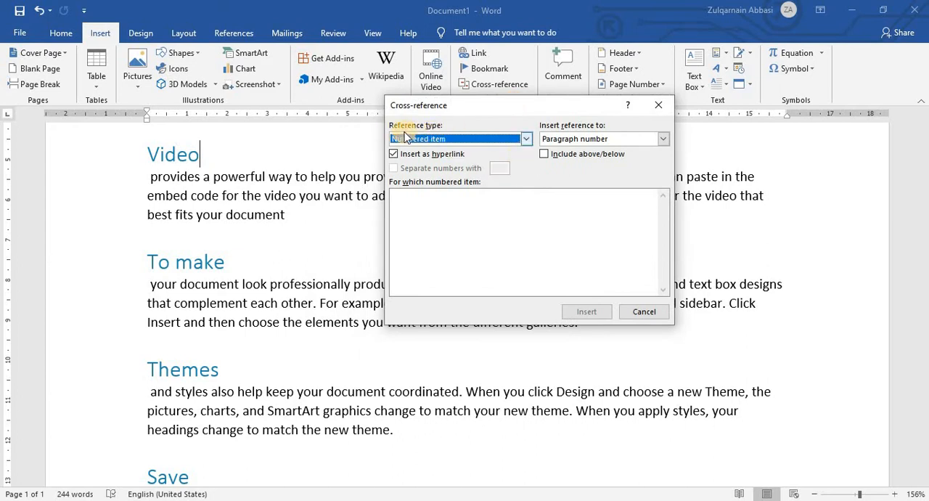
{"action": "left_click", "coordinate": [527, 139]}
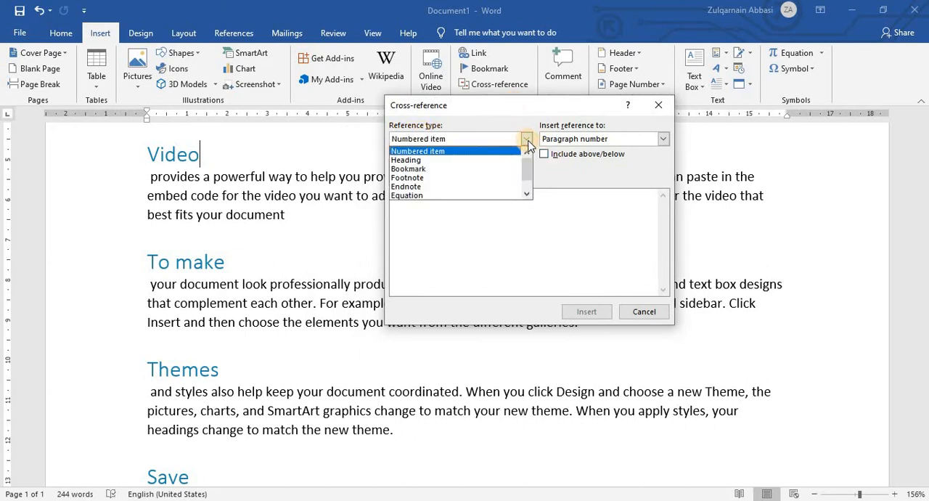
{"action": "left_click", "coordinate": [459, 169]}
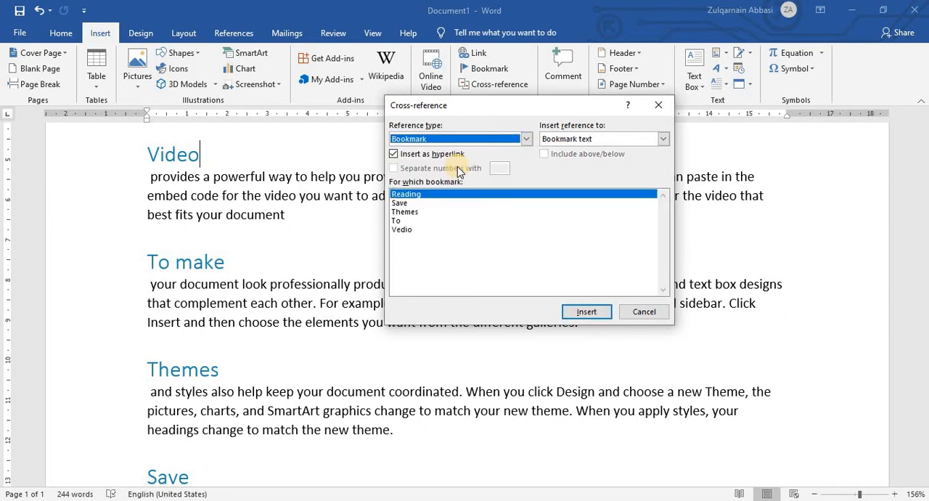
Look through the available bookmarks and the kinds of reference content that can be inserted for them.
{"action": "left_click", "coordinate": [663, 140]}
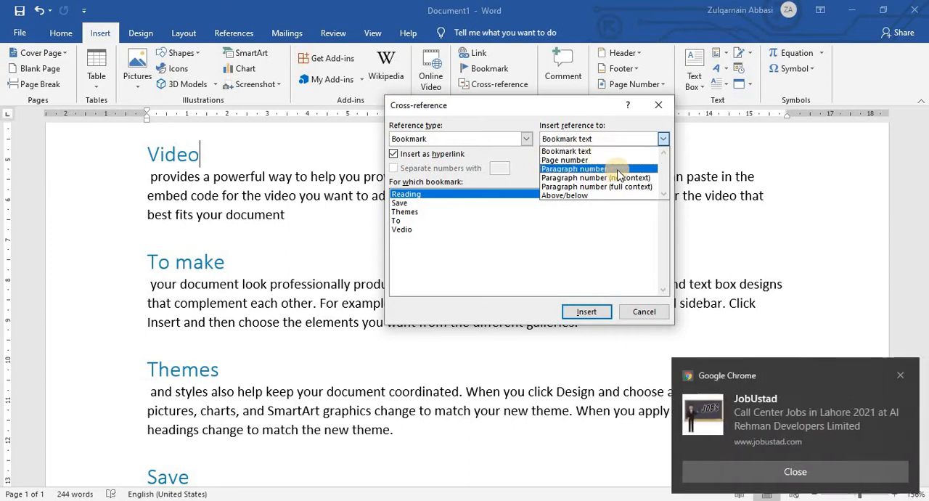
{"action": "left_click", "coordinate": [904, 375]}
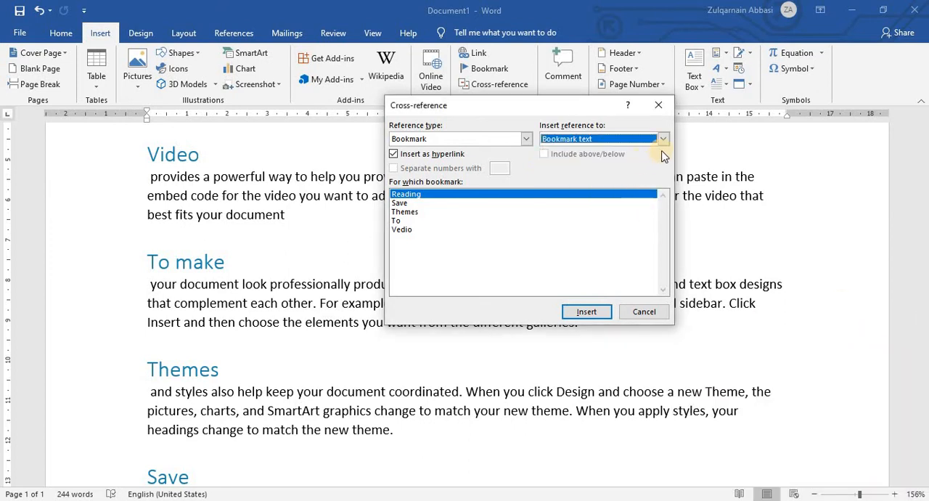
{"action": "left_click", "coordinate": [403, 204]}
{"action": "left_click", "coordinate": [415, 212]}
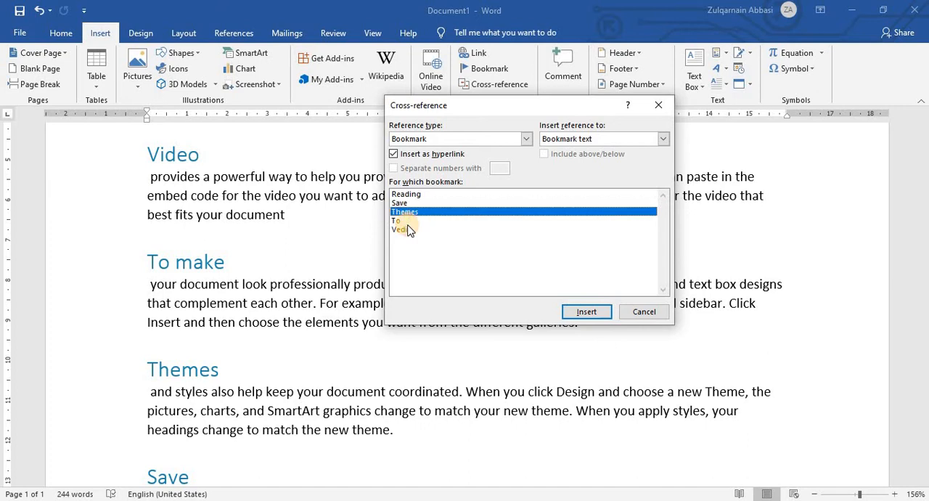
{"action": "left_click", "coordinate": [414, 221]}
{"action": "left_click", "coordinate": [417, 230]}
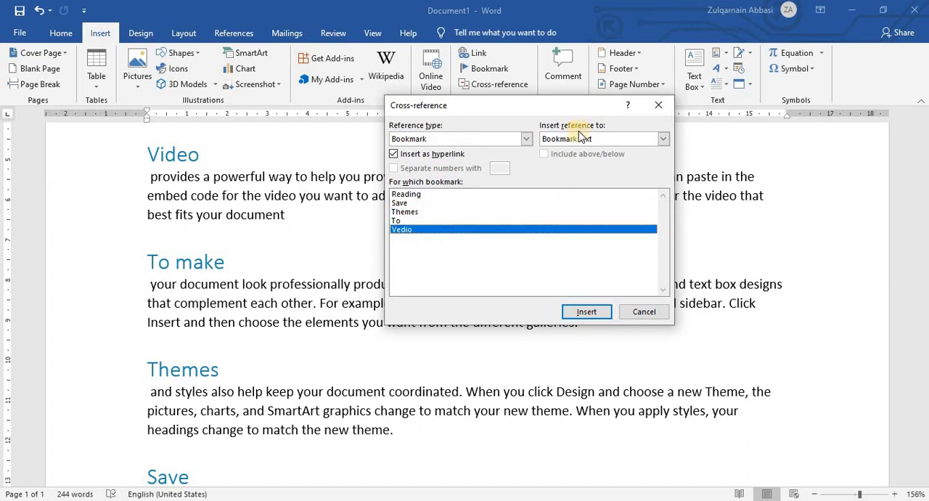
{"action": "left_click", "coordinate": [665, 138]}
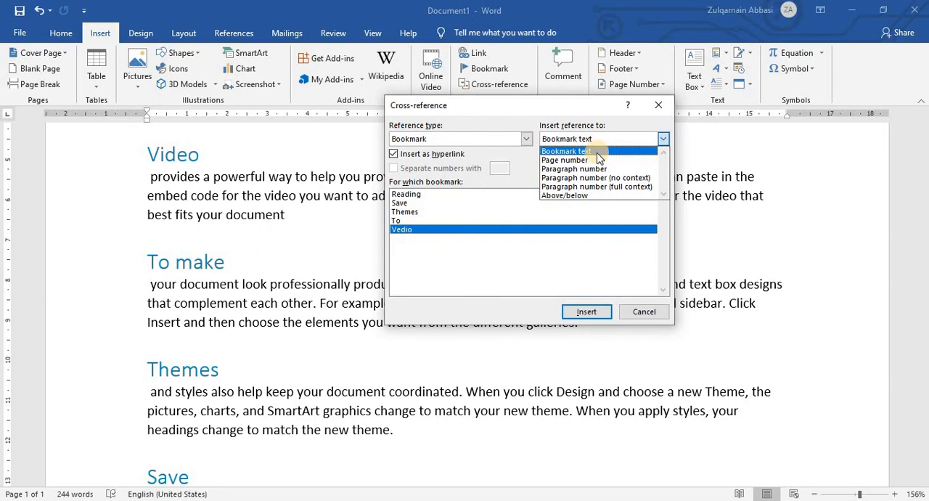
{"action": "left_click", "coordinate": [600, 158]}
Insert the paragraph number of the "Reading" bookmark three times at the end of the "Video" heading.
{"action": "left_click", "coordinate": [666, 140]}
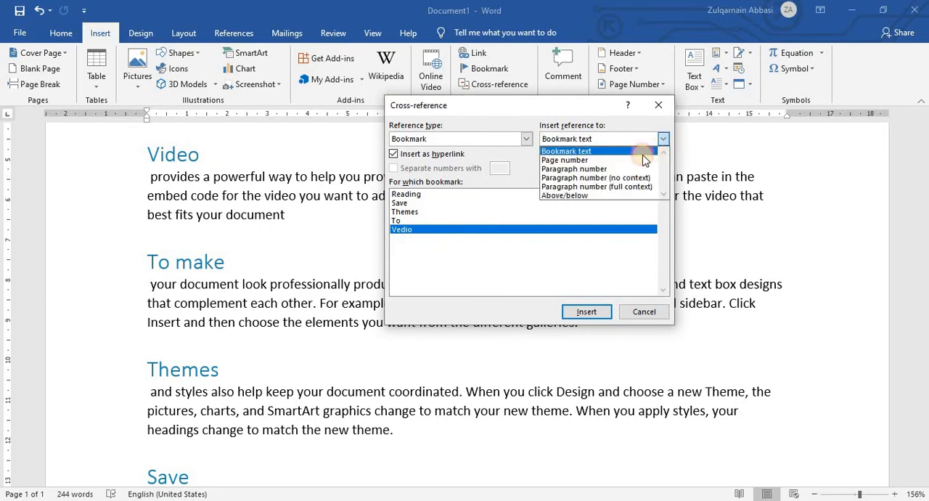
{"action": "left_click", "coordinate": [578, 170]}
{"action": "left_click", "coordinate": [407, 195]}
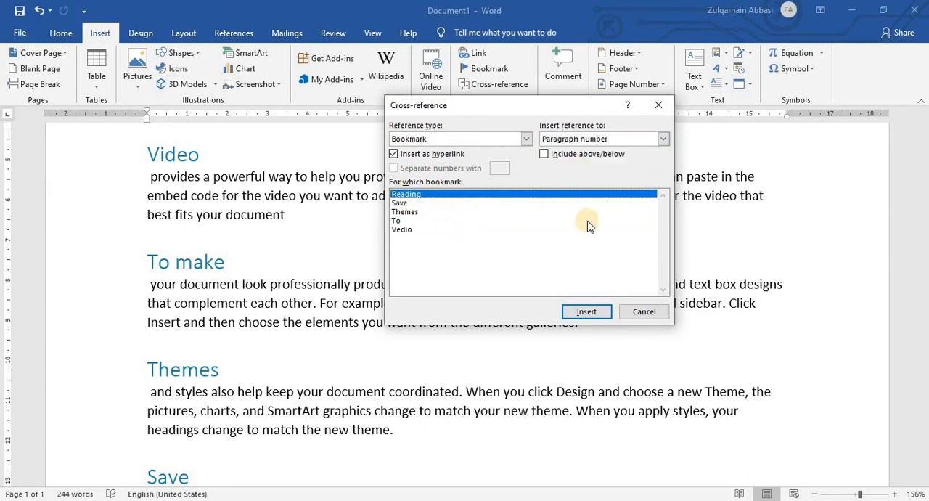
{"action": "left_click", "coordinate": [585, 312]}
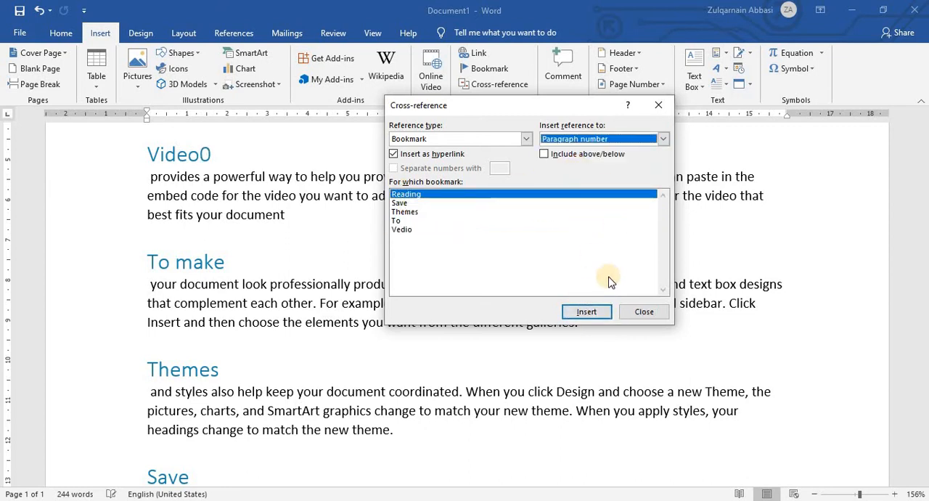
{"action": "left_click", "coordinate": [589, 313]}
{"action": "left_click", "coordinate": [590, 313]}
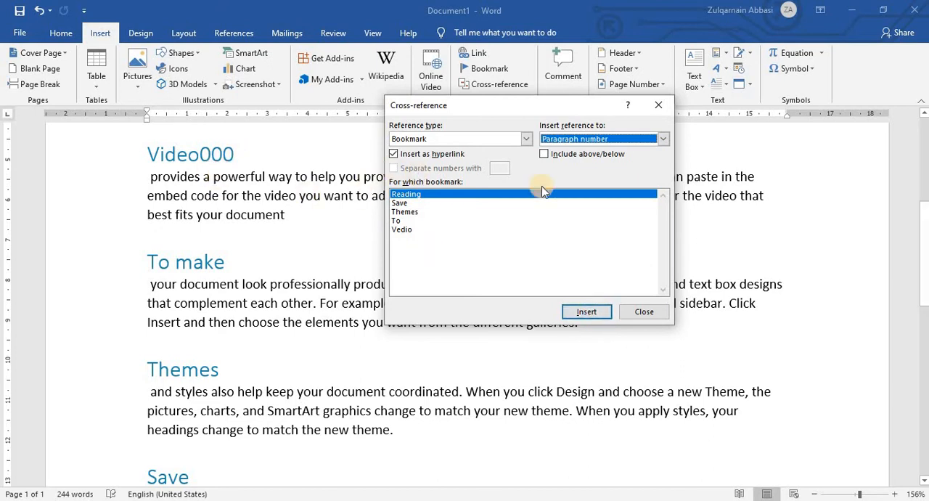
Insert the bookmark text of the "Save" bookmark three times after the "Video" heading.
{"action": "left_click", "coordinate": [527, 139]}
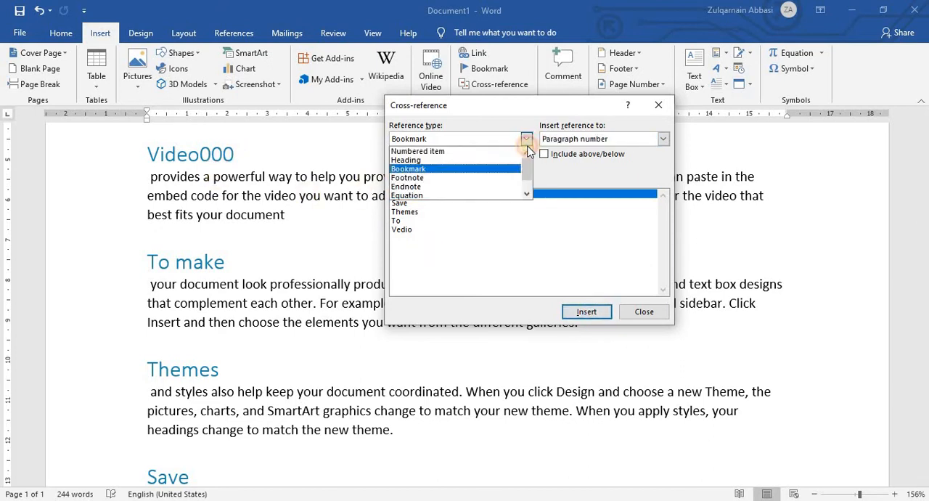
{"action": "left_click", "coordinate": [439, 169]}
{"action": "left_click", "coordinate": [435, 204]}
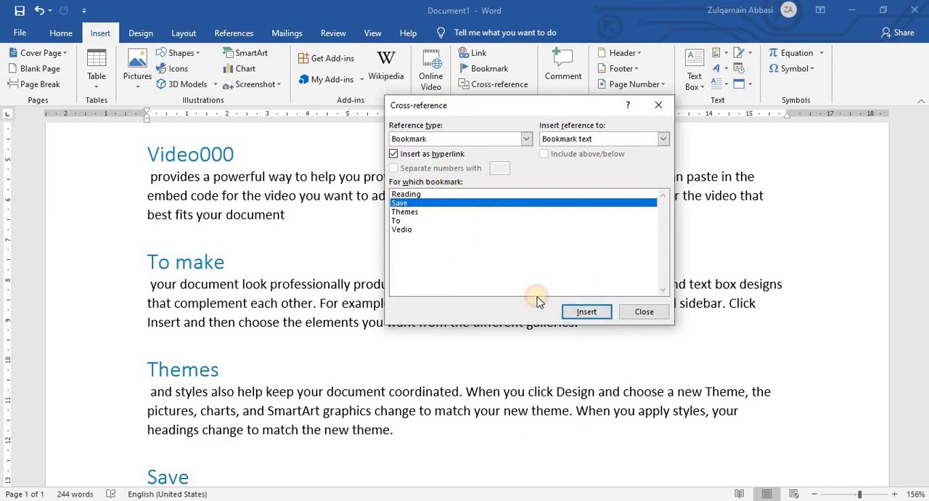
{"action": "left_click", "coordinate": [602, 318]}
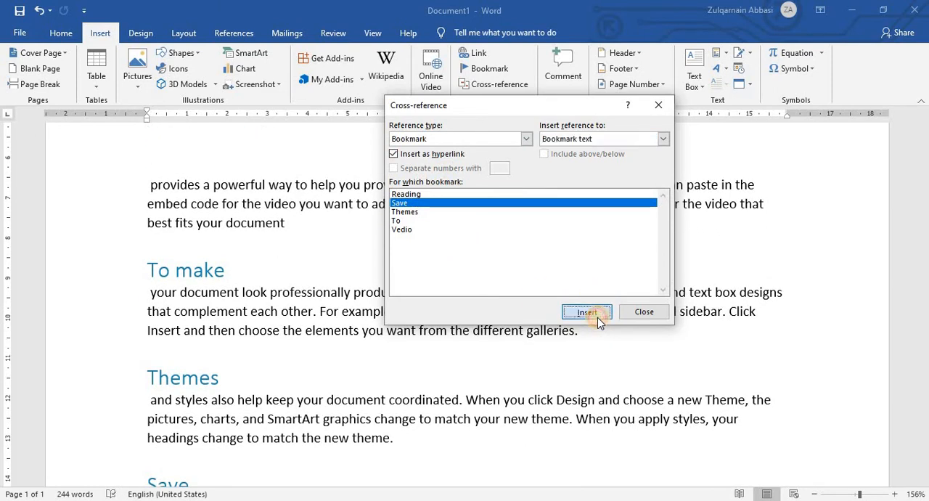
{"action": "left_click", "coordinate": [596, 312]}
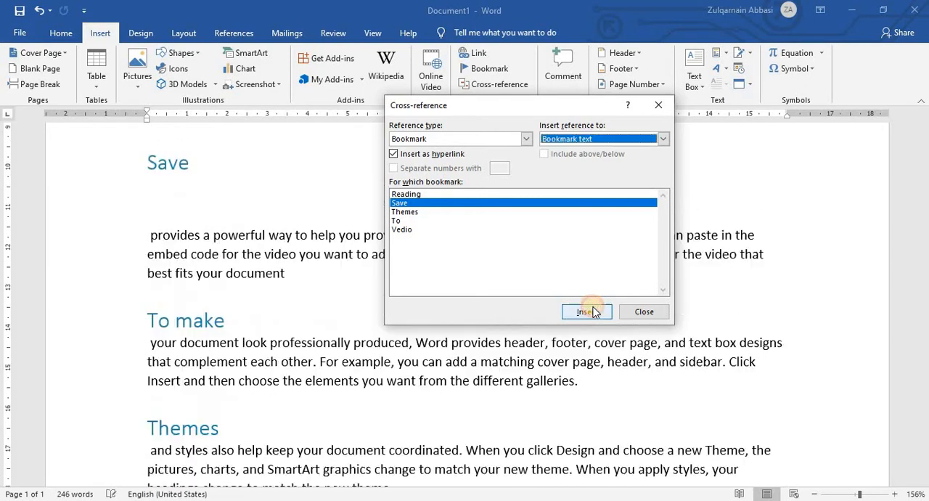
{"action": "left_click", "coordinate": [596, 312]}
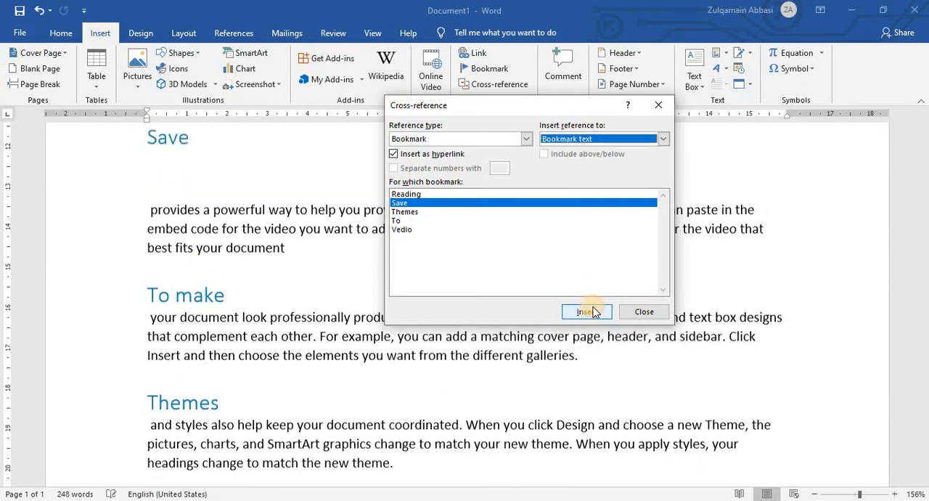
Insert the "Save" bookmark's text as a cross-reference at the end of the "Save" heading.
{"action": "scroll", "coordinate": [209, 371], "scroll_direction": "down", "scroll_amount": 3}
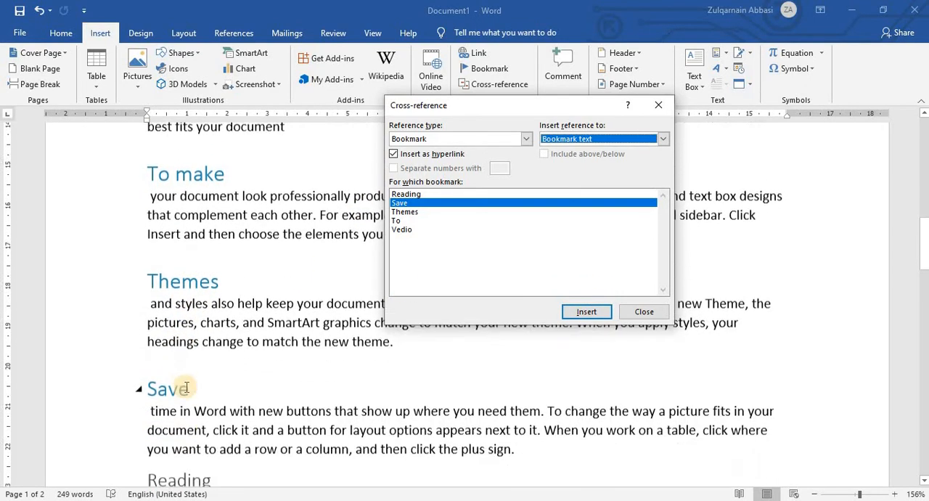
{"action": "left_click", "coordinate": [199, 332]}
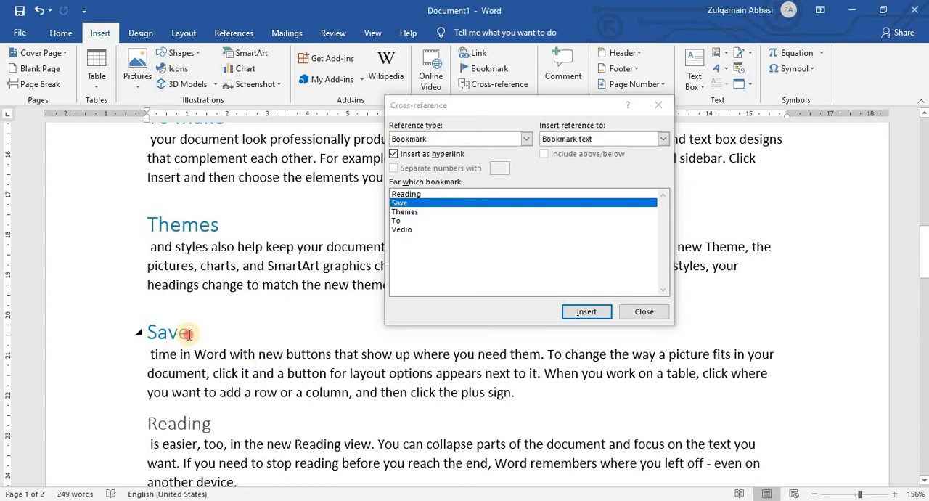
{"action": "left_click", "coordinate": [587, 314]}
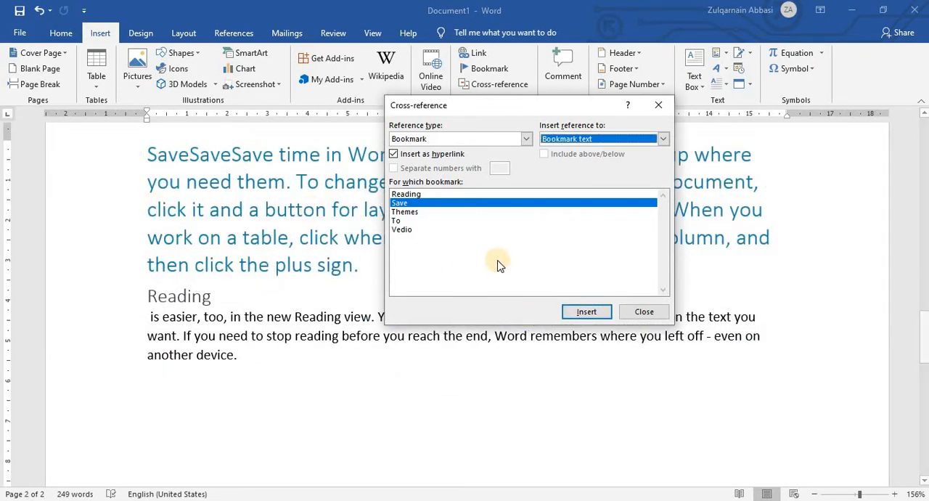
Insert the page number of the "Save" bookmark four times after the repeated "Save" text and close the cross-reference settings.
{"action": "left_click", "coordinate": [665, 140]}
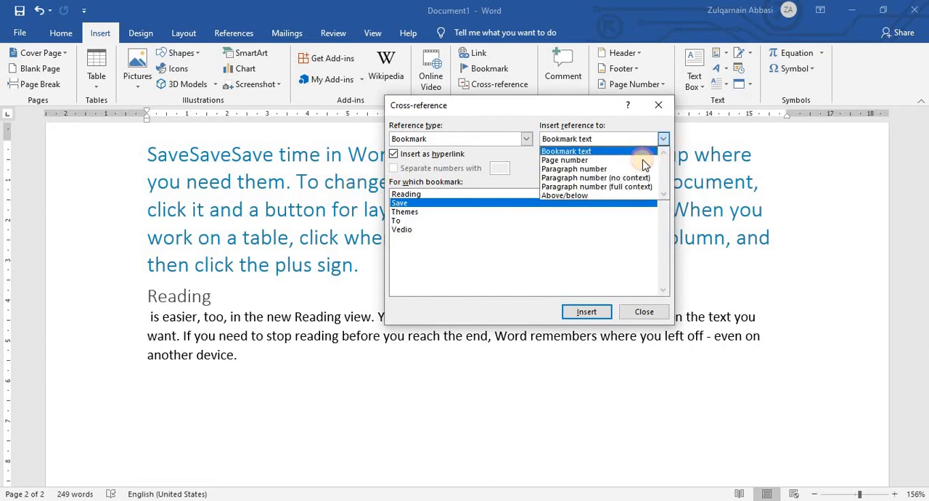
{"action": "left_click", "coordinate": [589, 151]}
{"action": "left_click", "coordinate": [663, 139]}
{"action": "left_click", "coordinate": [607, 160]}
{"action": "left_click", "coordinate": [594, 314]}
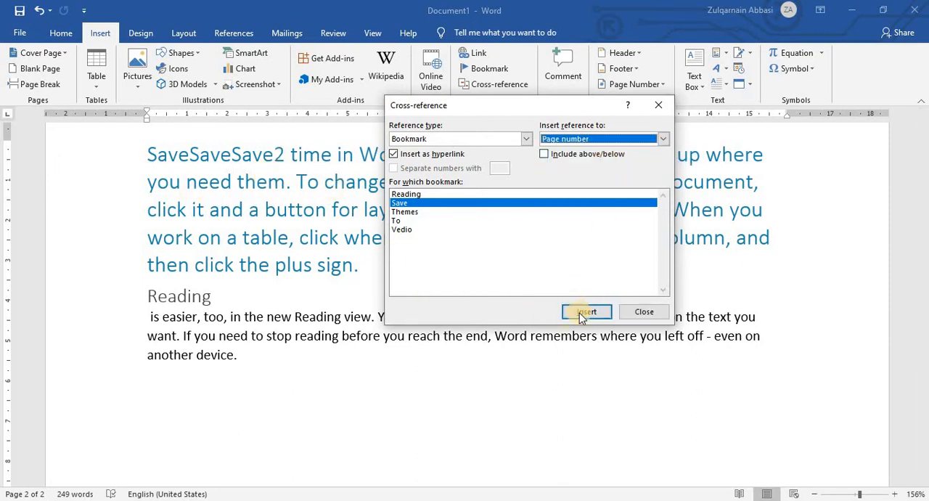
{"action": "left_click", "coordinate": [585, 312]}
{"action": "left_click", "coordinate": [584, 312]}
{"action": "left_click", "coordinate": [585, 312]}
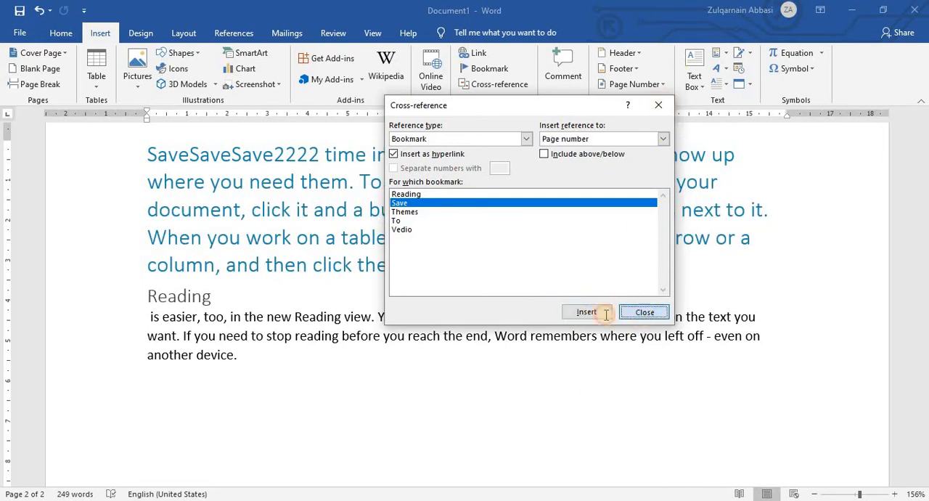
{"action": "left_click", "coordinate": [645, 312]}
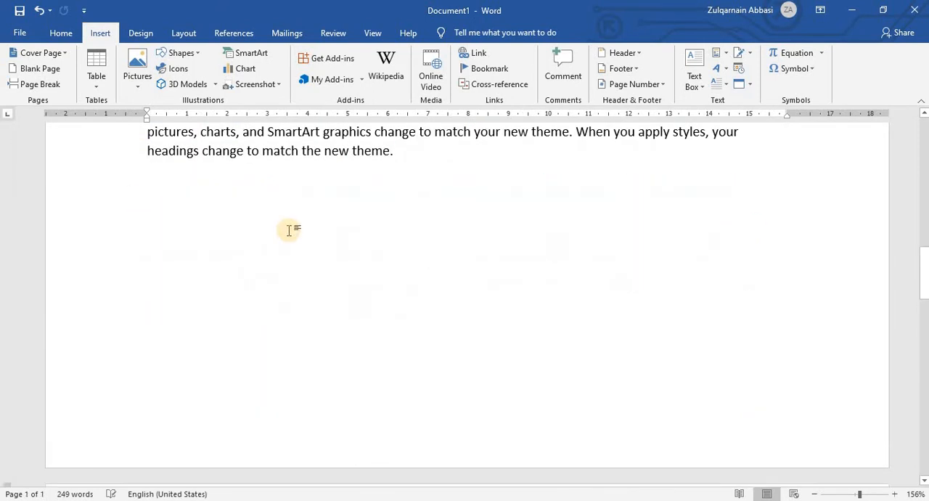
Undo the page-number cross-references inserted after the repeated "Save" text.
{"action": "scroll", "coordinate": [291, 229], "scroll_direction": "up", "scroll_amount": 4}
{"action": "scroll", "coordinate": [183, 271], "scroll_direction": "down", "scroll_amount": 6}
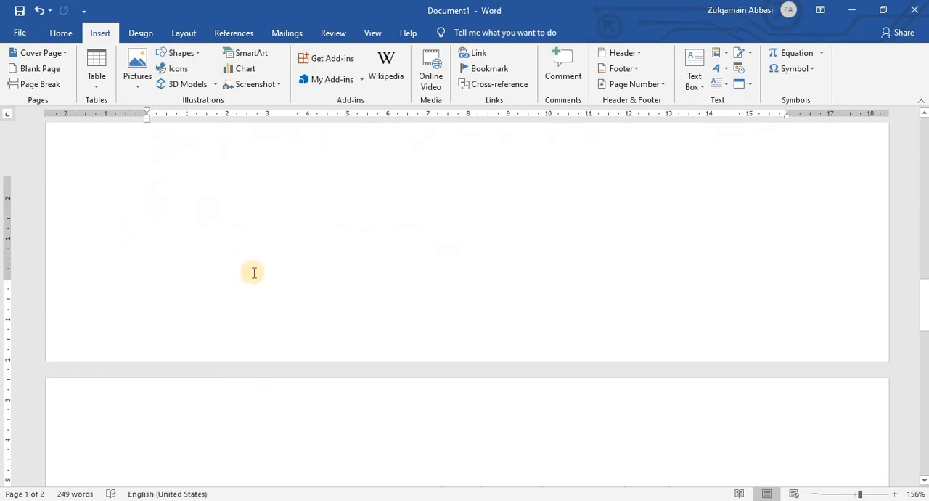
{"action": "scroll", "coordinate": [251, 443], "scroll_direction": "up", "scroll_amount": 1}
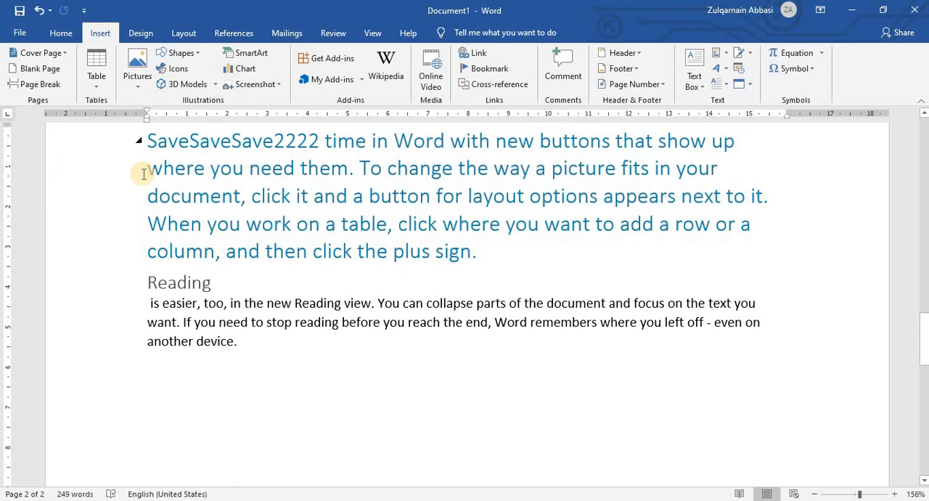
{"action": "key", "text": "ctrl+z"}
{"action": "key", "text": "ctrl+z"}
{"action": "key", "text": "ctrl+z"}
{"action": "key", "text": "ctrl+z"}
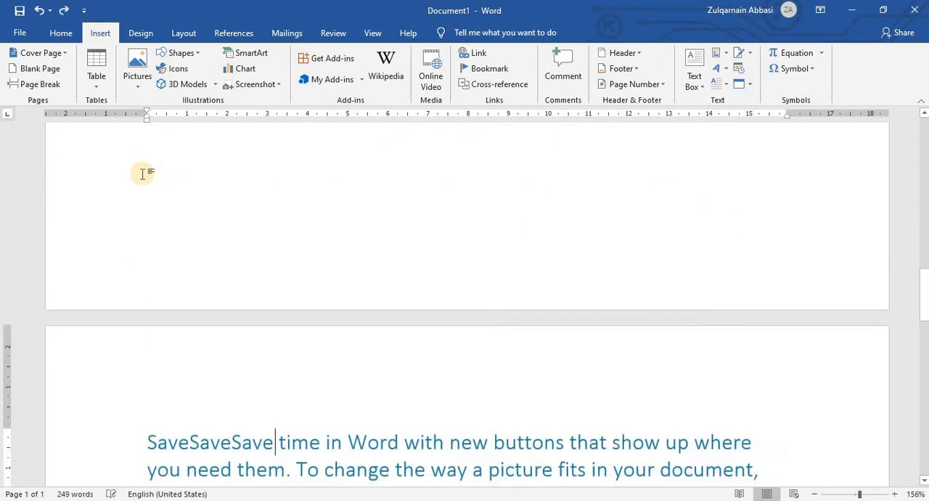
Undo the remaining cross-references inserted after the "Save" and "Video" headings.
{"action": "key", "text": "ctrl+z"}
{"action": "key", "text": "ctrl+z"}
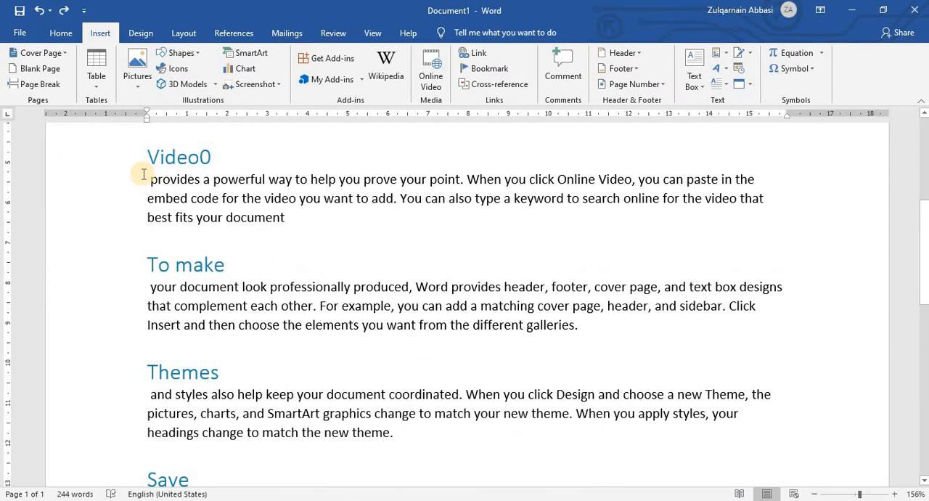
{"action": "key", "text": "ctrl+z"}
{"action": "key", "text": "ctrl+z"}
{"action": "key", "text": "ctrl+z"}
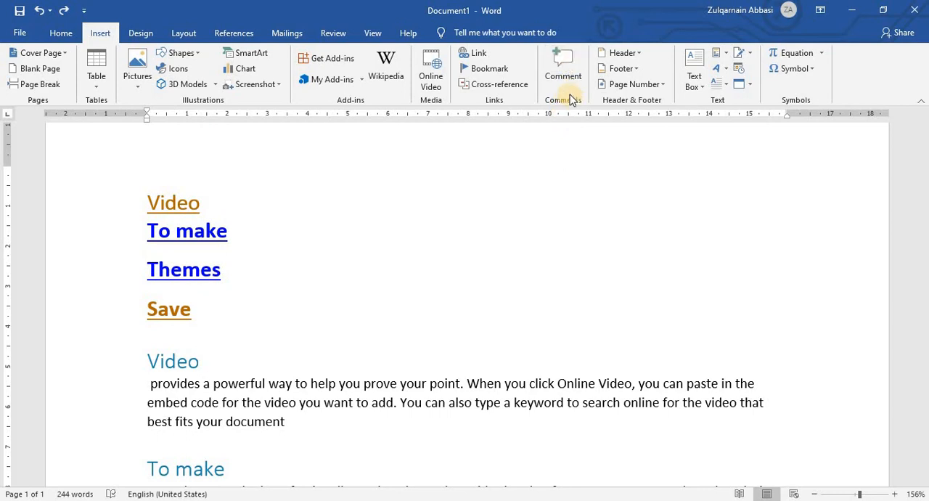
Start an empty paragraph after the last line of the "Reading" section.
{"action": "scroll", "coordinate": [571, 103], "scroll_direction": "down", "scroll_amount": 1}
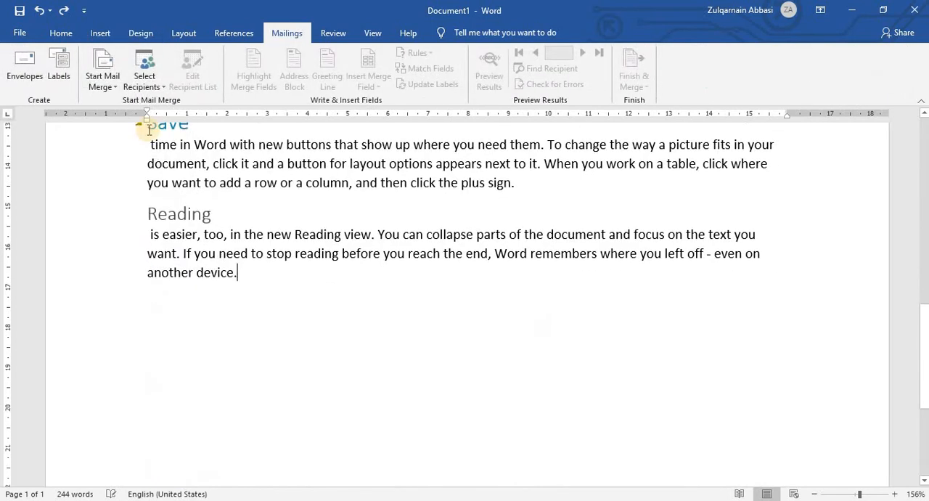
{"action": "left_click", "coordinate": [102, 34]}
{"action": "key", "text": "Return"}
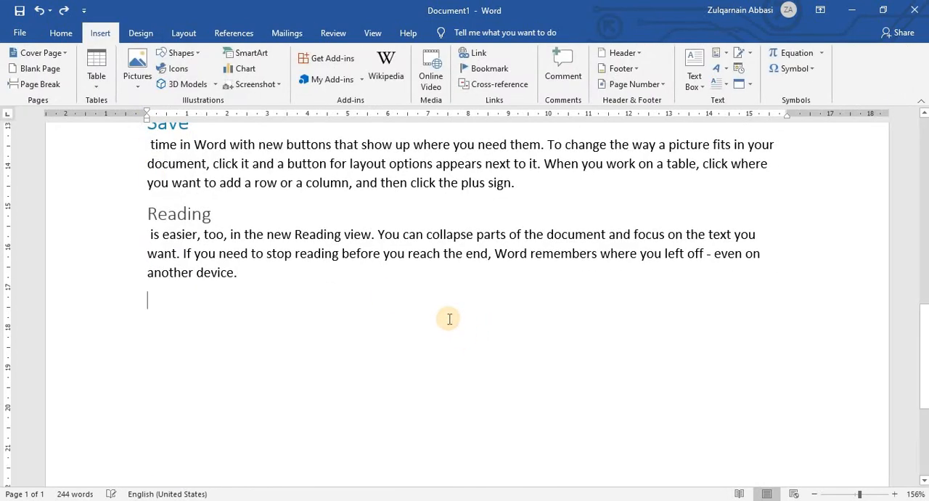
Add a comment reading "New themes" to the "Themes" heading.
{"action": "scroll", "coordinate": [448, 318], "scroll_direction": "up", "scroll_amount": 4}
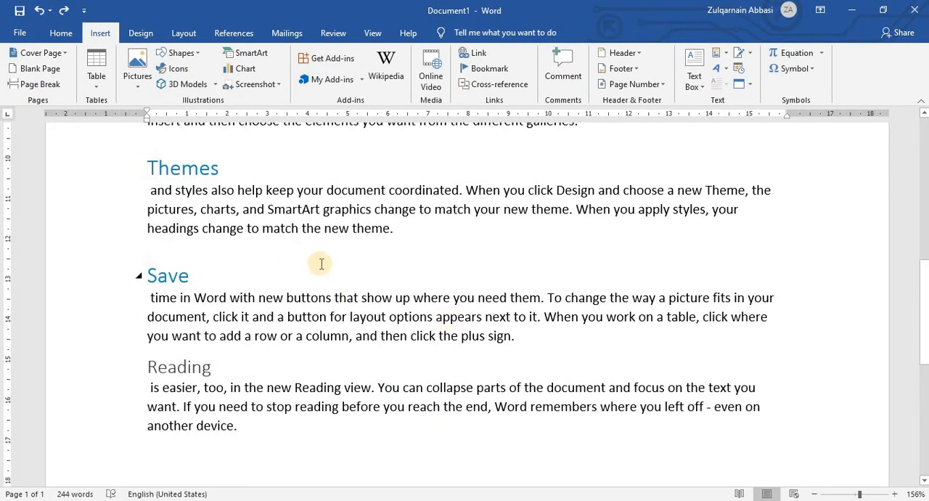
{"action": "scroll", "coordinate": [247, 211], "scroll_direction": "up", "scroll_amount": 1}
{"action": "left_click_drag", "start_coordinate": [225, 221], "coordinate": [139, 218]}
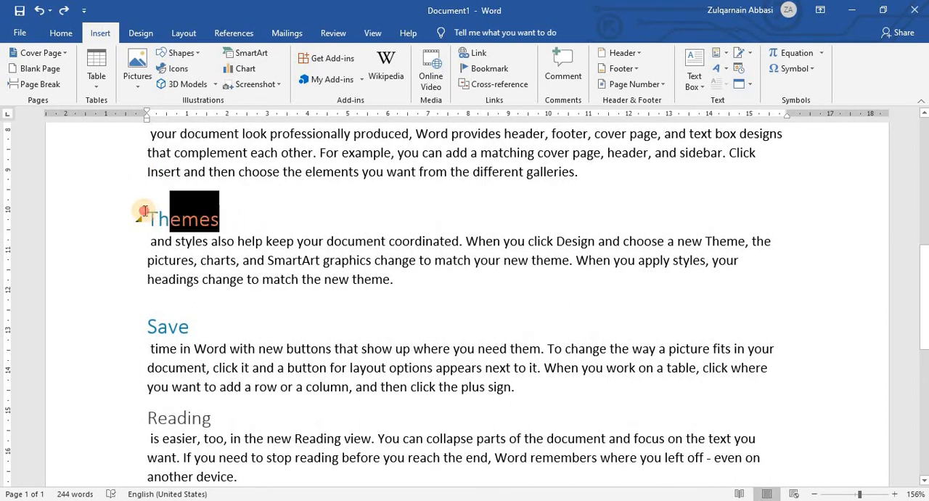
{"action": "left_click", "coordinate": [223, 218]}
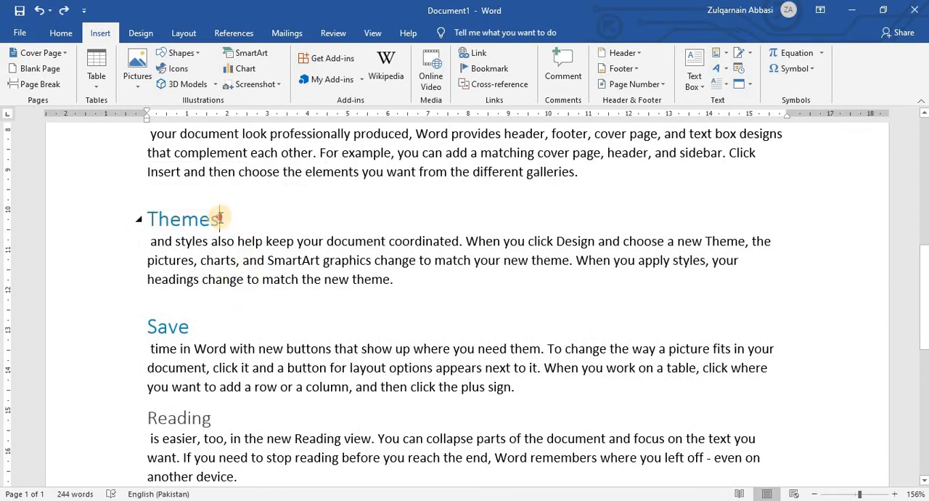
{"action": "left_click_drag", "start_coordinate": [221, 217], "coordinate": [144, 214]}
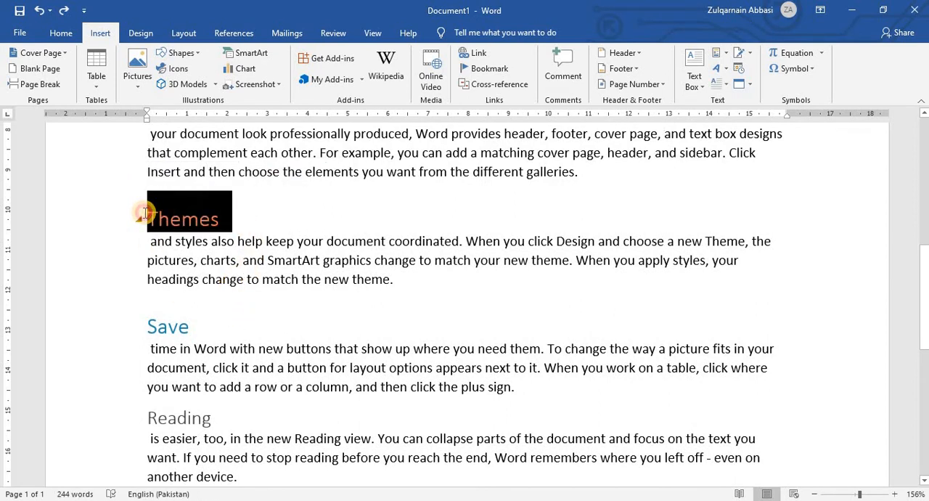
{"action": "left_click", "coordinate": [568, 66]}
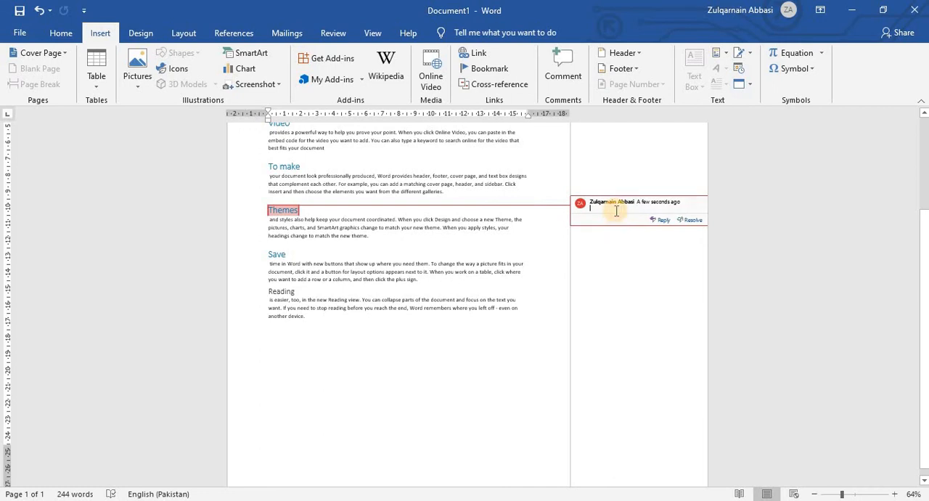
{"action": "type", "text": "ew themes"}
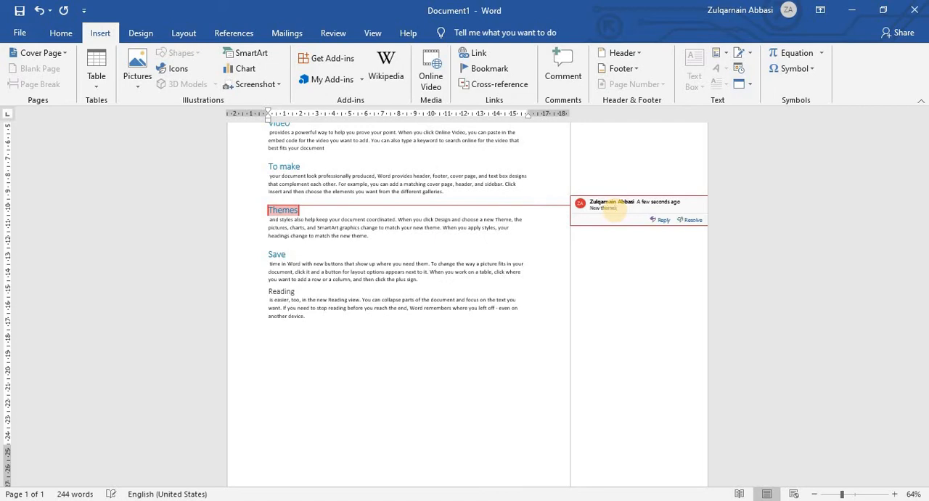
{"action": "left_click", "coordinate": [623, 283]}
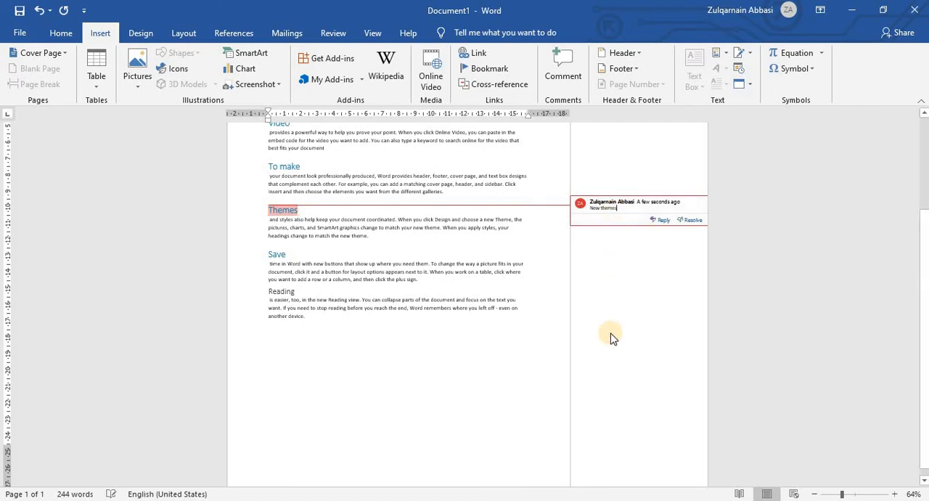
Enlarge the page to 116% and examine how the "New themes" comment relates to the "Themes" heading.
{"action": "scroll", "coordinate": [649, 372], "scroll_direction": "up", "scroll_amount": 3}
{"action": "left_click", "coordinate": [857, 494]}
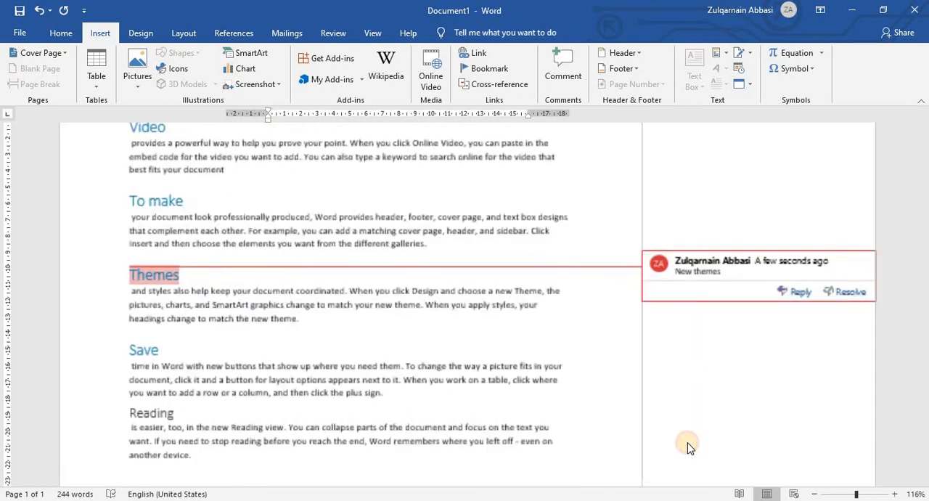
{"action": "left_click", "coordinate": [305, 212]}
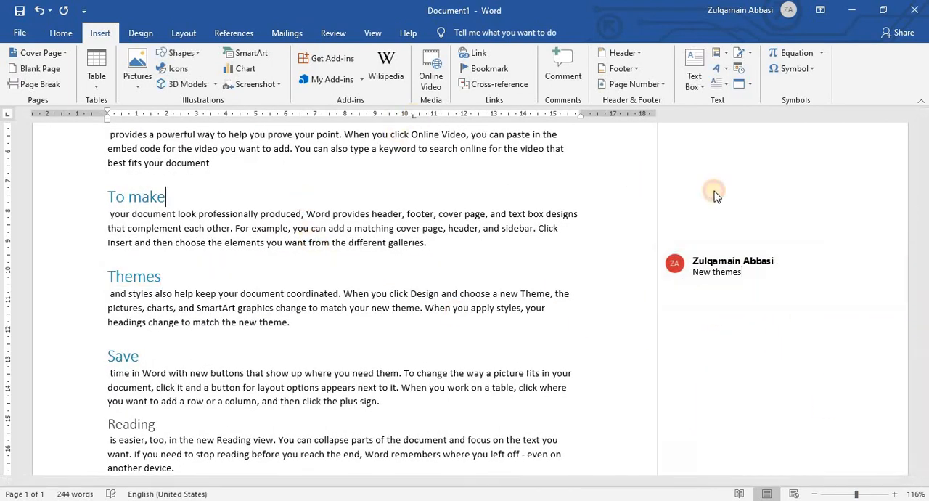
{"action": "triple_click", "coordinate": [703, 272]}
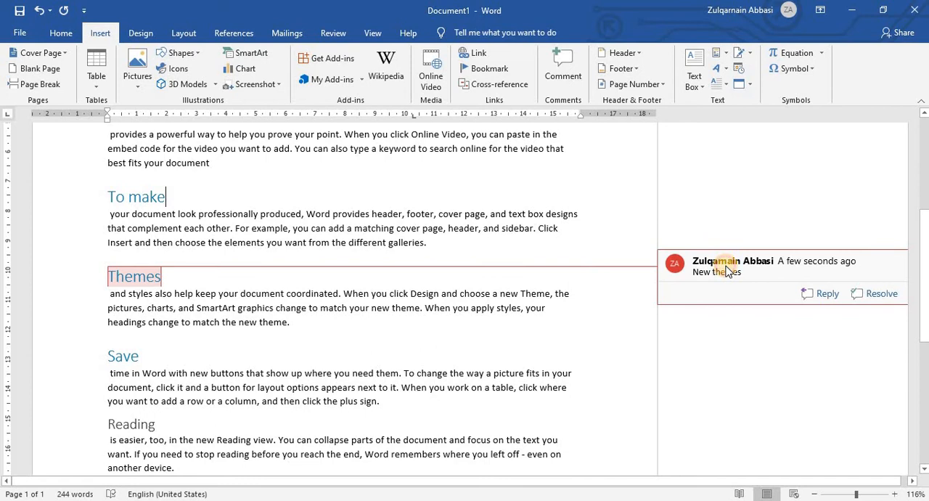
{"action": "double_click", "coordinate": [142, 274]}
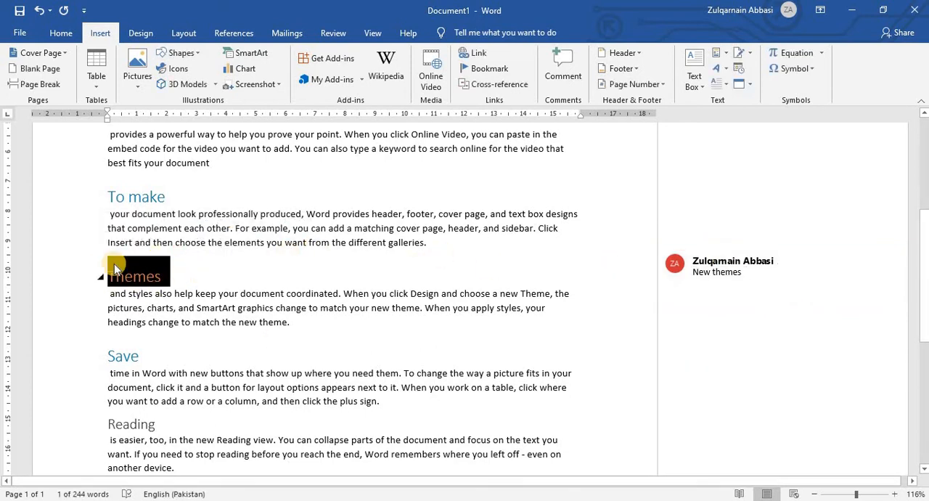
Insert a further, empty comment under the existing "New themes" comment.
{"action": "left_click", "coordinate": [697, 280]}
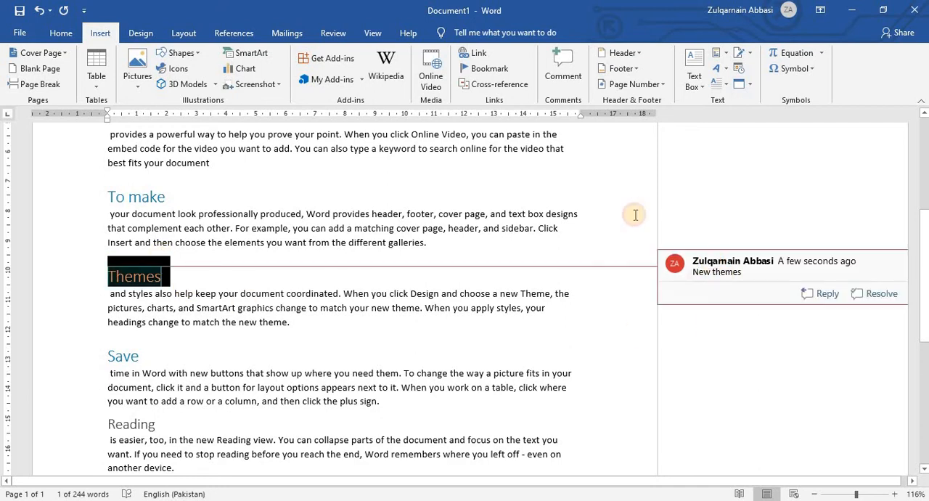
{"action": "left_click", "coordinate": [564, 66]}
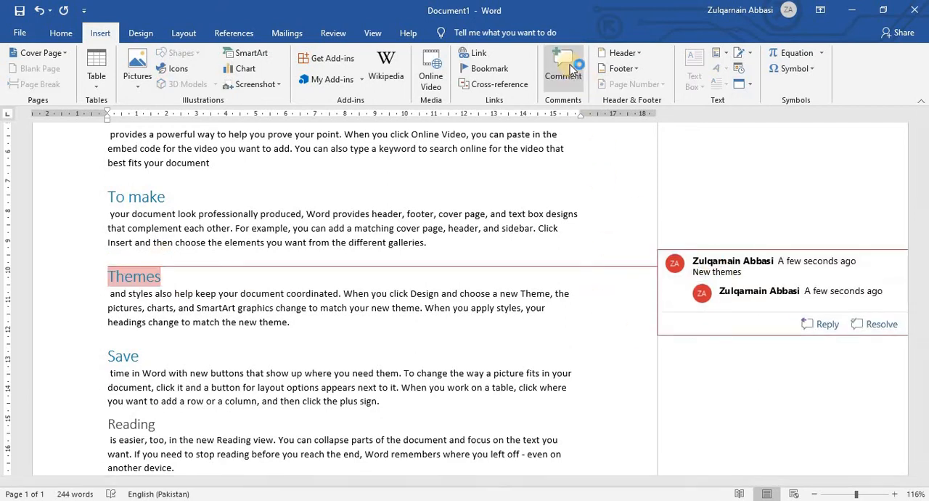
{"action": "right_click", "coordinate": [570, 67]}
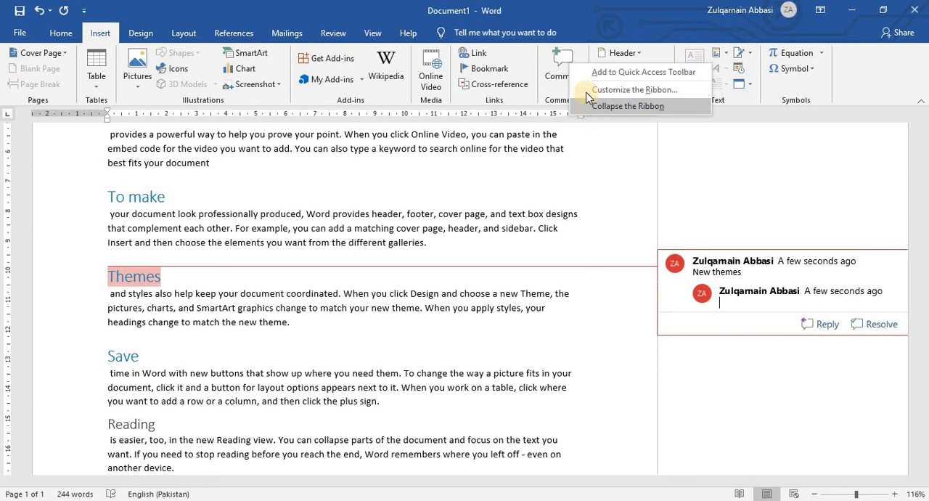
{"action": "left_click", "coordinate": [617, 119]}
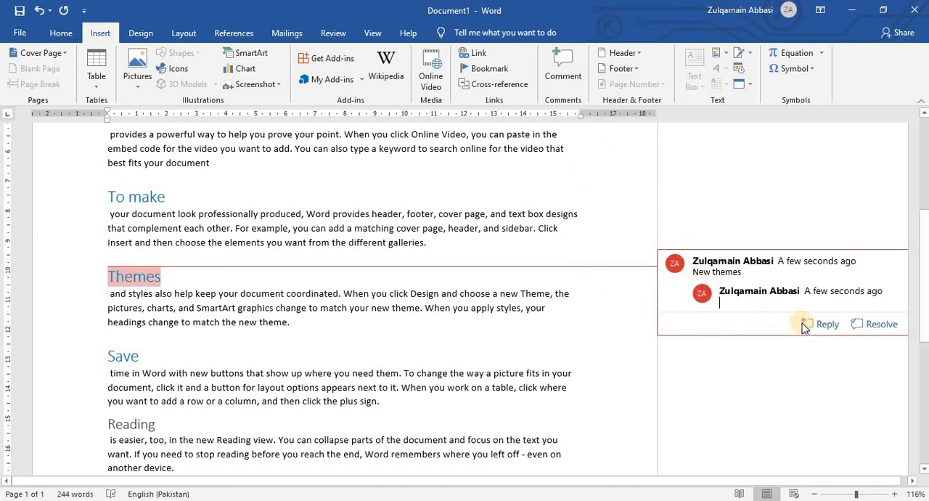
{"action": "right_click", "coordinate": [708, 257]}
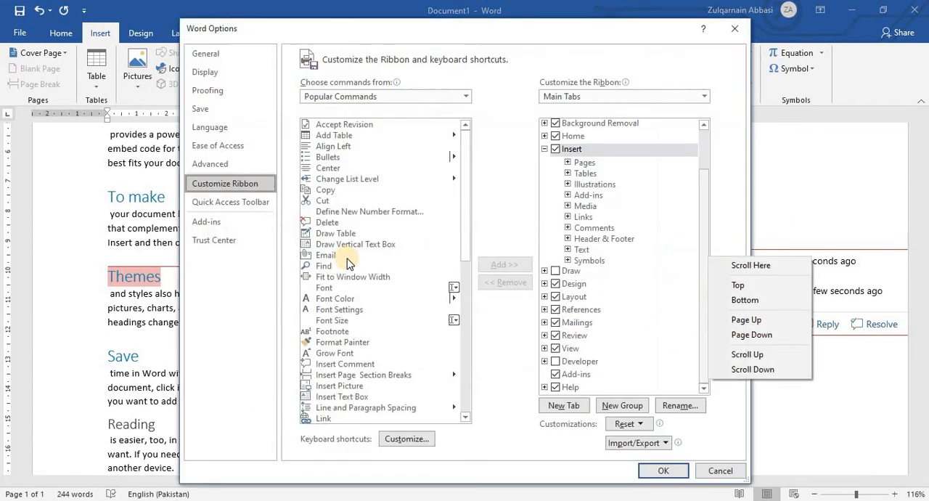
{"action": "left_click", "coordinate": [715, 470]}
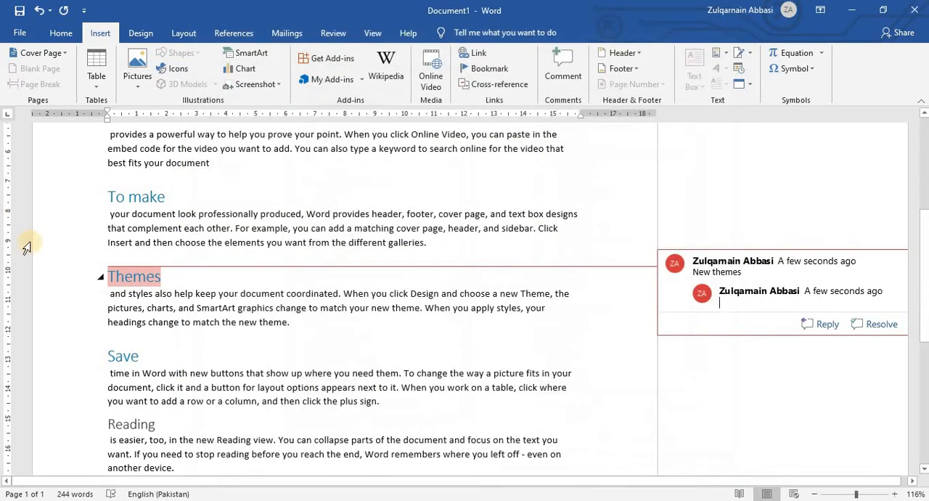
Try clearing all formatting from the "Themes" heading and the start of its paragraph, and undo the change.
{"action": "right_click", "coordinate": [148, 273]}
{"action": "left_click", "coordinate": [109, 276]}
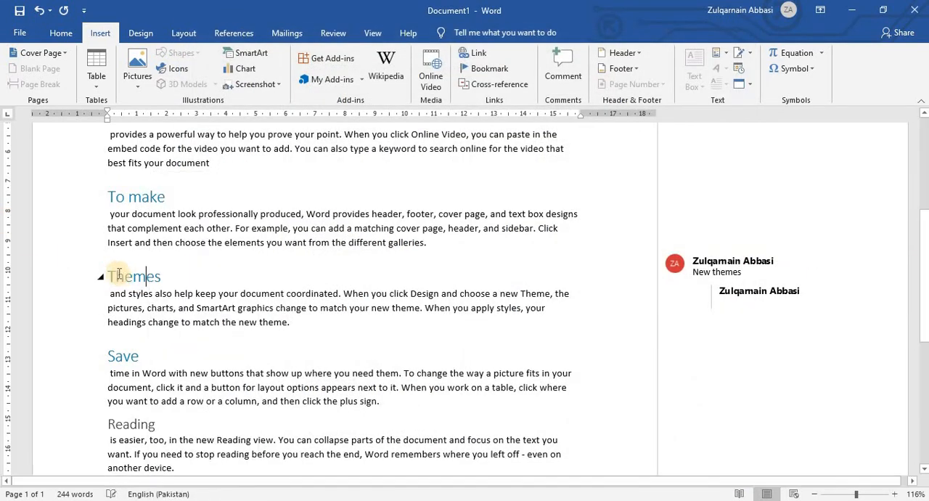
{"action": "left_click", "coordinate": [240, 293], "text": "shift"}
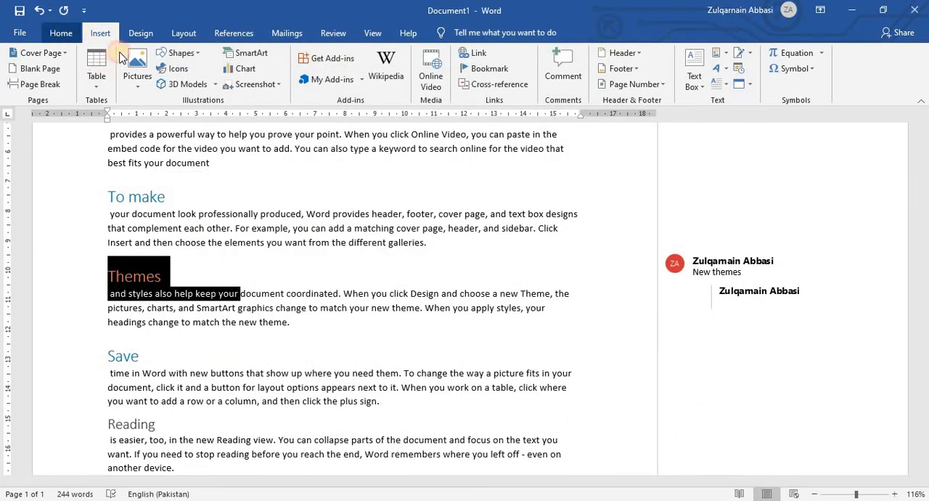
{"action": "left_click", "coordinate": [61, 33]}
{"action": "left_click", "coordinate": [294, 58]}
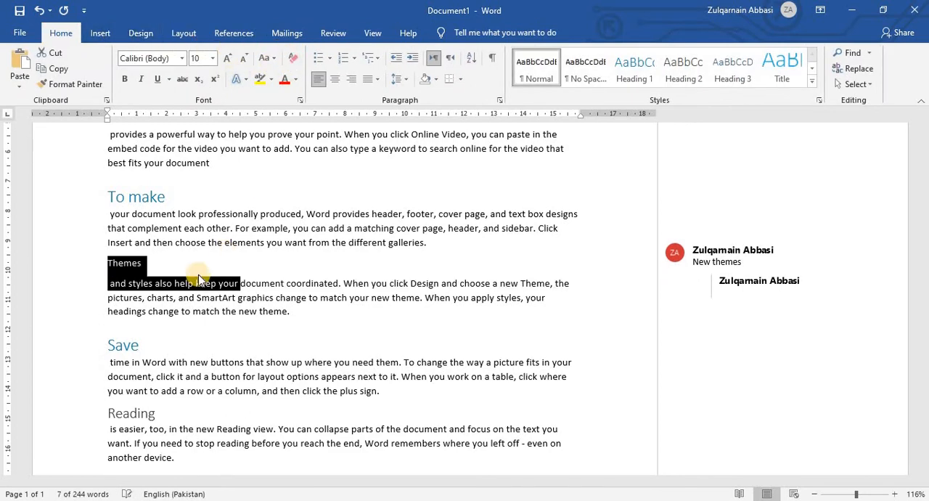
{"action": "key", "text": "ctrl+z"}
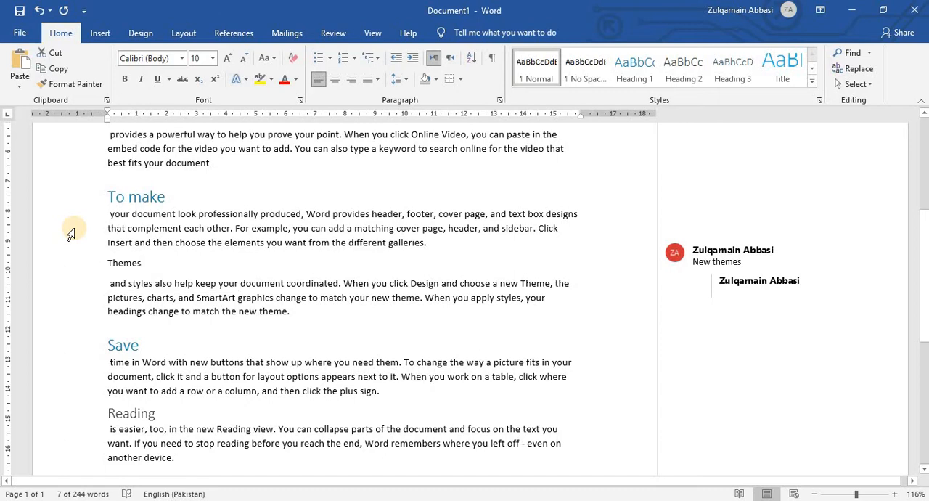
{"action": "key", "text": "ctrl+z"}
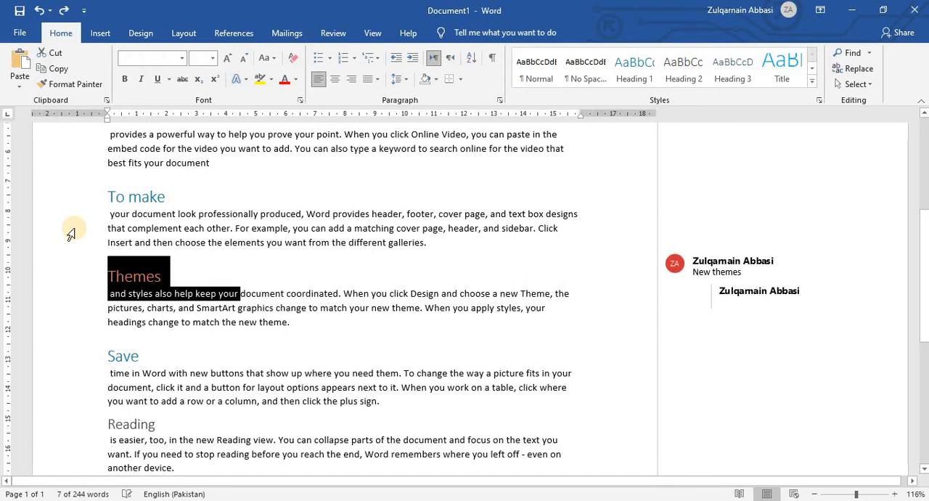
{"action": "left_click", "coordinate": [84, 11]}
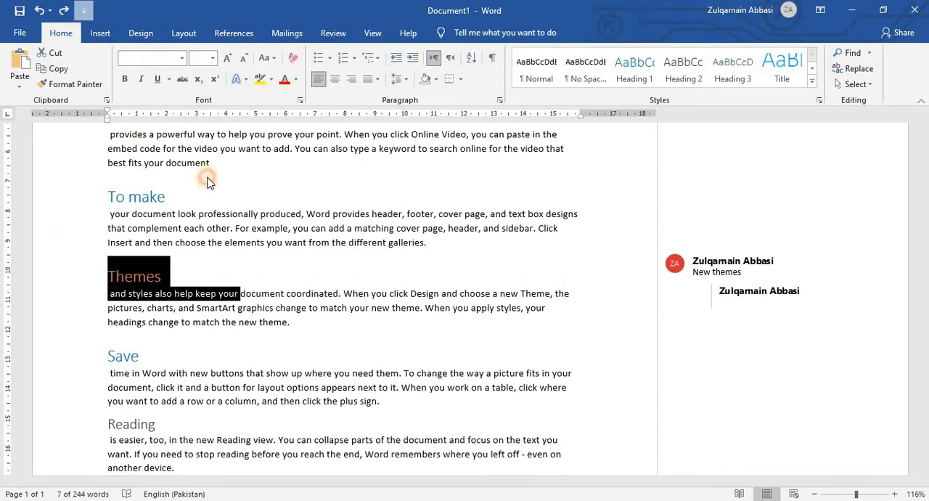
{"action": "left_click", "coordinate": [326, 219]}
Add two empty replies to the "New themes" comment thread and mark the thread as resolved.
{"action": "left_click", "coordinate": [100, 33]}
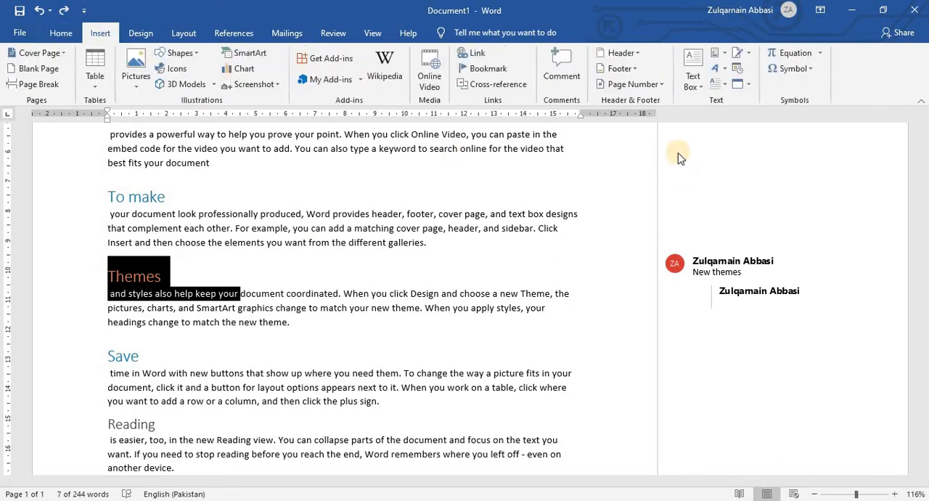
{"action": "left_click", "coordinate": [715, 276]}
{"action": "left_click", "coordinate": [827, 324]}
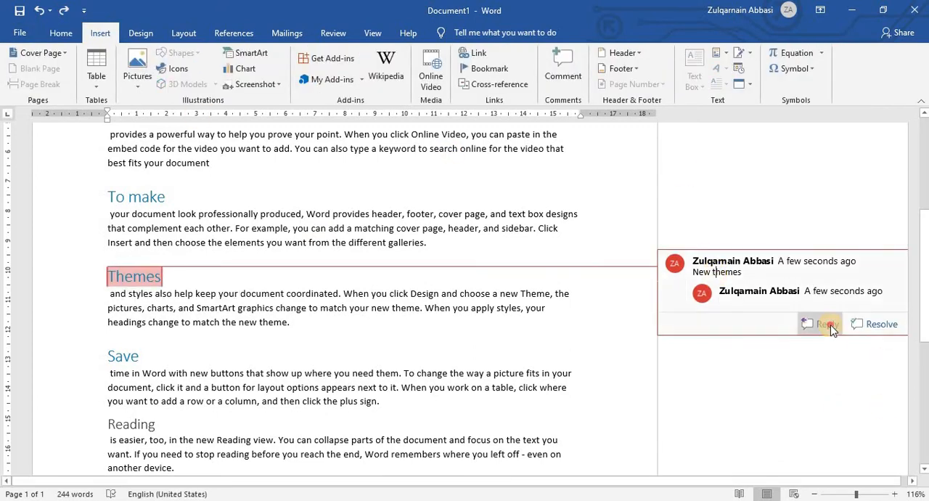
{"action": "left_click", "coordinate": [881, 354]}
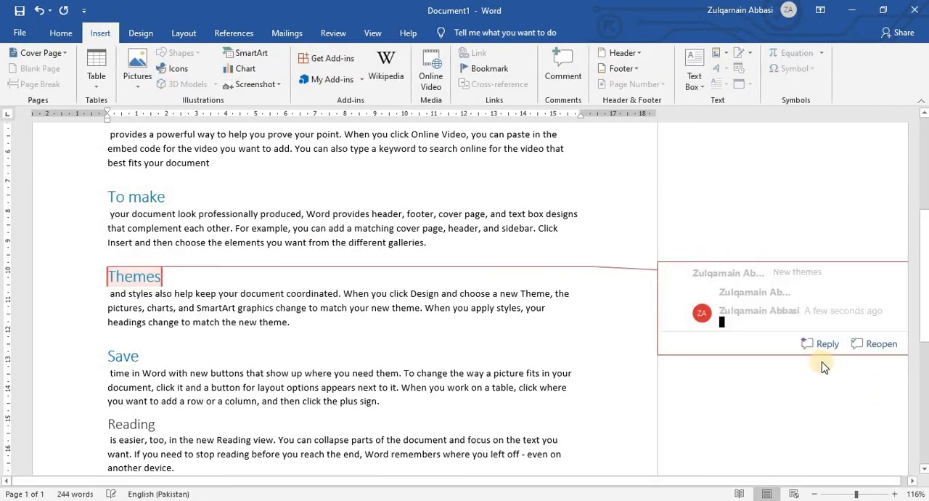
{"action": "left_click", "coordinate": [806, 364]}
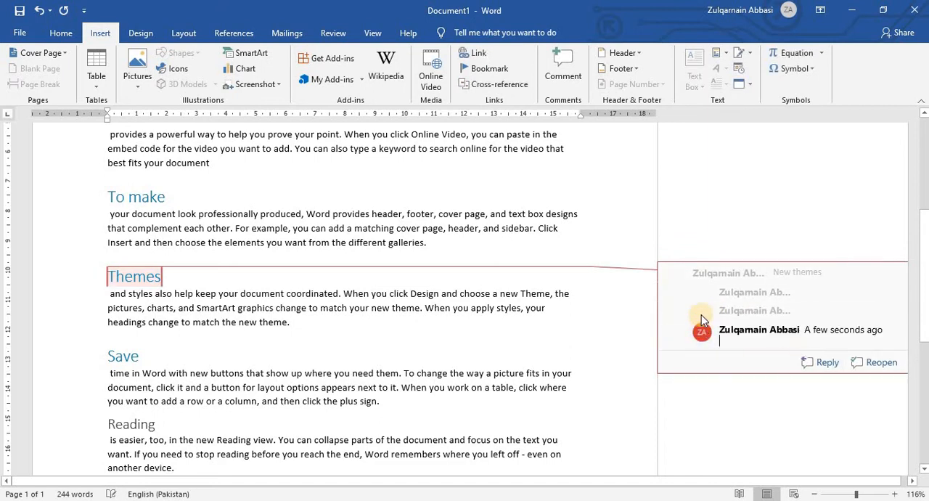
{"action": "left_click", "coordinate": [330, 243]}
{"action": "left_click_drag", "start_coordinate": [290, 217], "coordinate": [331, 216]}
{"action": "left_click_drag", "start_coordinate": [423, 246], "coordinate": [354, 229]}
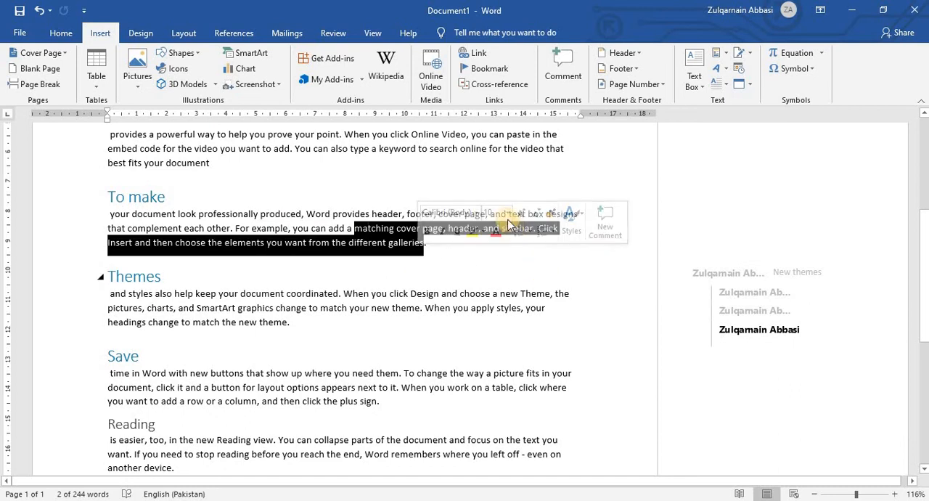
{"action": "left_click_drag", "start_coordinate": [501, 197], "coordinate": [527, 215]}
{"action": "scroll", "coordinate": [660, 297], "scroll_direction": "up", "scroll_amount": 3}
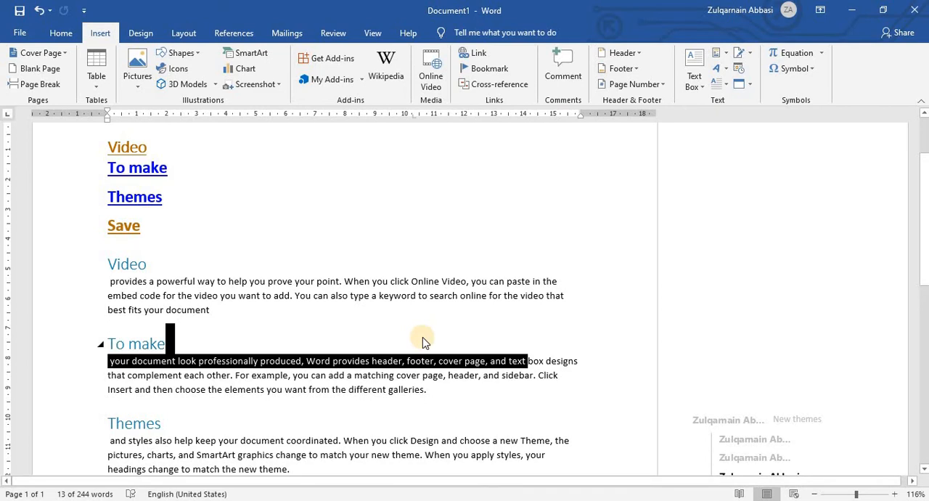
Delete the document's entire content and insert blank pages to make a six-page document.
{"action": "key", "text": "ctrl+a"}
{"action": "key", "text": "Delete"}
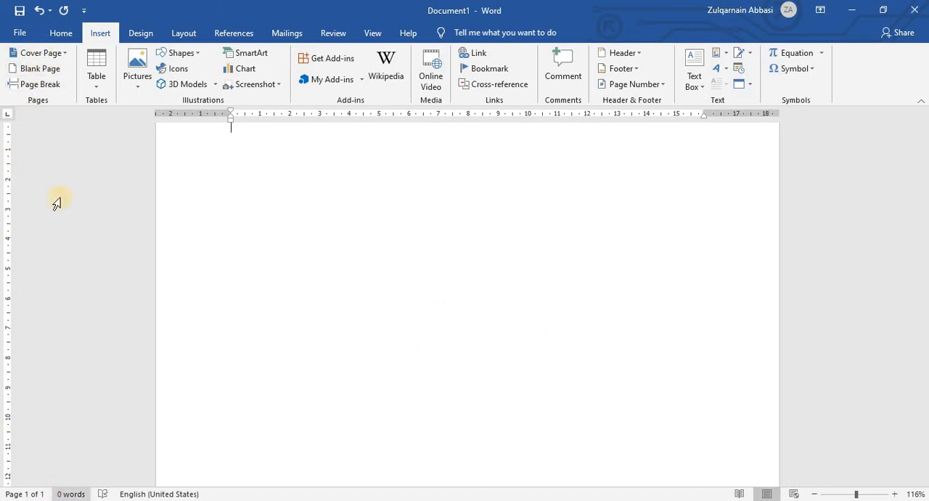
{"action": "left_click", "coordinate": [36, 74]}
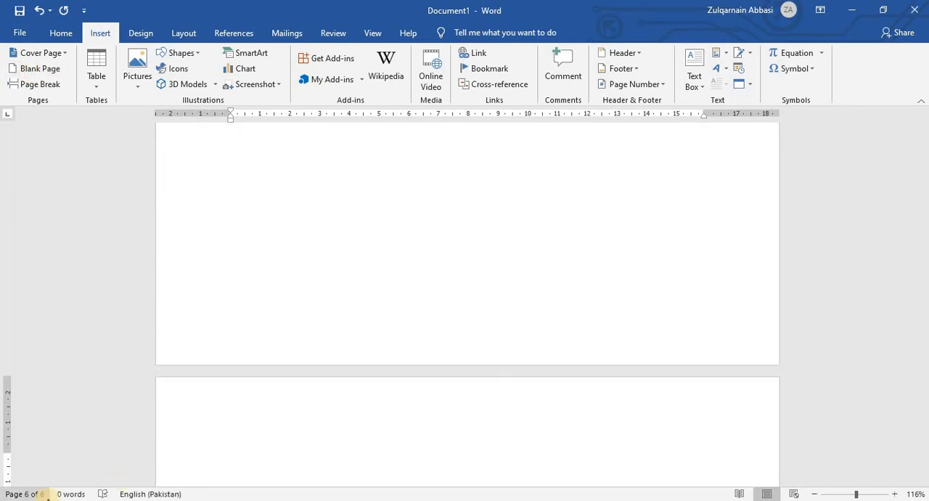
Insert further blank pages to extend the document to ten pages, and return to its beginning.
{"action": "left_click", "coordinate": [31, 70]}
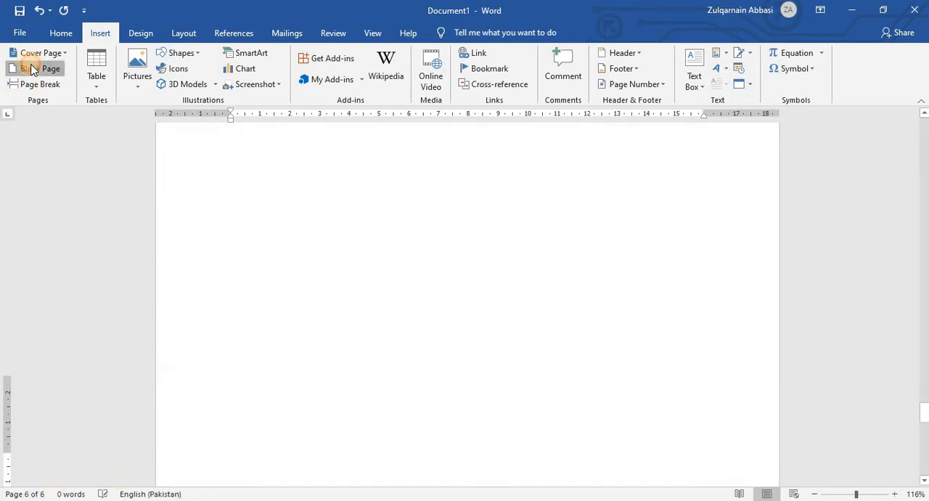
{"action": "left_click", "coordinate": [31, 70]}
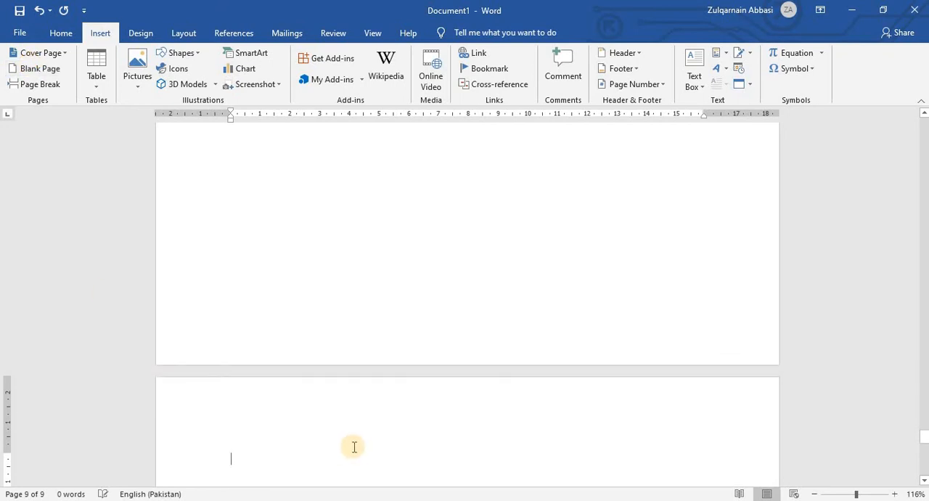
{"action": "key", "text": "ctrl+Home"}
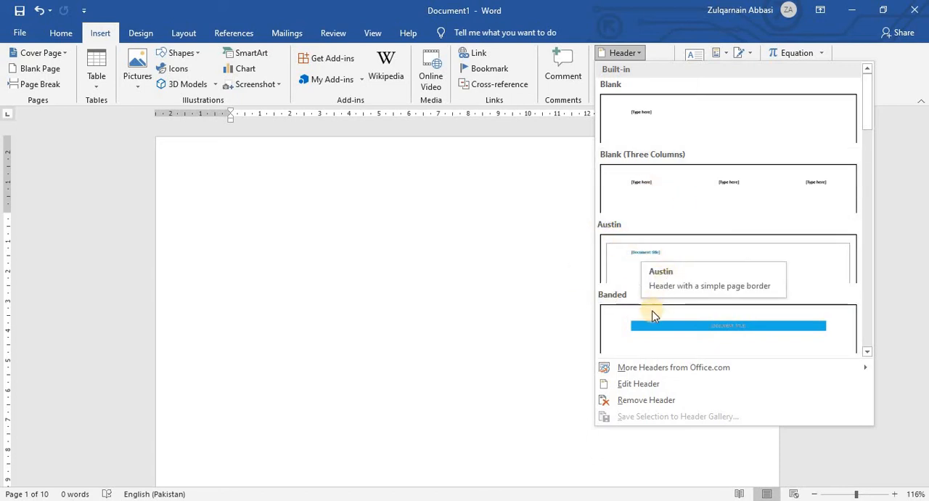
Insert the built-in Facet (Even Page) header with its page number and close header editing.
{"action": "scroll", "coordinate": [649, 314], "scroll_direction": "down", "scroll_amount": 3}
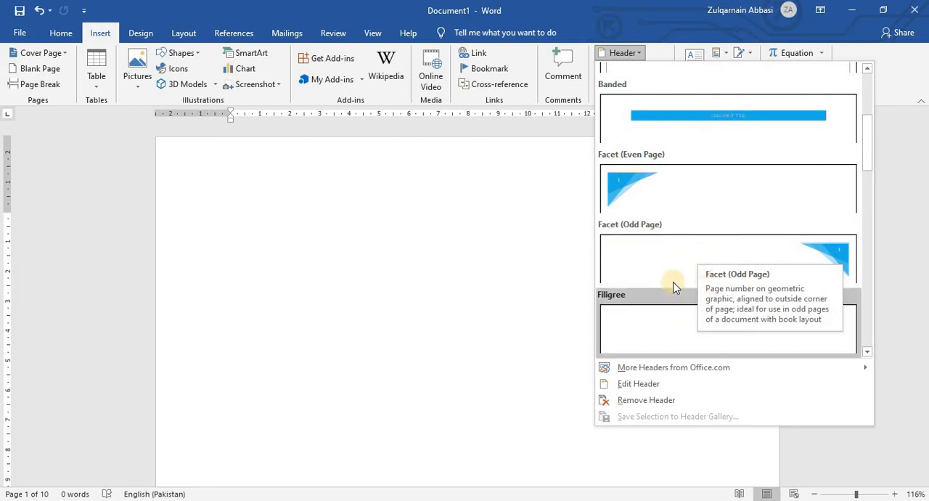
{"action": "left_click", "coordinate": [621, 369]}
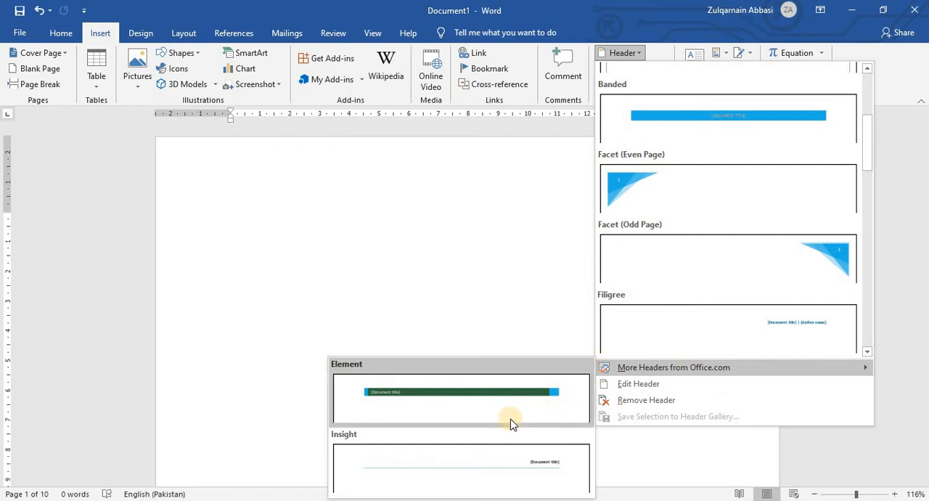
{"action": "left_click", "coordinate": [681, 186]}
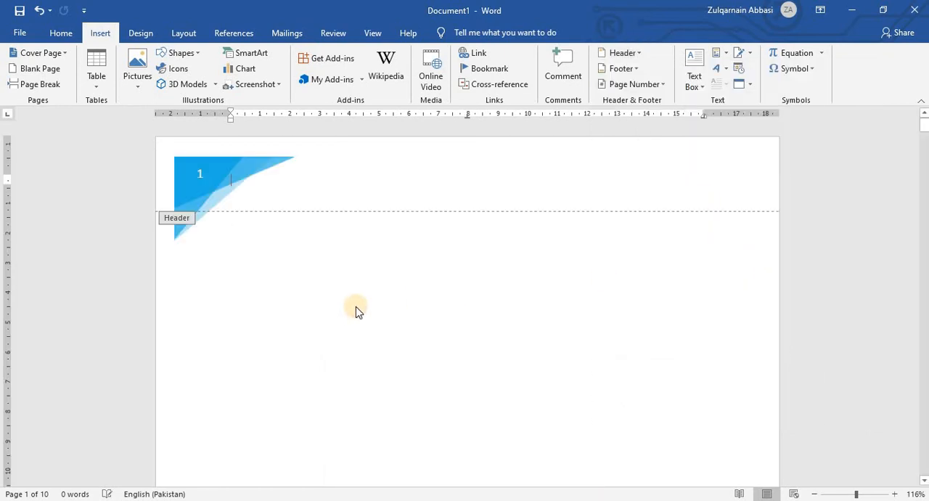
{"action": "left_click", "coordinate": [202, 176]}
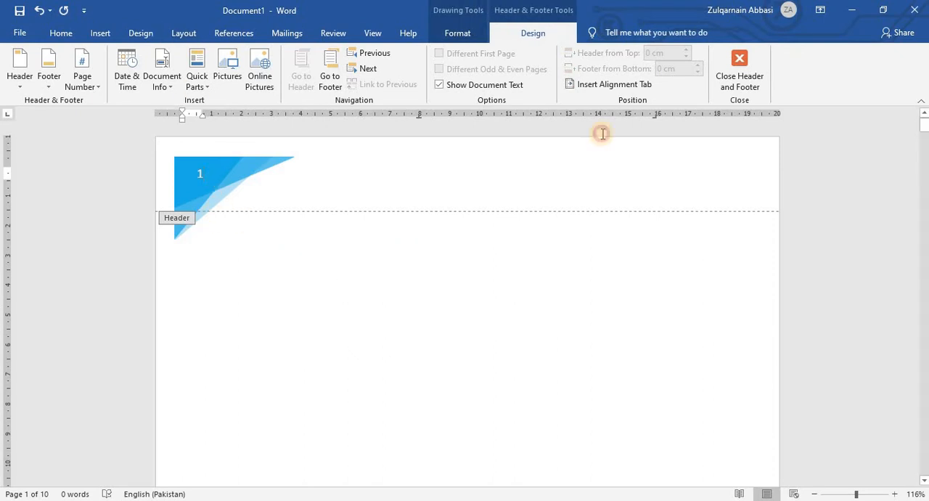
{"action": "left_click", "coordinate": [733, 94]}
Examine the header graphic and page numbering across the document, from the first page to the last.
{"action": "scroll", "coordinate": [509, 235], "scroll_direction": "down", "scroll_amount": 10}
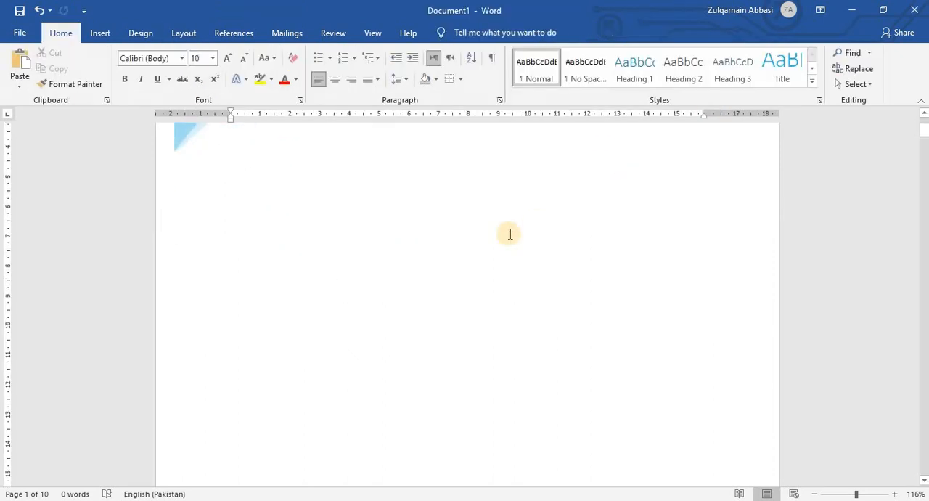
{"action": "scroll", "coordinate": [510, 233], "scroll_direction": "down", "scroll_amount": 8}
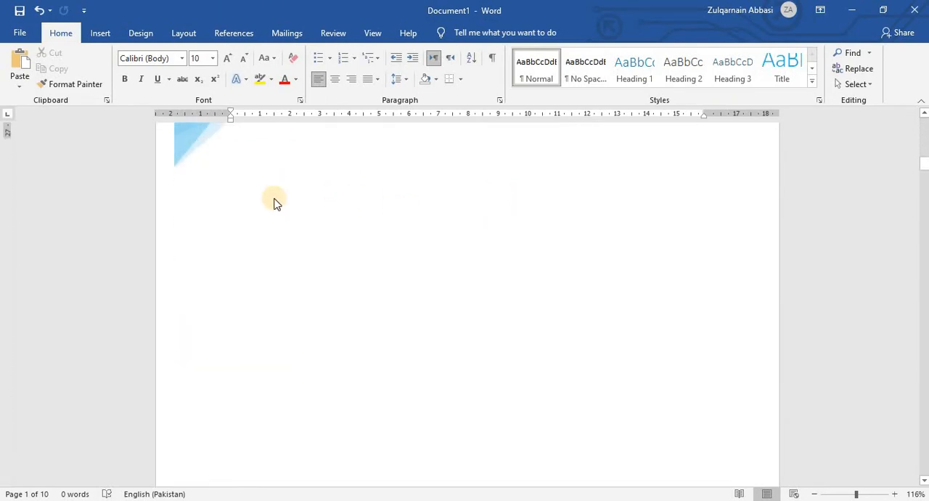
{"action": "scroll", "coordinate": [268, 203], "scroll_direction": "up", "scroll_amount": 2}
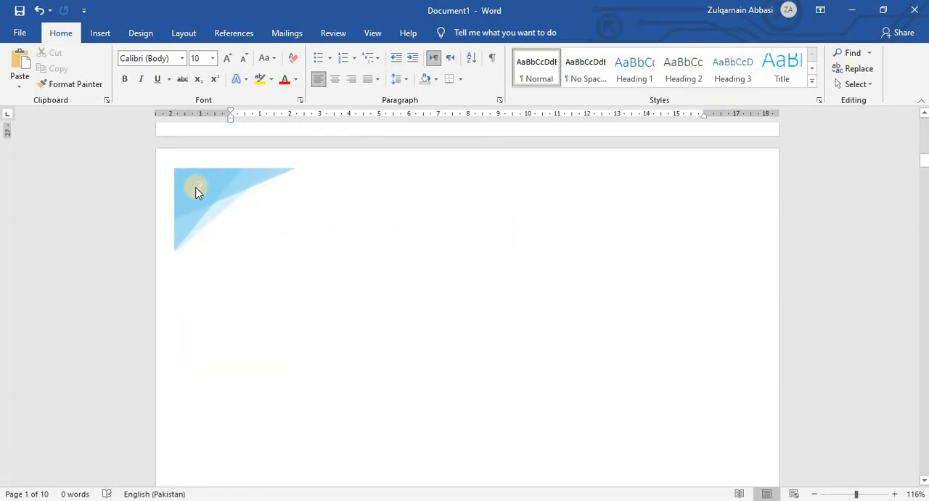
{"action": "scroll", "coordinate": [201, 201], "scroll_direction": "down", "scroll_amount": 4}
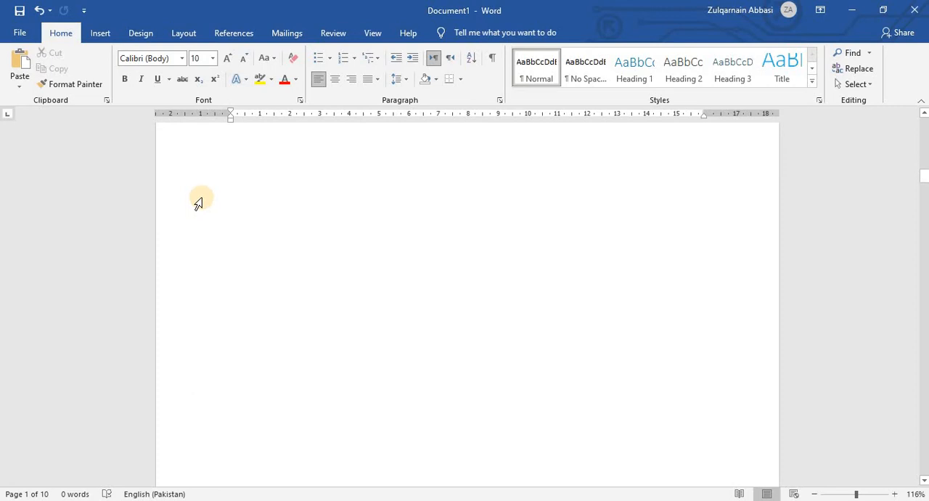
{"action": "scroll", "coordinate": [198, 203], "scroll_direction": "up", "scroll_amount": 4}
{"action": "scroll", "coordinate": [200, 202], "scroll_direction": "down", "scroll_amount": 3}
{"action": "scroll", "coordinate": [199, 202], "scroll_direction": "up", "scroll_amount": 1}
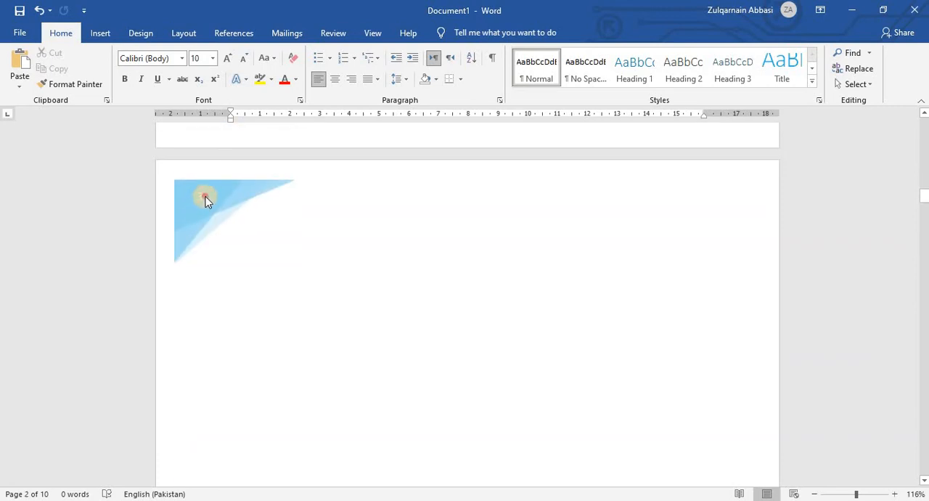
{"action": "left_click", "coordinate": [239, 274]}
{"action": "scroll", "coordinate": [249, 273], "scroll_direction": "down", "scroll_amount": 10}
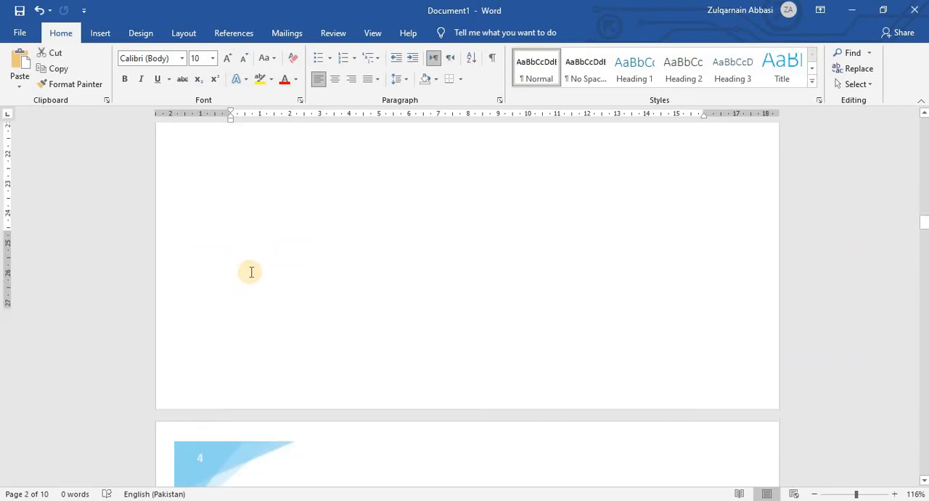
{"action": "scroll", "coordinate": [239, 283], "scroll_direction": "down", "scroll_amount": 4}
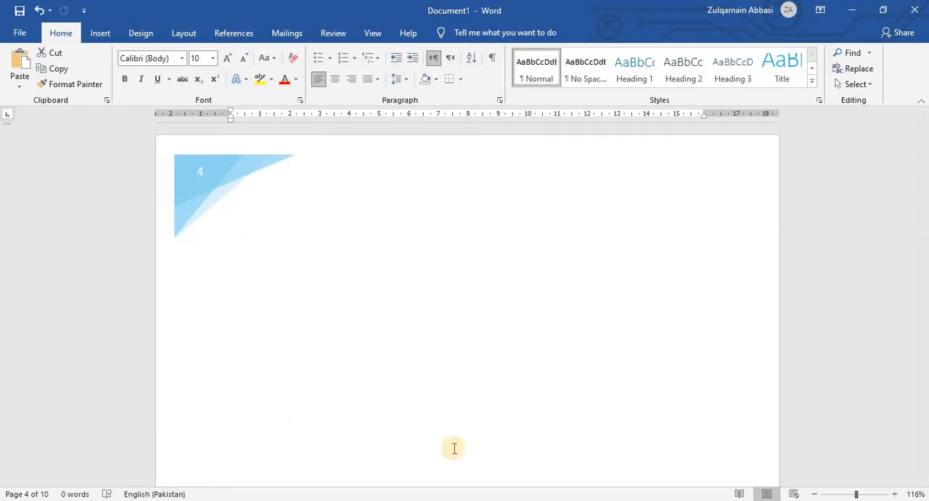
{"action": "key", "text": "ctrl+End"}
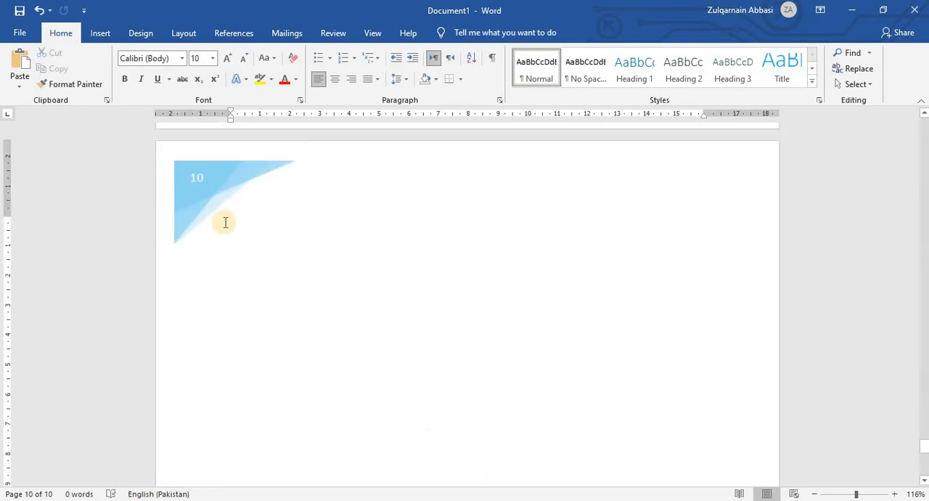
{"action": "left_click", "coordinate": [204, 182]}
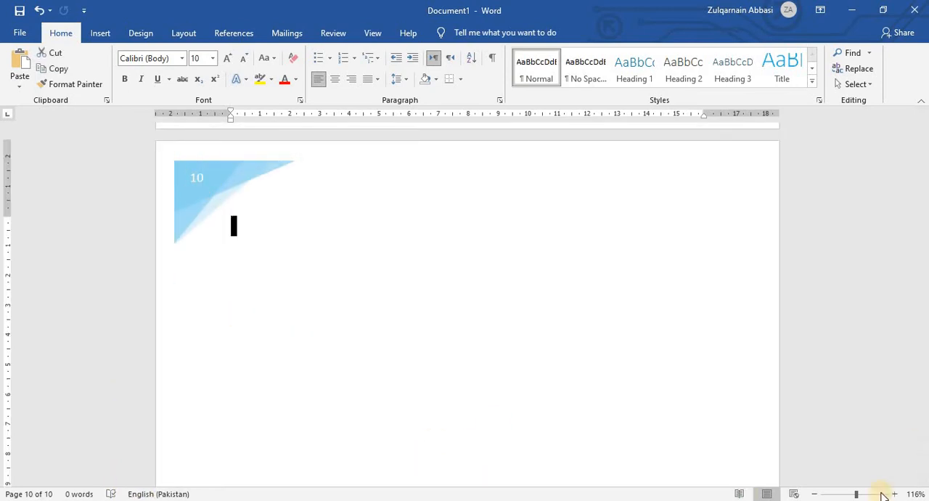
{"action": "key", "text": "ctrl+Home"}
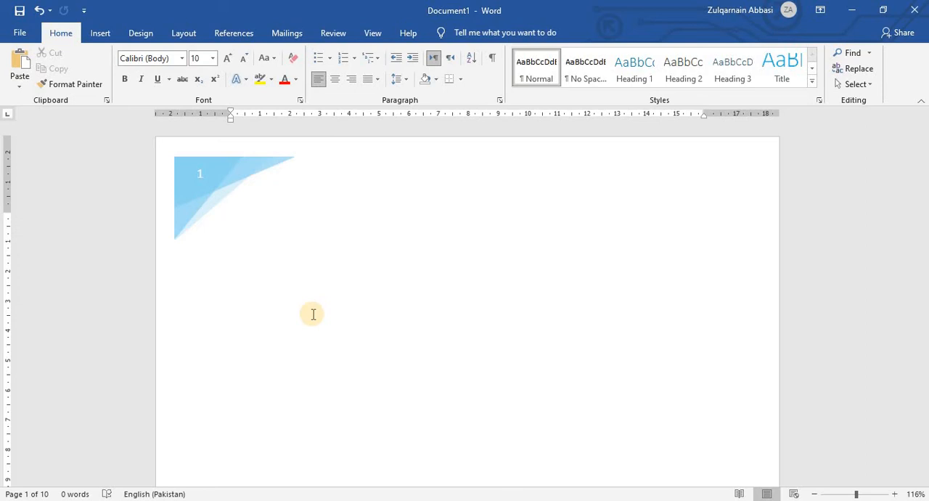
{"action": "key", "text": "ctrl+End"}
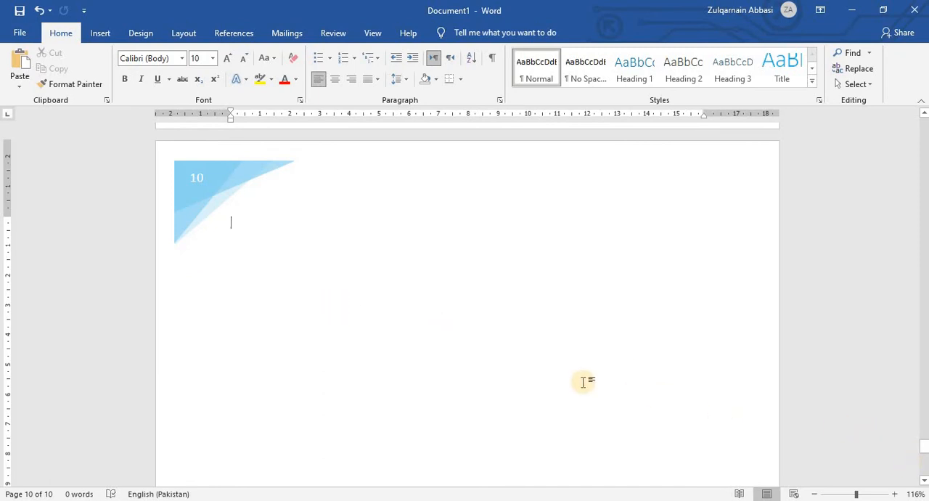
{"action": "scroll", "coordinate": [583, 381], "scroll_direction": "up", "scroll_amount": 10}
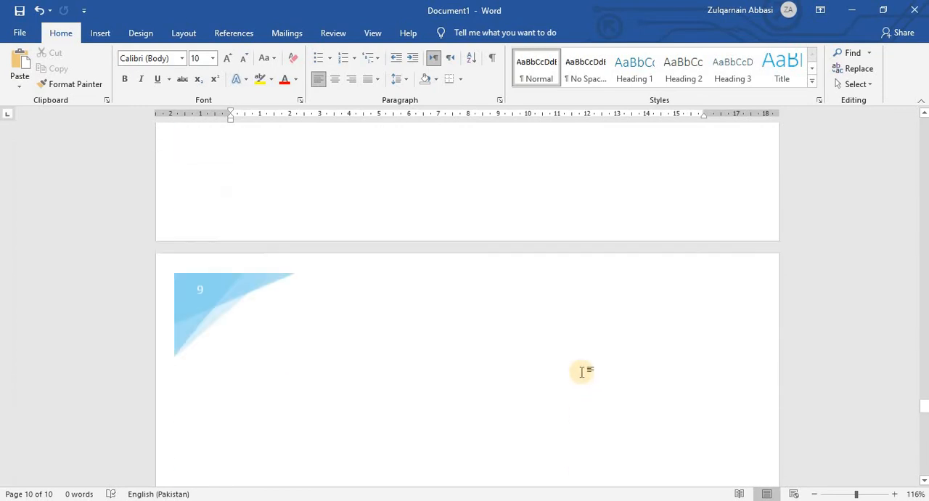
{"action": "scroll", "coordinate": [583, 372], "scroll_direction": "up", "scroll_amount": 15}
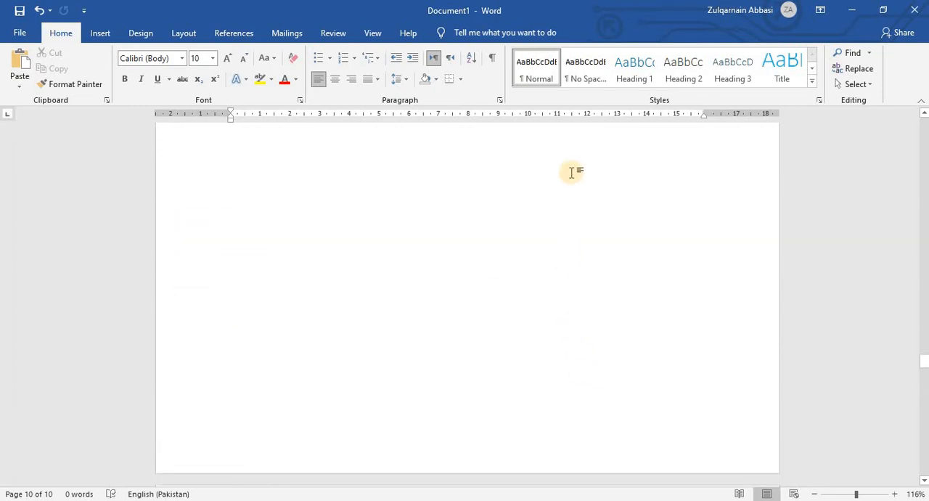
{"action": "key", "text": "ctrl+Home"}
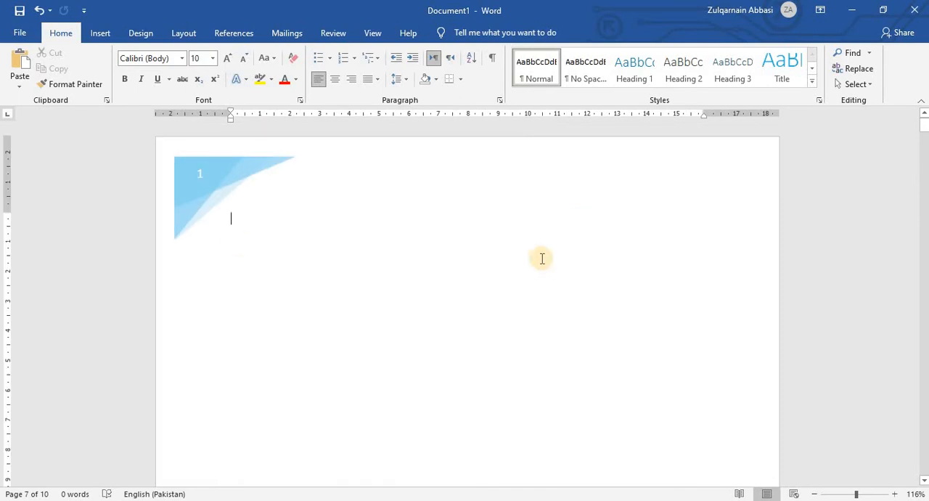
Replace the Facet header with an empty Blank header and close header editing.
{"action": "left_click", "coordinate": [100, 33]}
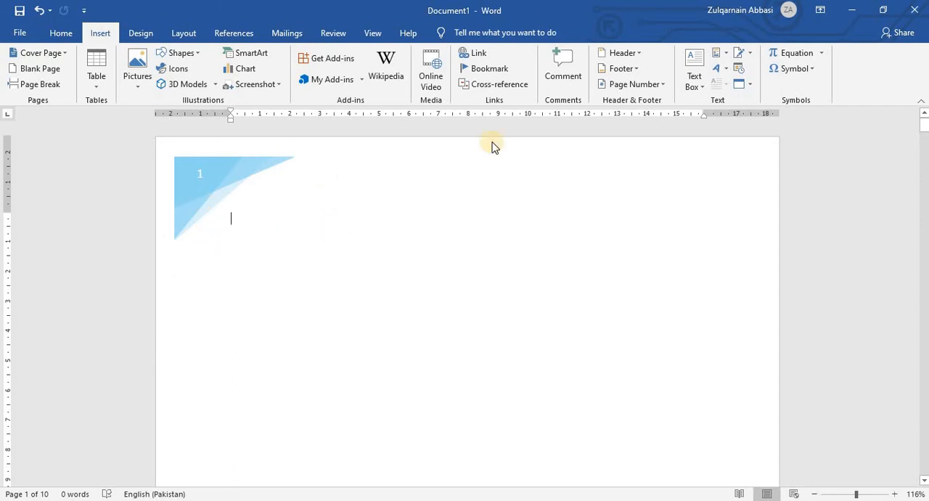
{"action": "left_click", "coordinate": [638, 55]}
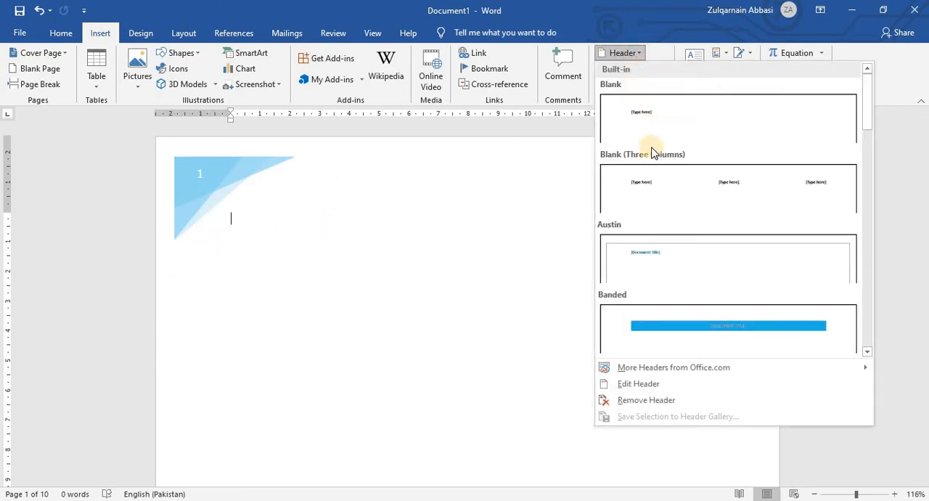
{"action": "left_click", "coordinate": [591, 122]}
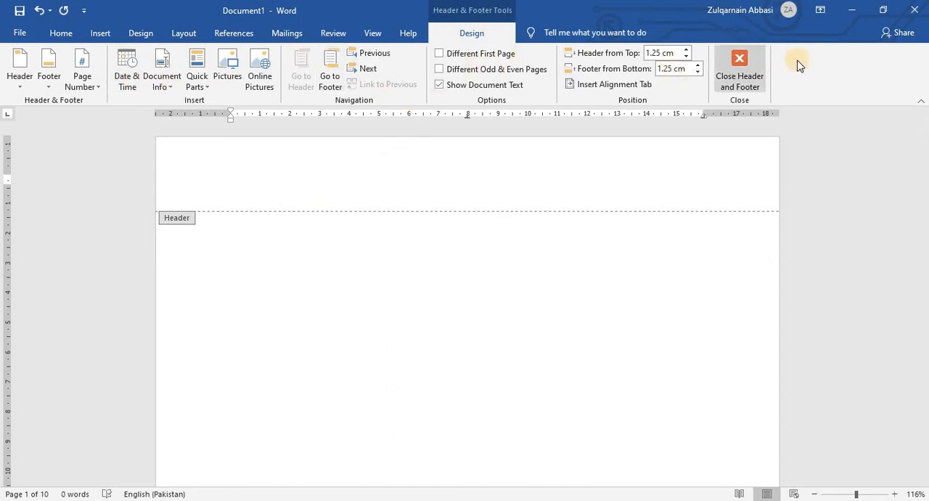
{"action": "left_click", "coordinate": [729, 80]}
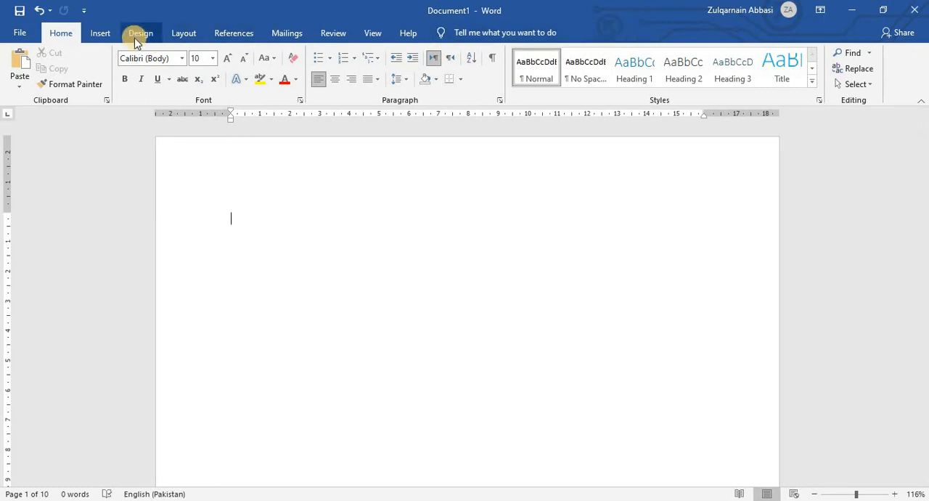
Insert the built-in Austin footer with its page border and page number, and close footer editing.
{"action": "left_click", "coordinate": [100, 32]}
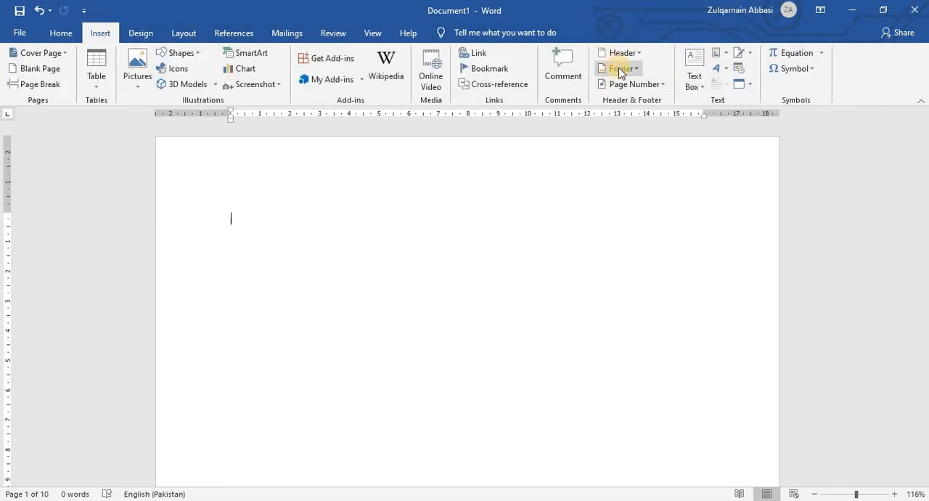
{"action": "left_click", "coordinate": [621, 69]}
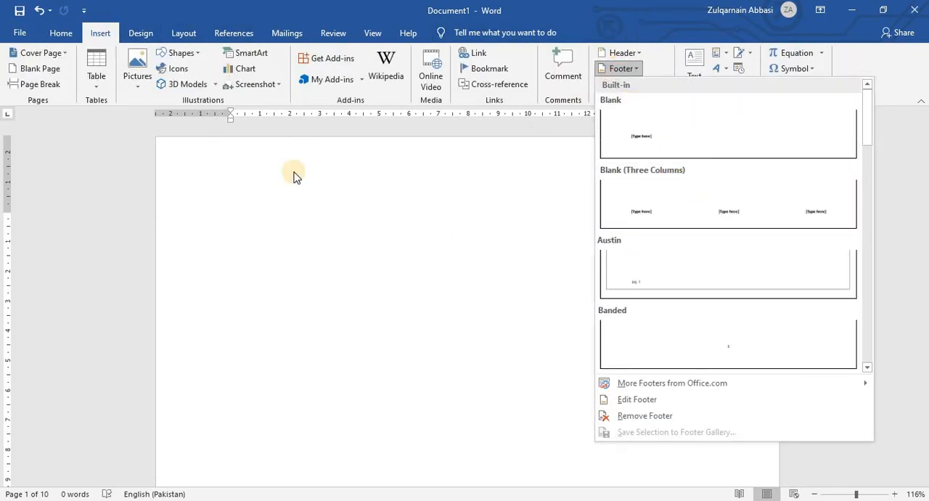
{"action": "left_click", "coordinate": [749, 37]}
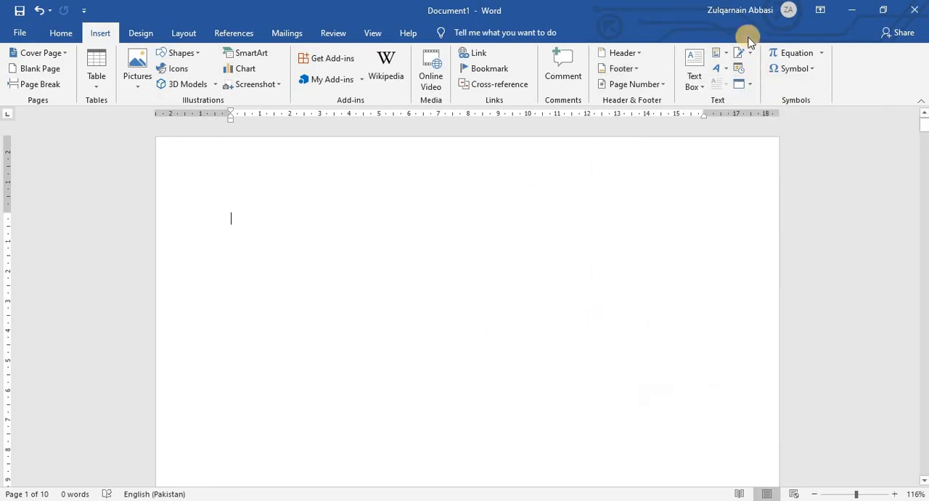
{"action": "left_click", "coordinate": [634, 70]}
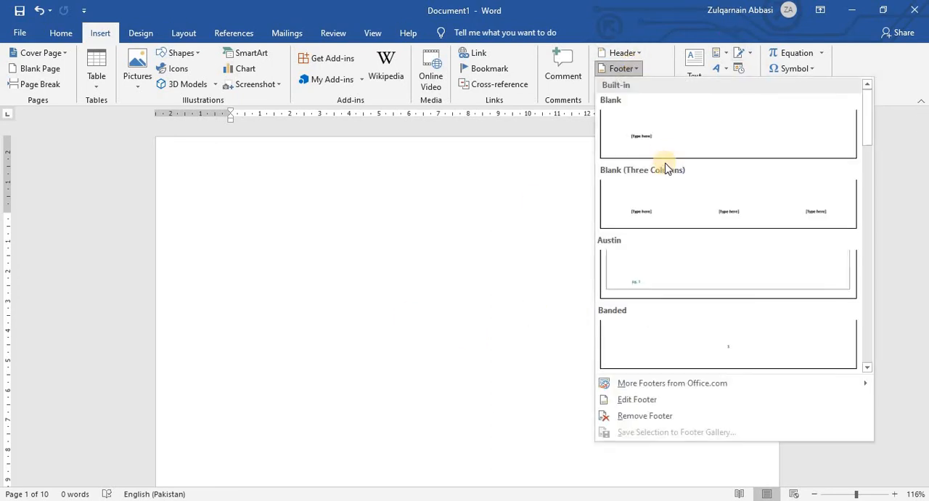
{"action": "left_click", "coordinate": [650, 300]}
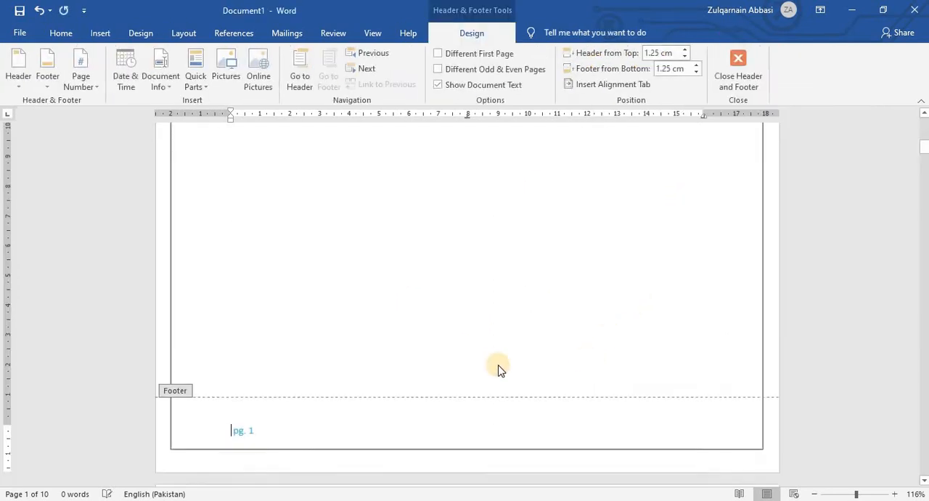
{"action": "left_click", "coordinate": [738, 66]}
Check the footer's page number and border on the first few pages and return to the document's beginning.
{"action": "scroll", "coordinate": [317, 372], "scroll_direction": "down", "scroll_amount": 10}
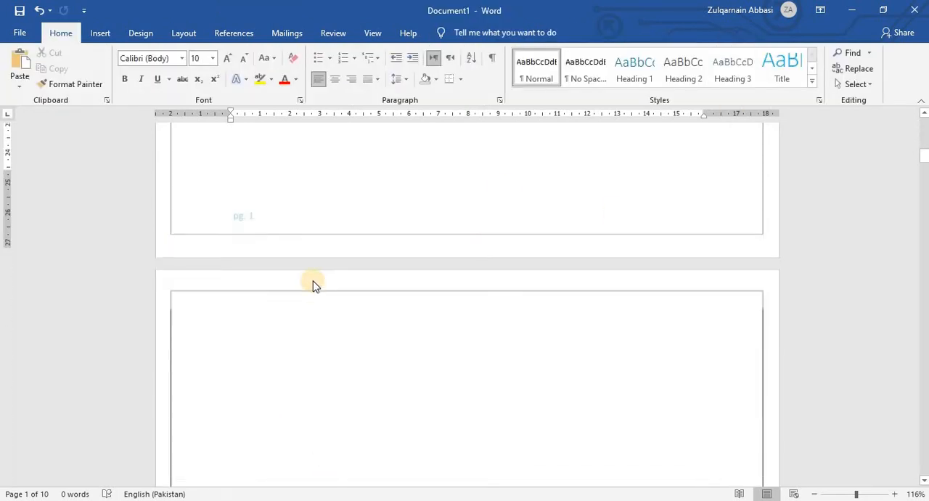
{"action": "scroll", "coordinate": [284, 216], "scroll_direction": "down", "scroll_amount": 15}
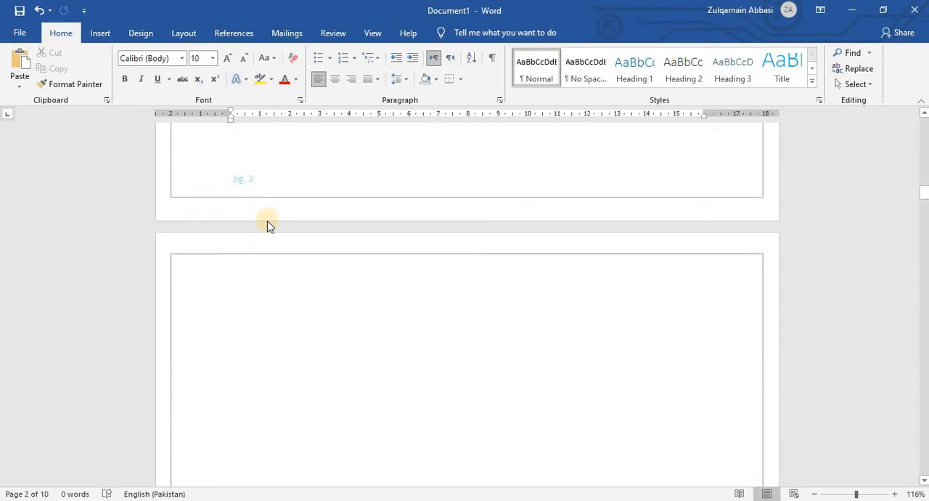
{"action": "scroll", "coordinate": [266, 224], "scroll_direction": "down", "scroll_amount": 12}
{"action": "scroll", "coordinate": [273, 229], "scroll_direction": "down", "scroll_amount": 3}
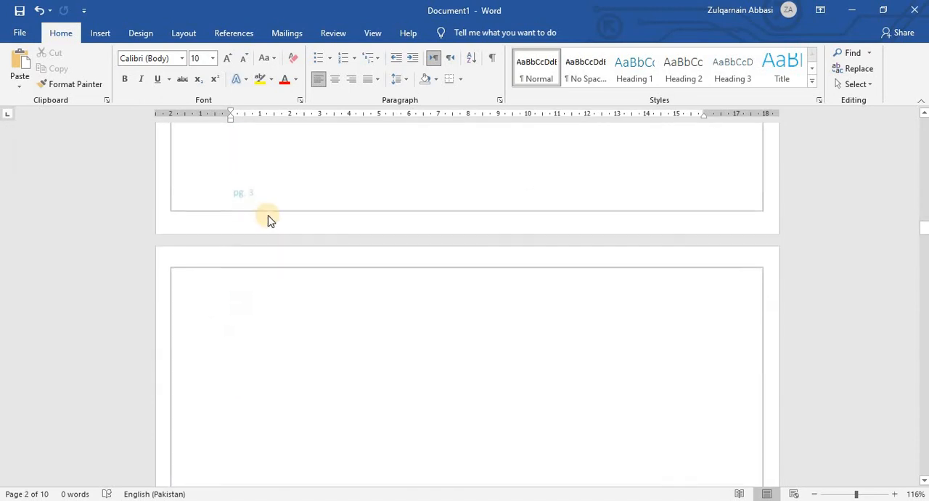
{"action": "key", "text": "ctrl+Home"}
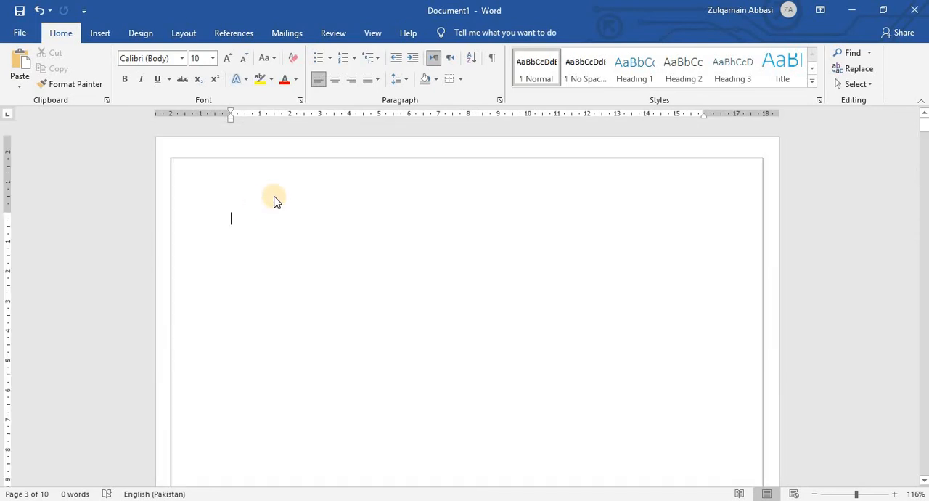
{"action": "left_click", "coordinate": [100, 33]}
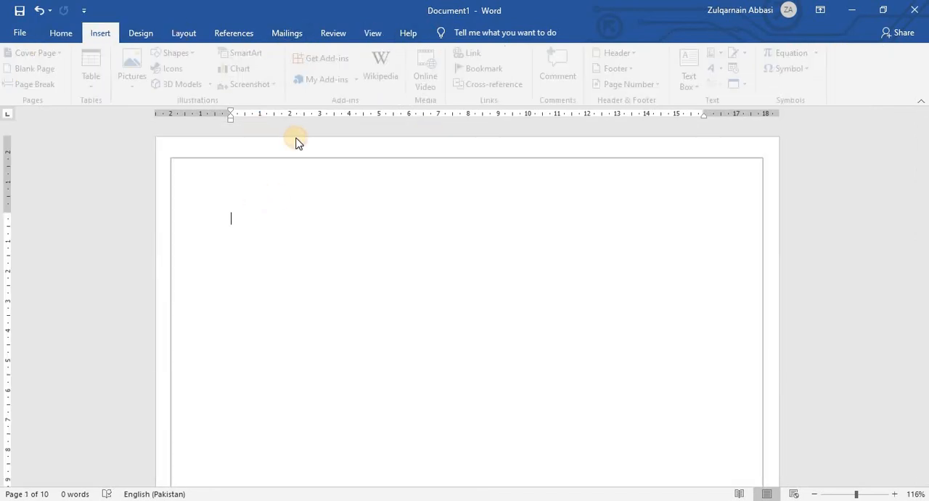
Replace the Austin footer with an empty Blank footer, close footer editing and return to the document's beginning.
{"action": "left_click", "coordinate": [620, 69]}
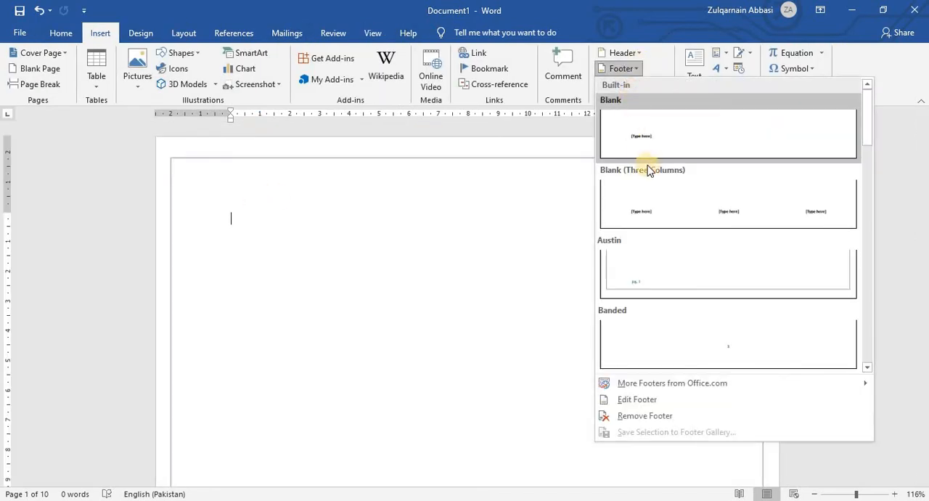
{"action": "scroll", "coordinate": [687, 244], "scroll_direction": "down", "scroll_amount": 3}
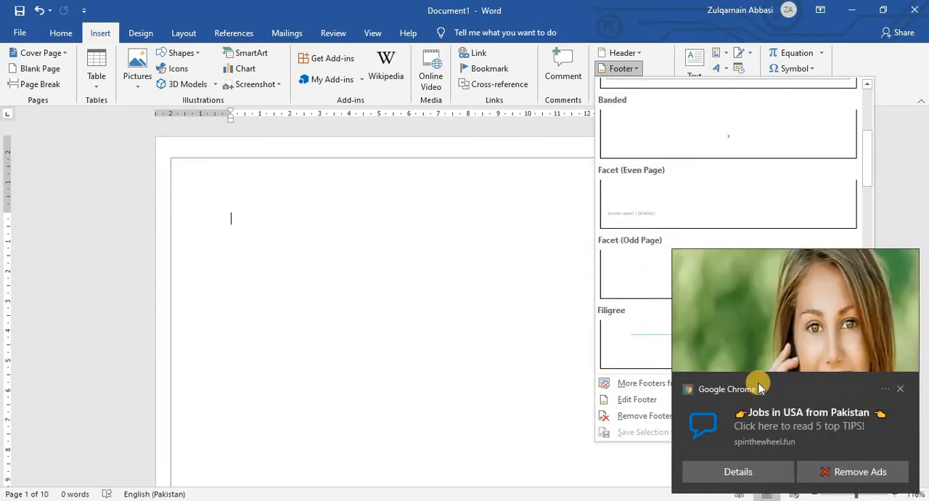
{"action": "left_click", "coordinate": [900, 389]}
{"action": "left_click", "coordinate": [900, 389]}
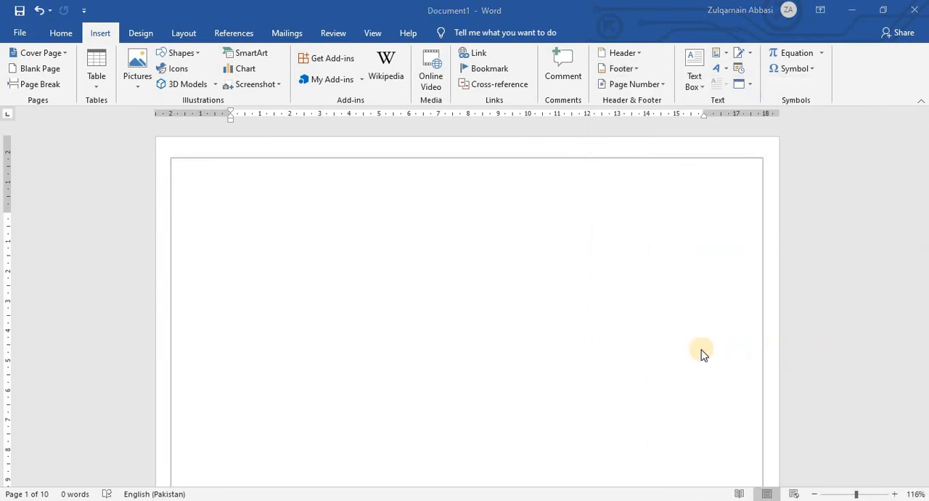
{"action": "left_click", "coordinate": [623, 68]}
{"action": "left_click", "coordinate": [688, 122]}
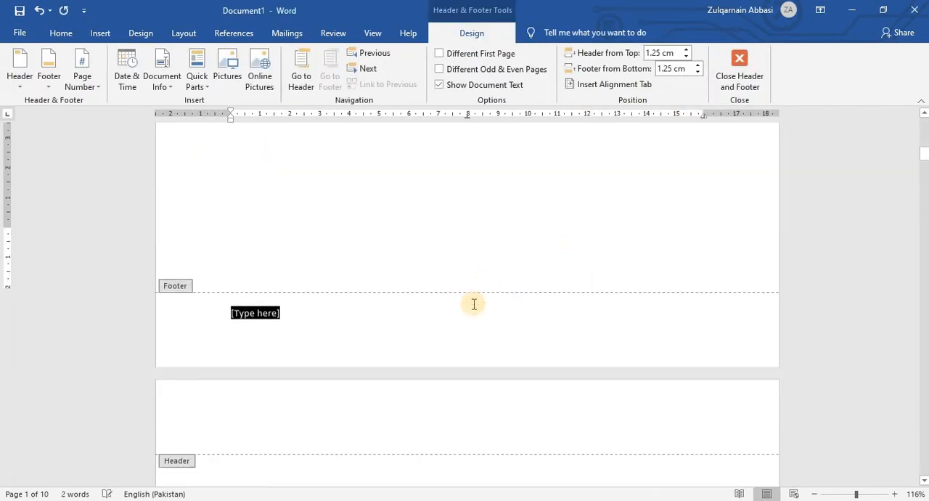
{"action": "left_click", "coordinate": [740, 75]}
{"action": "scroll", "coordinate": [326, 326], "scroll_direction": "down", "scroll_amount": 10}
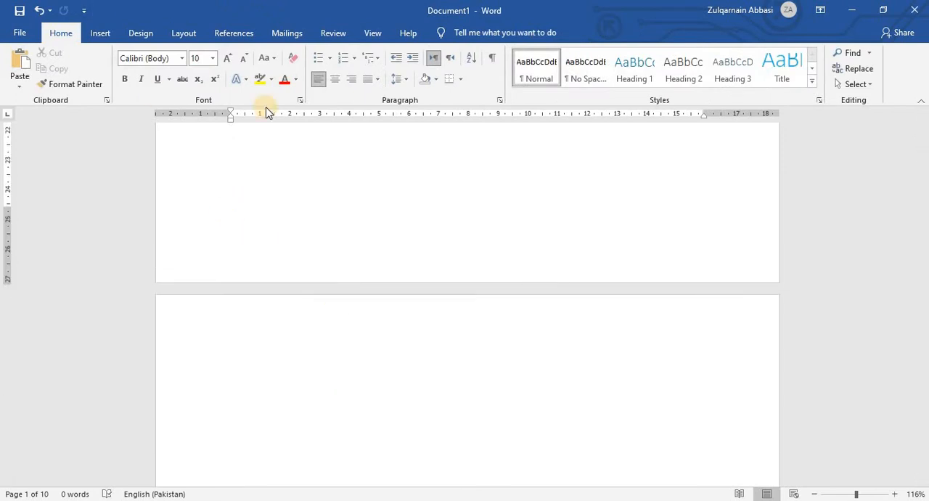
{"action": "scroll", "coordinate": [266, 108], "scroll_direction": "up", "scroll_amount": 10}
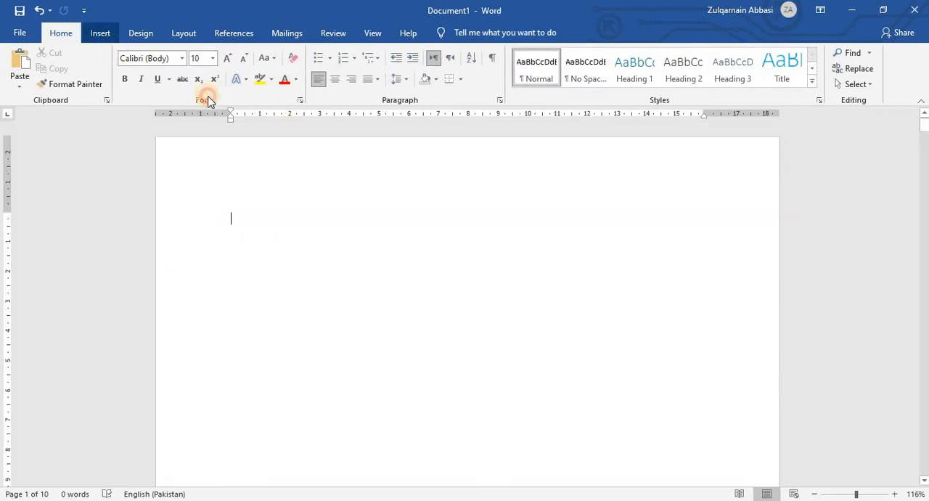
Insert the Accent Bar 1 page number at the top of the pages and close header editing.
{"action": "left_click", "coordinate": [100, 33]}
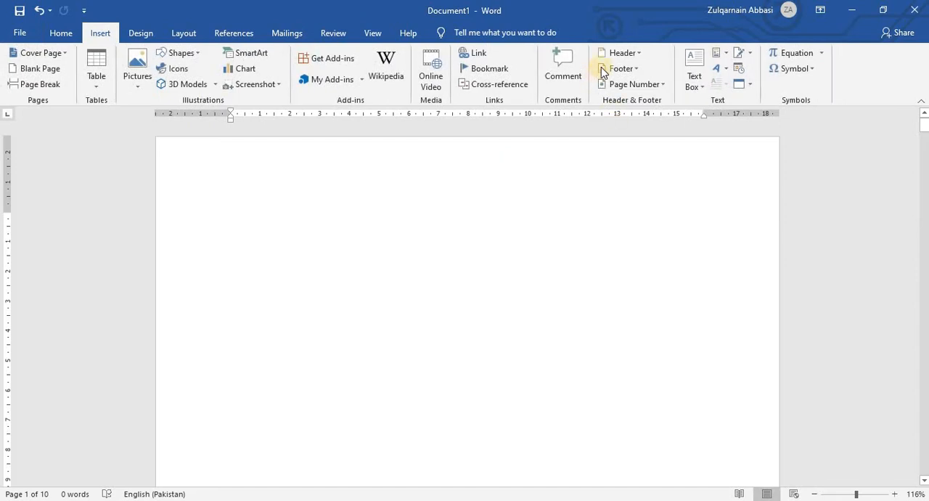
{"action": "left_click", "coordinate": [659, 86]}
{"action": "mouse_move", "coordinate": [680, 101]}
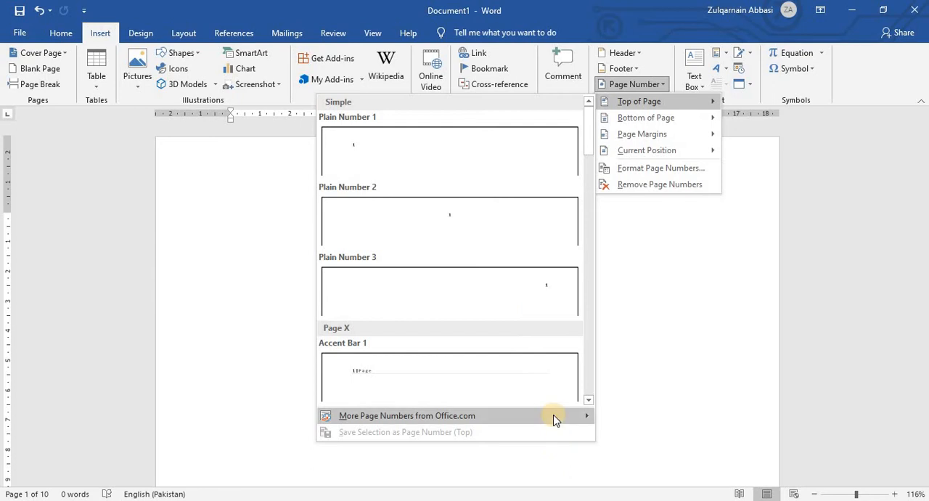
{"action": "mouse_move", "coordinate": [573, 422]}
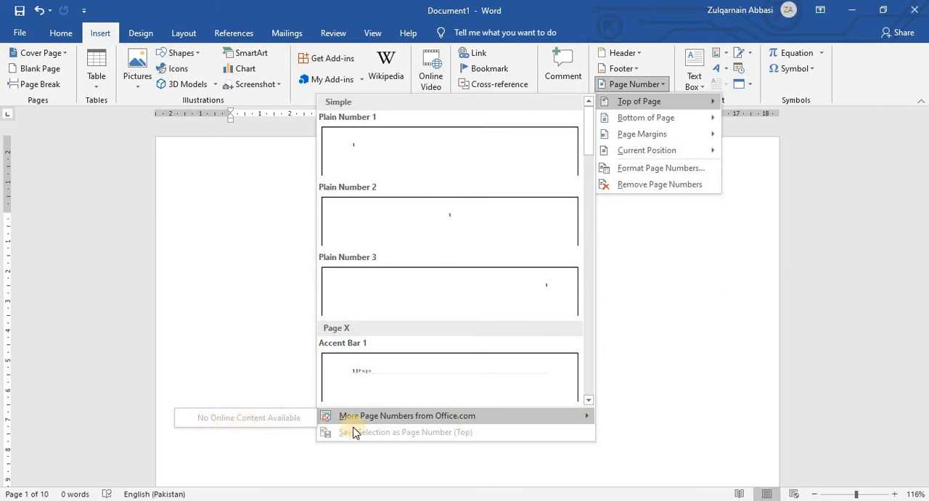
{"action": "scroll", "coordinate": [412, 352], "scroll_direction": "down", "scroll_amount": 5}
{"action": "scroll", "coordinate": [412, 352], "scroll_direction": "up", "scroll_amount": 2}
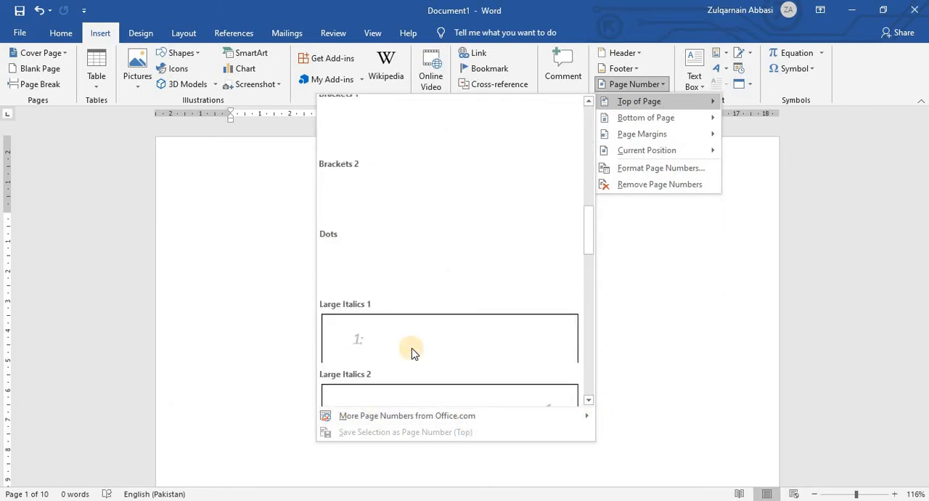
{"action": "scroll", "coordinate": [411, 353], "scroll_direction": "up", "scroll_amount": 3}
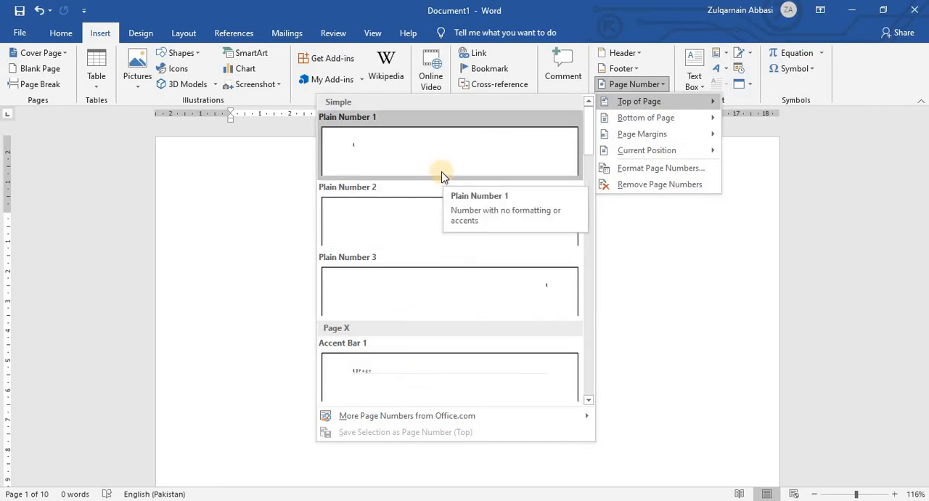
{"action": "scroll", "coordinate": [439, 287], "scroll_direction": "down", "scroll_amount": 3}
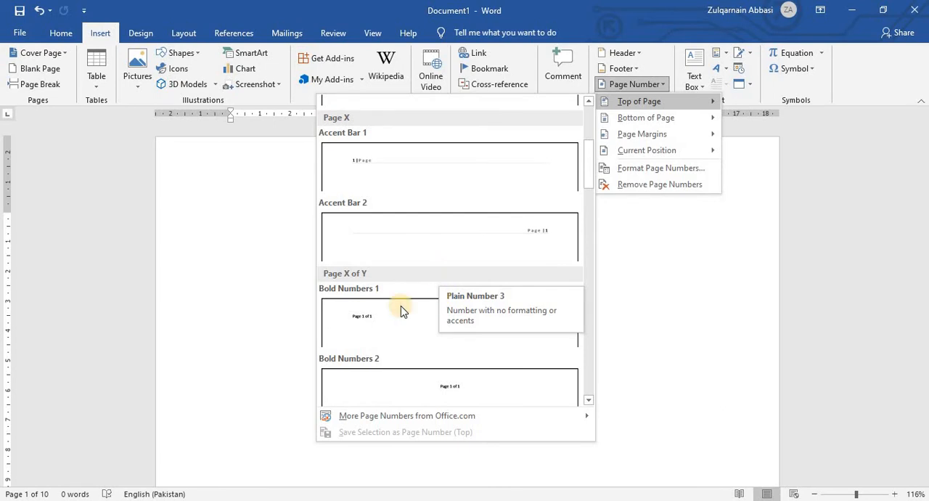
{"action": "scroll", "coordinate": [401, 305], "scroll_direction": "down", "scroll_amount": 5}
{"action": "scroll", "coordinate": [397, 296], "scroll_direction": "up", "scroll_amount": 5}
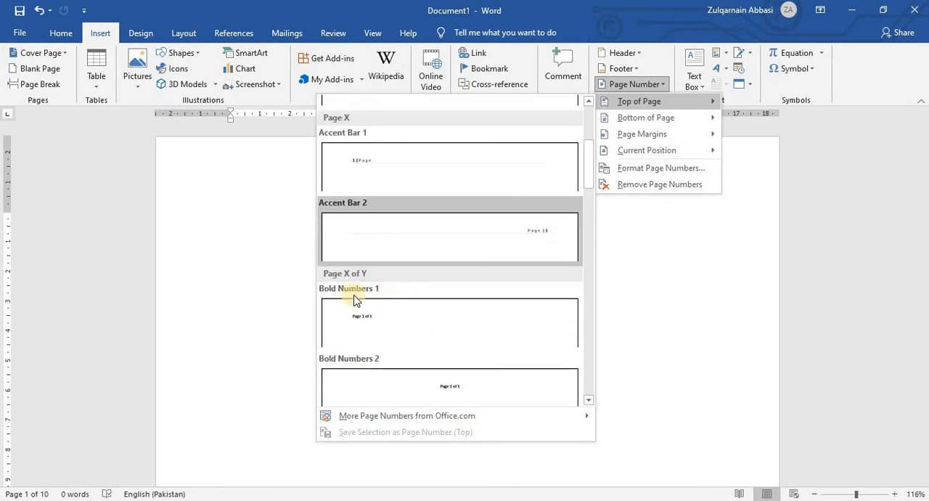
{"action": "left_click", "coordinate": [391, 161]}
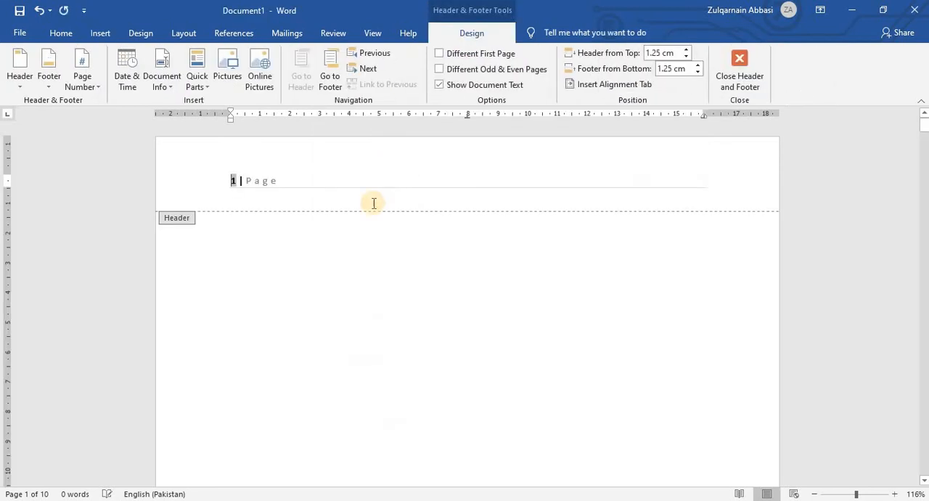
{"action": "left_click", "coordinate": [742, 78]}
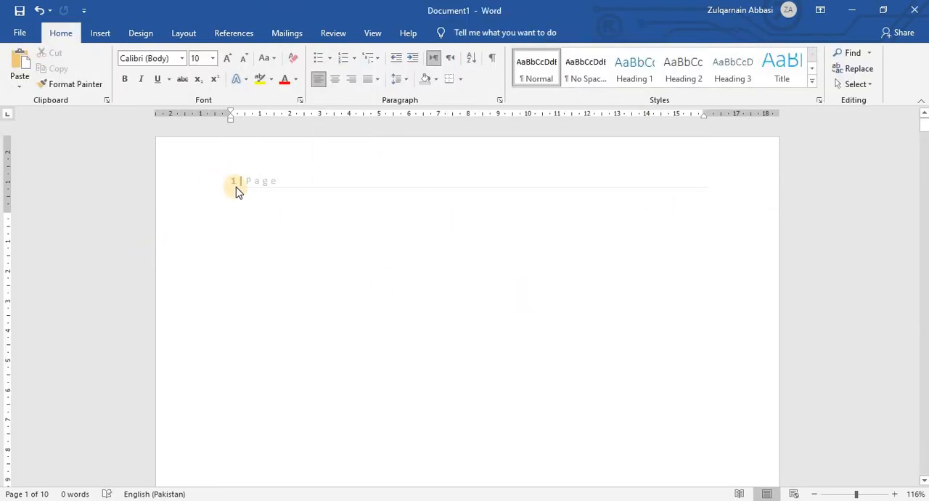
Check the Accent Bar page numbers on the first three pages and return to the document's beginning.
{"action": "scroll", "coordinate": [230, 185], "scroll_direction": "down", "scroll_amount": 1}
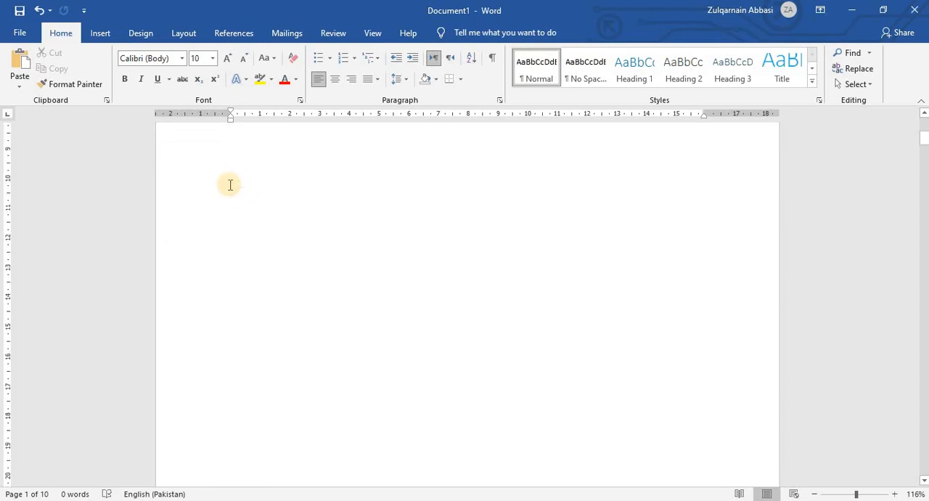
{"action": "scroll", "coordinate": [230, 185], "scroll_direction": "down", "scroll_amount": 8}
{"action": "scroll", "coordinate": [276, 252], "scroll_direction": "down", "scroll_amount": 3}
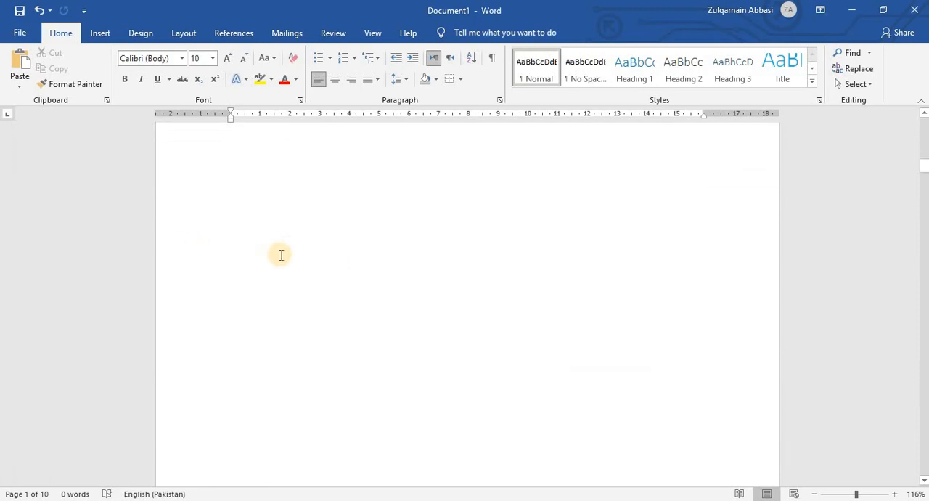
{"action": "scroll", "coordinate": [284, 263], "scroll_direction": "down", "scroll_amount": 6}
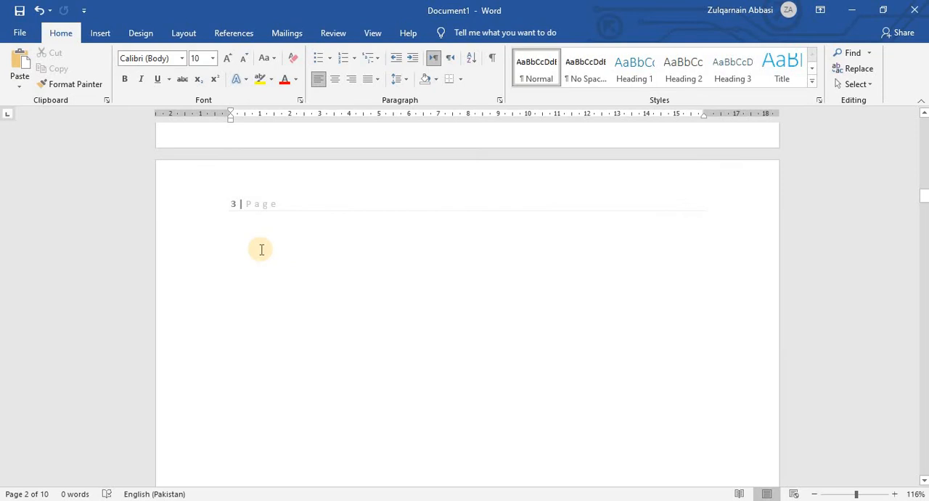
{"action": "key", "text": "ctrl+Home"}
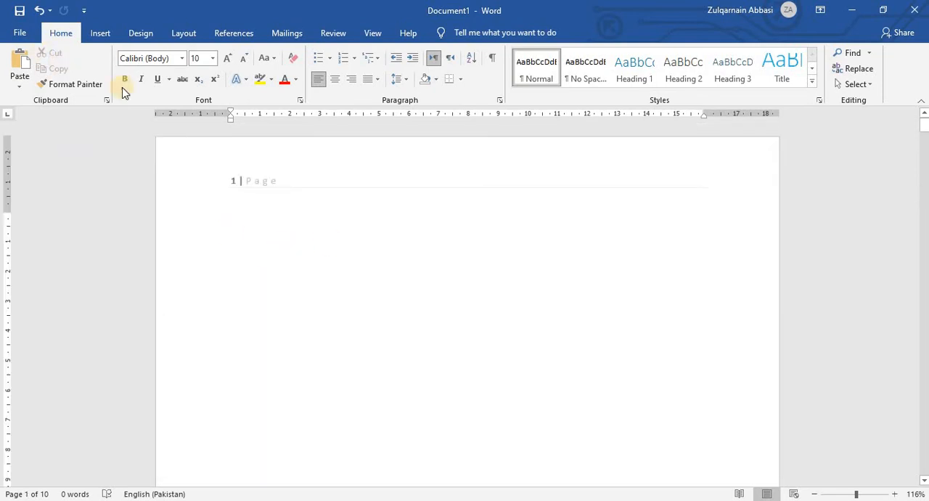
Replace the top page number with the bold, right-aligned Page X of Y style and close header editing.
{"action": "left_click", "coordinate": [100, 33]}
{"action": "left_click", "coordinate": [633, 84]}
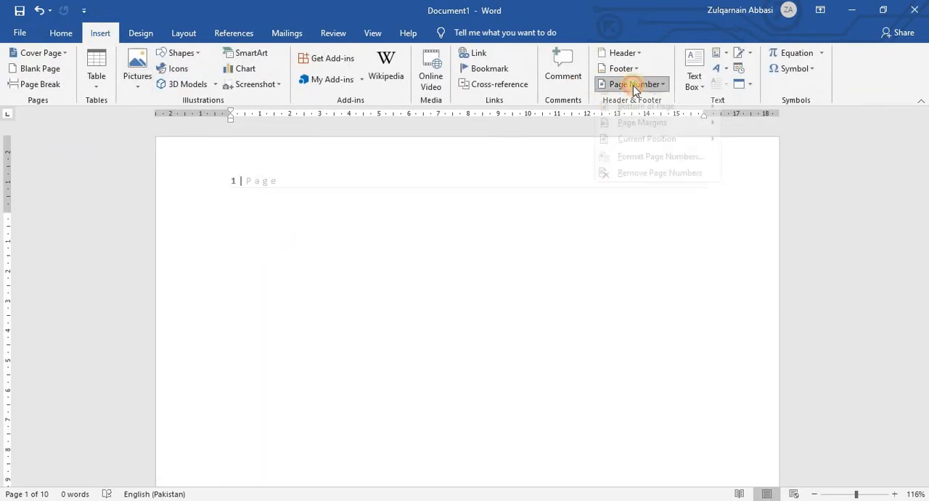
{"action": "mouse_move", "coordinate": [623, 103]}
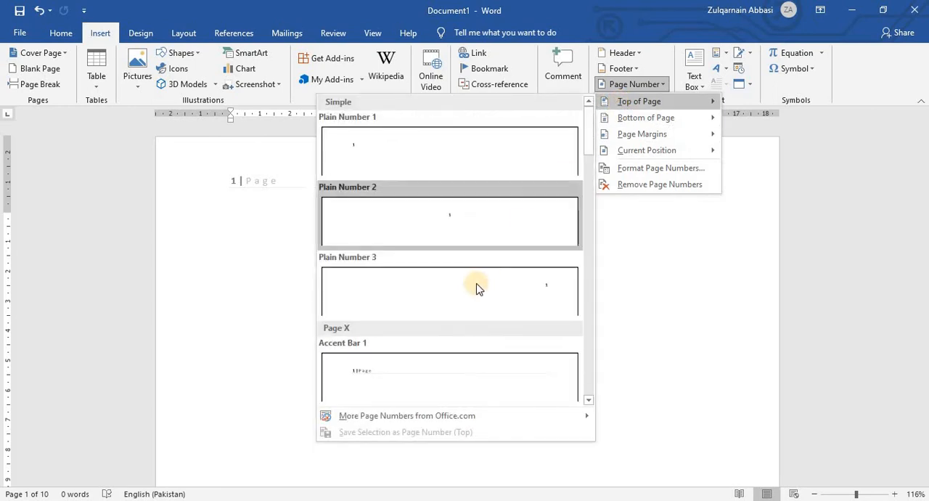
{"action": "scroll", "coordinate": [447, 337], "scroll_direction": "down", "scroll_amount": 10}
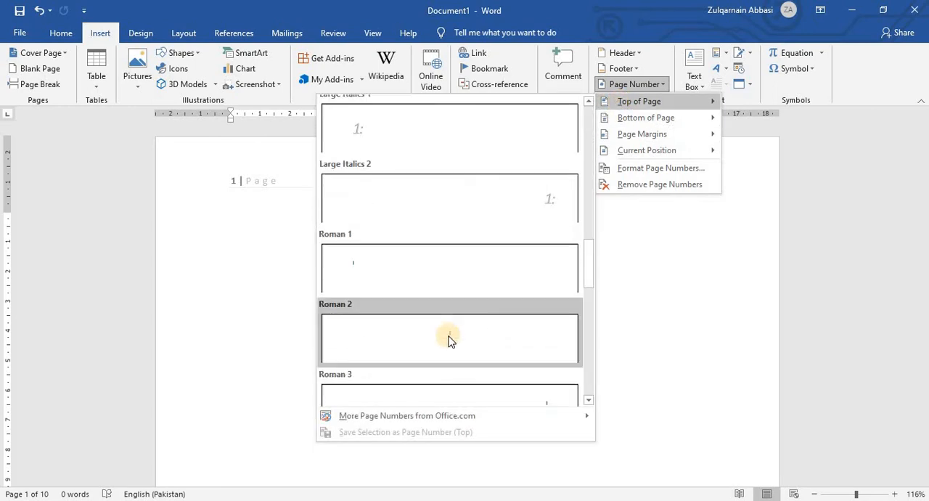
{"action": "scroll", "coordinate": [449, 340], "scroll_direction": "down", "scroll_amount": 3}
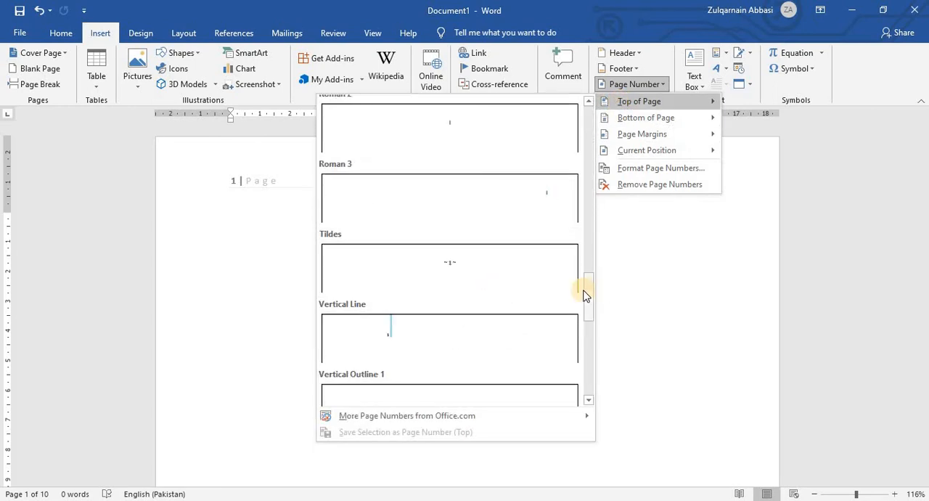
{"action": "left_click_drag", "start_coordinate": [588, 288], "coordinate": [594, 176]}
{"action": "left_click", "coordinate": [508, 270]}
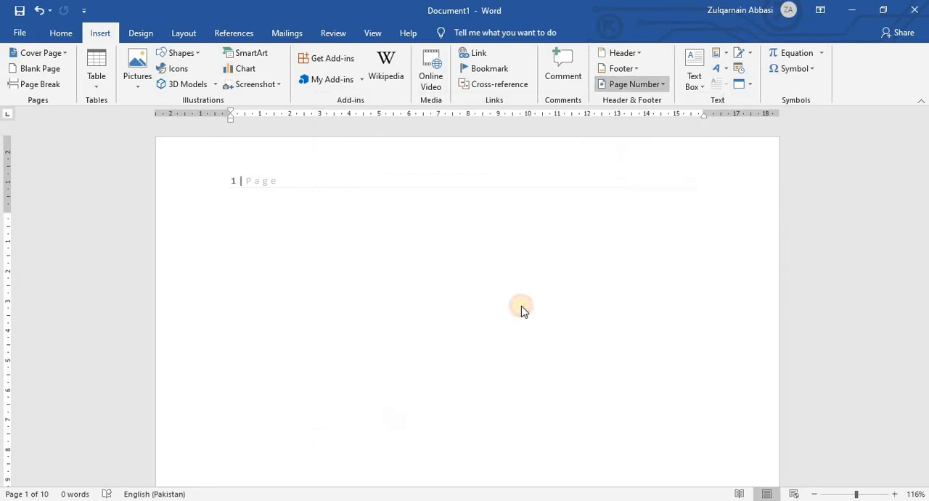
{"action": "left_click", "coordinate": [739, 69]}
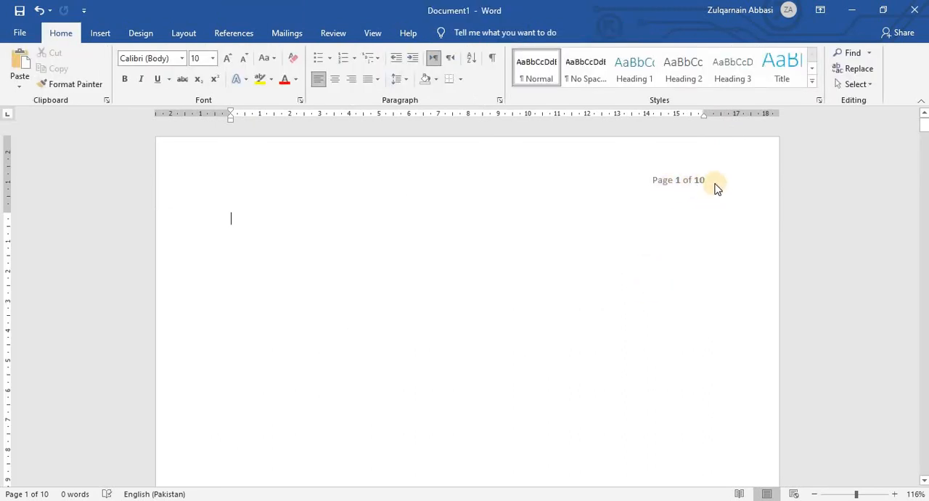
Check the Page X of Y numbering through page 6 and return to the document's beginning.
{"action": "scroll", "coordinate": [642, 289], "scroll_direction": "down", "scroll_amount": 15}
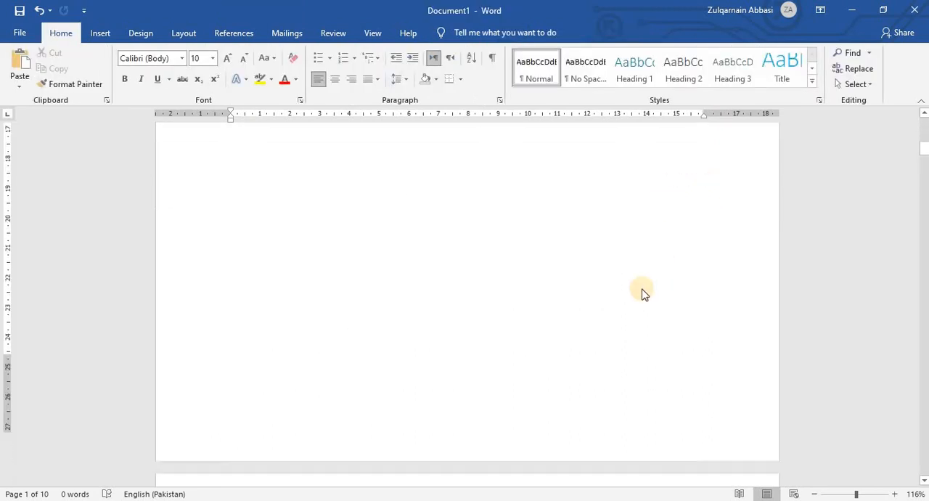
{"action": "scroll", "coordinate": [668, 276], "scroll_direction": "down", "scroll_amount": 15}
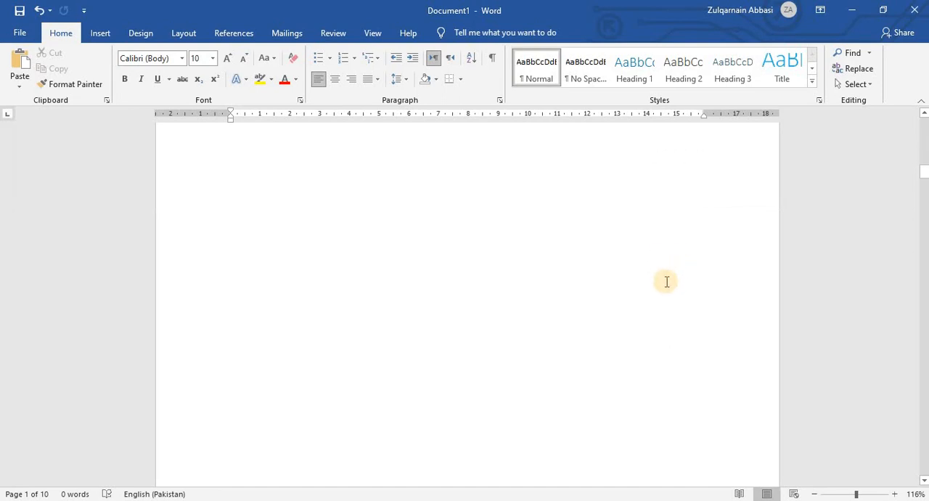
{"action": "left_click", "coordinate": [926, 182]}
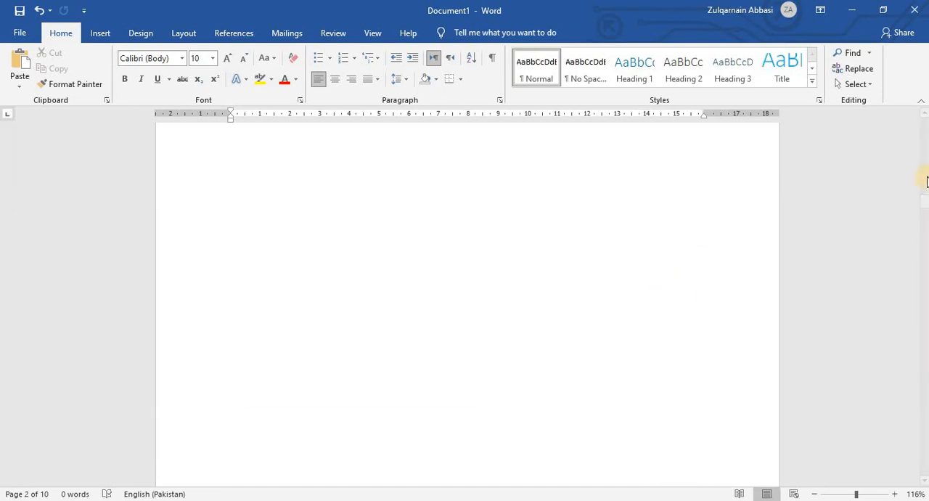
{"action": "left_click_drag", "start_coordinate": [925, 202], "coordinate": [924, 295]}
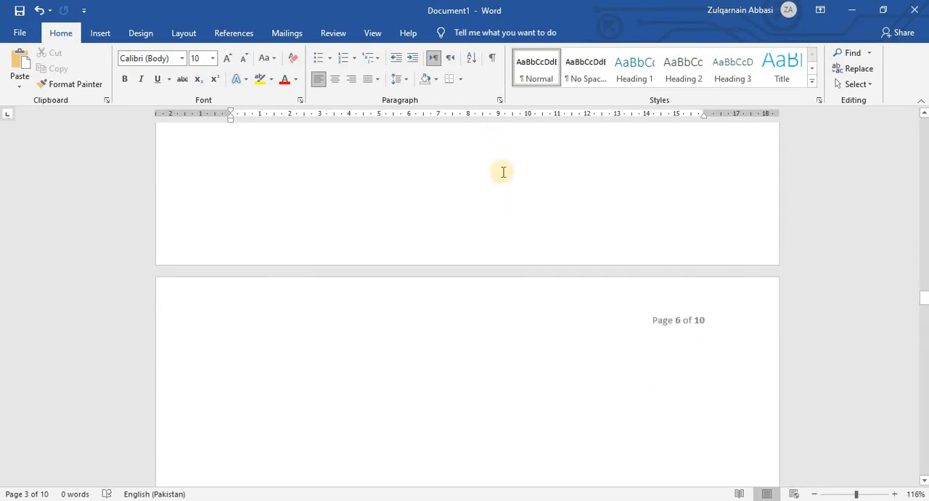
{"action": "key", "text": "ctrl+Home"}
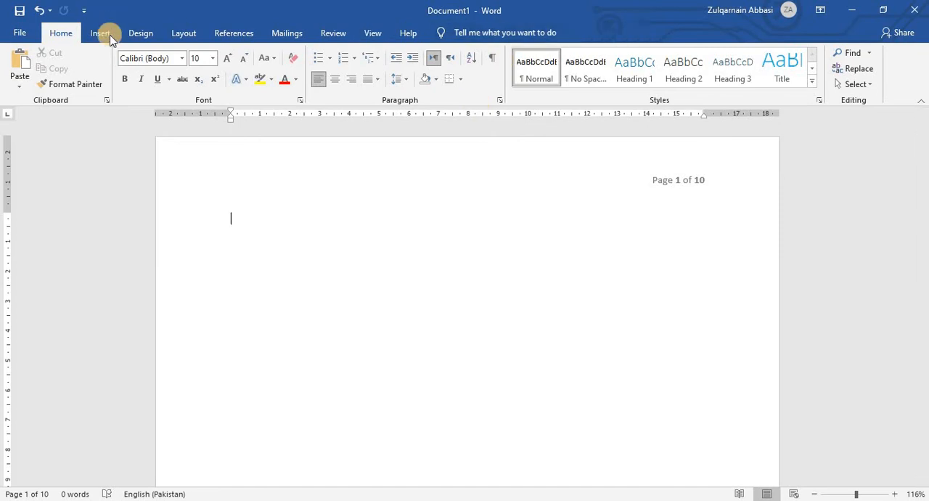
Insert the centred Plain Number 2 page number at the bottom of the pages and close footer editing.
{"action": "left_click", "coordinate": [107, 40]}
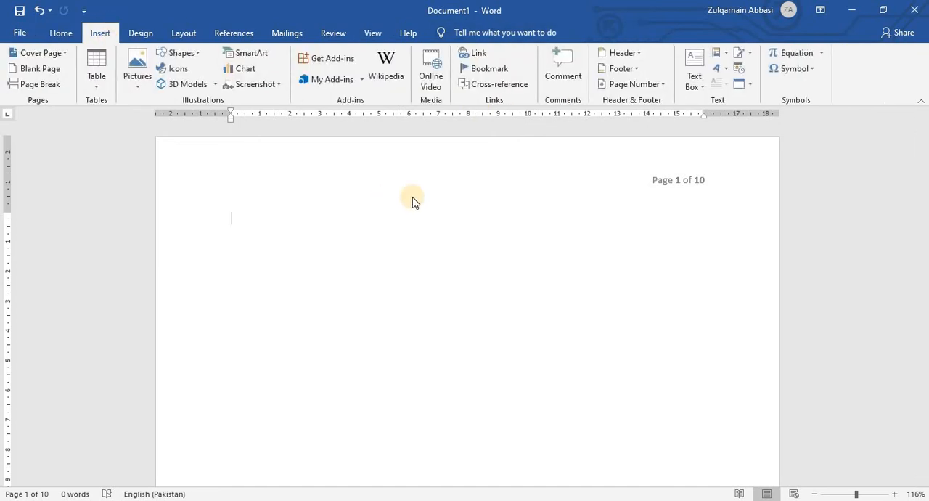
{"action": "left_click", "coordinate": [634, 84]}
{"action": "mouse_move", "coordinate": [639, 120]}
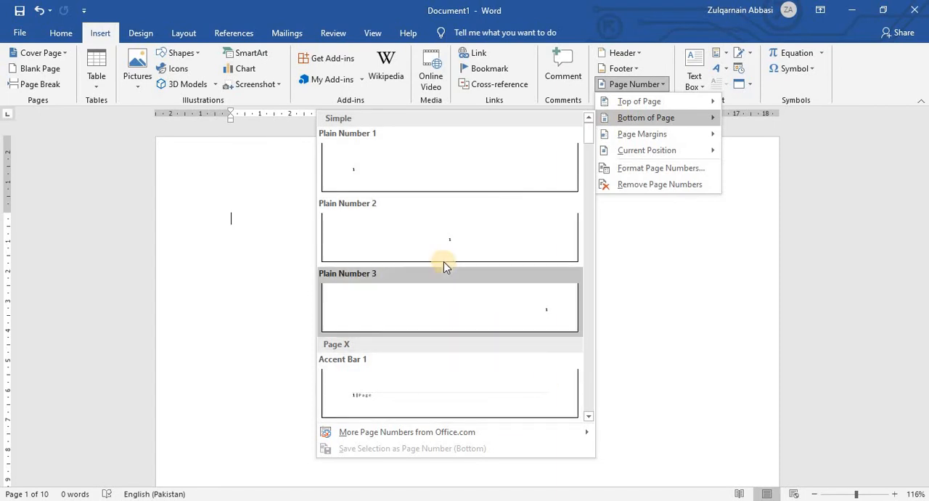
{"action": "left_click", "coordinate": [478, 306]}
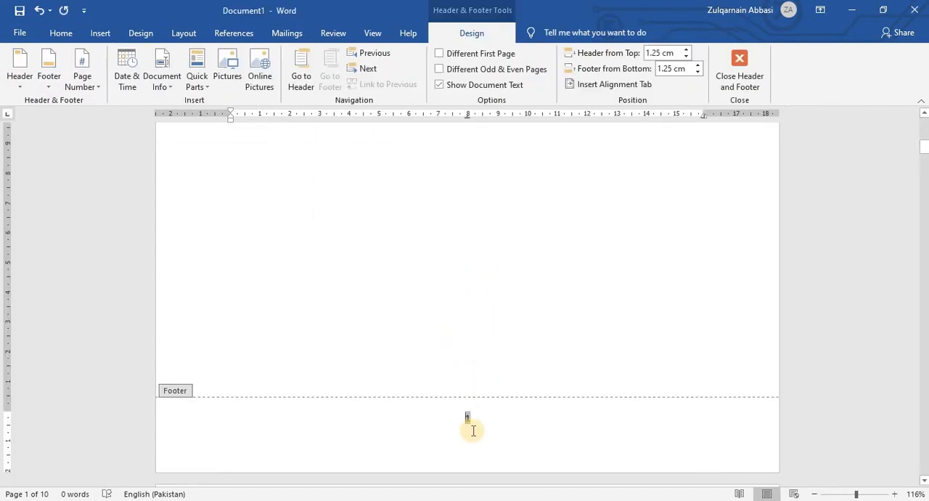
{"action": "scroll", "coordinate": [473, 431], "scroll_direction": "down", "scroll_amount": 3}
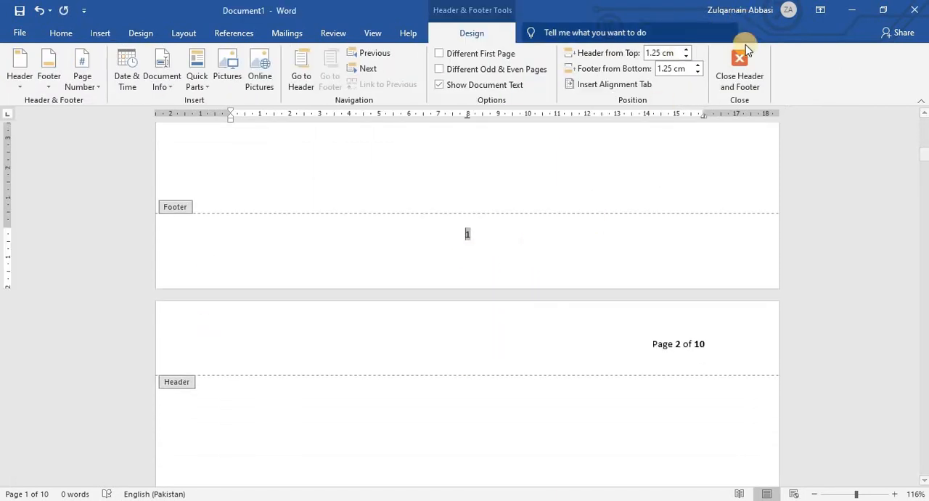
{"action": "left_click", "coordinate": [740, 74]}
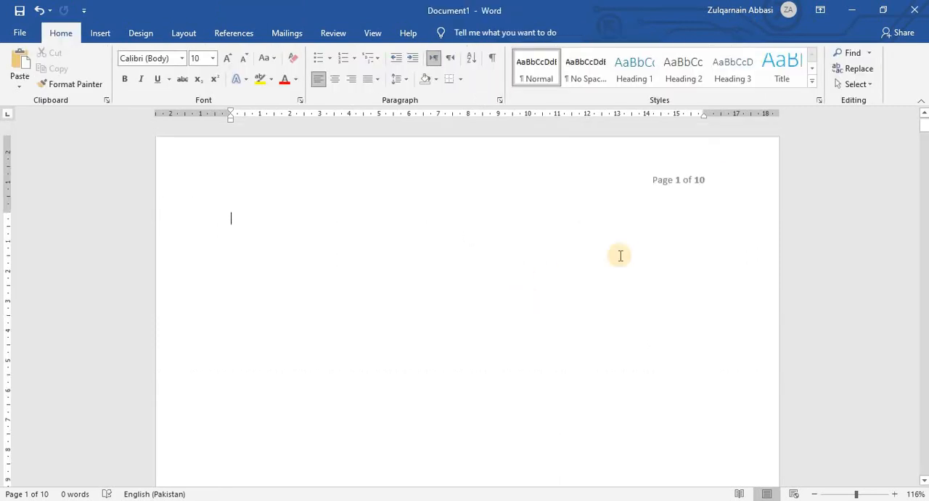
Insert the Vertical, Left page number in the page margins and close header and footer editing.
{"action": "scroll", "coordinate": [614, 303], "scroll_direction": "down", "scroll_amount": 10}
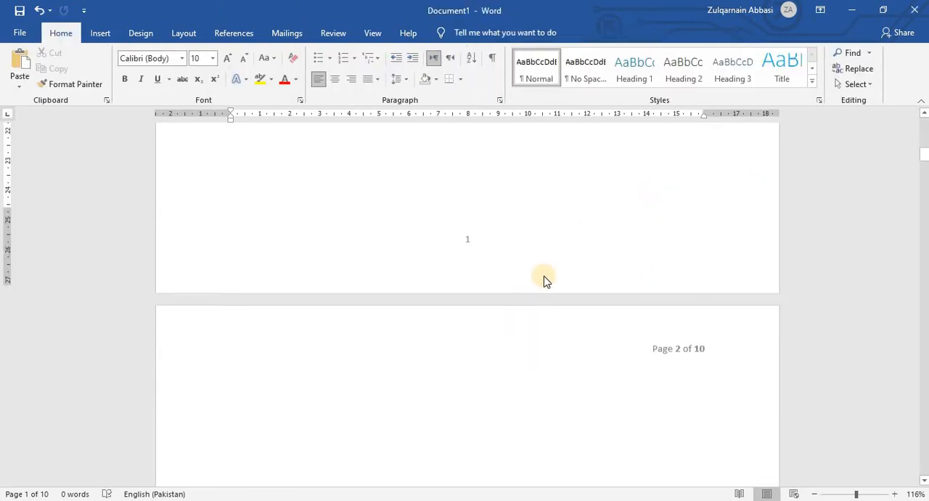
{"action": "scroll", "coordinate": [468, 239], "scroll_direction": "down", "scroll_amount": 5}
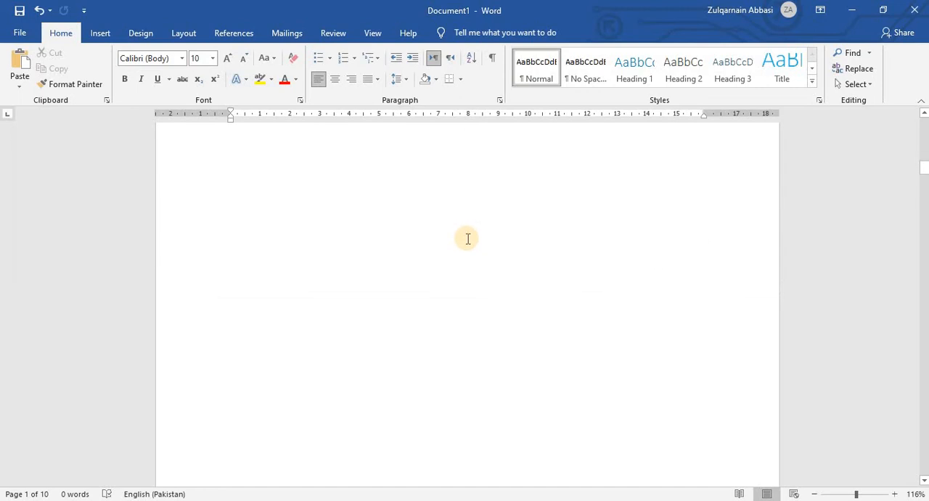
{"action": "scroll", "coordinate": [491, 240], "scroll_direction": "down", "scroll_amount": 15}
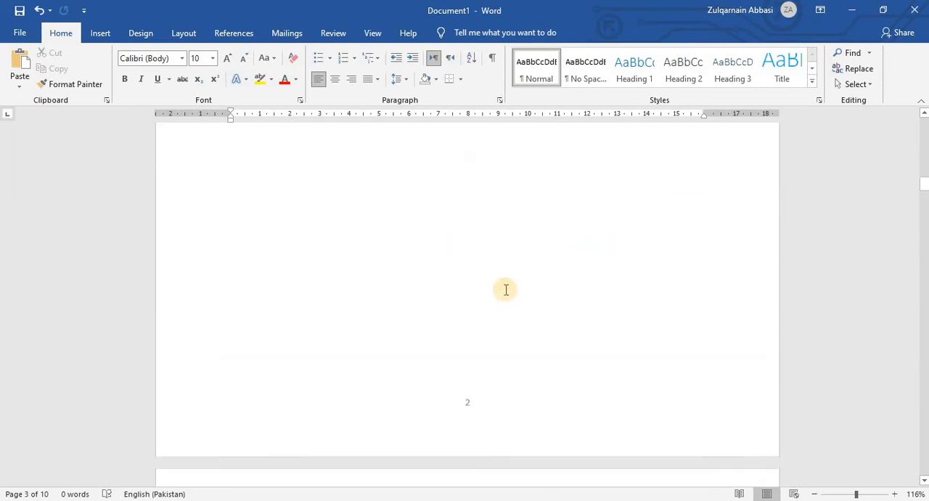
{"action": "left_click", "coordinate": [100, 32]}
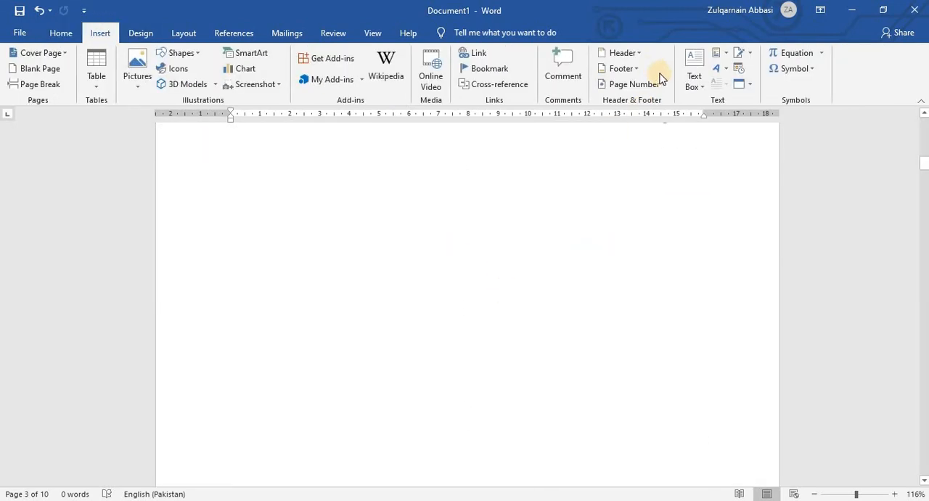
{"action": "left_click", "coordinate": [647, 86]}
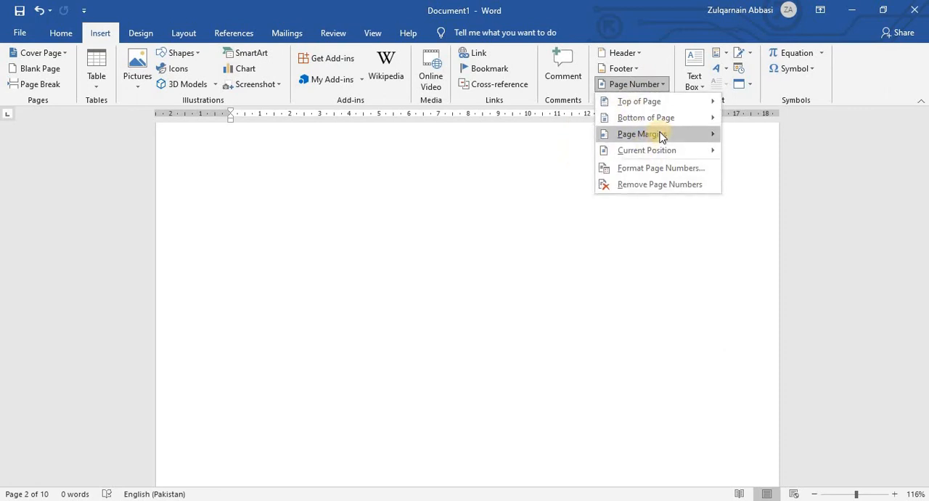
{"action": "mouse_move", "coordinate": [718, 139]}
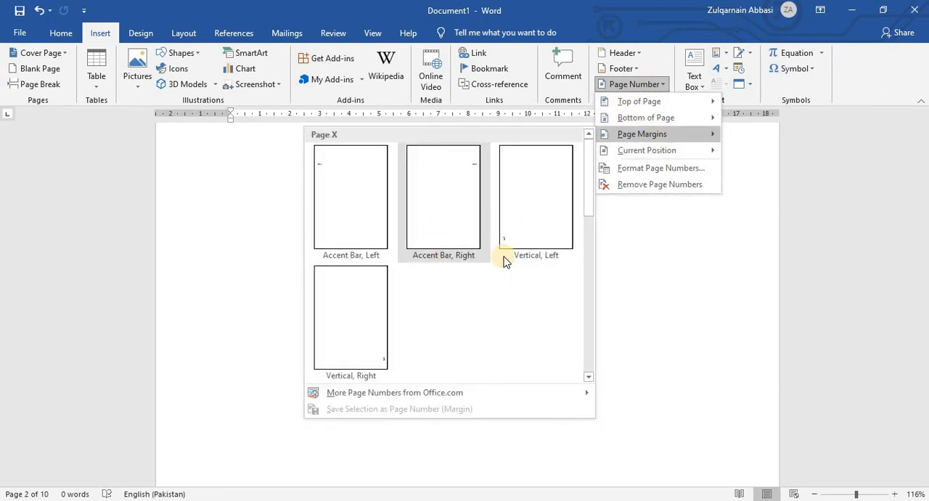
{"action": "left_click", "coordinate": [518, 249]}
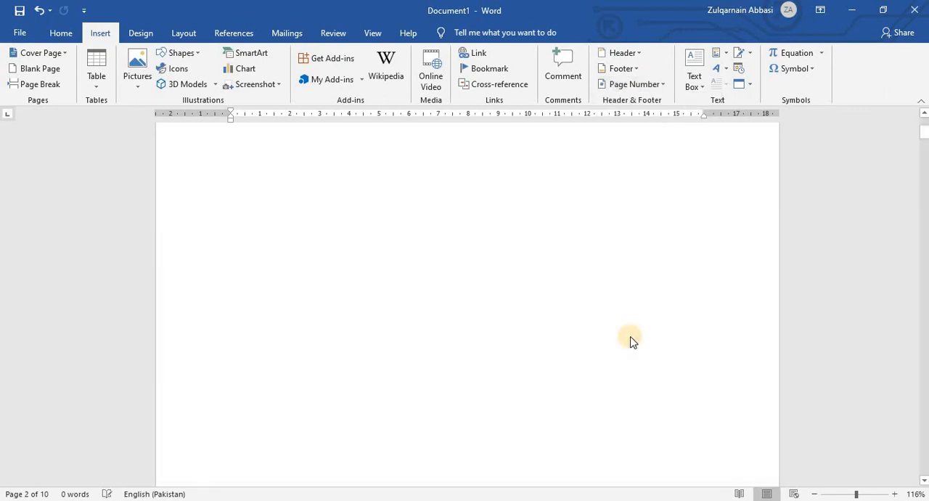
{"action": "left_click", "coordinate": [748, 87]}
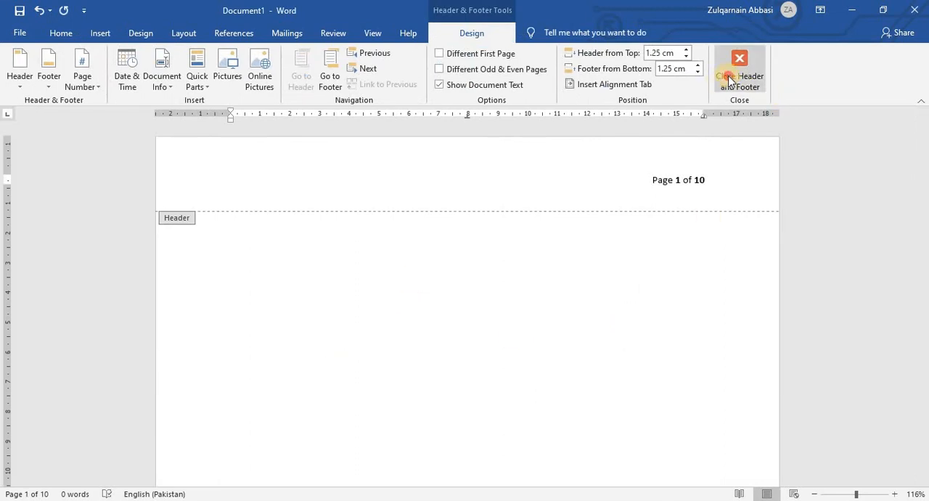
Check the vertical margin page numbers through page 4 and return to the document's beginning.
{"action": "scroll", "coordinate": [392, 276], "scroll_direction": "down", "scroll_amount": 5}
{"action": "scroll", "coordinate": [400, 299], "scroll_direction": "down", "scroll_amount": 5}
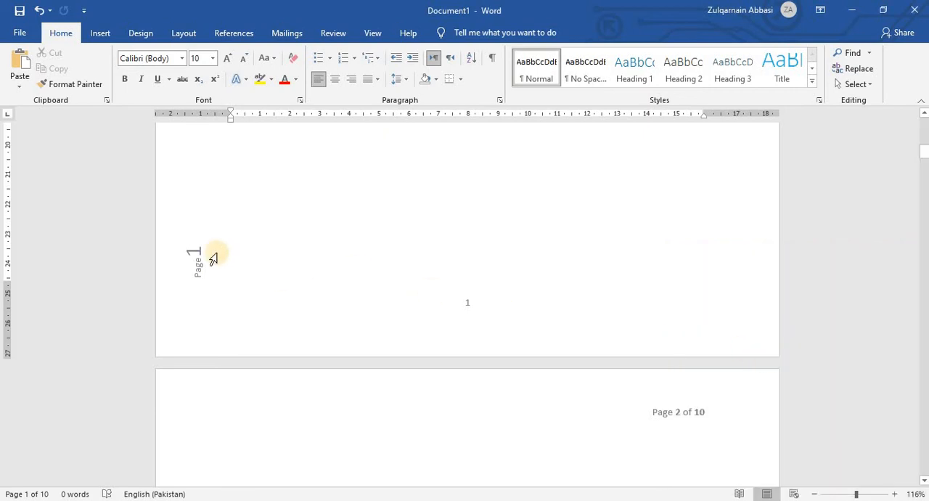
{"action": "scroll", "coordinate": [214, 260], "scroll_direction": "down", "scroll_amount": 5}
{"action": "scroll", "coordinate": [215, 263], "scroll_direction": "down", "scroll_amount": 8}
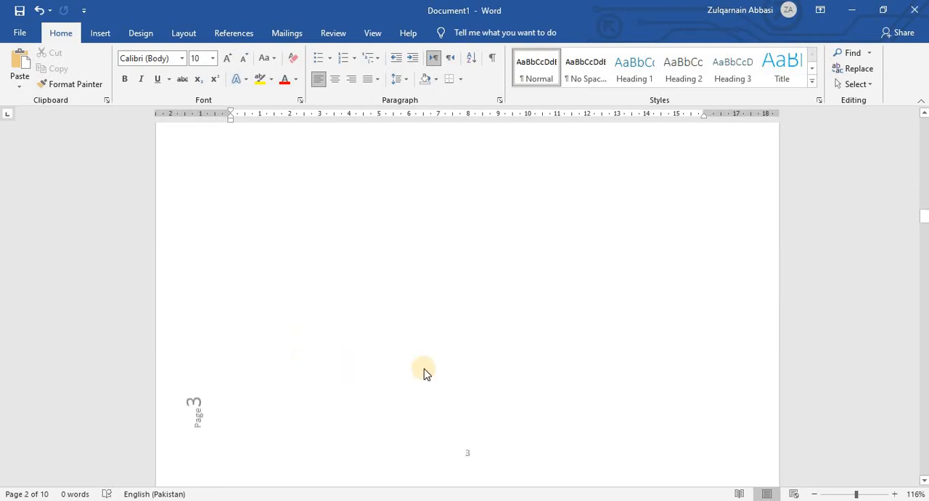
{"action": "scroll", "coordinate": [426, 374], "scroll_direction": "down", "scroll_amount": 10}
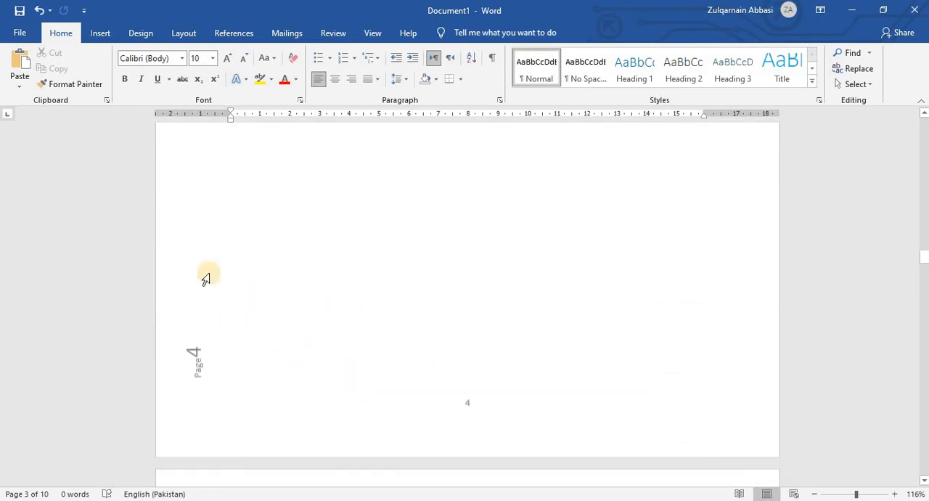
{"action": "scroll", "coordinate": [202, 261], "scroll_direction": "down", "scroll_amount": 3}
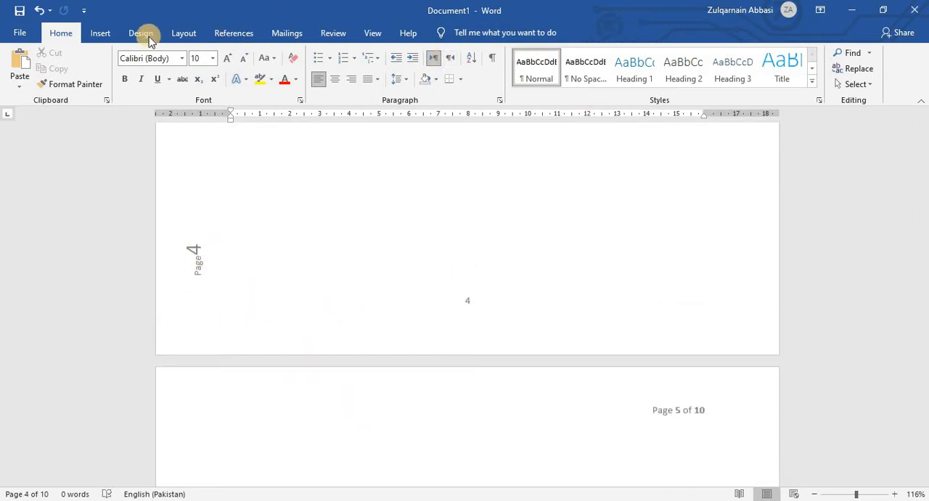
{"action": "left_click", "coordinate": [101, 34]}
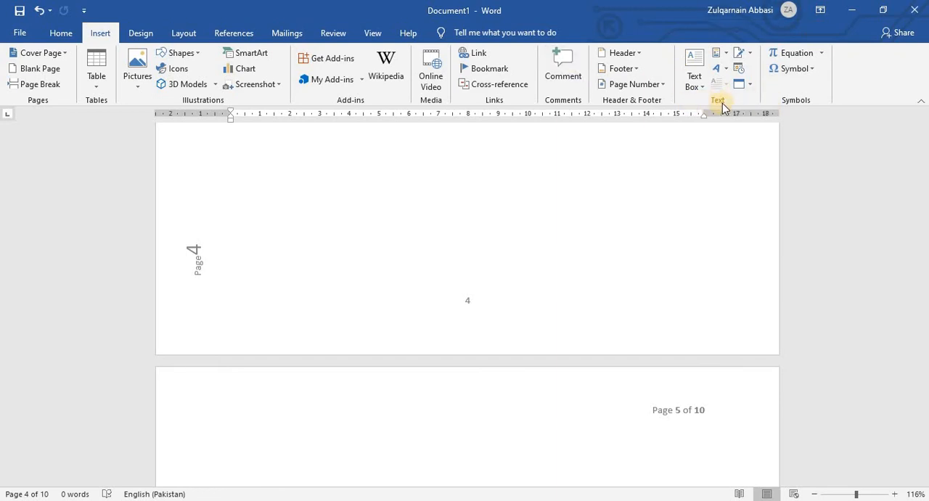
{"action": "scroll", "coordinate": [731, 237], "scroll_direction": "up", "scroll_amount": 3}
{"action": "scroll", "coordinate": [730, 236], "scroll_direction": "up", "scroll_amount": 20}
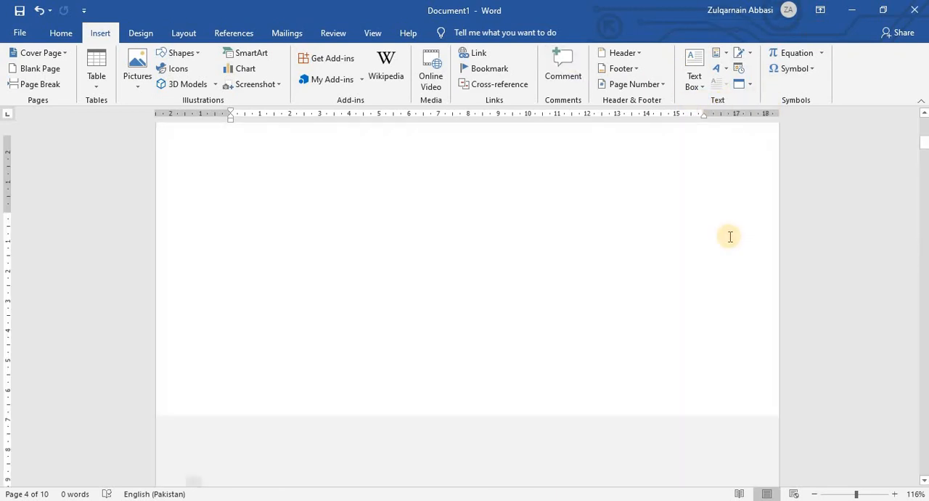
{"action": "left_click_drag", "start_coordinate": [804, 362], "coordinate": [875, 345]}
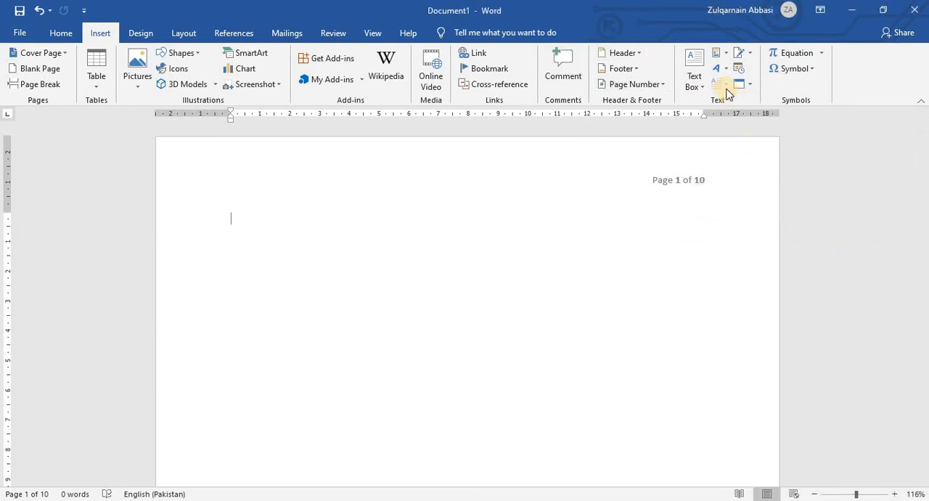
Insert the Facet Sidebar (Left) built-in text box on page 1 and look over its full length.
{"action": "left_click", "coordinate": [695, 65]}
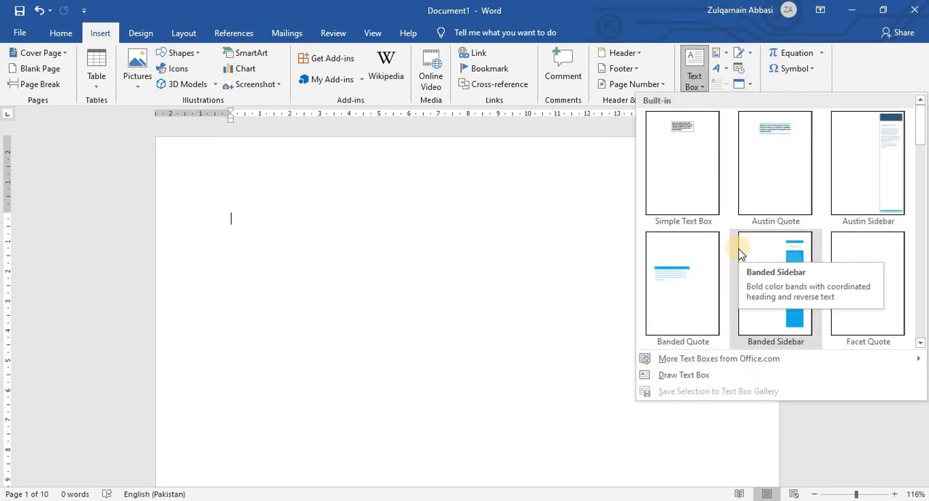
{"action": "scroll", "coordinate": [844, 256], "scroll_direction": "down", "scroll_amount": 10}
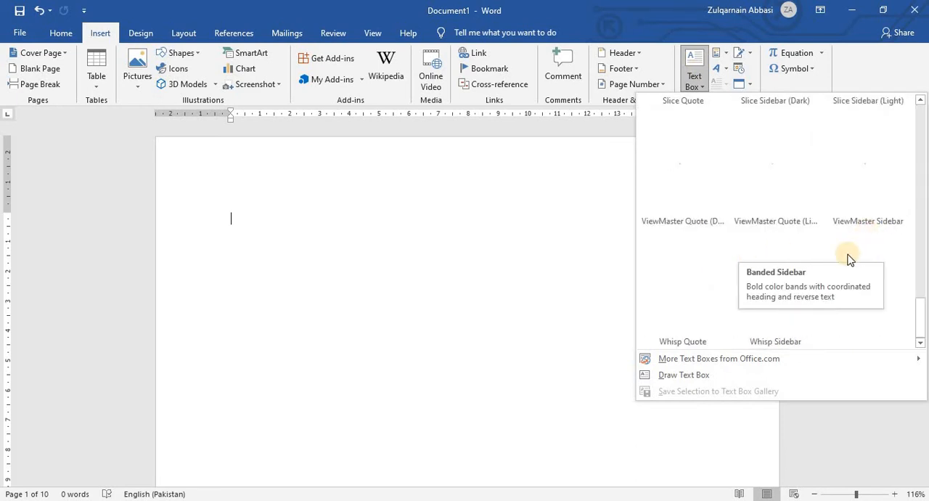
{"action": "scroll", "coordinate": [840, 260], "scroll_direction": "up", "scroll_amount": 10}
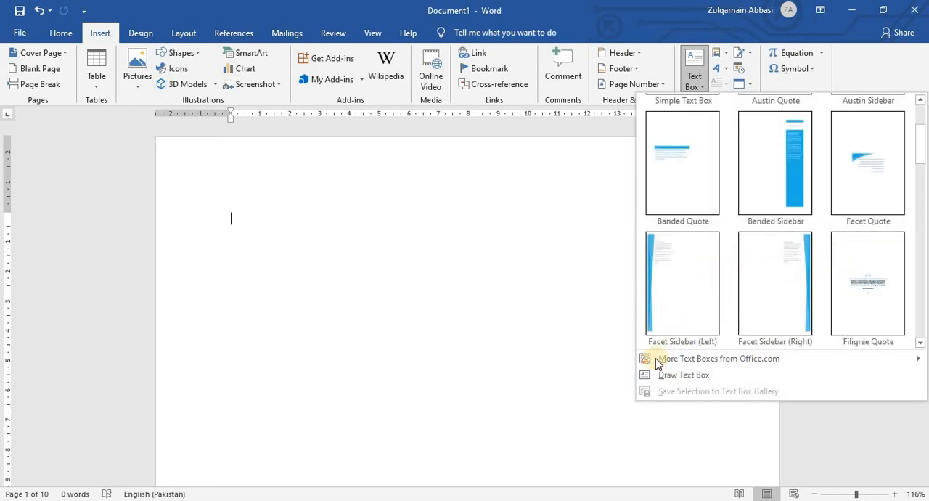
{"action": "left_click", "coordinate": [701, 273]}
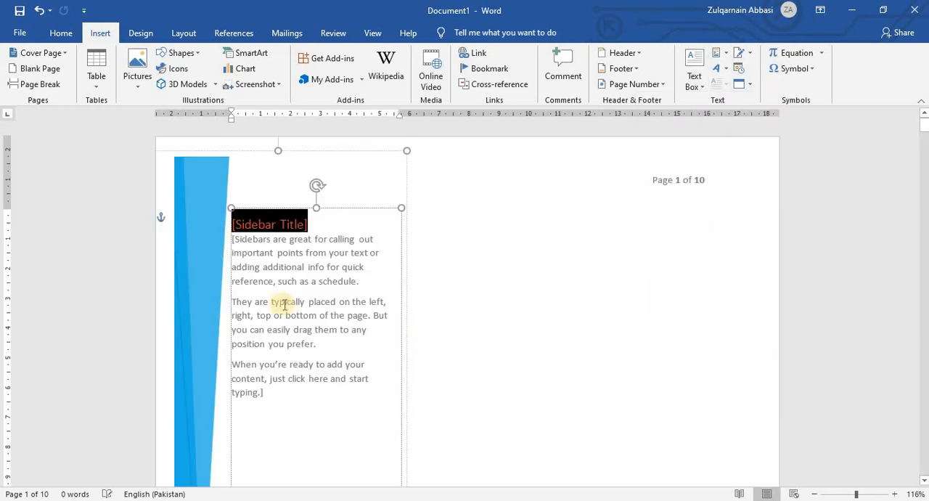
{"action": "scroll", "coordinate": [284, 305], "scroll_direction": "down", "scroll_amount": 10}
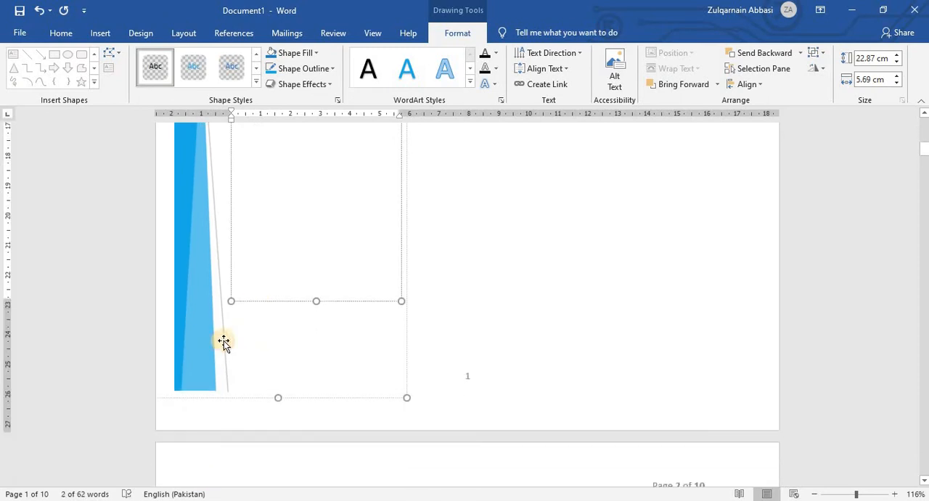
{"action": "left_click", "coordinate": [224, 343]}
{"action": "scroll", "coordinate": [251, 338], "scroll_direction": "up", "scroll_amount": 10}
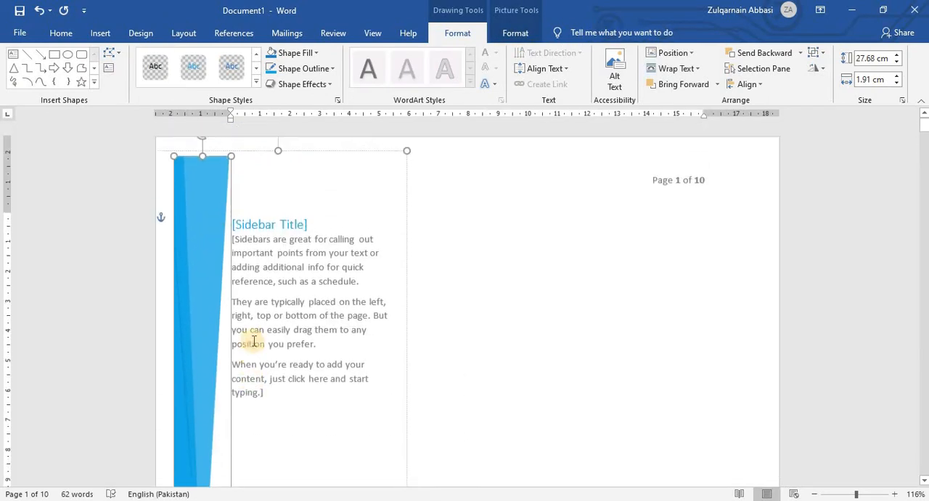
{"action": "left_click", "coordinate": [613, 318]}
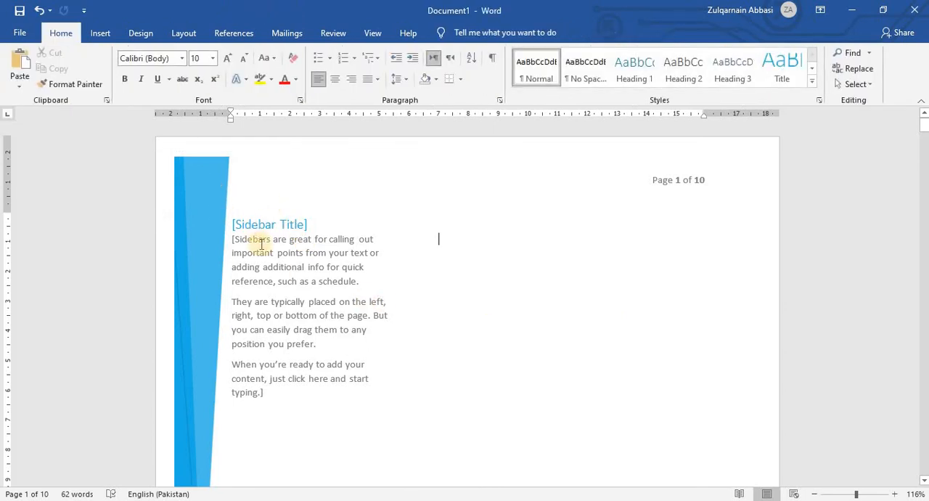
Shift the Facet sidebar slightly to the right on page 1 and examine its placement down the page.
{"action": "left_click", "coordinate": [327, 222]}
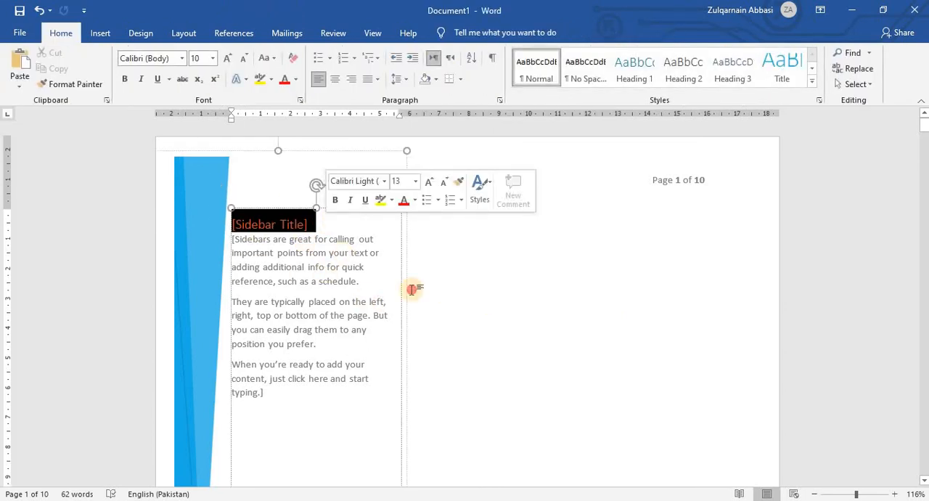
{"action": "left_click", "coordinate": [414, 286]}
{"action": "mouse_move", "coordinate": [231, 238]}
{"action": "left_mouse_down"}
{"action": "mouse_move", "coordinate": [311, 370]}
{"action": "mouse_move", "coordinate": [263, 216]}
{"action": "mouse_move", "coordinate": [233, 249]}
{"action": "left_mouse_up"}
{"action": "left_click", "coordinate": [522, 320]}
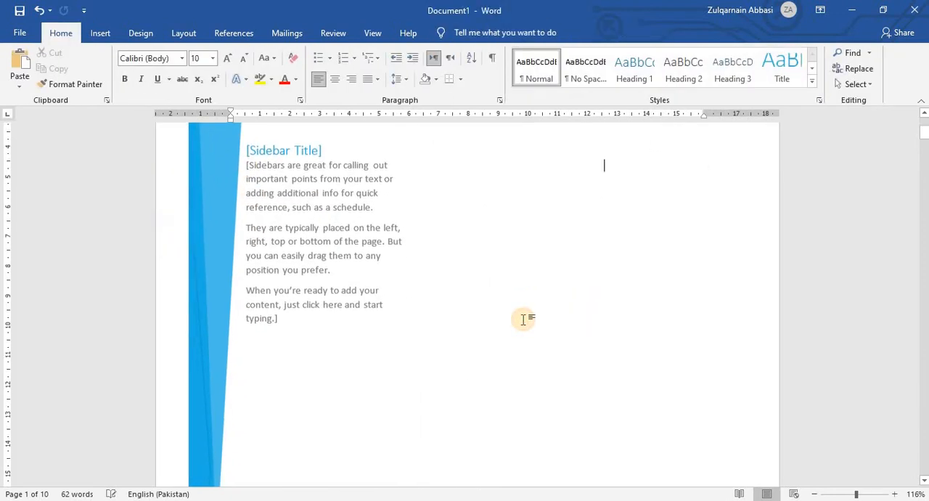
{"action": "scroll", "coordinate": [523, 319], "scroll_direction": "down", "scroll_amount": 10}
{"action": "scroll", "coordinate": [522, 321], "scroll_direction": "up", "scroll_amount": 3}
{"action": "scroll", "coordinate": [522, 321], "scroll_direction": "up", "scroll_amount": 2}
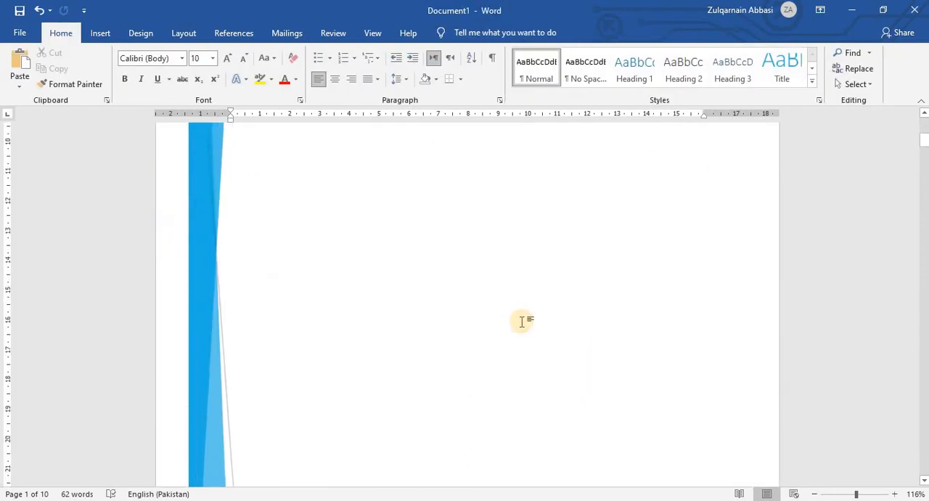
{"action": "scroll", "coordinate": [522, 322], "scroll_direction": "down", "scroll_amount": 4}
{"action": "scroll", "coordinate": [522, 322], "scroll_direction": "up", "scroll_amount": 2}
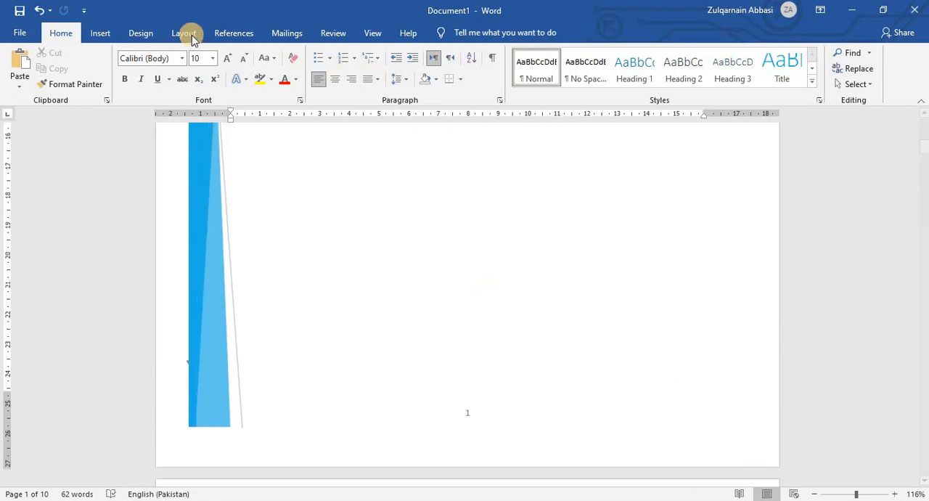
Insert the Banded Sidebar built-in text box on page 1 and move it closer to the page's right edge.
{"action": "left_click", "coordinate": [100, 33]}
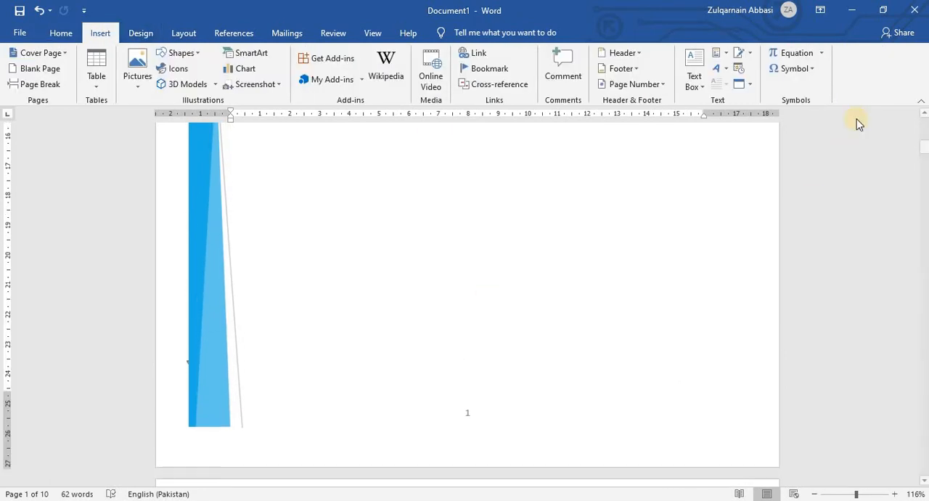
{"action": "left_click", "coordinate": [697, 80]}
{"action": "left_click", "coordinate": [793, 290]}
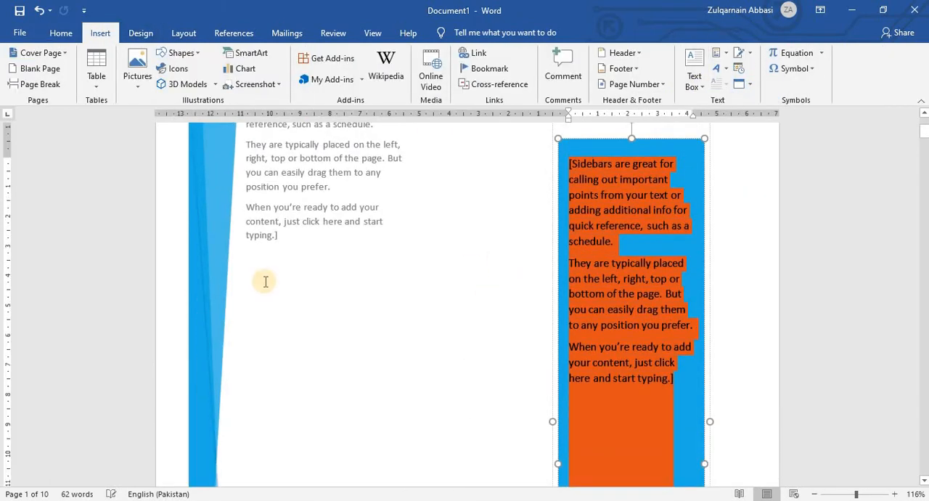
{"action": "left_click", "coordinate": [455, 283]}
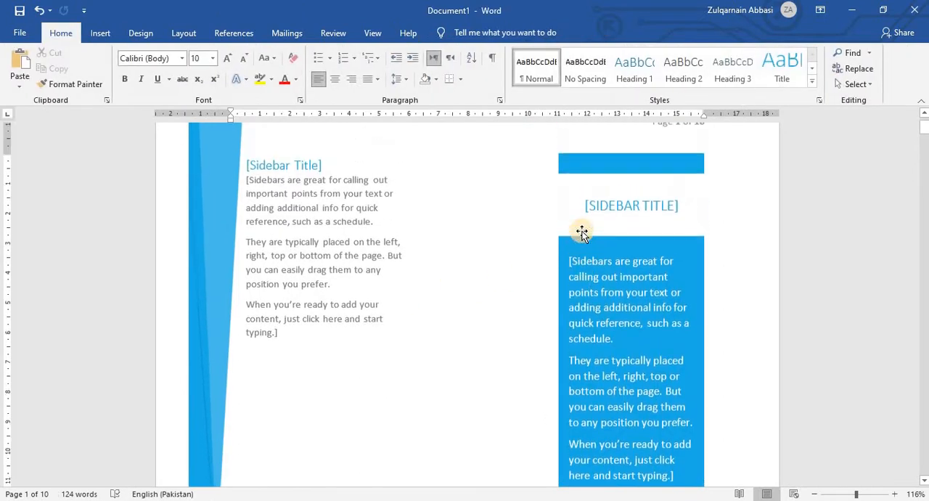
{"action": "scroll", "coordinate": [581, 232], "scroll_direction": "up", "scroll_amount": 2}
{"action": "left_click_drag", "start_coordinate": [588, 214], "coordinate": [631, 199]}
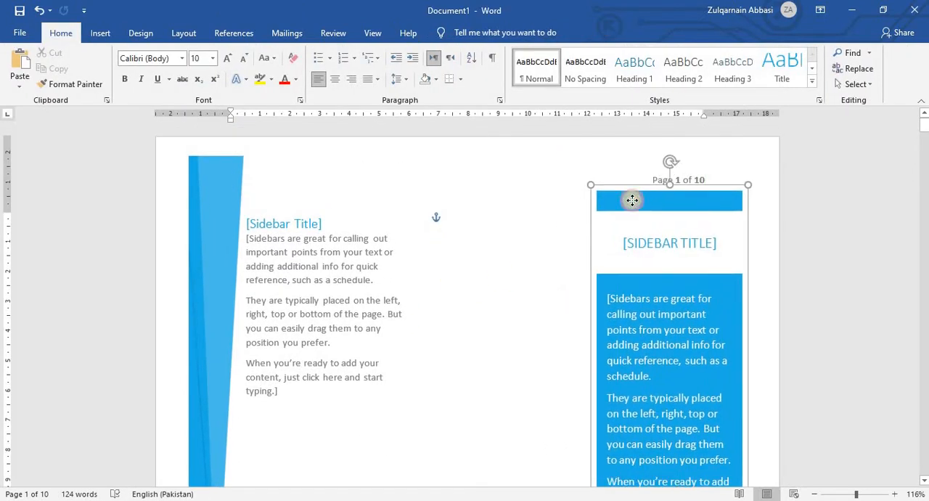
Delete the title placeholder of the Banded Sidebar.
{"action": "left_click", "coordinate": [642, 261]}
{"action": "left_click", "coordinate": [643, 259]}
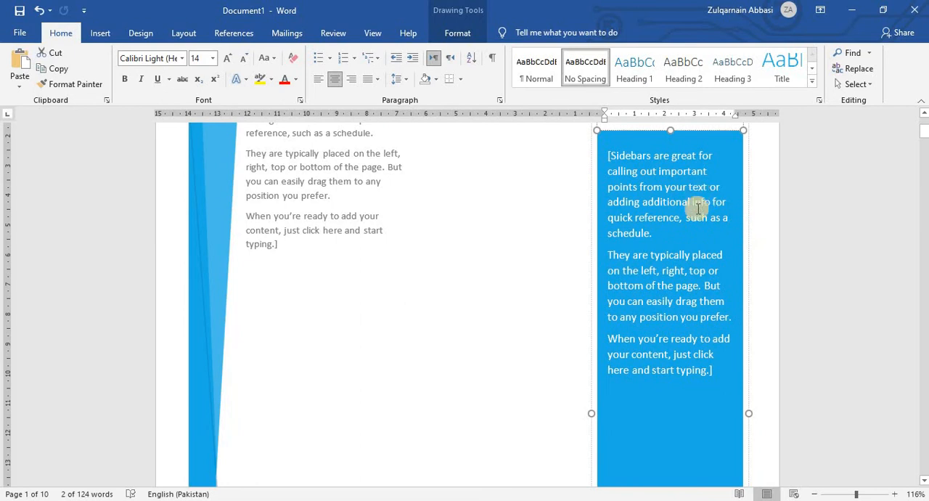
{"action": "scroll", "coordinate": [699, 280], "scroll_direction": "down", "scroll_amount": 3}
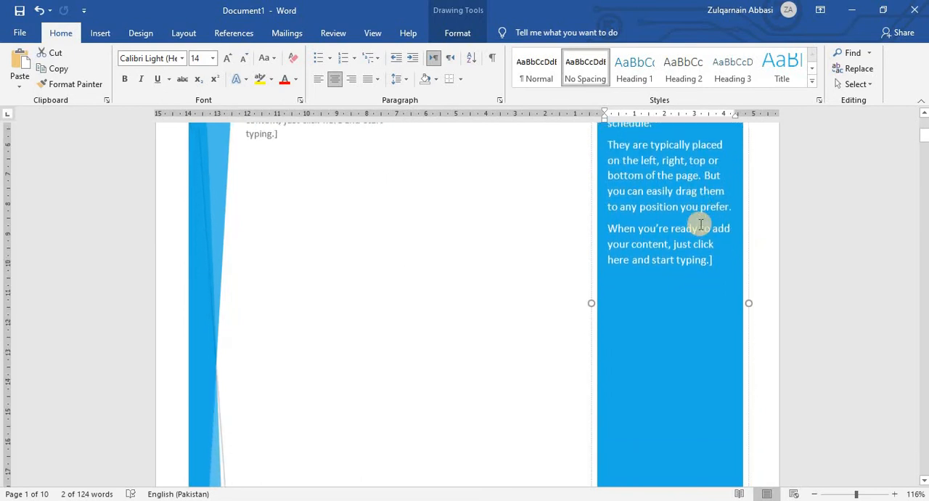
{"action": "key", "text": "ctrl+z"}
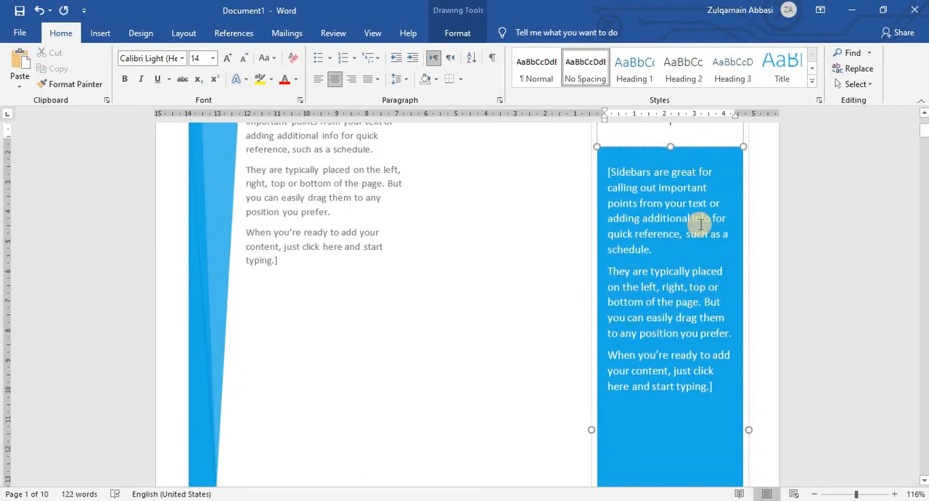
Select the document's entire body content, including both sidebars and the blank pages, and delete it.
{"action": "left_click", "coordinate": [466, 301]}
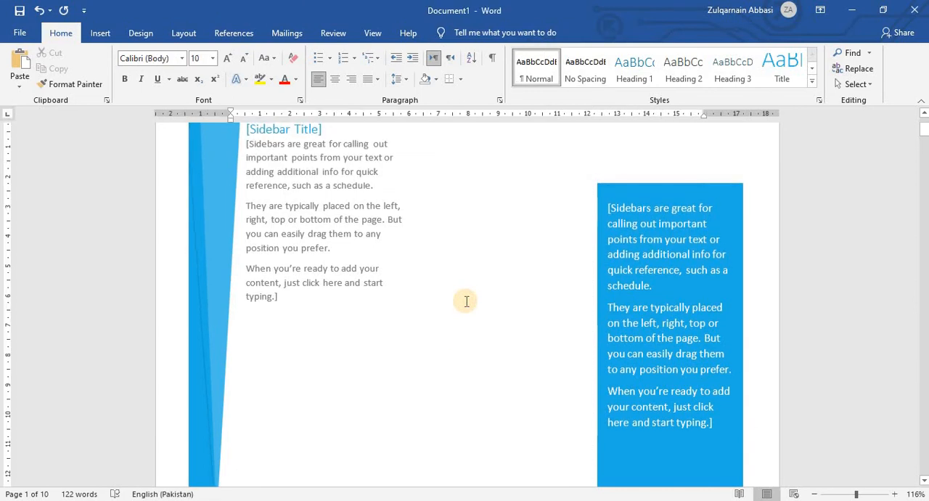
{"action": "key", "text": "ctrl+a"}
{"action": "key", "text": "Delete"}
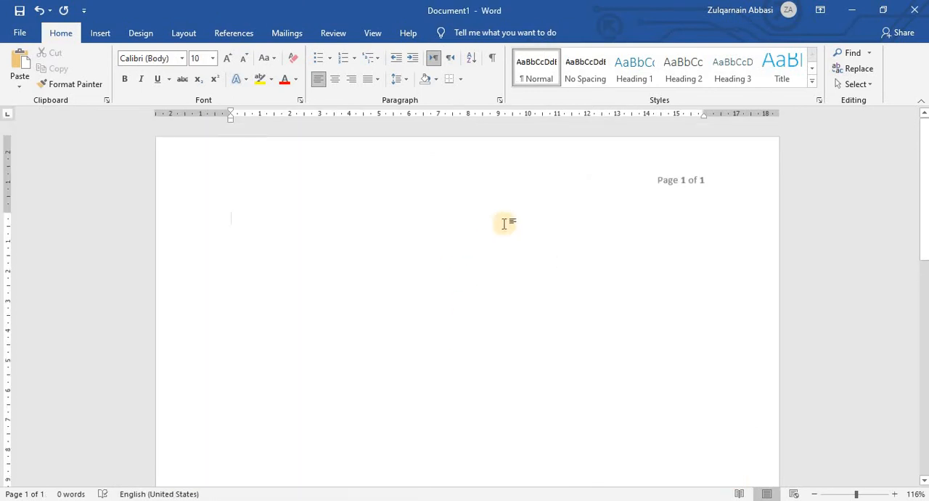
Draw a text box about 12.8 cm wide and 6.6 cm high near the top of the page.
{"action": "left_click", "coordinate": [100, 33]}
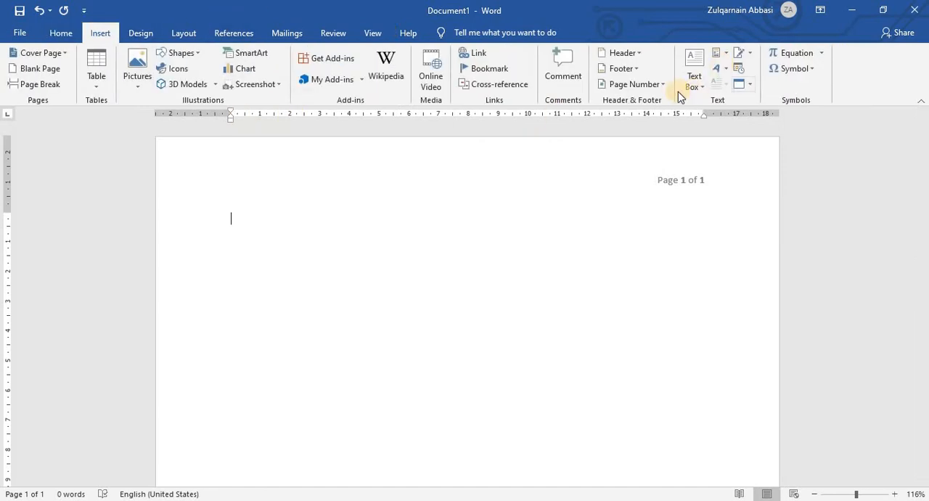
{"action": "left_click", "coordinate": [690, 80]}
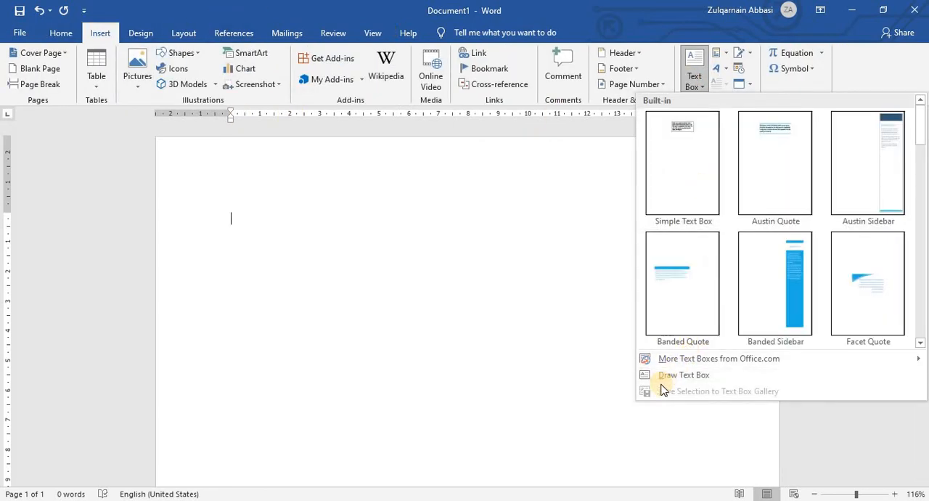
{"action": "left_click", "coordinate": [708, 378]}
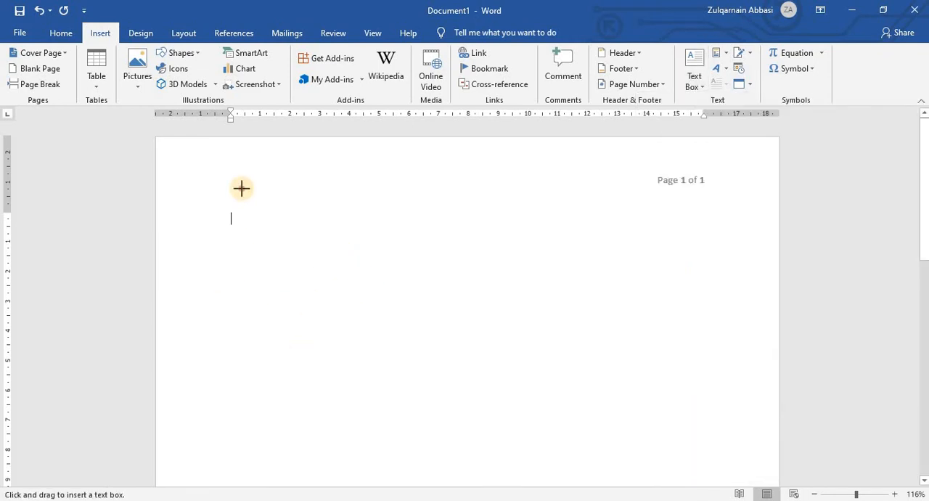
{"action": "left_click_drag", "start_coordinate": [242, 189], "coordinate": [622, 385]}
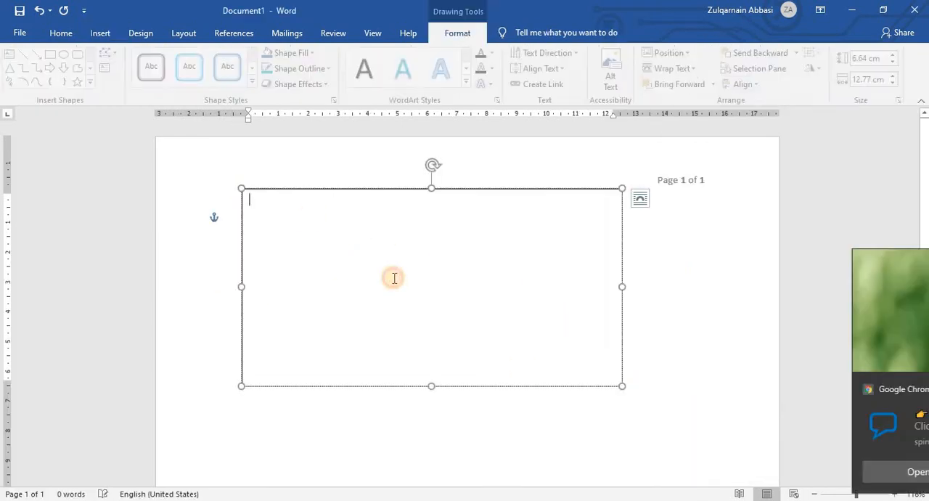
{"action": "left_click", "coordinate": [900, 390]}
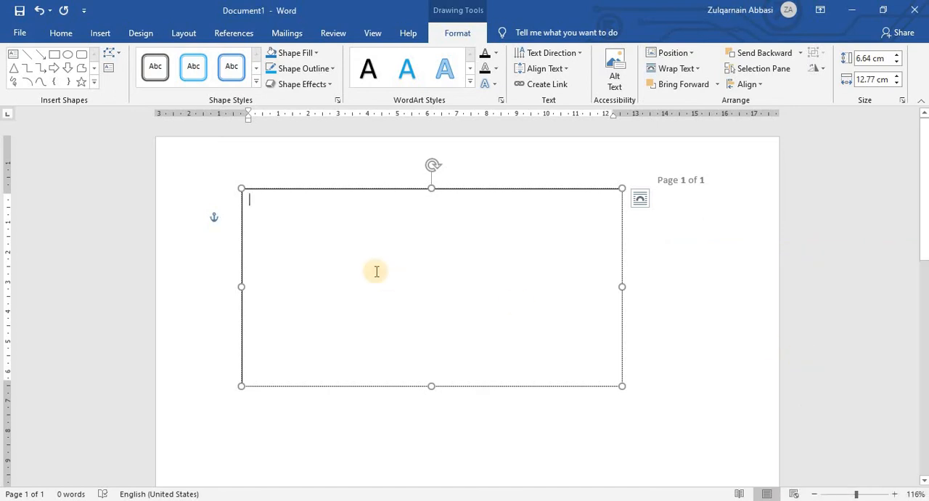
Fill the drawn text box with several lines of random sample text, starting with "Njkhugyfytefxfsfdwfdnhdf c yghjhg".
{"action": "type", "text": "njkhu"}
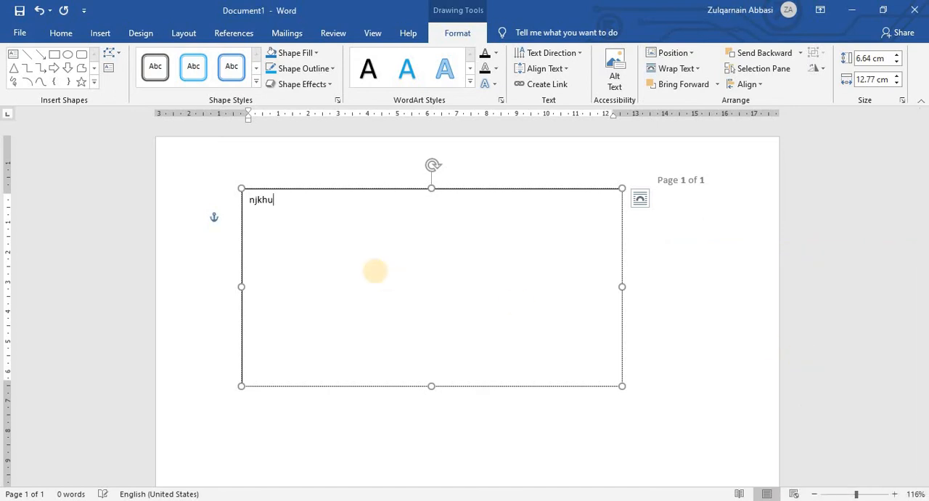
{"action": "type", "text": "gyfytefxfsfdwfdnhdf"}
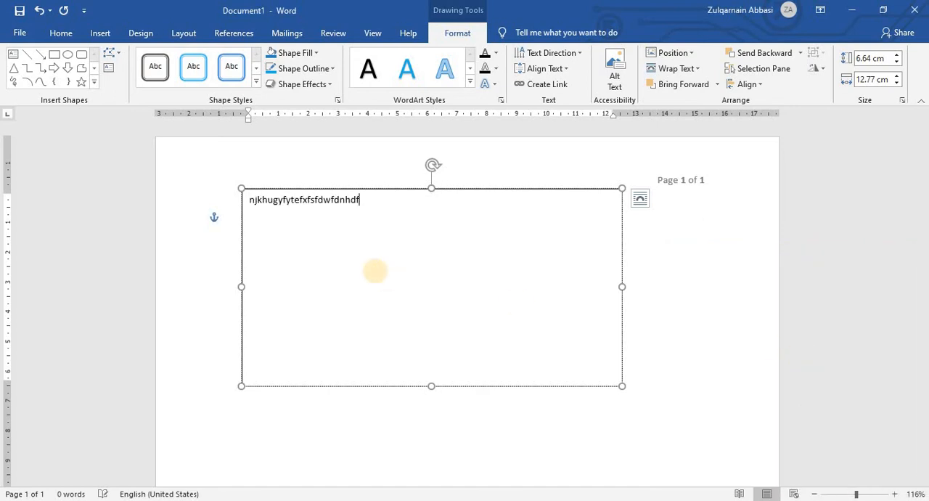
{"action": "type", "text": " c yghjhg"}
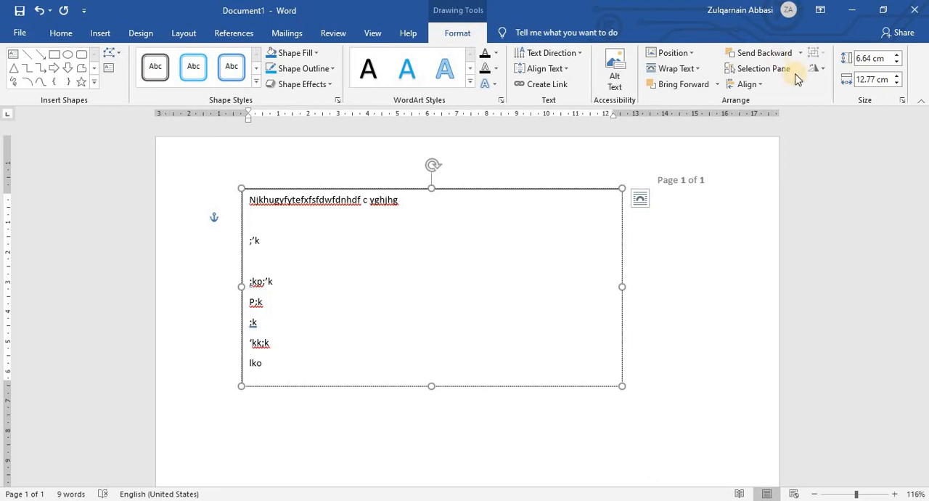
{"action": "left_click", "coordinate": [712, 290]}
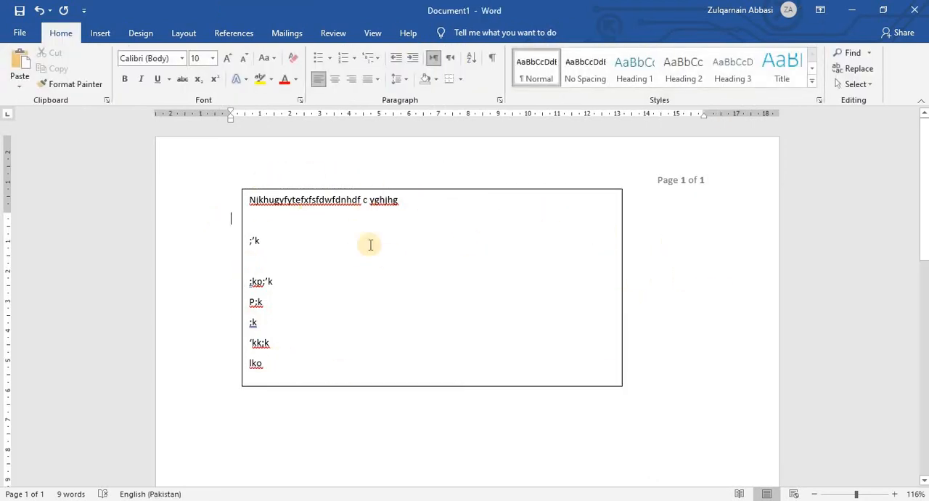
Select the whole text box and fill it with a light blue theme color.
{"action": "left_click", "coordinate": [401, 263]}
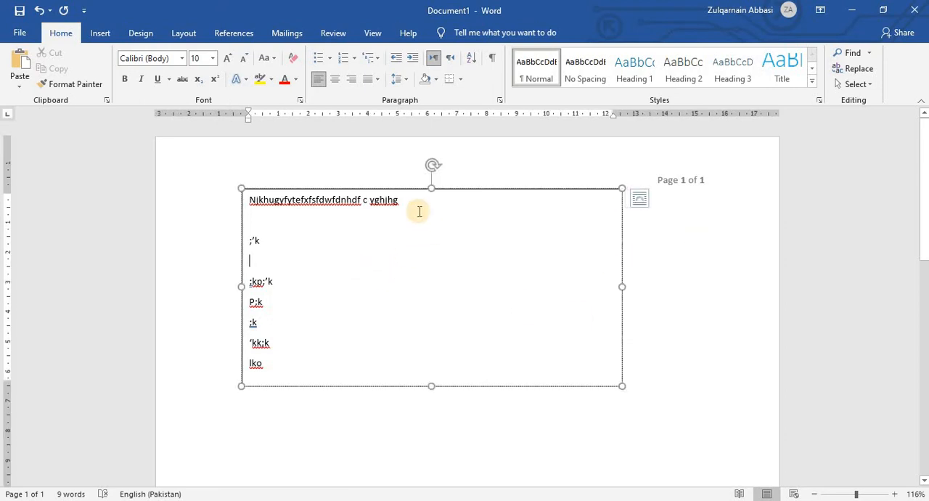
{"action": "left_click", "coordinate": [454, 190]}
{"action": "left_click", "coordinate": [454, 190]}
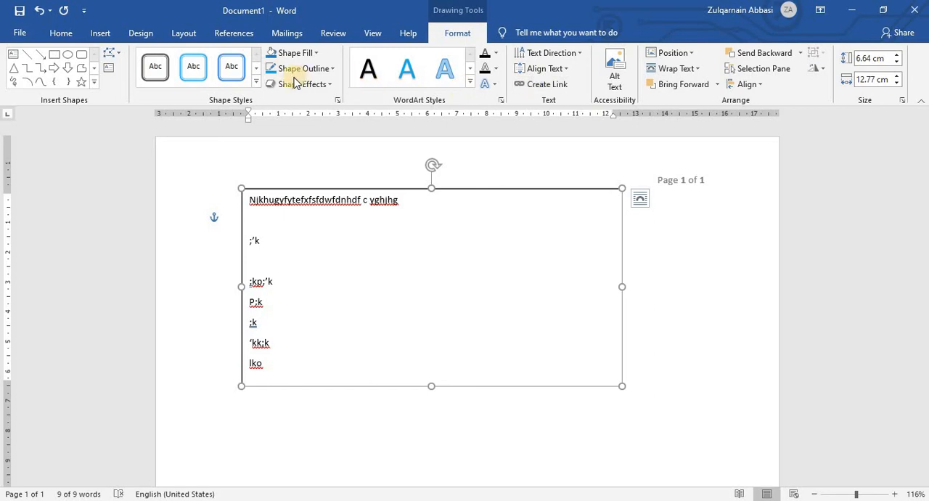
{"action": "left_click", "coordinate": [315, 53]}
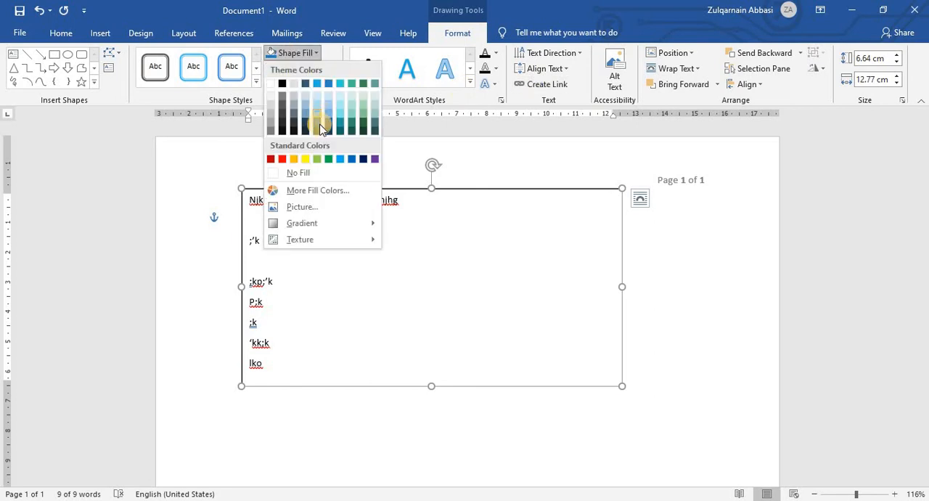
{"action": "left_click", "coordinate": [311, 116]}
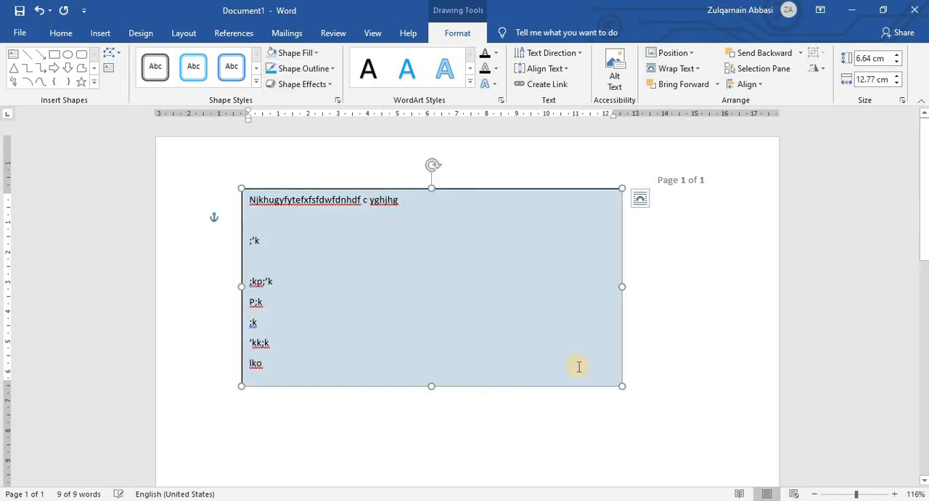
Set the text box's shape outline to No Outline.
{"action": "left_click", "coordinate": [310, 69]}
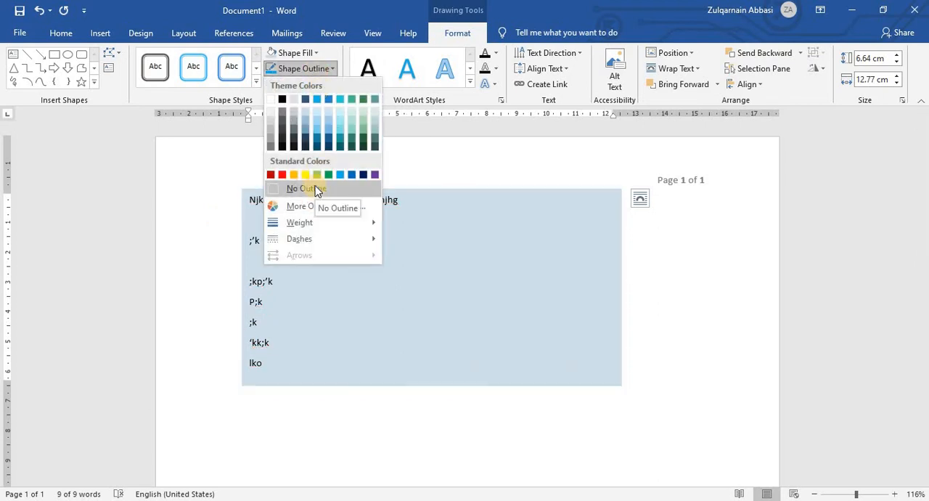
{"action": "left_click", "coordinate": [316, 190]}
{"action": "left_click", "coordinate": [682, 322]}
{"action": "left_click", "coordinate": [602, 324]}
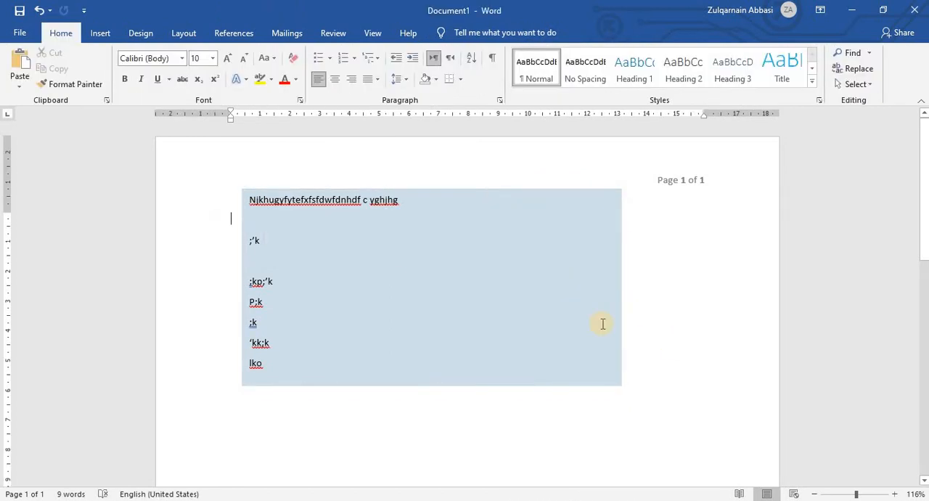
Set the text box's shape fill to No Fill.
{"action": "left_click", "coordinate": [488, 190]}
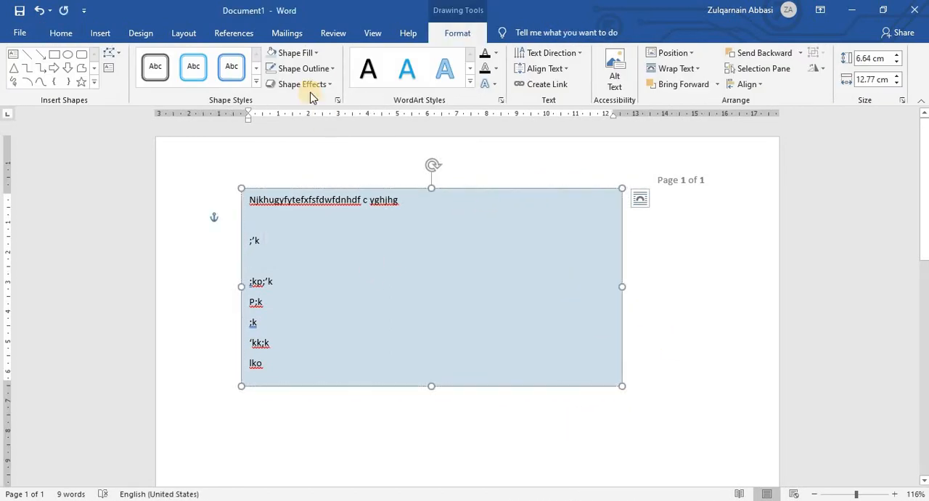
{"action": "left_click", "coordinate": [317, 56]}
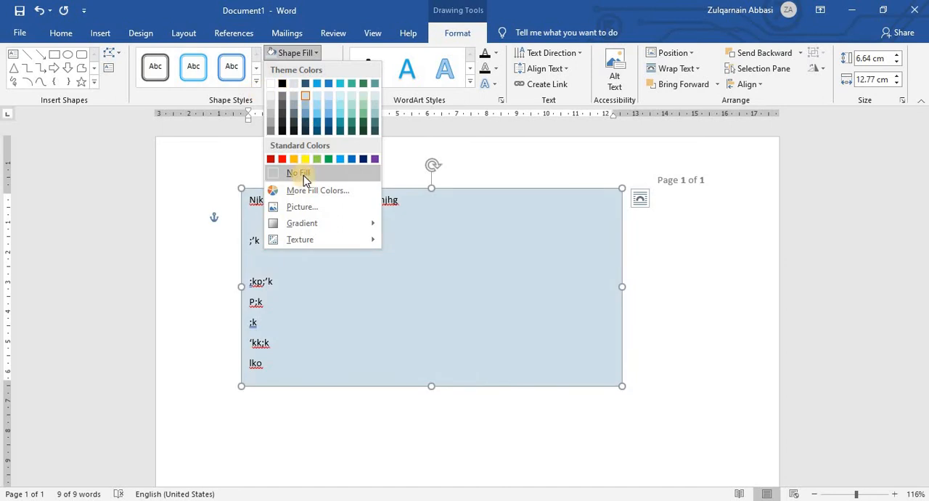
{"action": "left_click", "coordinate": [592, 348]}
{"action": "left_click", "coordinate": [676, 358]}
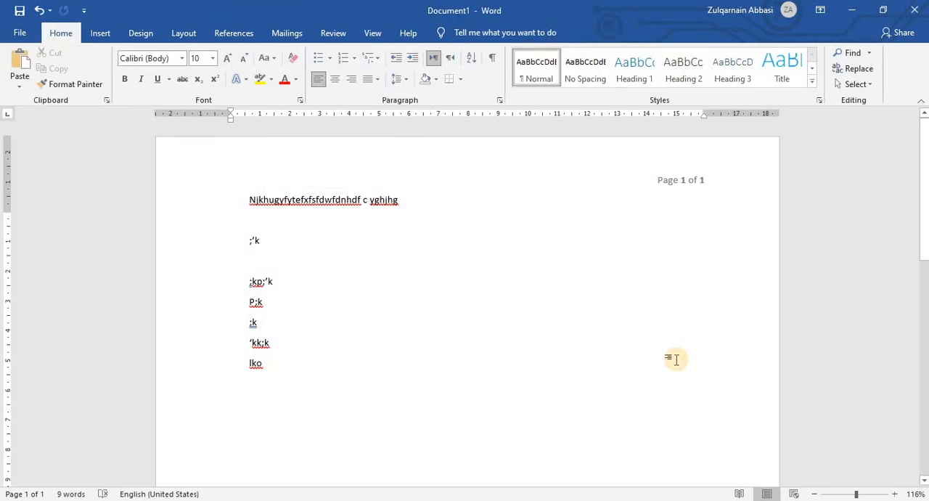
Resize the text box to about 6.4 cm wide and 7.6 cm high.
{"action": "left_click", "coordinate": [580, 319]}
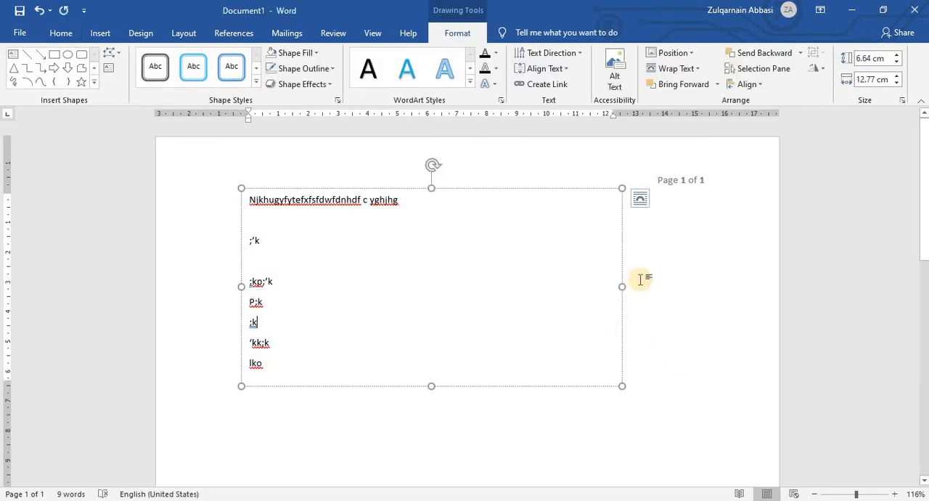
{"action": "left_click_drag", "start_coordinate": [626, 283], "coordinate": [430, 285]}
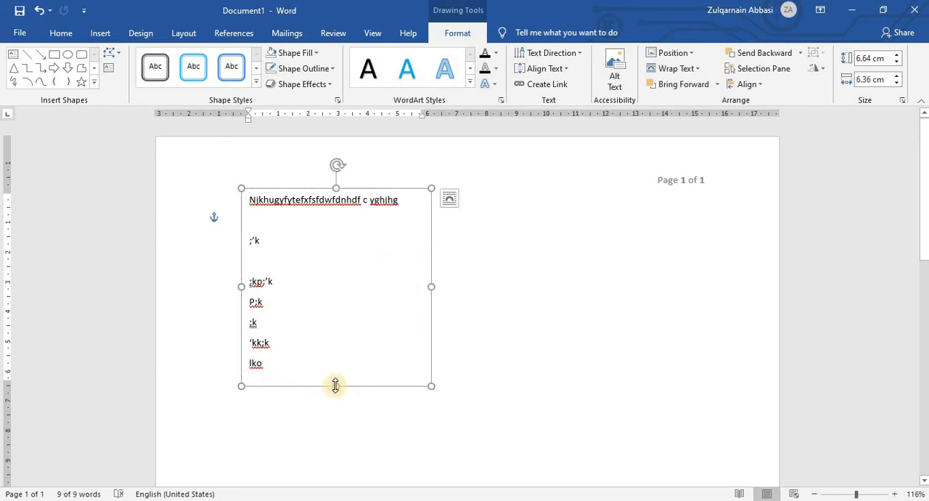
{"action": "left_click_drag", "start_coordinate": [336, 386], "coordinate": [341, 414]}
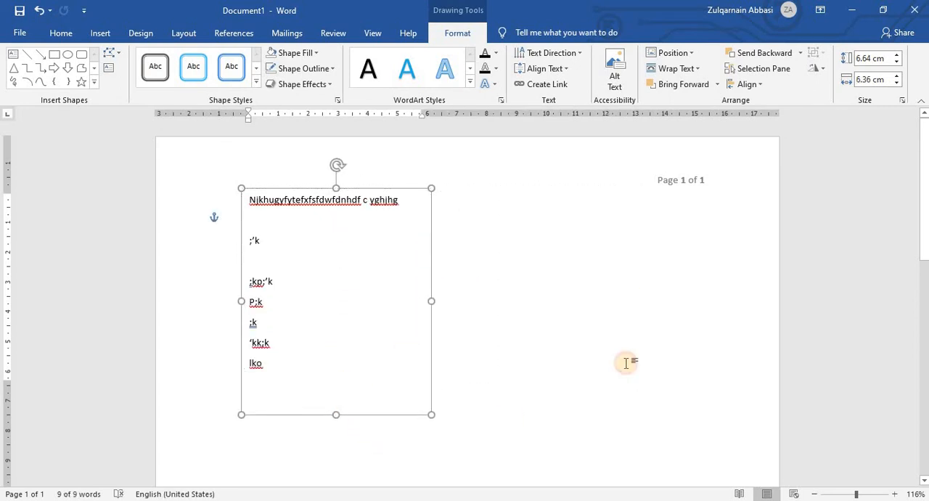
{"action": "left_click", "coordinate": [626, 363]}
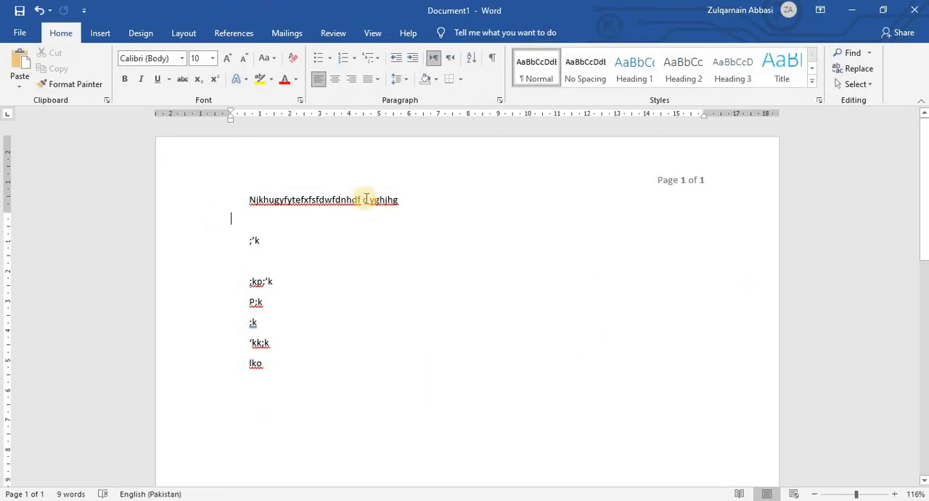
Clear all the text in the text box and delete the empty box from the page.
{"action": "left_click", "coordinate": [285, 209]}
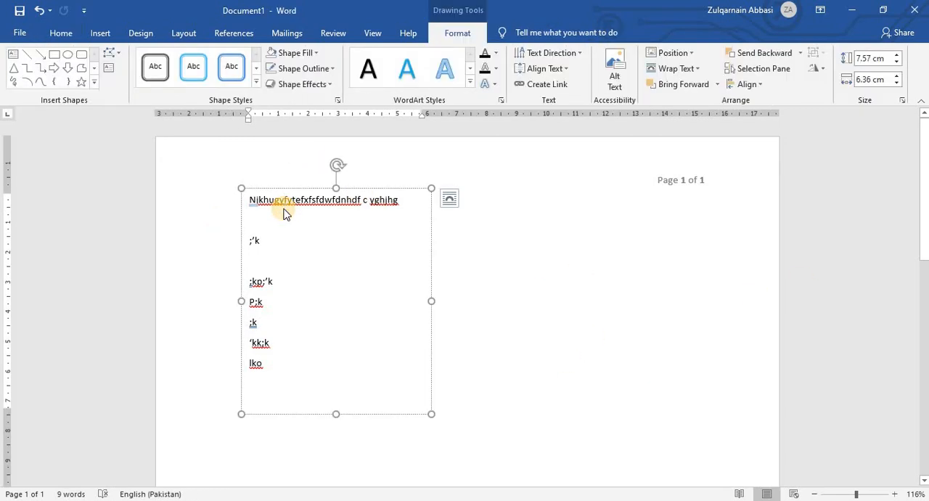
{"action": "key", "text": "ctrl+a"}
{"action": "key", "text": "Delete"}
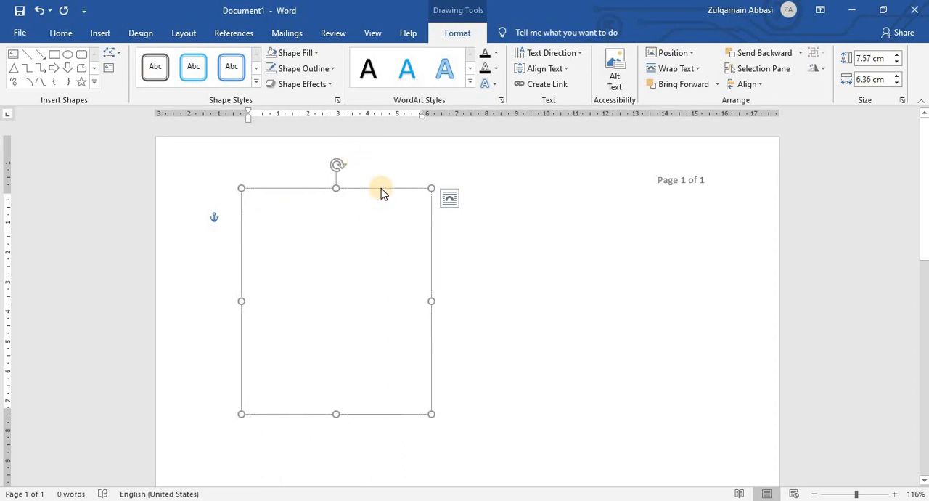
{"action": "key", "text": "Delete"}
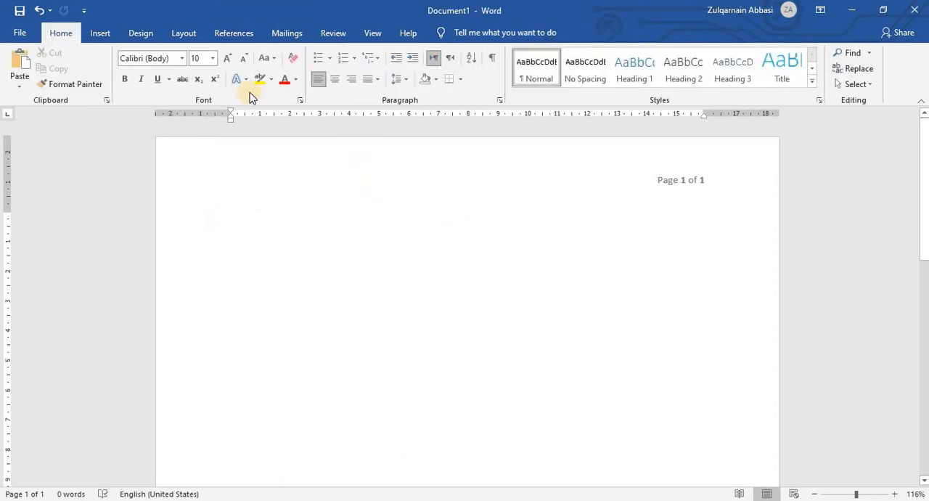
Insert the Company document property from Quick Parts at the start of the page.
{"action": "left_click", "coordinate": [121, 38]}
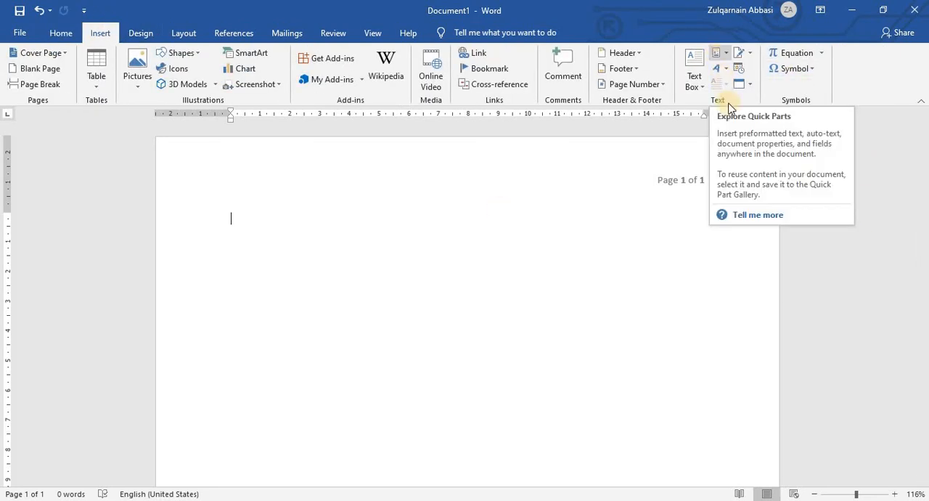
{"action": "left_click", "coordinate": [729, 57]}
{"action": "mouse_move", "coordinate": [738, 74]}
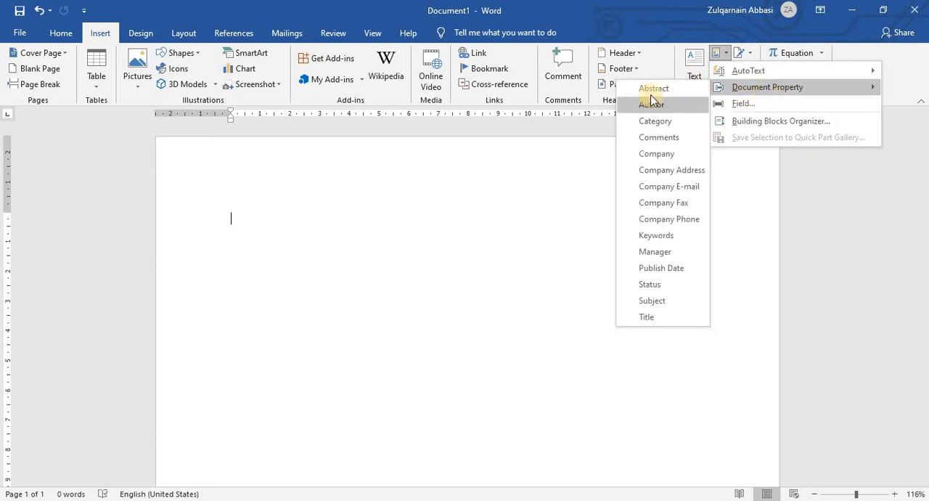
{"action": "left_click", "coordinate": [669, 150]}
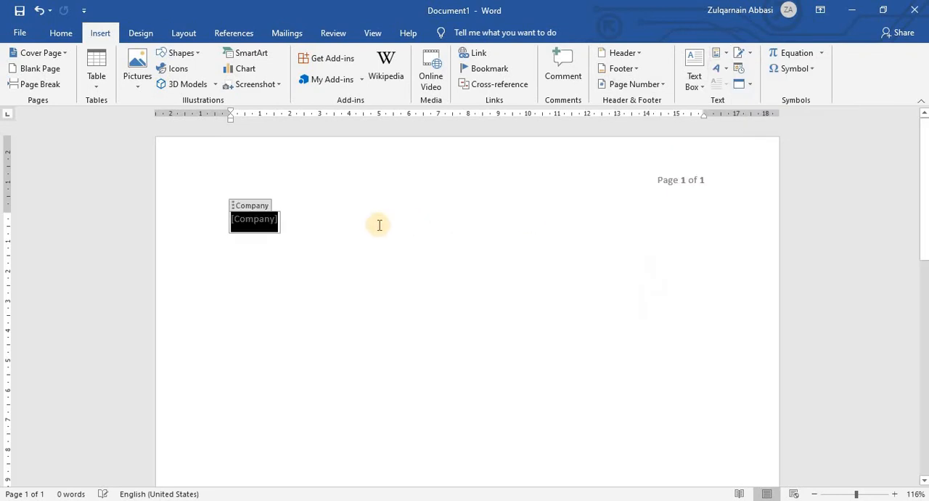
{"action": "left_click", "coordinate": [332, 231]}
Insert the Status document property directly after the Company placeholder.
{"action": "left_click", "coordinate": [256, 225]}
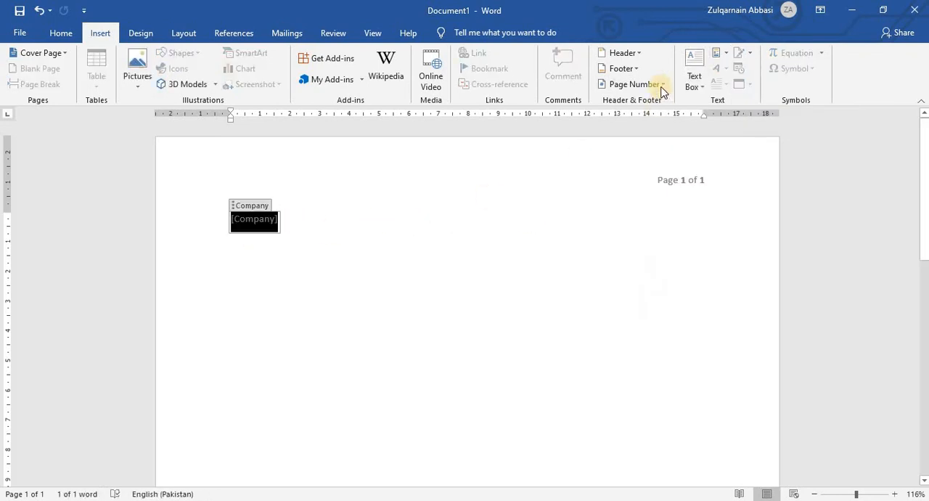
{"action": "left_click", "coordinate": [716, 54]}
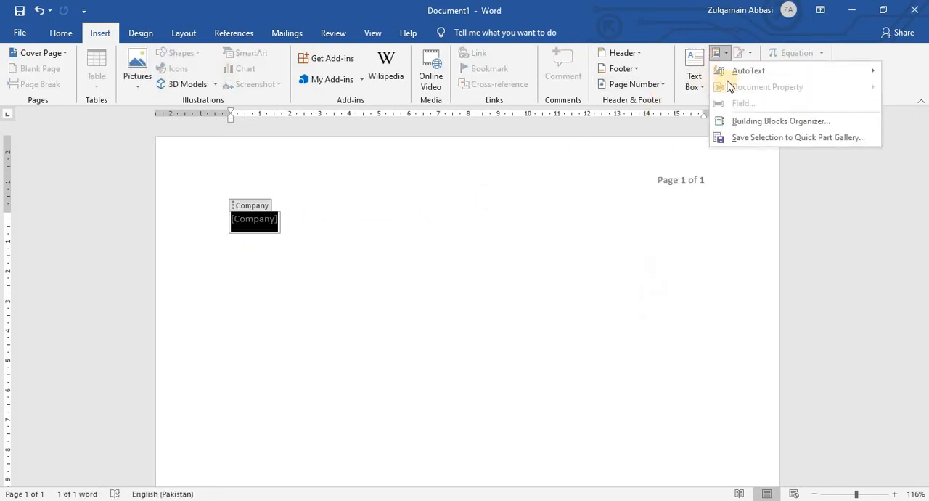
{"action": "left_click", "coordinate": [316, 217]}
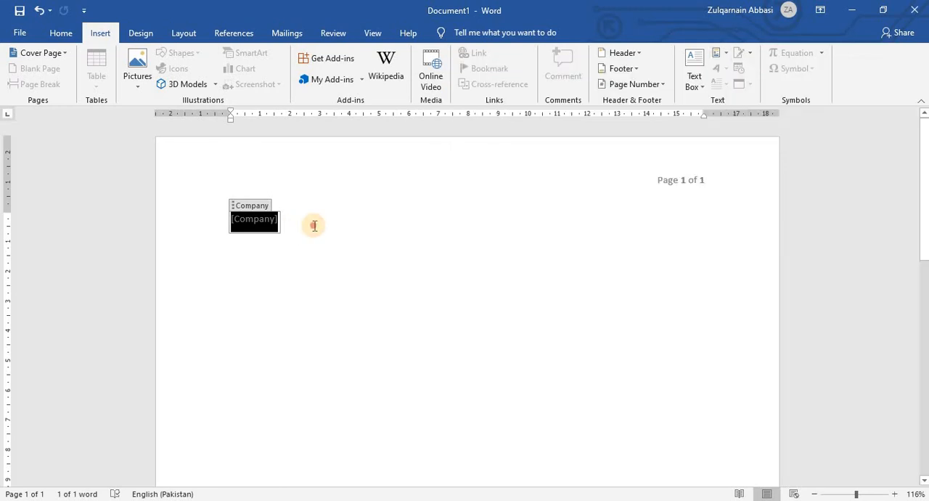
{"action": "left_click", "coordinate": [311, 223]}
{"action": "left_click", "coordinate": [718, 66]}
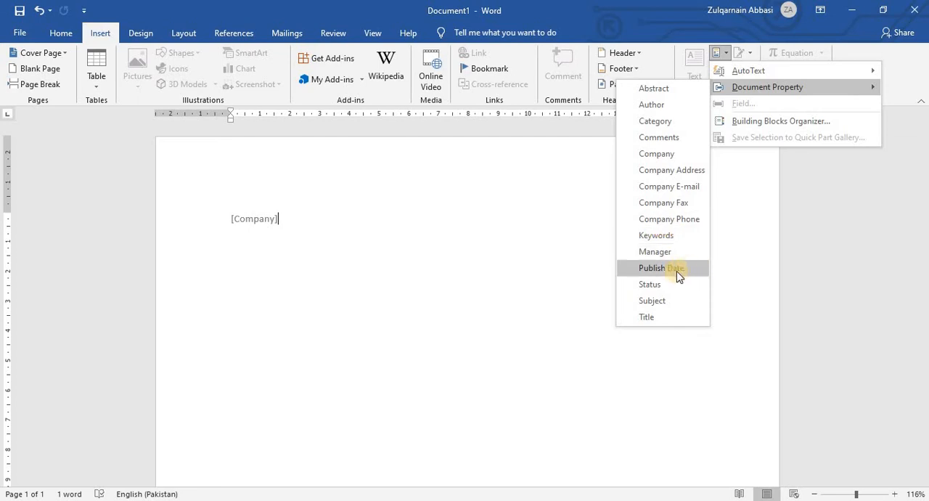
{"action": "left_click", "coordinate": [659, 284]}
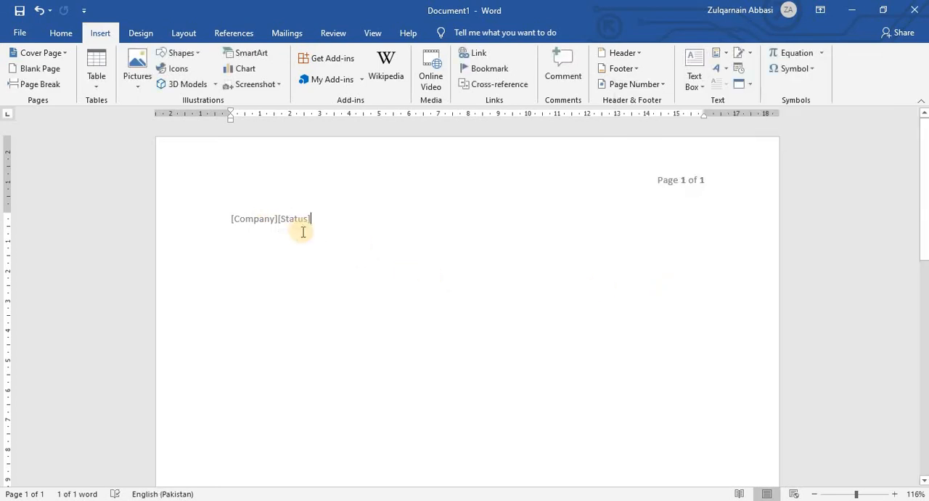
Replace the Status placeholder with the value 515.
{"action": "left_click", "coordinate": [290, 215]}
{"action": "left_click_drag", "start_coordinate": [291, 215], "coordinate": [449, 311]}
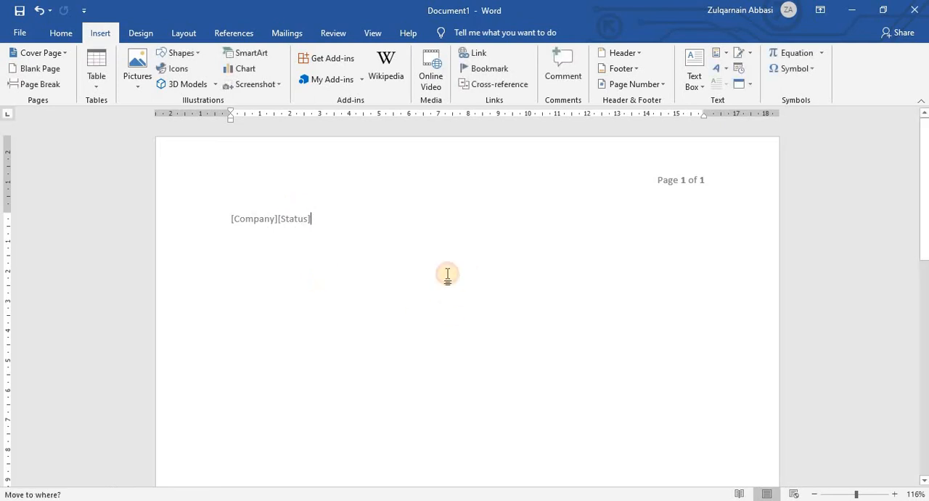
{"action": "left_click", "coordinate": [294, 219]}
{"action": "type", "text": "515"}
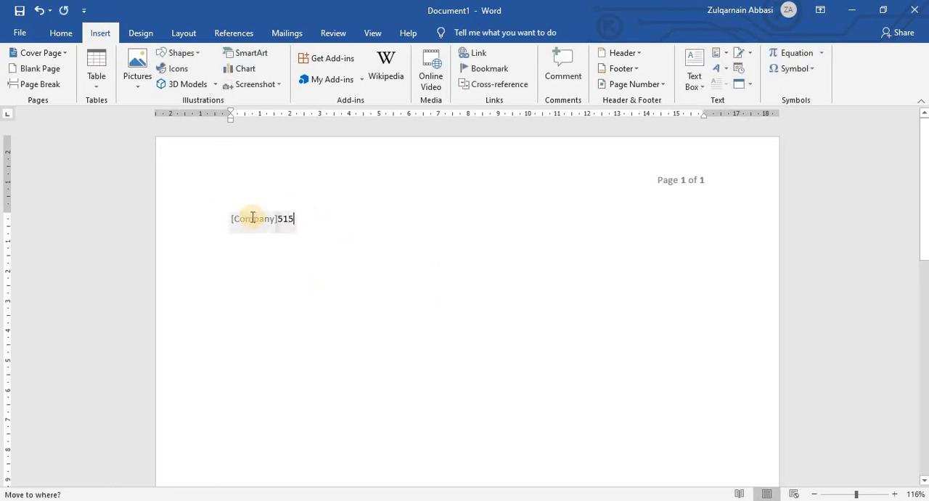
{"action": "left_click", "coordinate": [249, 219]}
{"action": "type", "text": "5254894519848915"}
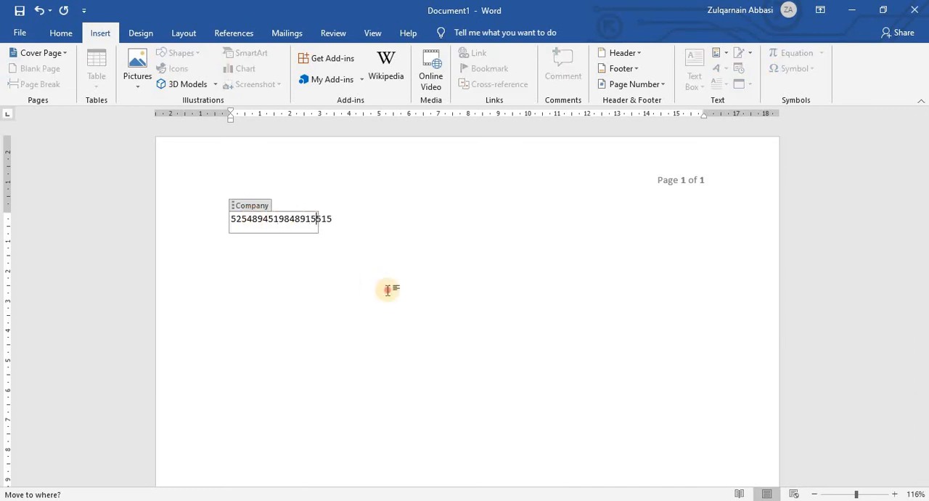
{"action": "left_click", "coordinate": [388, 288]}
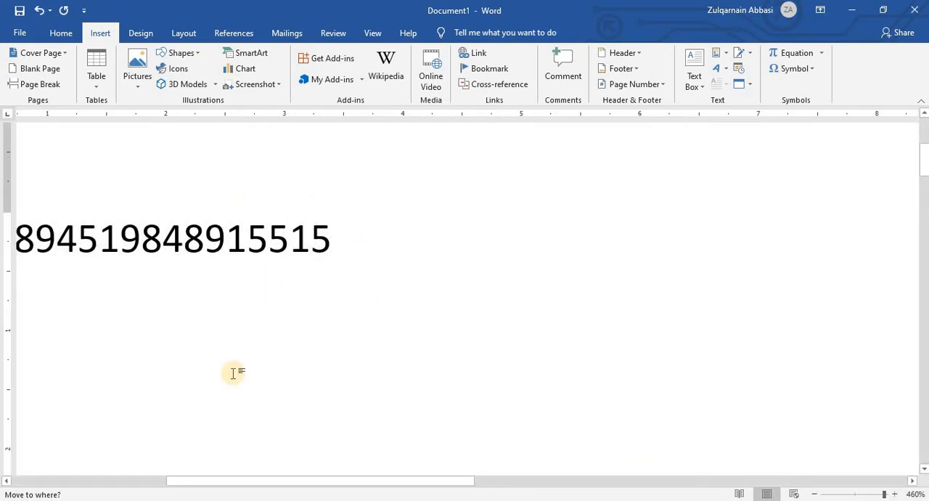
Examine the Status property control beside the Company value by selecting its contents and the whole control, then deselect it.
{"action": "left_click", "coordinate": [276, 243]}
{"action": "double_click", "coordinate": [276, 286]}
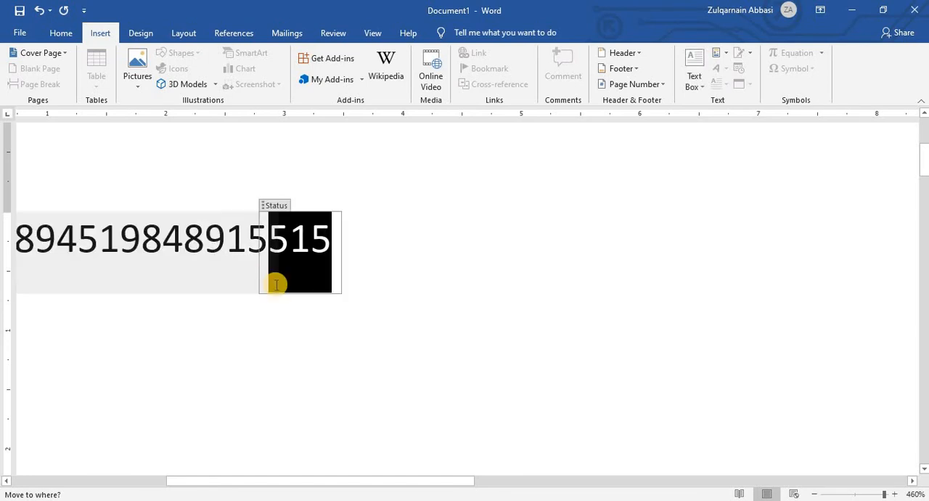
{"action": "double_click", "coordinate": [276, 286]}
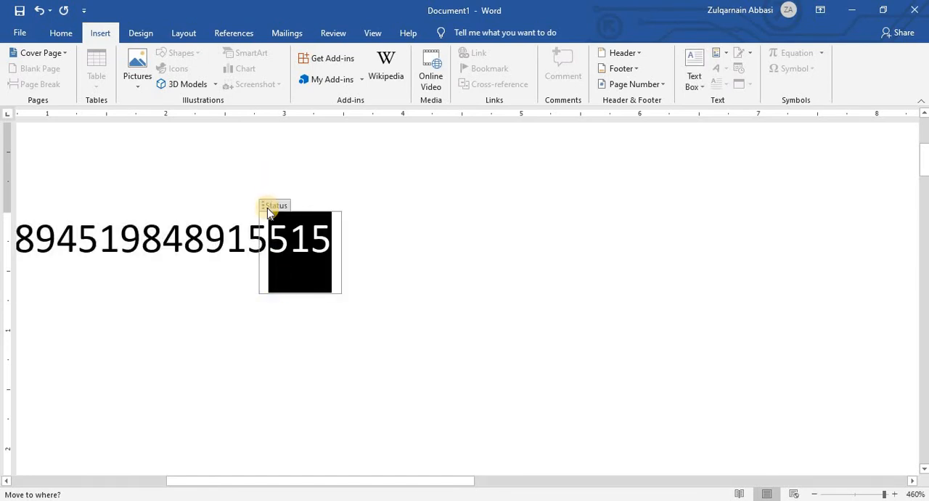
{"action": "left_click", "coordinate": [267, 207]}
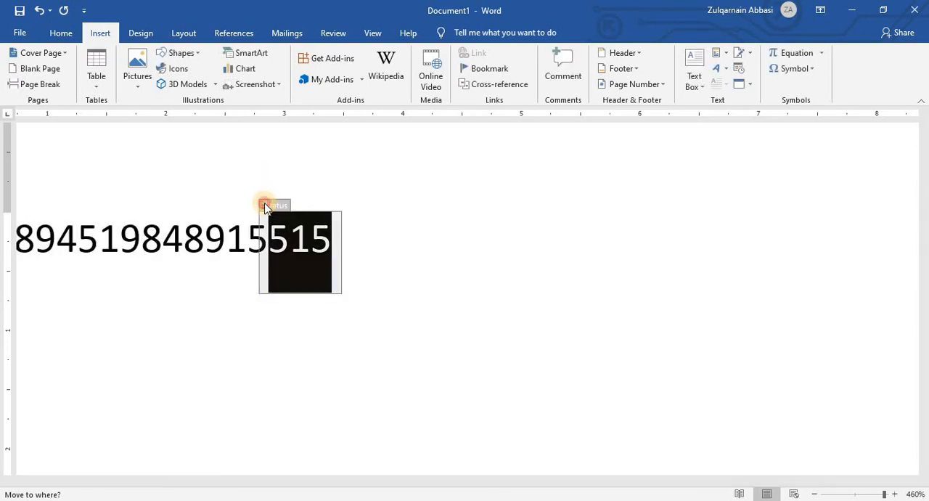
{"action": "left_click_drag", "start_coordinate": [272, 212], "coordinate": [340, 226]}
{"action": "left_click", "coordinate": [282, 225]}
{"action": "left_click", "coordinate": [304, 236]}
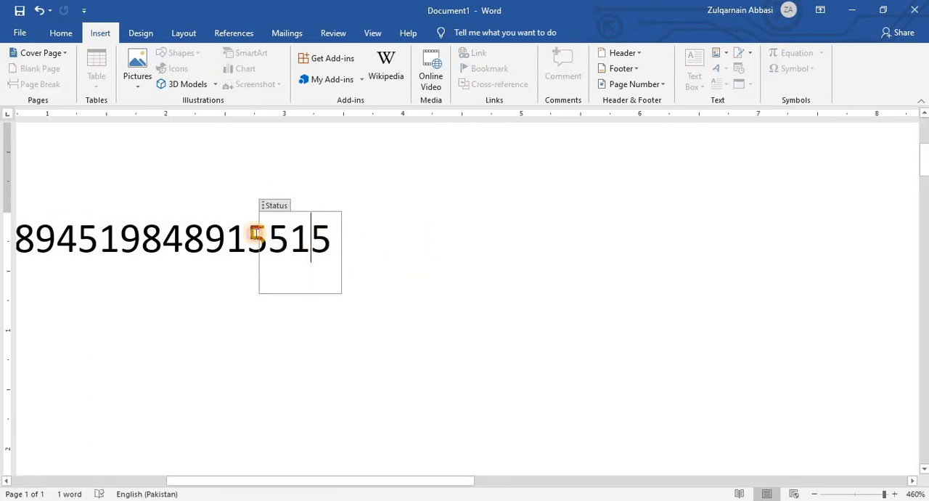
{"action": "triple_click", "coordinate": [477, 266]}
{"action": "left_click", "coordinate": [706, 226]}
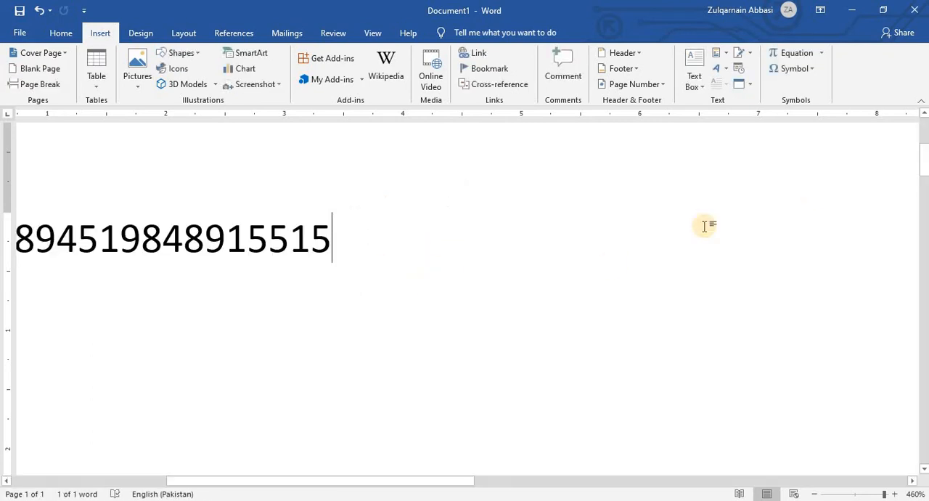
{"action": "left_click", "coordinate": [854, 494]}
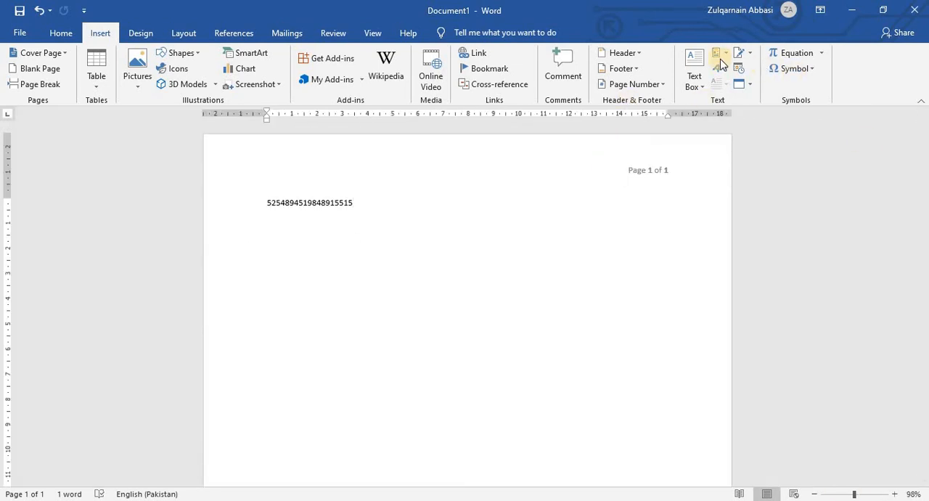
Insert a Seq field from Quick Parts directly after the Status value.
{"action": "left_click", "coordinate": [719, 55]}
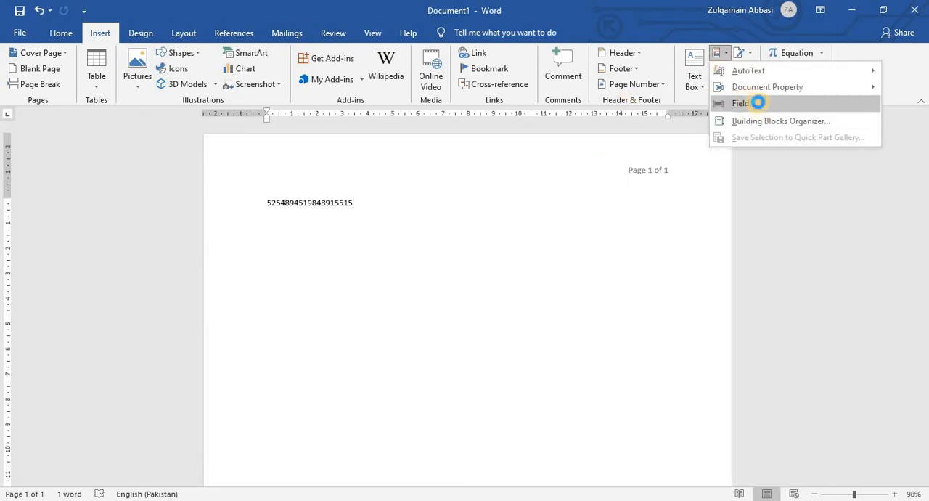
{"action": "left_click", "coordinate": [758, 103]}
{"action": "scroll", "coordinate": [276, 235], "scroll_direction": "down", "scroll_amount": 20}
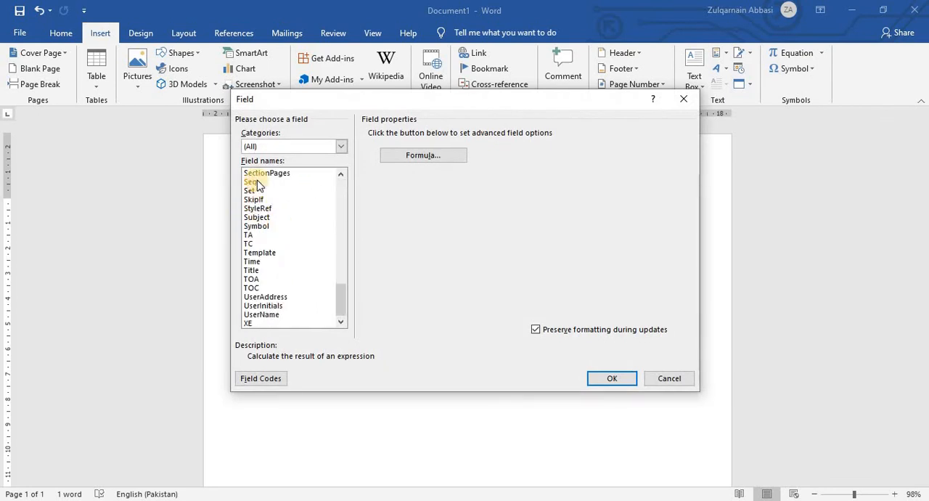
{"action": "left_click", "coordinate": [258, 183]}
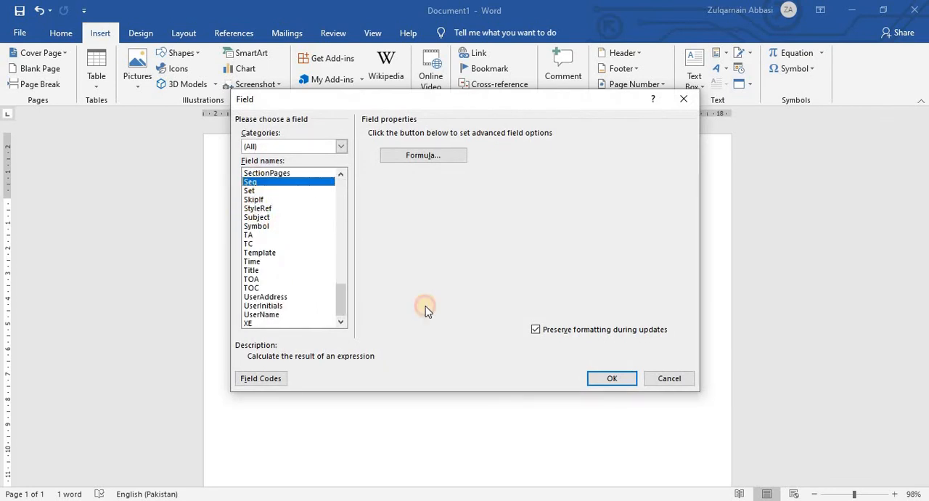
{"action": "left_click", "coordinate": [601, 379]}
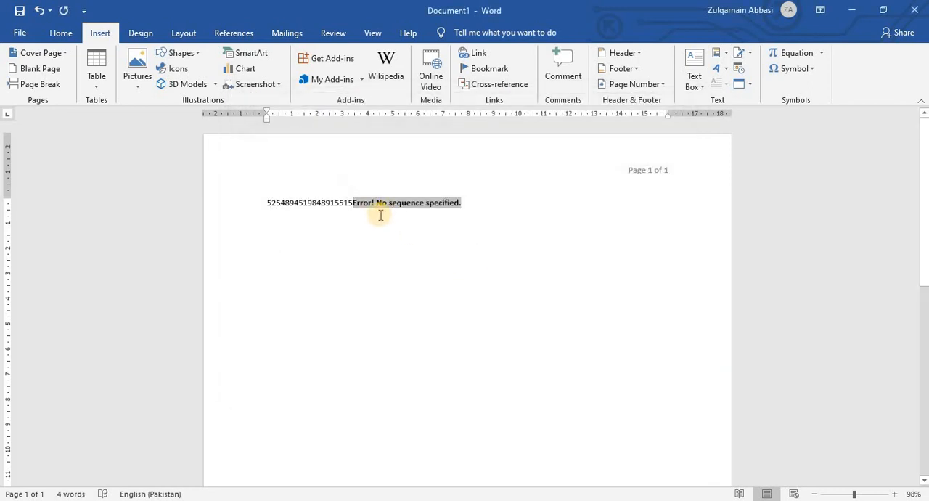
Delete the whole first line, including the Company and Status values and the Seq field.
{"action": "left_click_drag", "start_coordinate": [367, 209], "coordinate": [258, 199]}
{"action": "left_click", "coordinate": [446, 229]}
{"action": "left_click", "coordinate": [463, 203]}
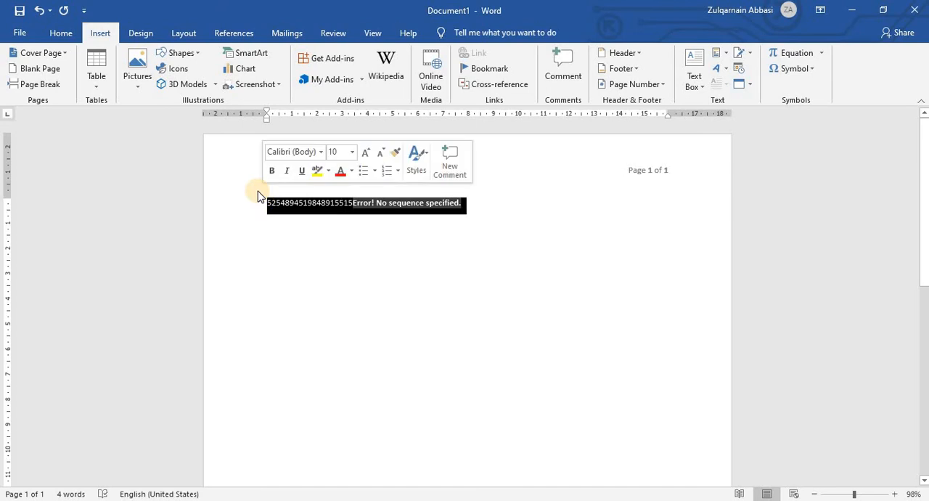
{"action": "key", "text": "Delete"}
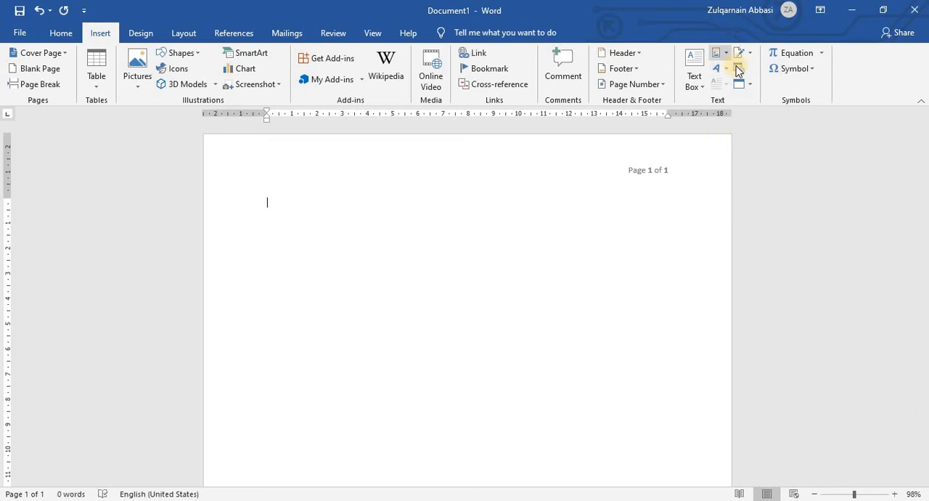
{"action": "left_click", "coordinate": [718, 61]}
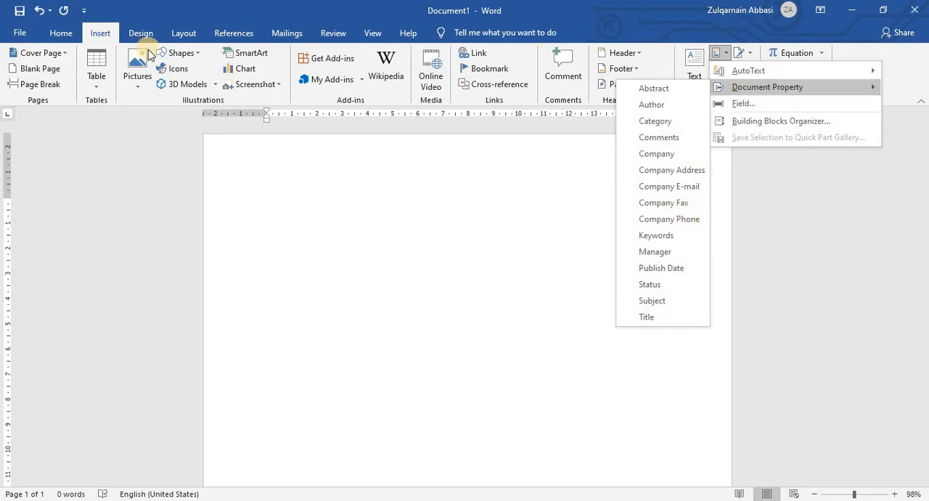
{"action": "left_click", "coordinate": [40, 53]}
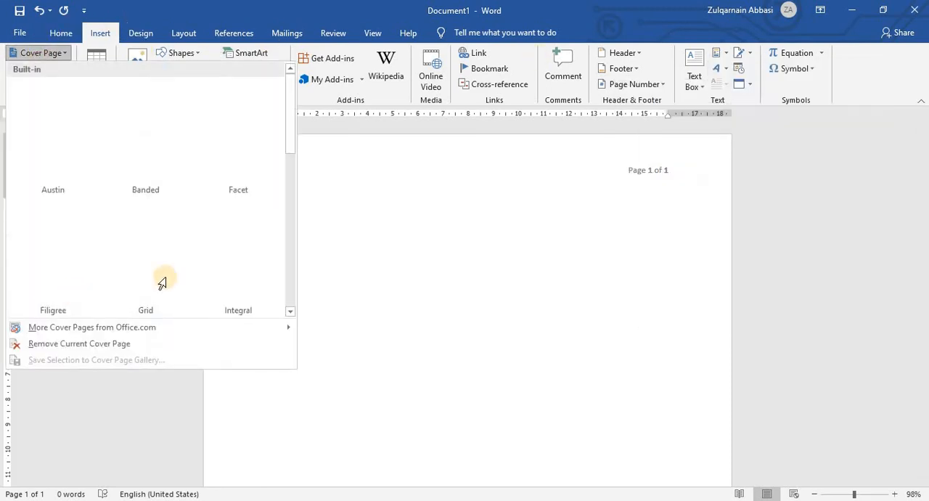
{"action": "left_click", "coordinate": [718, 58]}
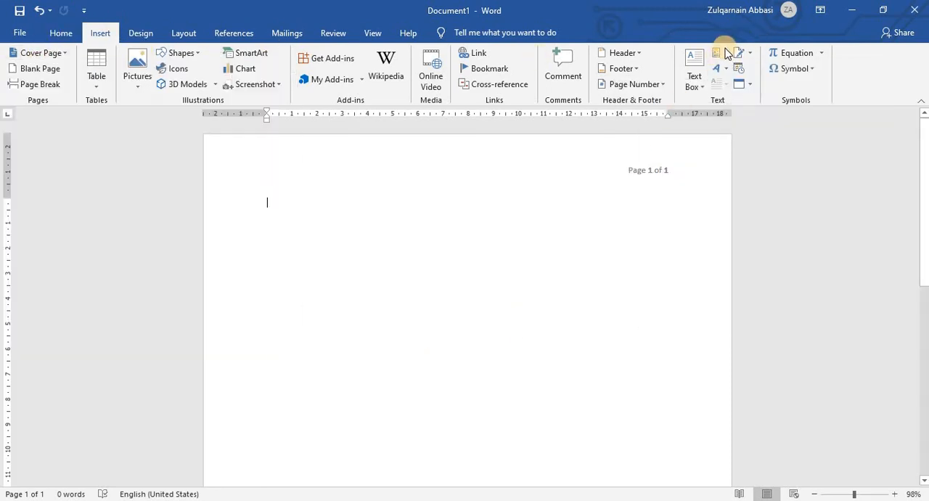
Insert the Trig Identity 1 equation from the Building Blocks Organizer on the empty page.
{"action": "left_click", "coordinate": [718, 55]}
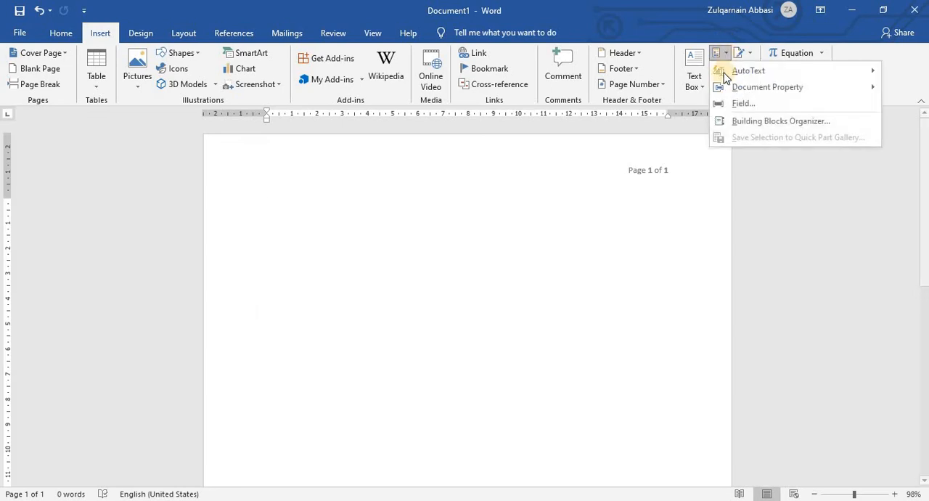
{"action": "left_click", "coordinate": [733, 123]}
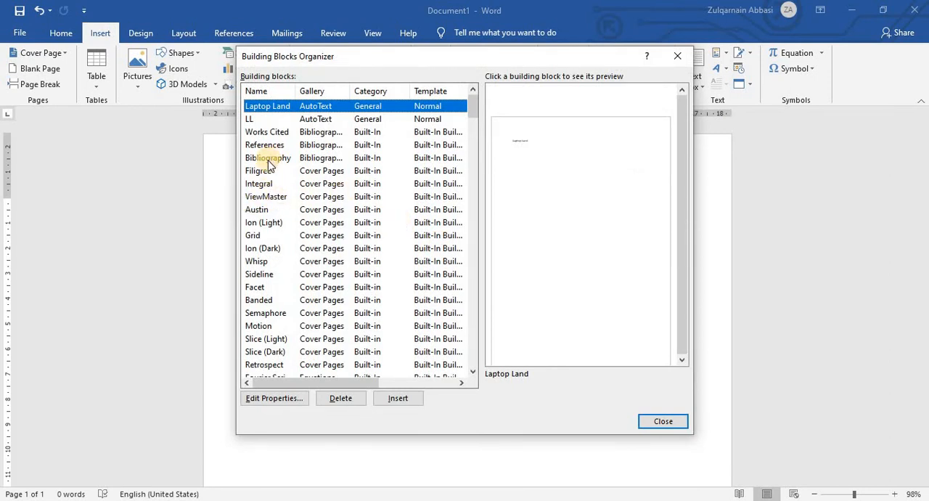
{"action": "scroll", "coordinate": [269, 164], "scroll_direction": "down", "scroll_amount": 4}
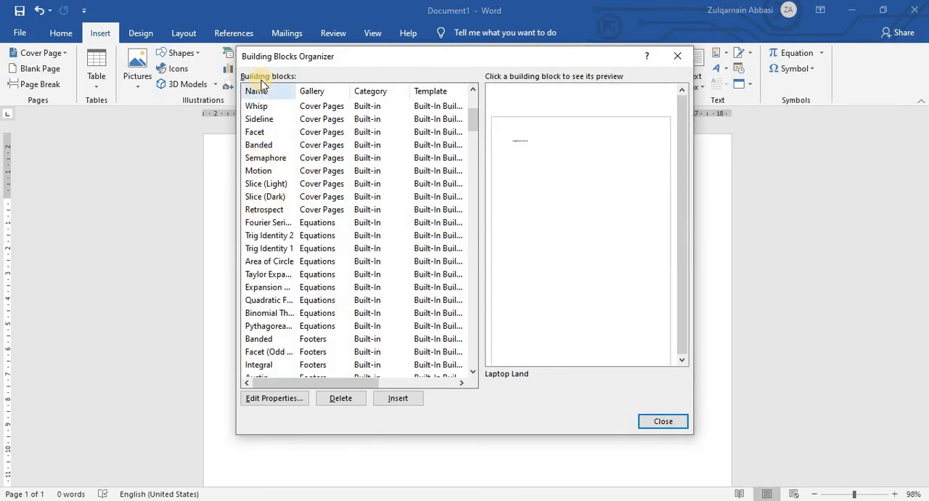
{"action": "scroll", "coordinate": [271, 177], "scroll_direction": "down", "scroll_amount": 1}
{"action": "scroll", "coordinate": [271, 176], "scroll_direction": "down", "scroll_amount": 1}
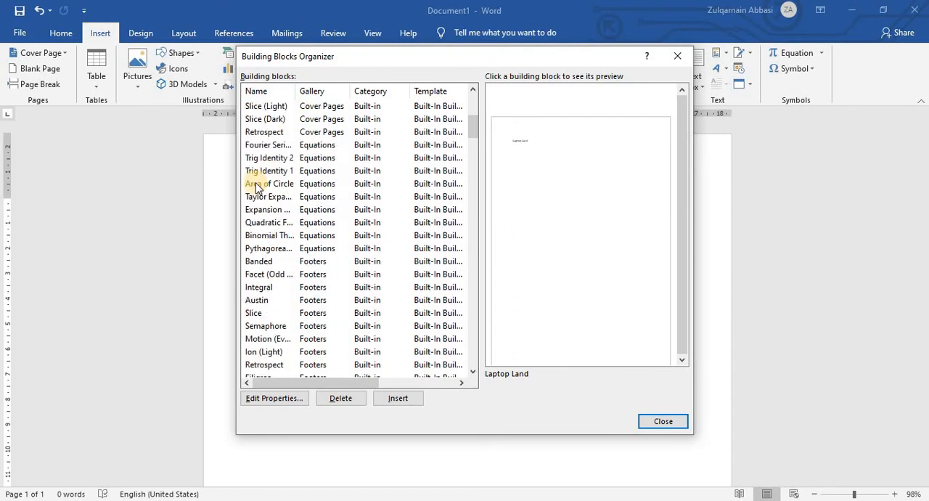
{"action": "left_click", "coordinate": [270, 169]}
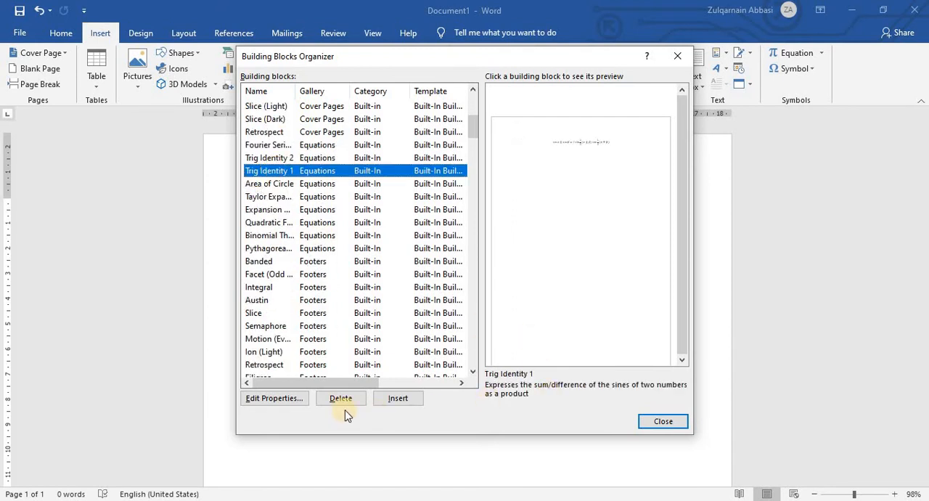
{"action": "left_click", "coordinate": [381, 404]}
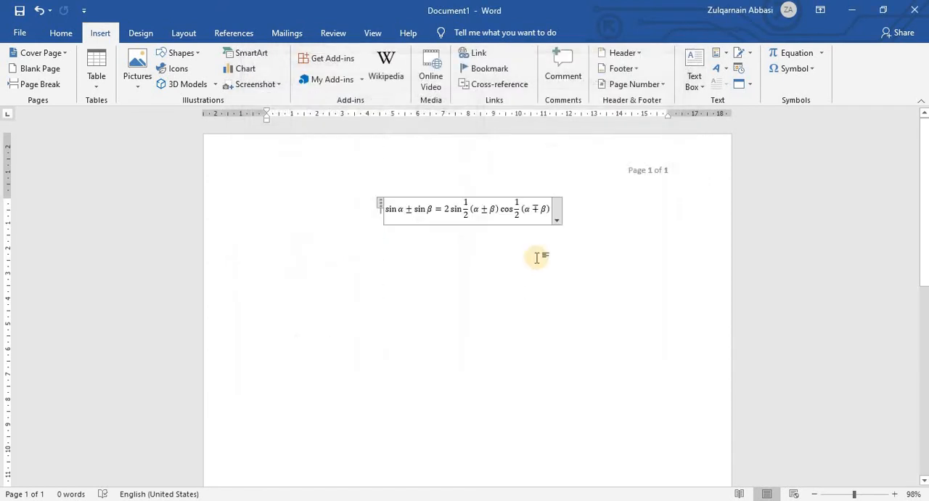
Convert the trig identity equation to Linear format and switch it back using All - Professional.
{"action": "left_click", "coordinate": [556, 217]}
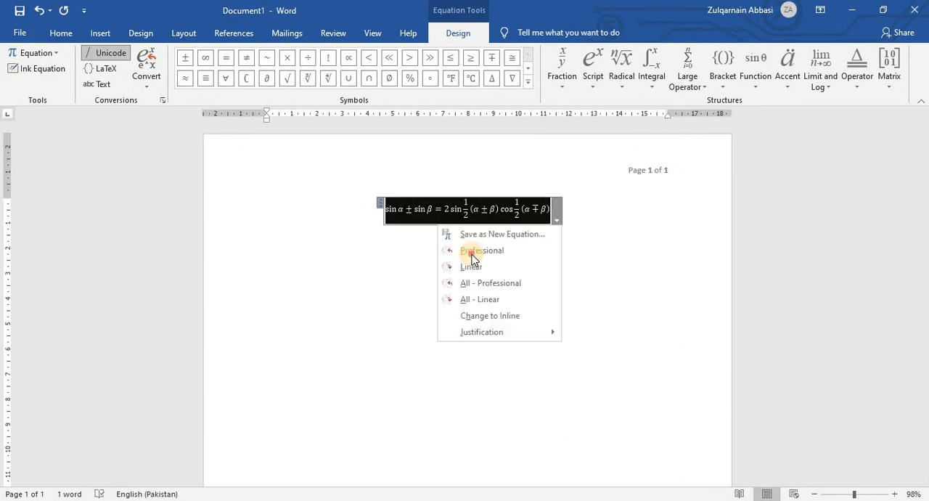
{"action": "left_click", "coordinate": [417, 255]}
{"action": "left_click", "coordinate": [415, 210]}
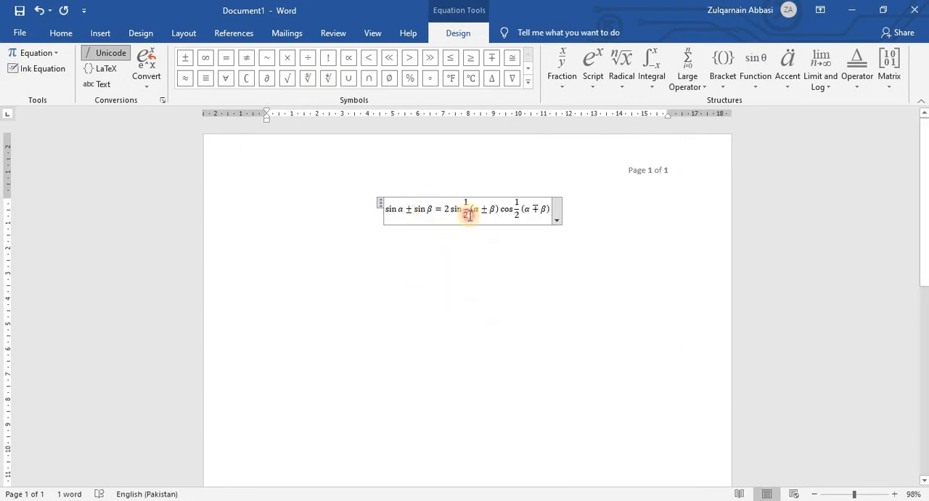
{"action": "left_click", "coordinate": [557, 218]}
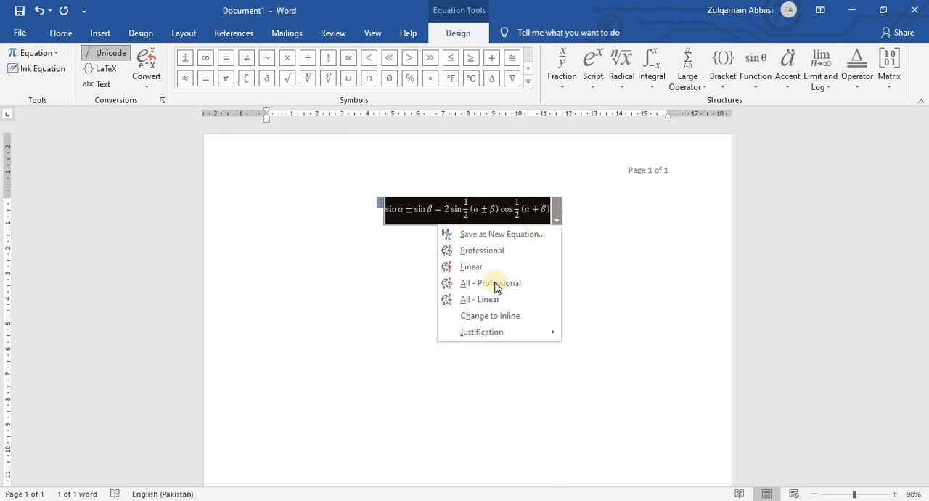
{"action": "left_click", "coordinate": [472, 267]}
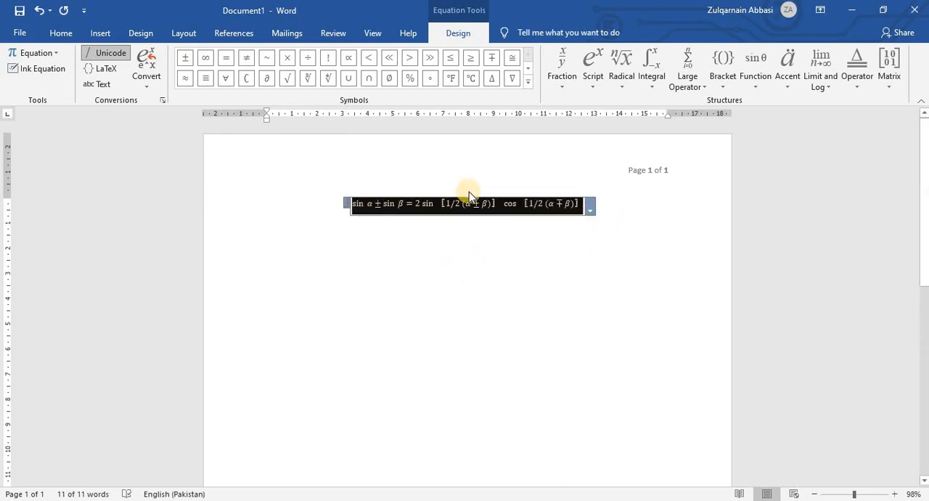
{"action": "left_click", "coordinate": [591, 209]}
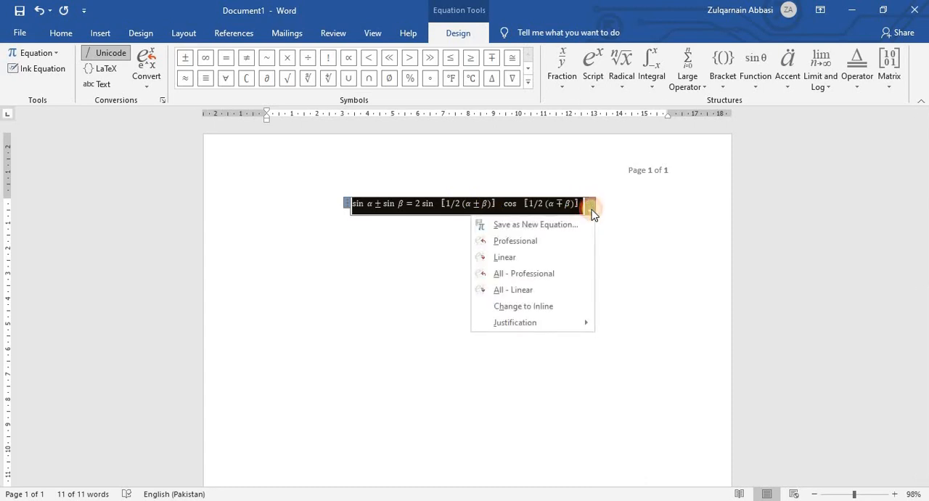
{"action": "left_click", "coordinate": [552, 282]}
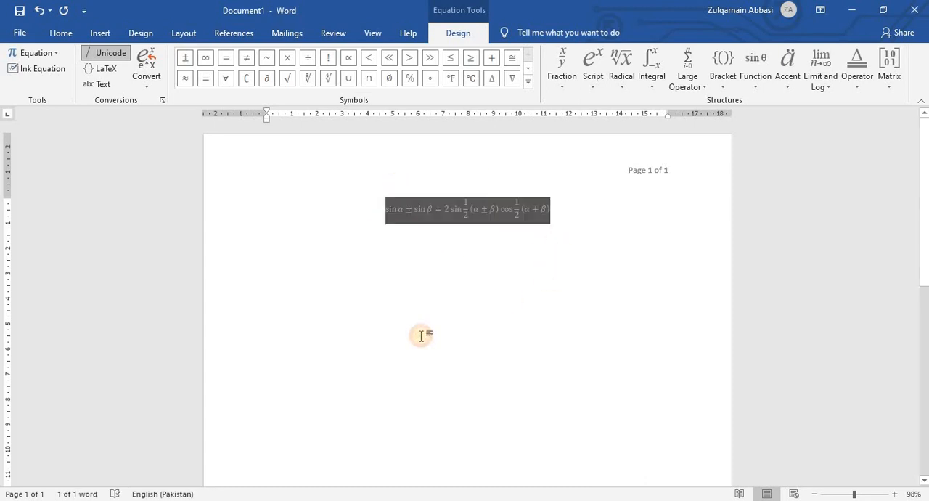
Delete the trig identity equation from the page.
{"action": "left_click_drag", "start_coordinate": [371, 231], "coordinate": [591, 220]}
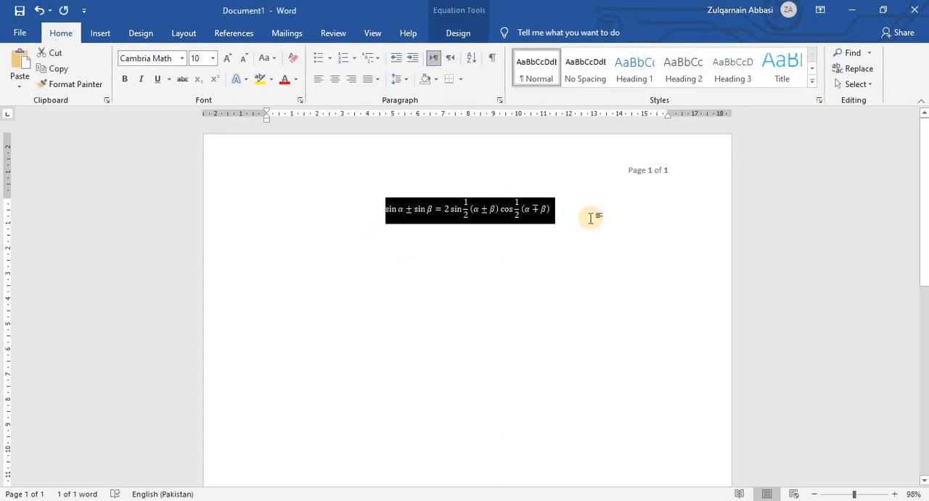
{"action": "key", "text": "Delete"}
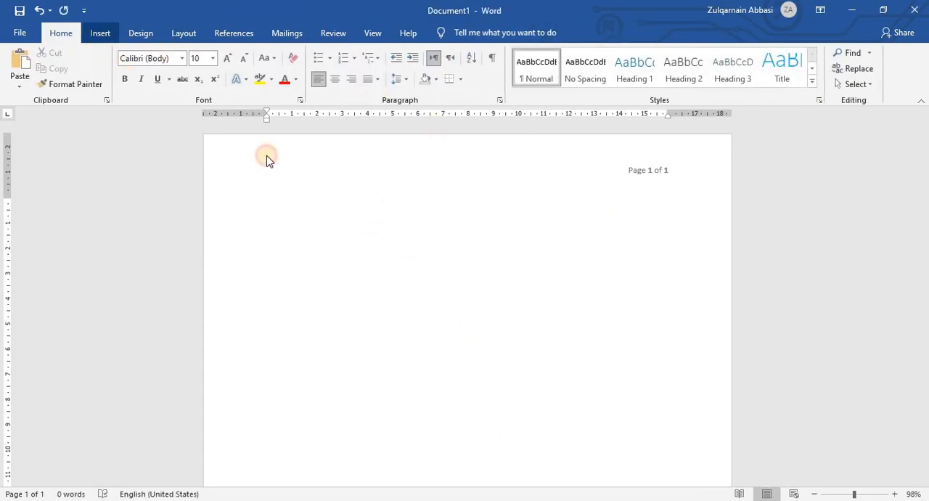
Insert a WordArt text box using the green reflected style, the second one in the gallery's second row.
{"action": "left_click", "coordinate": [100, 33]}
{"action": "left_click", "coordinate": [719, 53]}
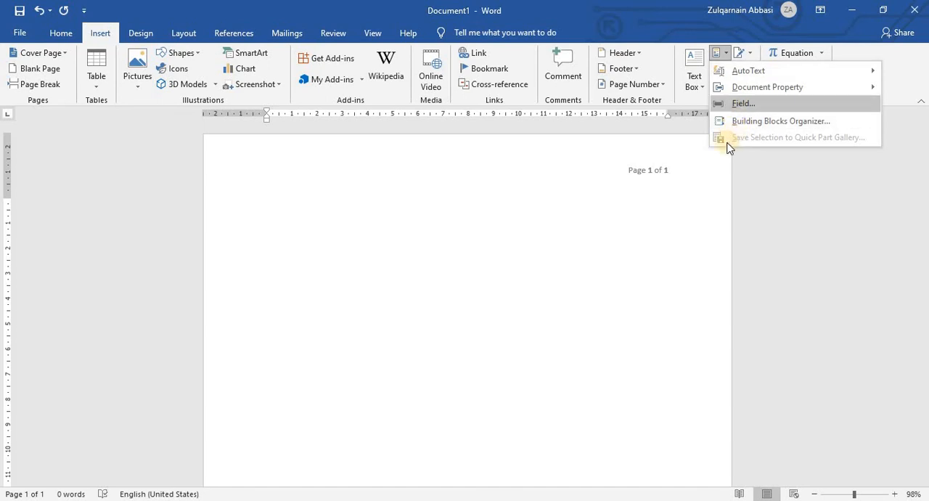
{"action": "left_click", "coordinate": [704, 172]}
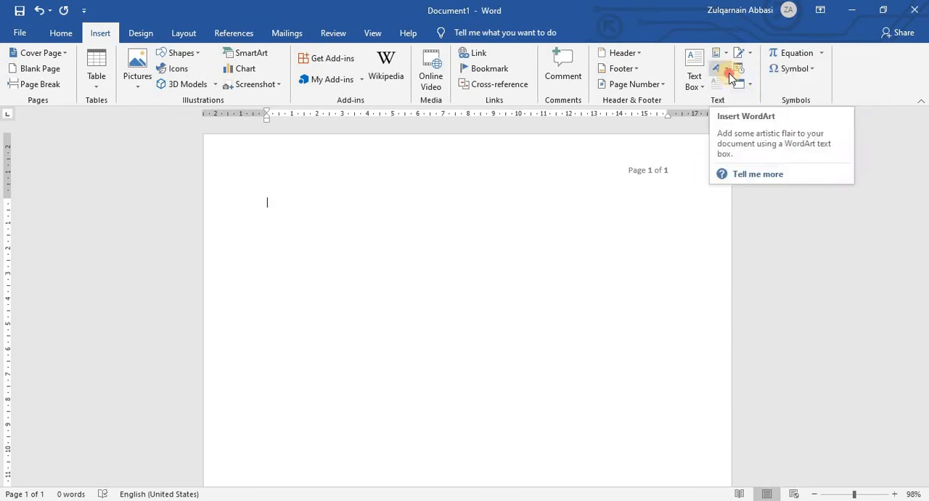
{"action": "left_click", "coordinate": [729, 71]}
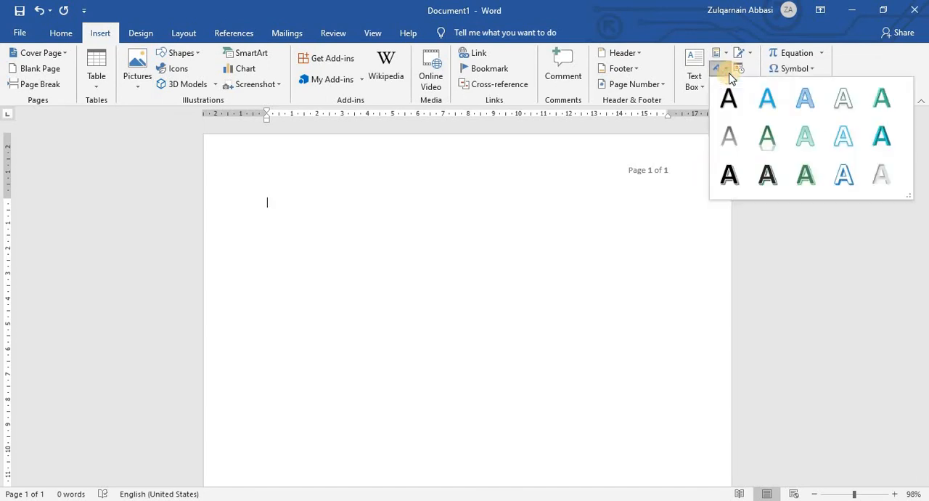
{"action": "left_click", "coordinate": [781, 134]}
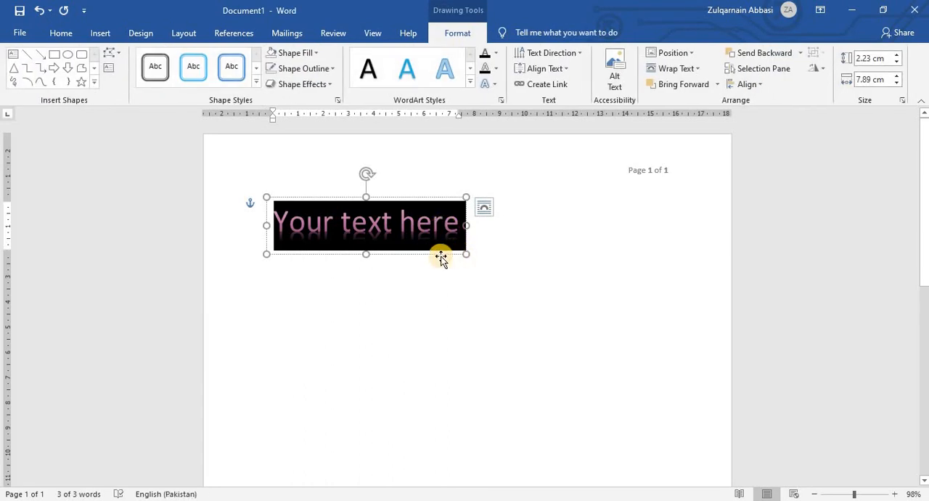
Move the WordArt box slightly inward and down from the page margin and replace its placeholder text with "A To Z Computer Skills".
{"action": "left_click_drag", "start_coordinate": [425, 255], "coordinate": [474, 280]}
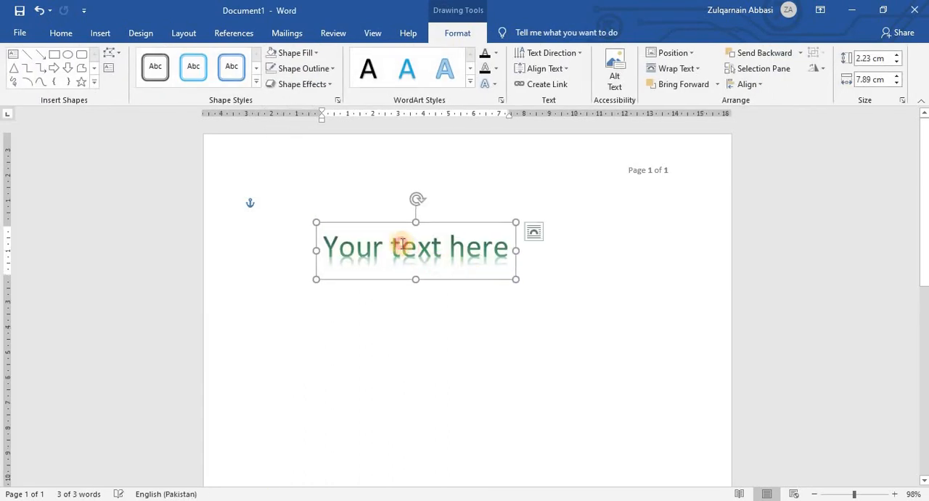
{"action": "left_click_drag", "start_coordinate": [338, 254], "coordinate": [540, 270]}
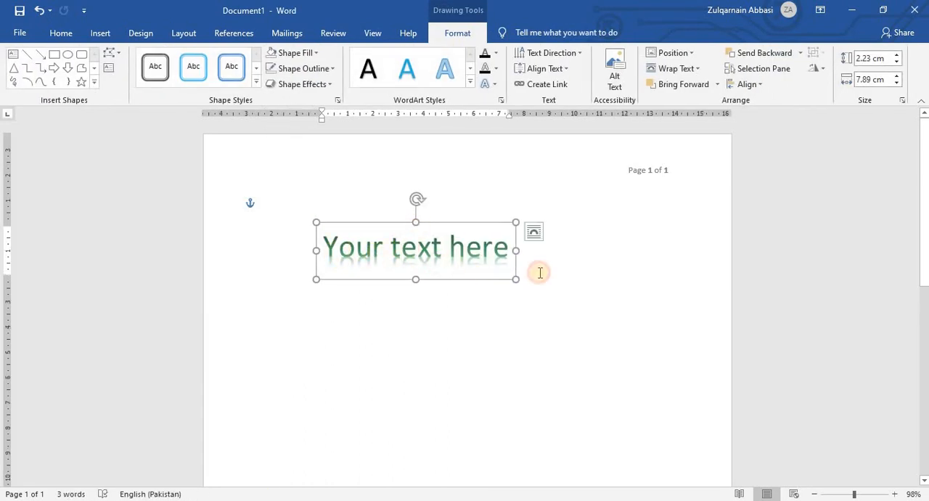
{"action": "type", "text": "A"}
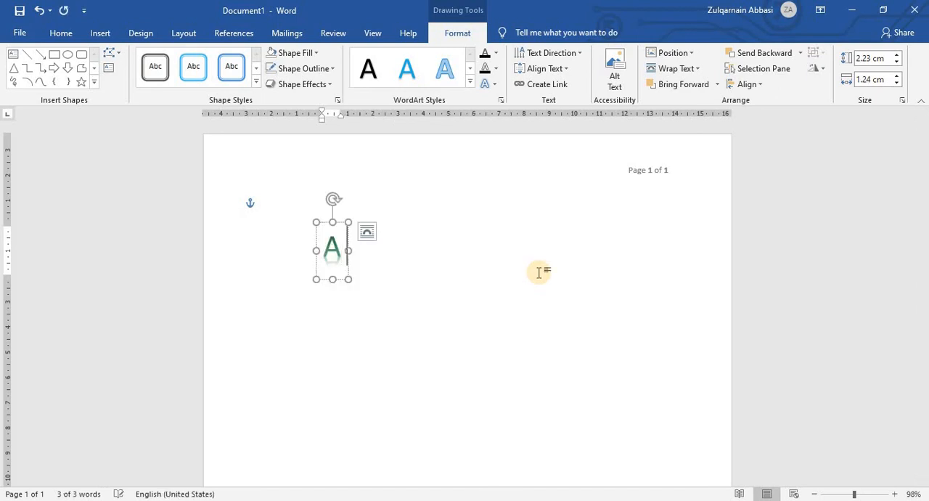
{"action": "type", "text": " To"}
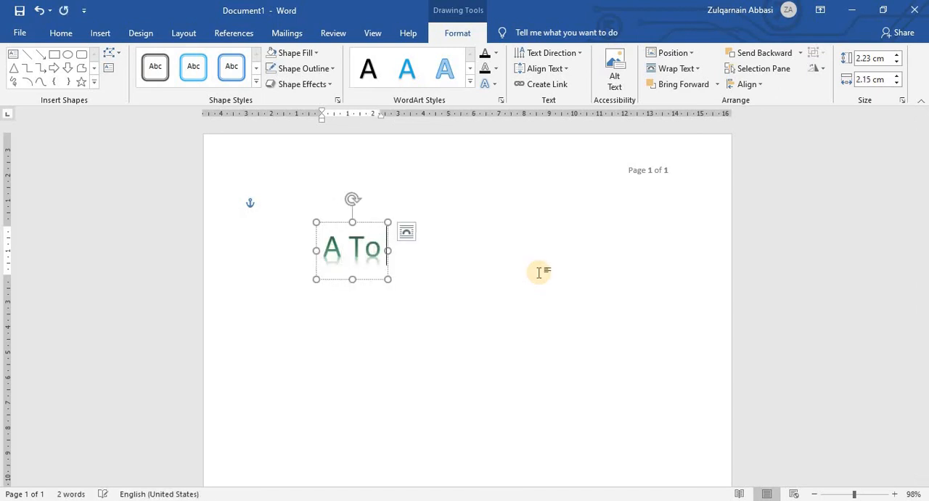
{"action": "type", "text": " Z Co"}
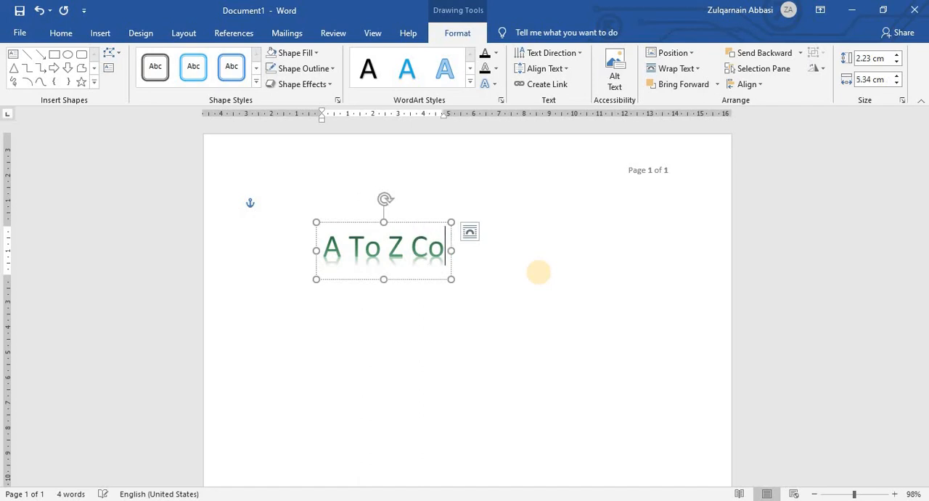
{"action": "type", "text": "mputer"}
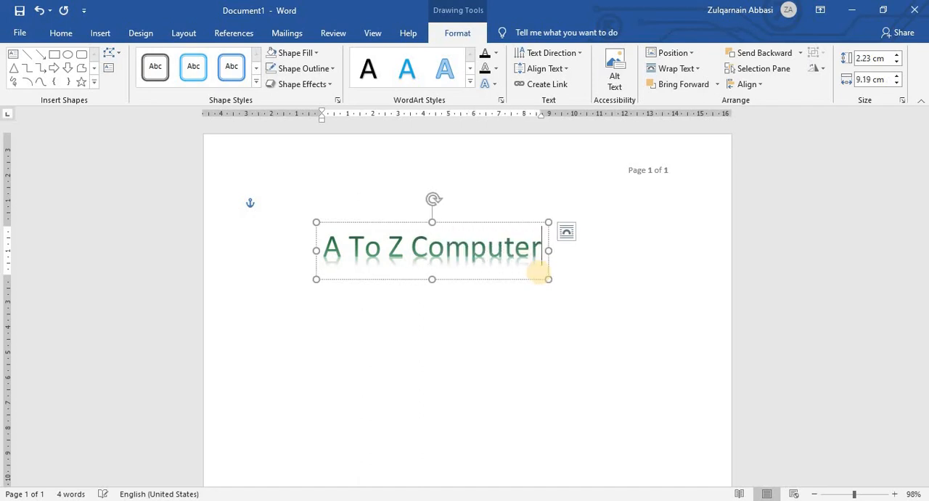
{"action": "type", "text": " Skills"}
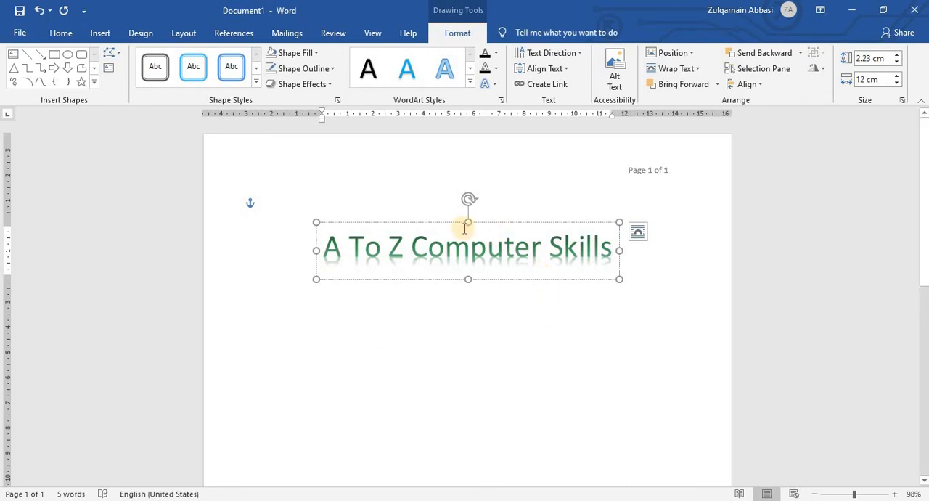
Restyle the whole "A To Z Computer Skills" text with the grey WordArt style, the first one in the gallery's second row.
{"action": "left_click", "coordinate": [470, 84]}
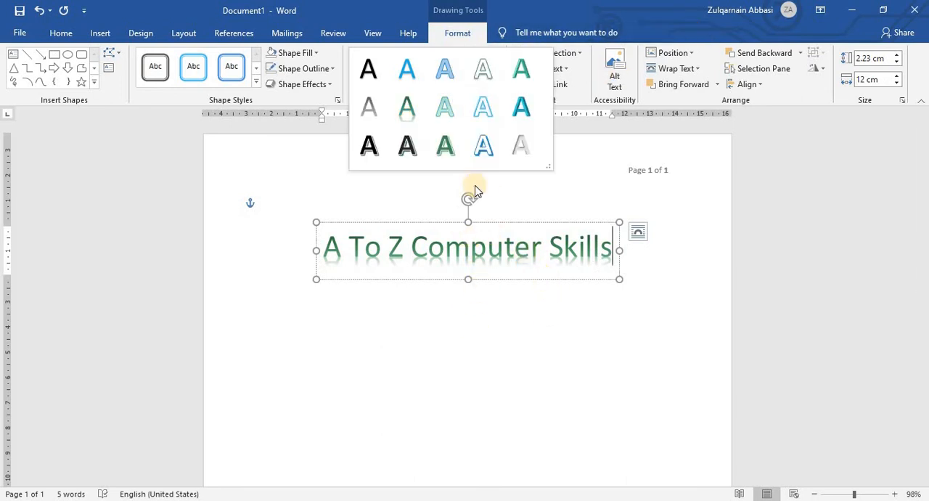
{"action": "left_click", "coordinate": [481, 141]}
{"action": "left_click", "coordinate": [487, 251]}
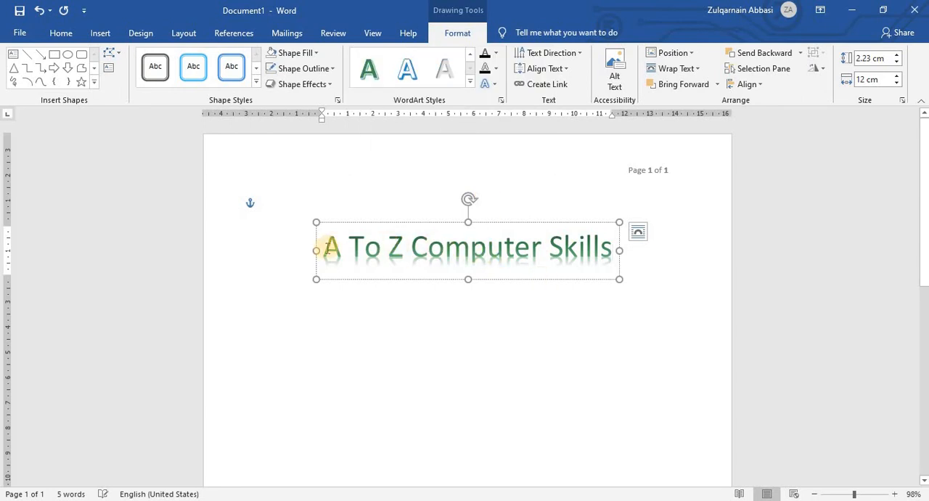
{"action": "left_click_drag", "start_coordinate": [325, 246], "coordinate": [613, 251]}
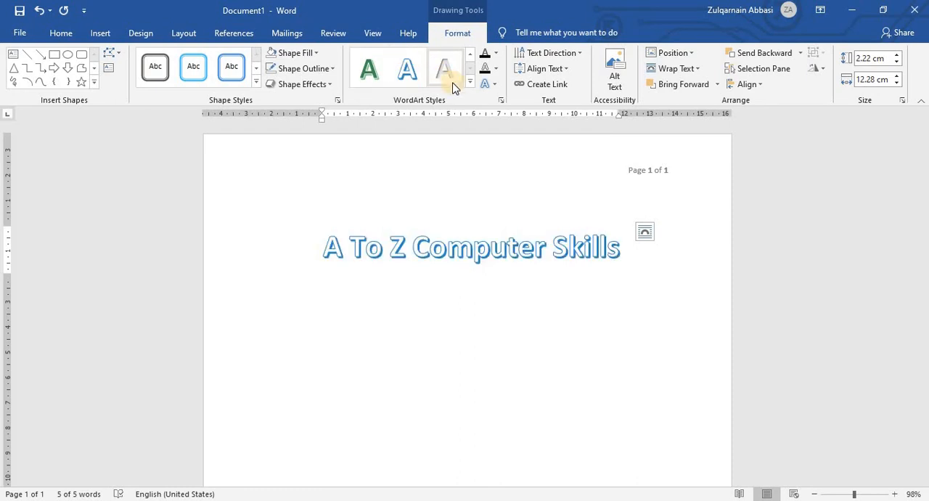
{"action": "left_click", "coordinate": [470, 82]}
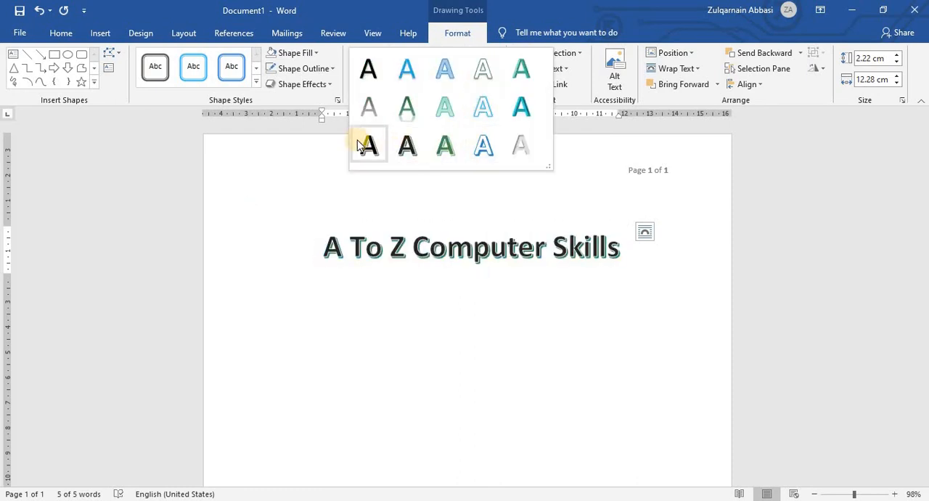
{"action": "left_click", "coordinate": [369, 107]}
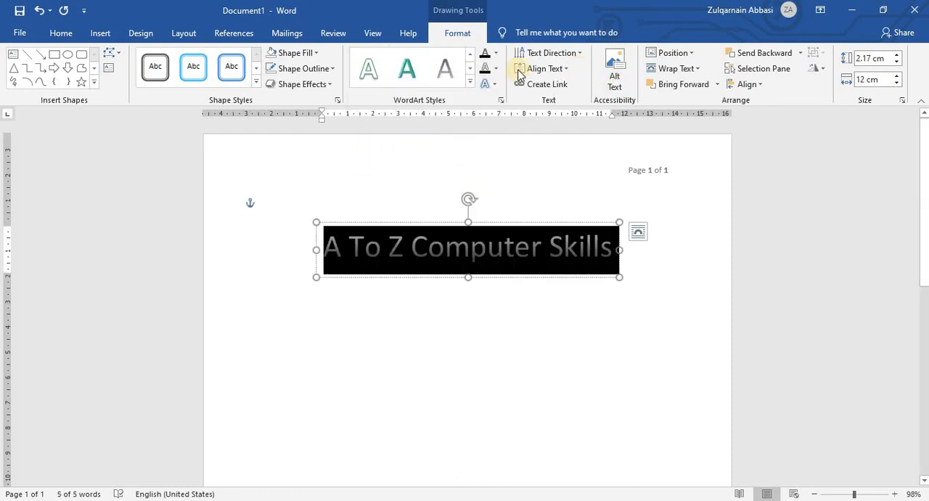
Change the WordArt text fill to a turquoise theme colour and look at the text outline options.
{"action": "left_click", "coordinate": [497, 57]}
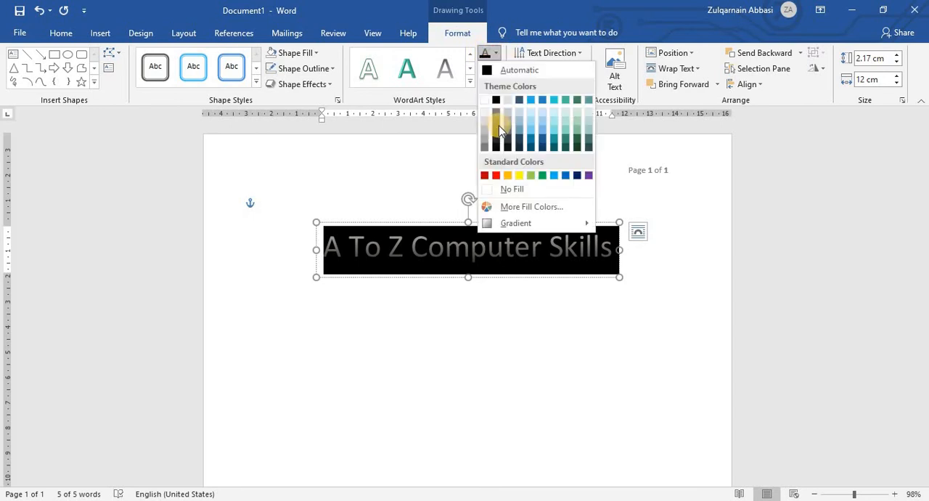
{"action": "left_click", "coordinate": [557, 132]}
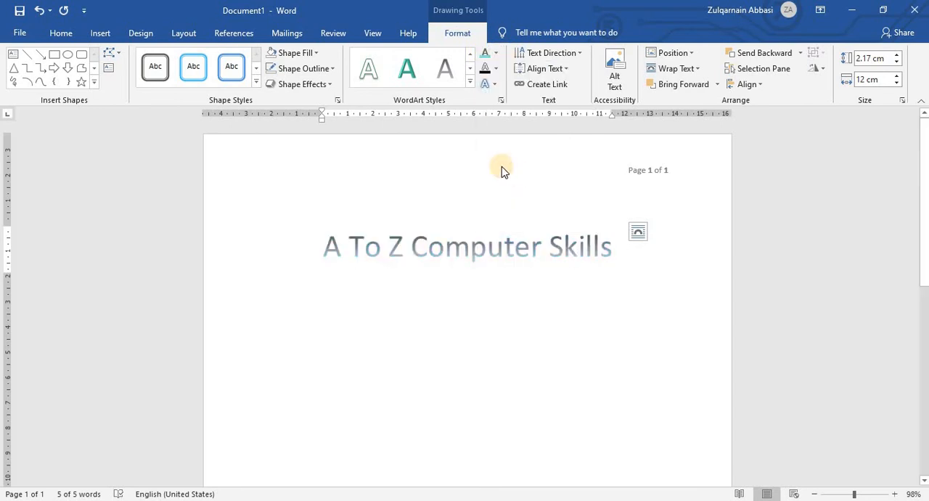
{"action": "left_click", "coordinate": [496, 69]}
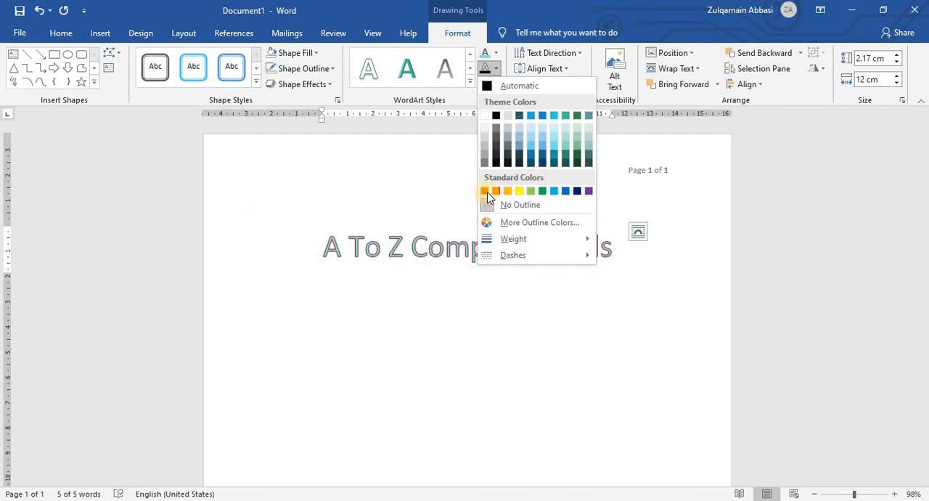
{"action": "left_click", "coordinate": [499, 87]}
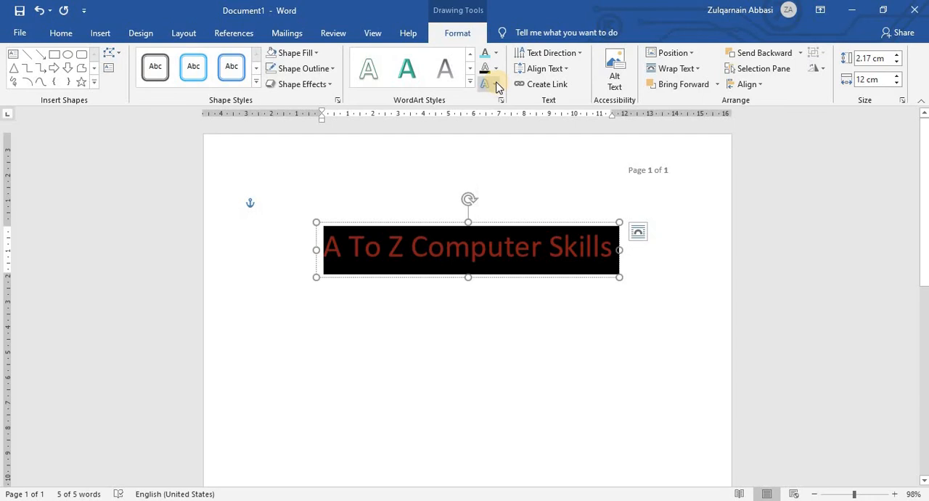
Apply the first Follow Path transform, the upward arch, to the WordArt text.
{"action": "left_click", "coordinate": [498, 85]}
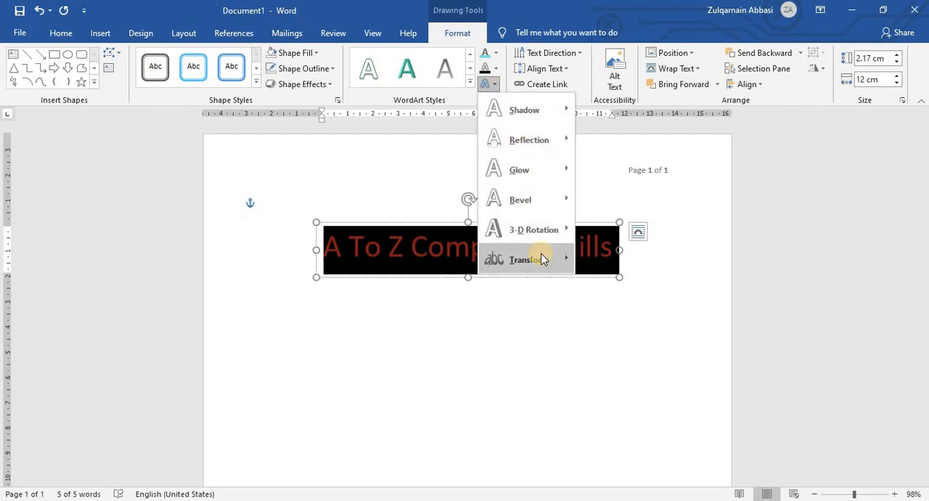
{"action": "mouse_move", "coordinate": [544, 265]}
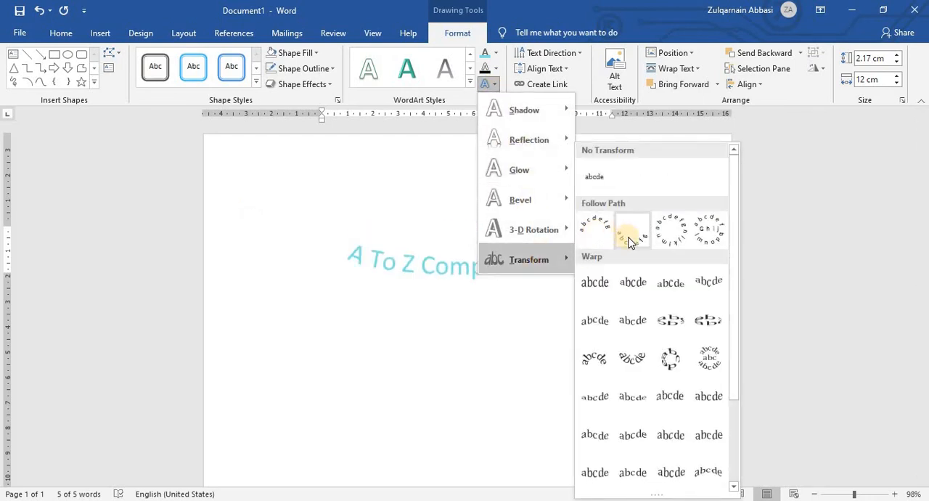
{"action": "left_click", "coordinate": [584, 225]}
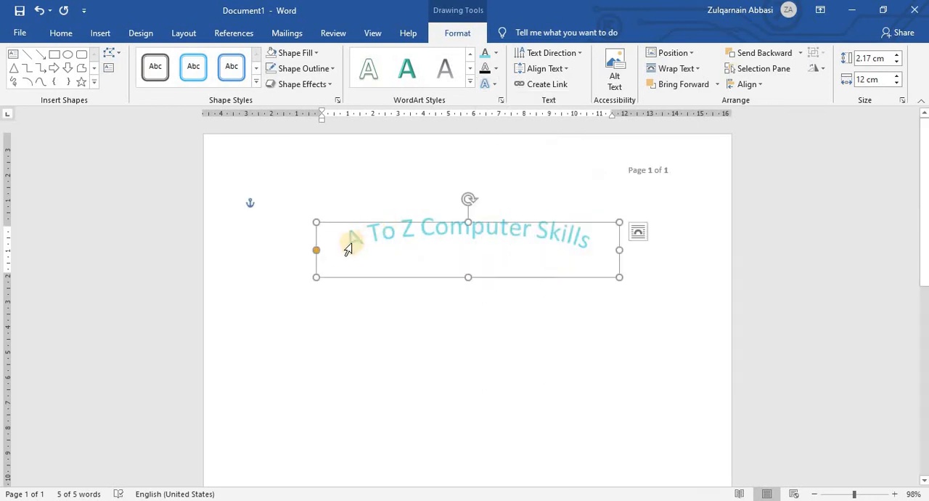
Shift the arched text around its path with the adjustment handle, flipping it upside down and bringing it back to an upright arch.
{"action": "left_click_drag", "start_coordinate": [316, 252], "coordinate": [350, 278]}
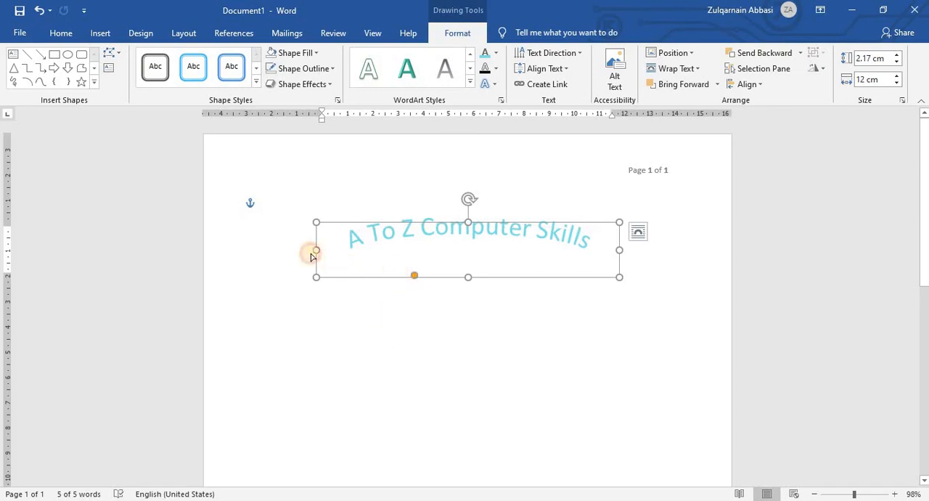
{"action": "left_click_drag", "start_coordinate": [312, 254], "coordinate": [661, 168]}
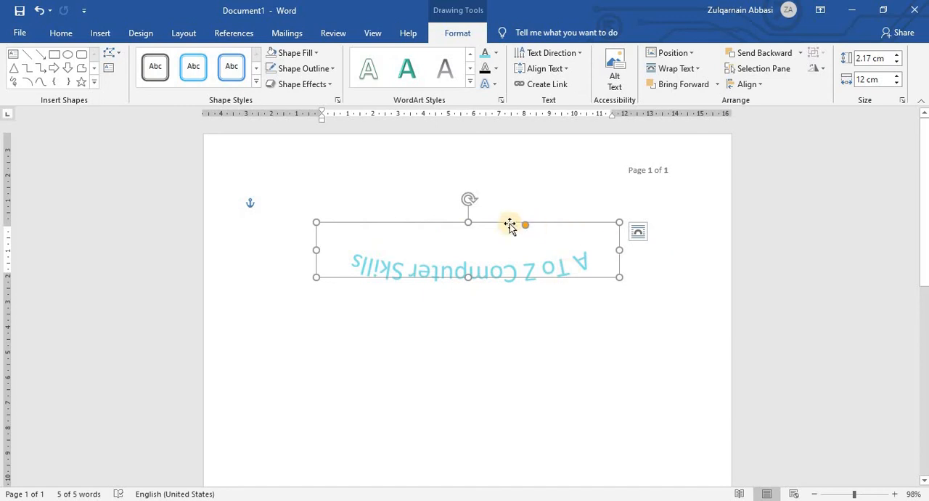
{"action": "left_click_drag", "start_coordinate": [525, 230], "coordinate": [482, 174]}
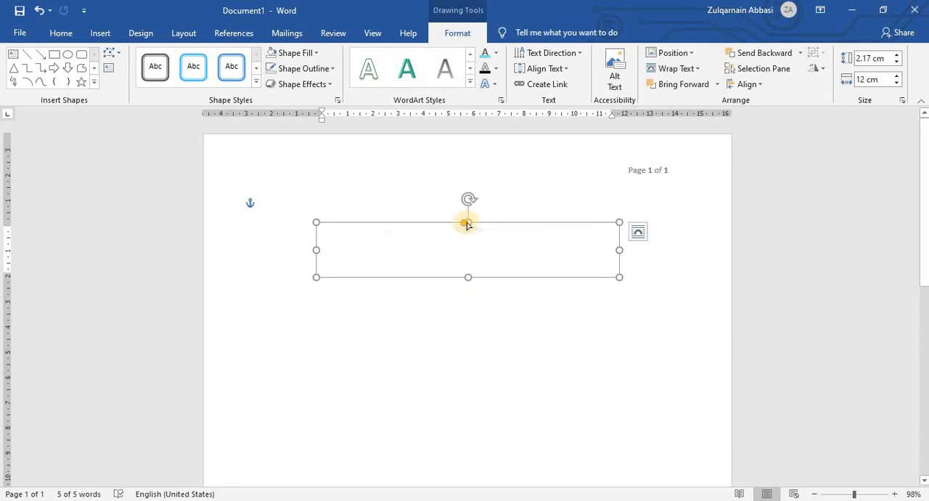
{"action": "left_click_drag", "start_coordinate": [467, 225], "coordinate": [375, 289]}
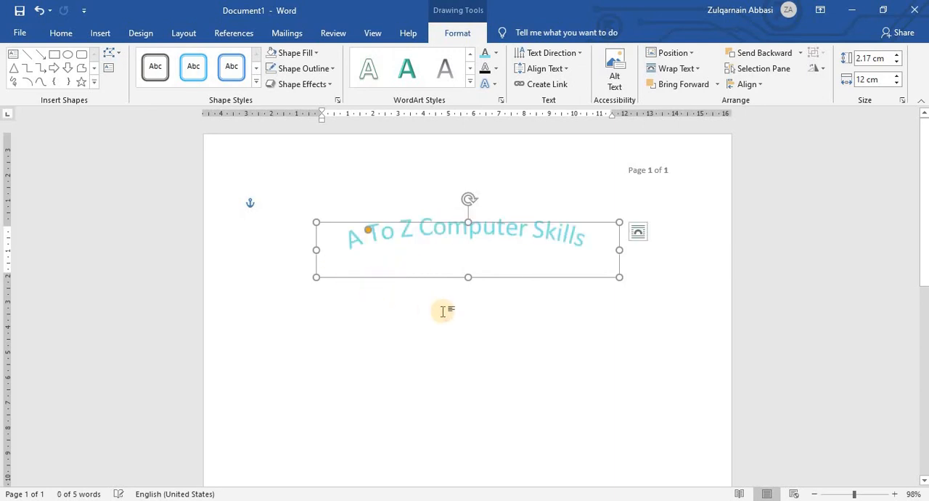
{"action": "left_click", "coordinate": [443, 311]}
Select the arched WordArt text and switch its transform to the circular Follow Path effect.
{"action": "left_click", "coordinate": [404, 244]}
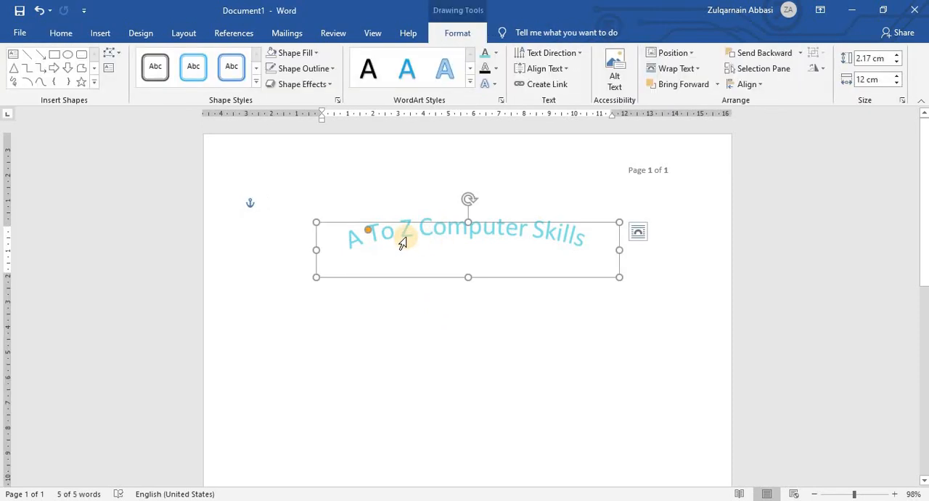
{"action": "left_click", "coordinate": [406, 243]}
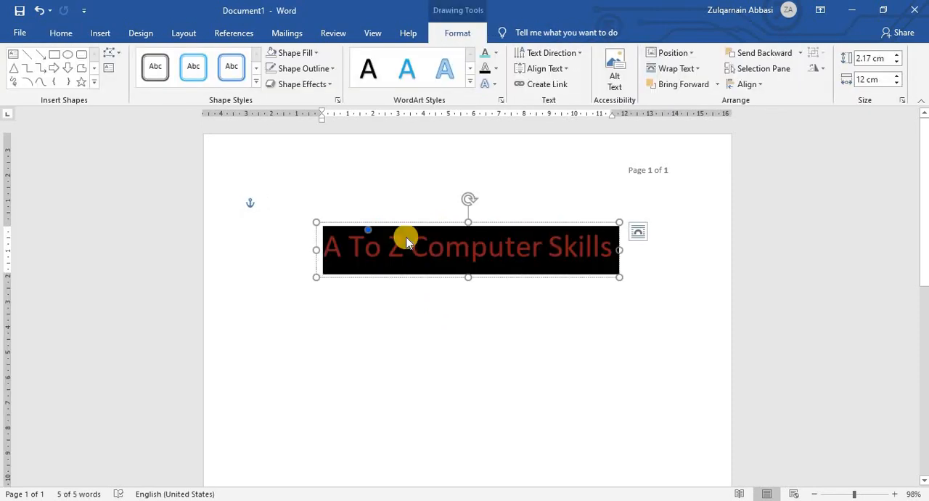
{"action": "left_click", "coordinate": [498, 86]}
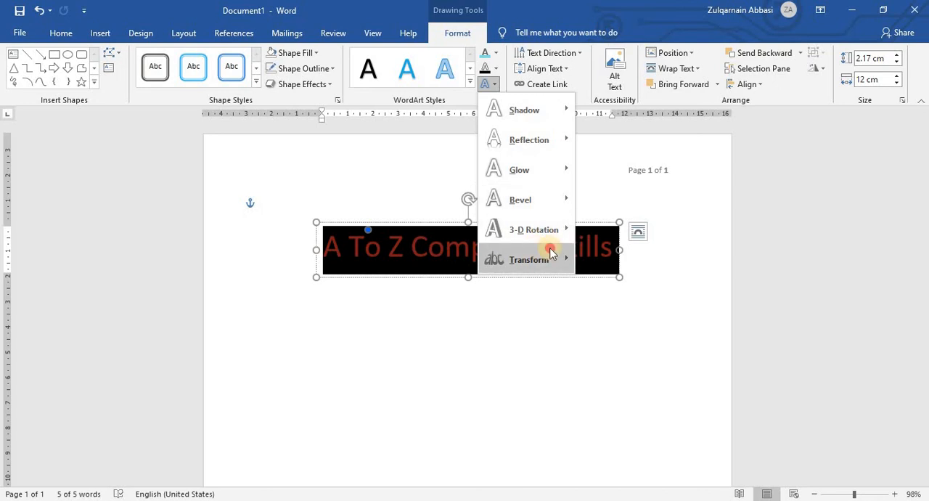
{"action": "mouse_move", "coordinate": [537, 260]}
{"action": "left_click", "coordinate": [542, 302]}
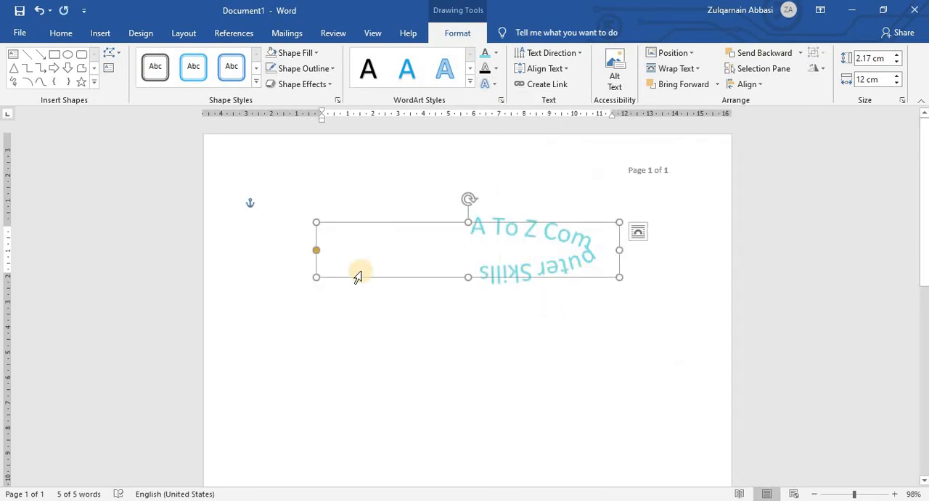
Rotate the circular text along its path with the adjustment handle so it wraps around the opposite side, and deselect the WordArt.
{"action": "mouse_move", "coordinate": [324, 260]}
{"action": "left_mouse_down"}
{"action": "mouse_move", "coordinate": [428, 289]}
{"action": "mouse_move", "coordinate": [320, 258]}
{"action": "left_mouse_up"}
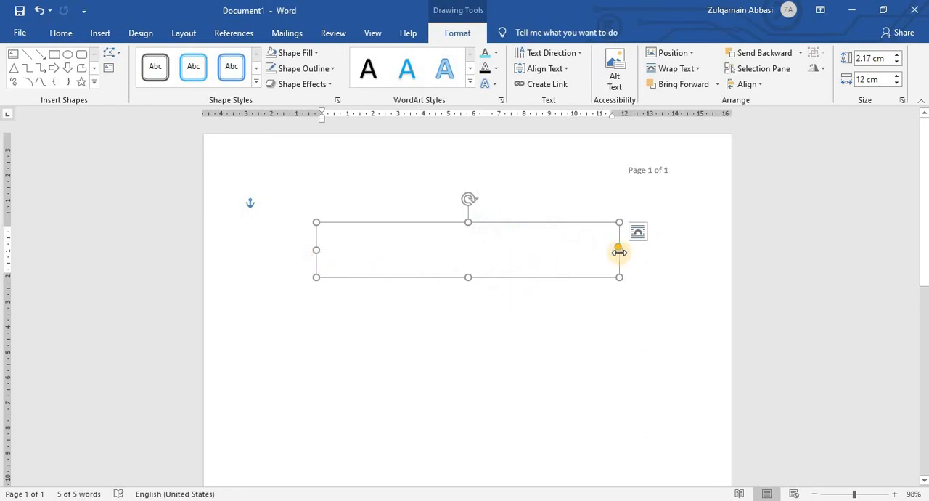
{"action": "left_click_drag", "start_coordinate": [618, 250], "coordinate": [532, 261]}
{"action": "left_click_drag", "start_coordinate": [564, 230], "coordinate": [396, 310]}
{"action": "left_click", "coordinate": [446, 313]}
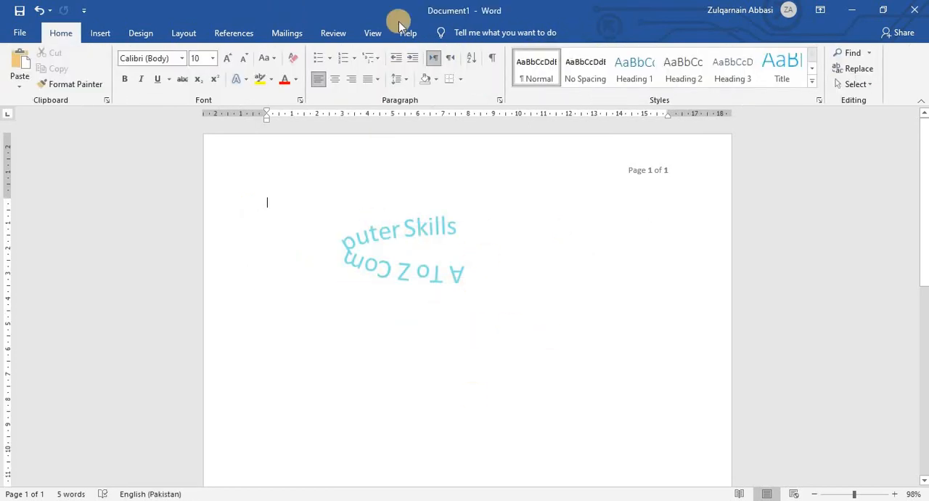
Remove the path effect from the WordArt text by applying No Transform.
{"action": "triple_click", "coordinate": [384, 244]}
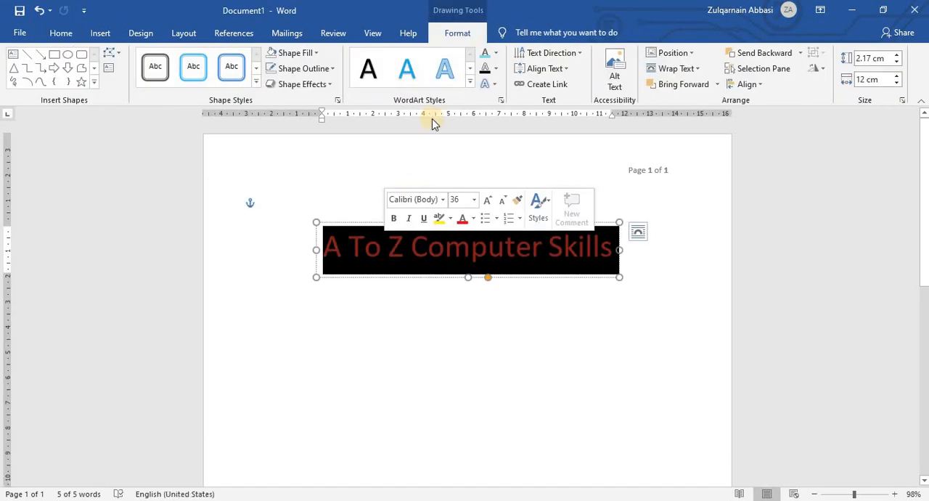
{"action": "left_click", "coordinate": [498, 85]}
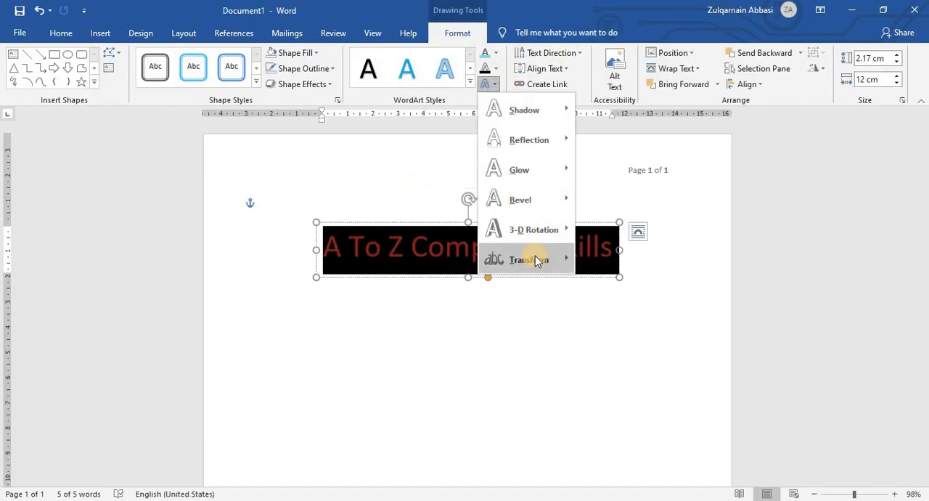
{"action": "mouse_move", "coordinate": [536, 262]}
{"action": "left_click", "coordinate": [595, 176]}
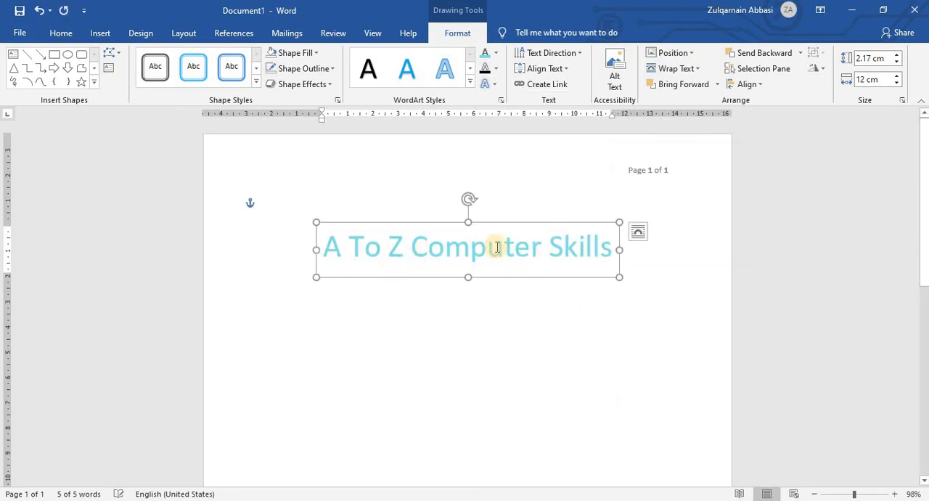
Apply a Parallel 3-D rotation to the WordArt text, using the second preset in that group's second row.
{"action": "left_click_drag", "start_coordinate": [392, 249], "coordinate": [613, 249]}
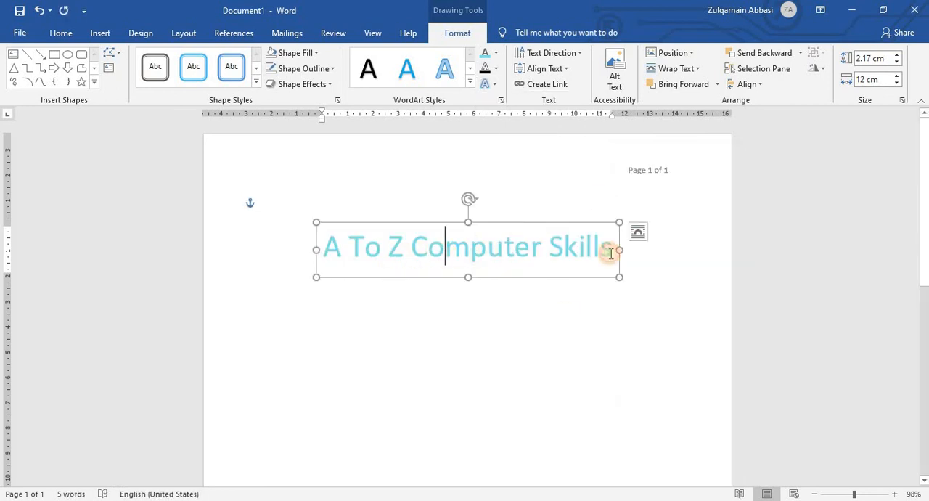
{"action": "left_click", "coordinate": [487, 84]}
{"action": "mouse_move", "coordinate": [547, 233]}
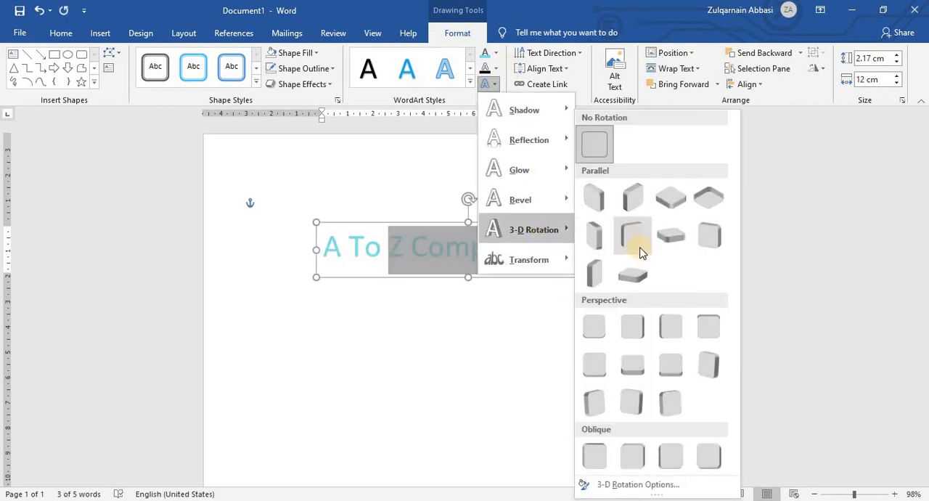
{"action": "left_click", "coordinate": [639, 247]}
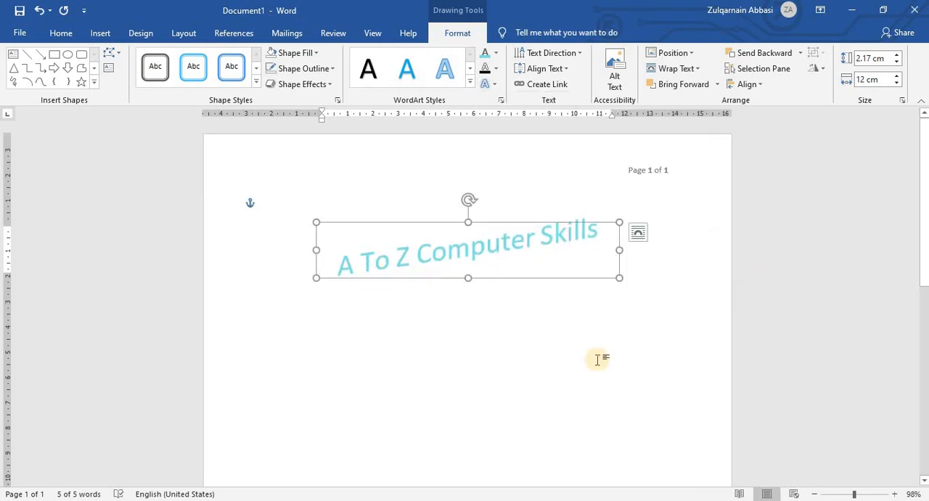
Apply the glow variation from the fourth row, third column, to the word "Computer" in the WordArt, and deselect the WordArt.
{"action": "left_click", "coordinate": [338, 286]}
{"action": "left_click", "coordinate": [518, 239]}
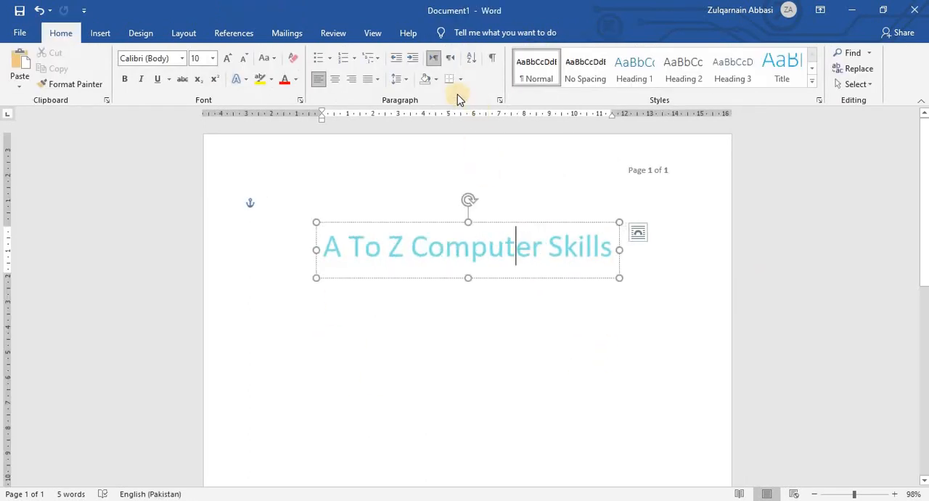
{"action": "left_click", "coordinate": [458, 33]}
{"action": "left_click", "coordinate": [497, 87]}
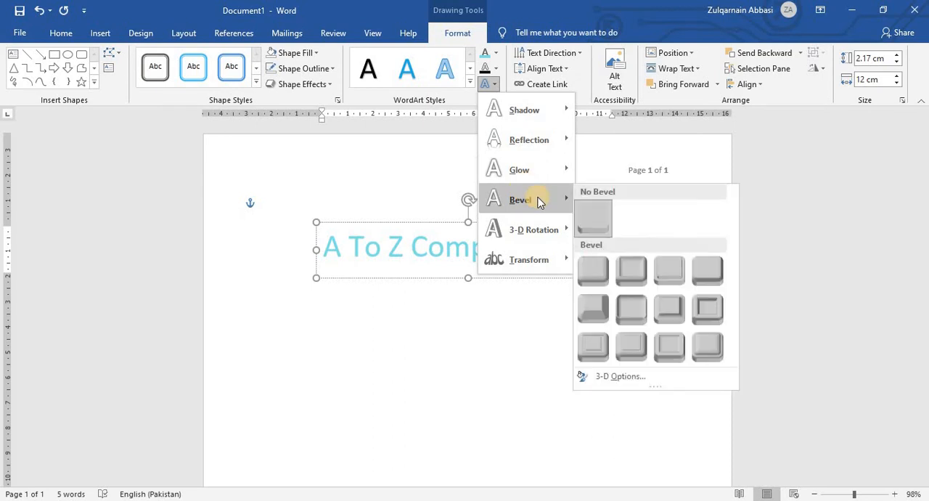
{"action": "mouse_move", "coordinate": [552, 174]}
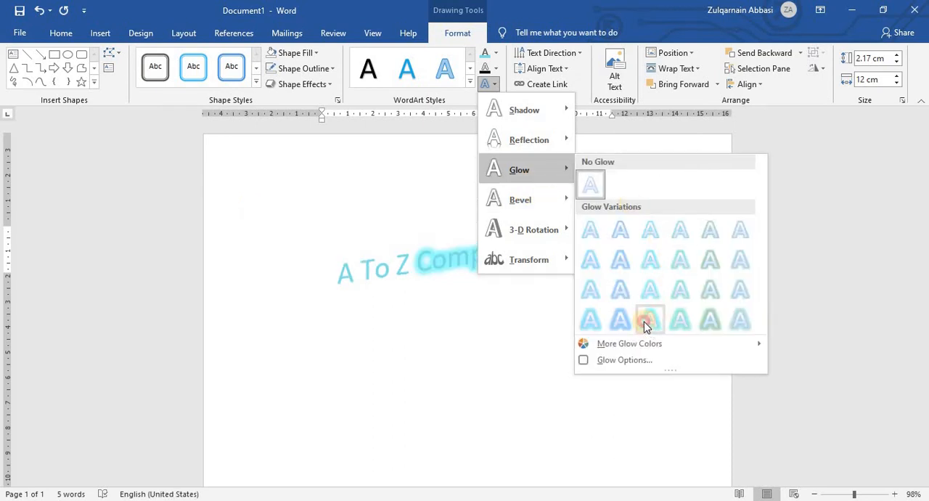
{"action": "left_click", "coordinate": [645, 323]}
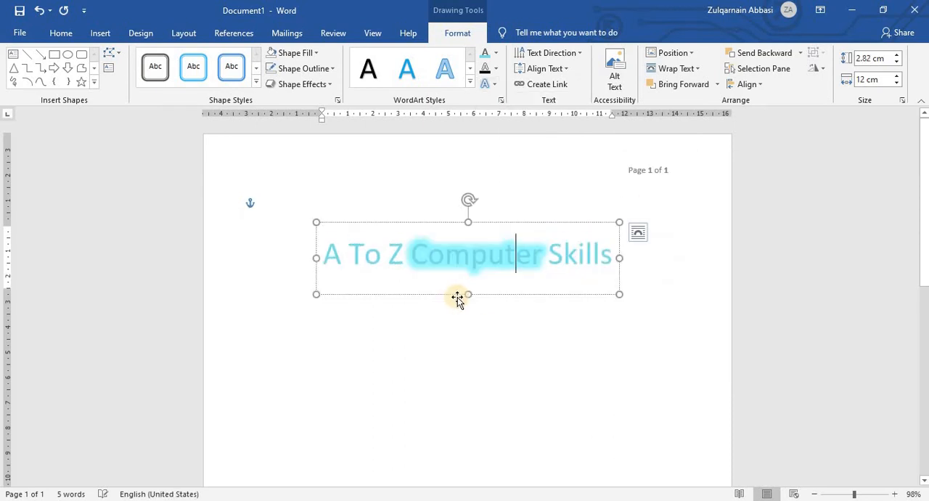
{"action": "left_click", "coordinate": [435, 385]}
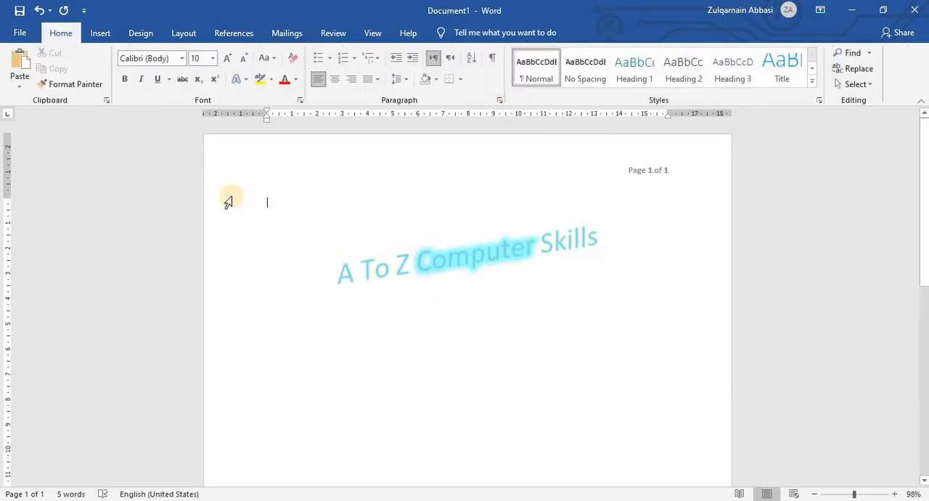
{"action": "left_click", "coordinate": [104, 34]}
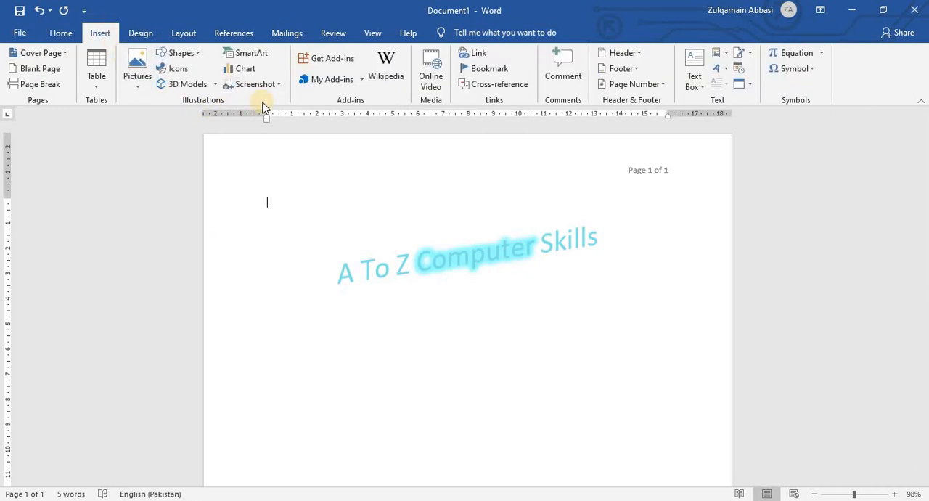
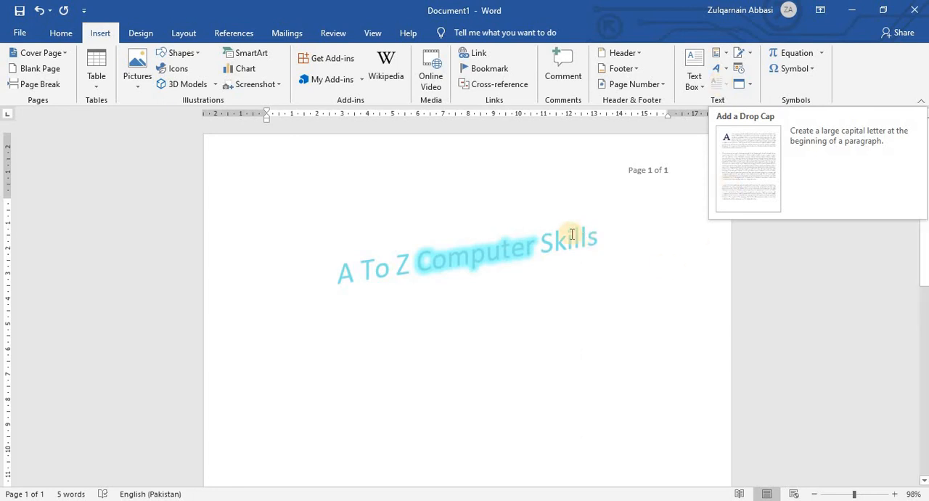
Fill the page body with sample paragraphs using the =rand() function.
{"action": "left_click", "coordinate": [544, 255]}
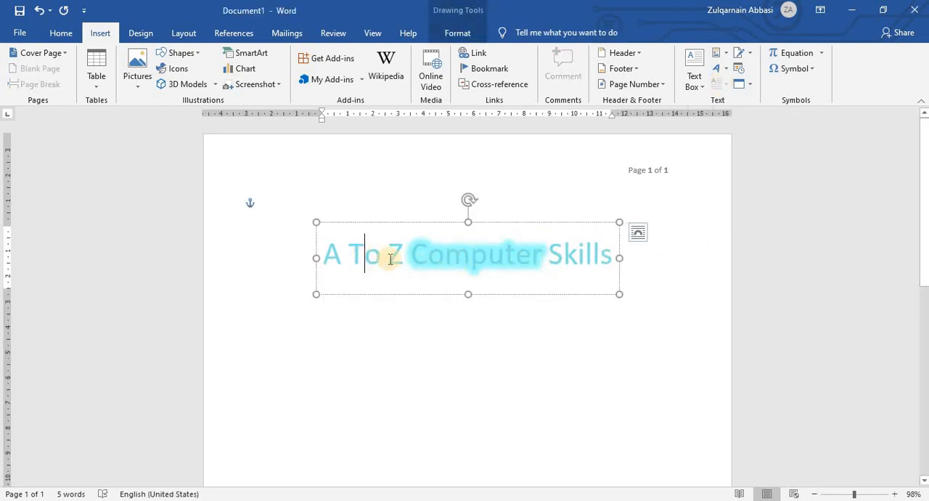
{"action": "left_click", "coordinate": [661, 310]}
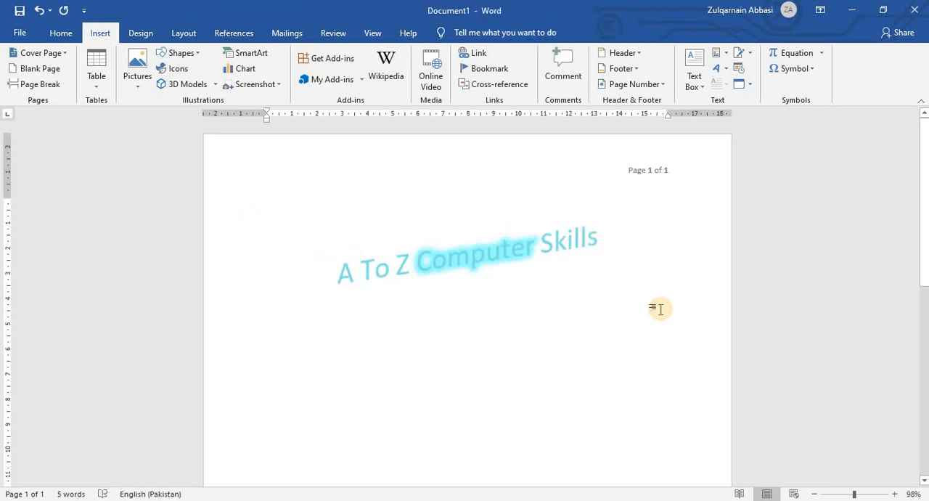
{"action": "type", "text": "="}
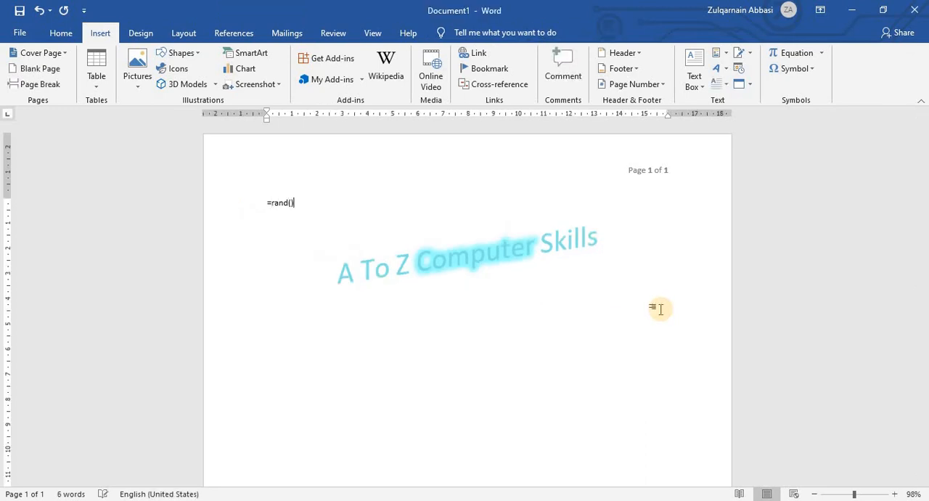
{"action": "type", "text": "rand()"}
{"action": "key", "text": "Return"}
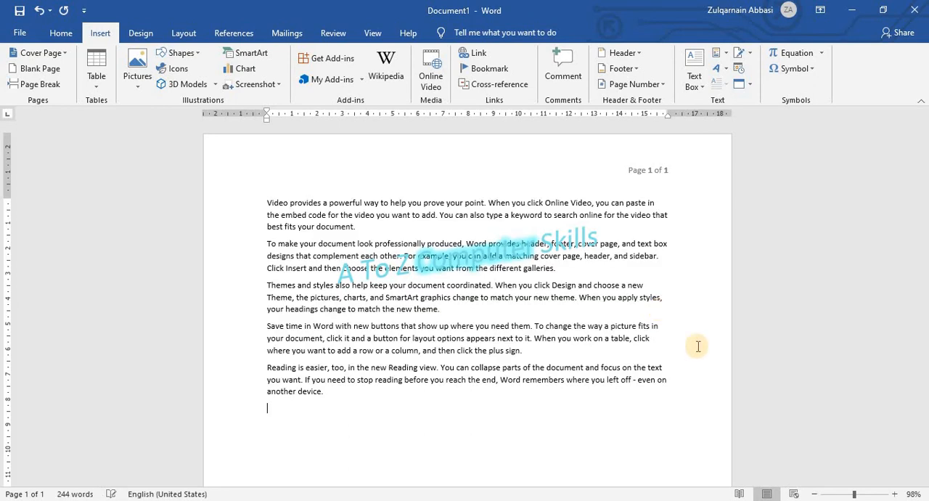
Delete the "A To Z Computer Skills" WordArt overlapping the sample paragraphs.
{"action": "left_click", "coordinate": [470, 263]}
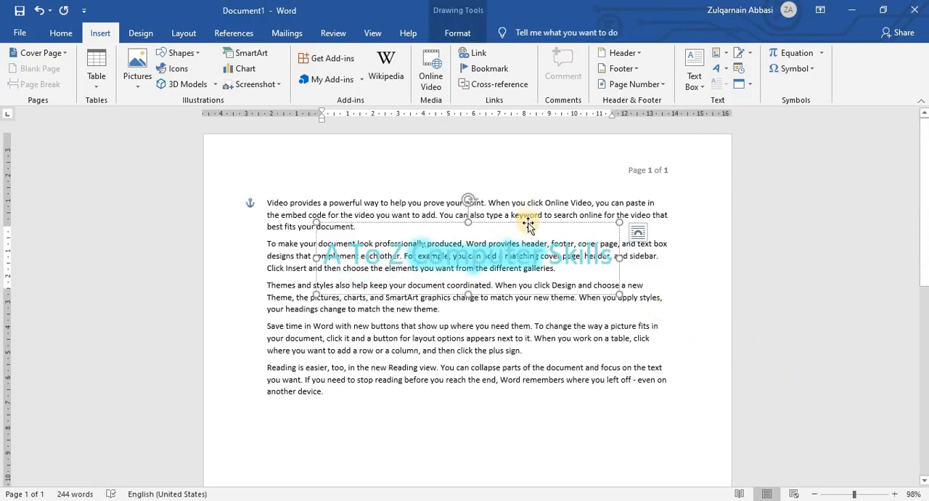
{"action": "left_click", "coordinate": [528, 227]}
{"action": "key", "text": "Delete"}
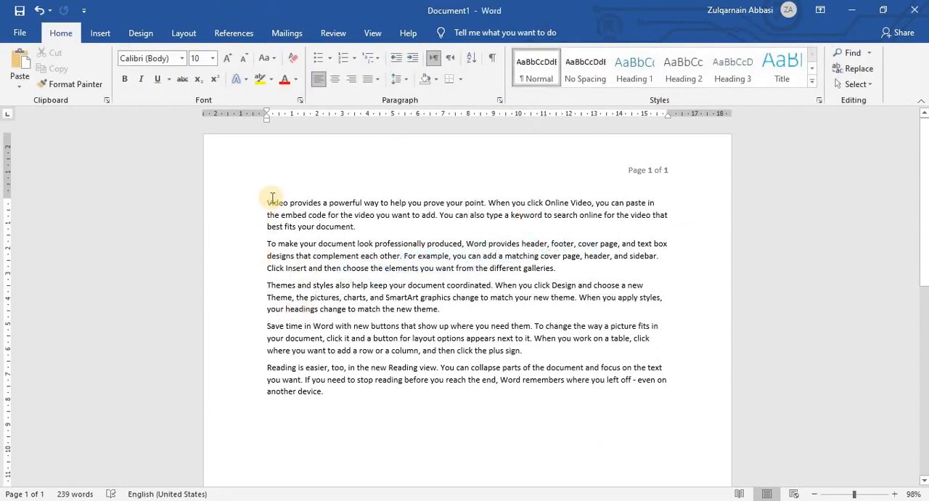
Preview the In margin drop cap style on the first paragraph without applying it.
{"action": "left_click", "coordinate": [100, 33]}
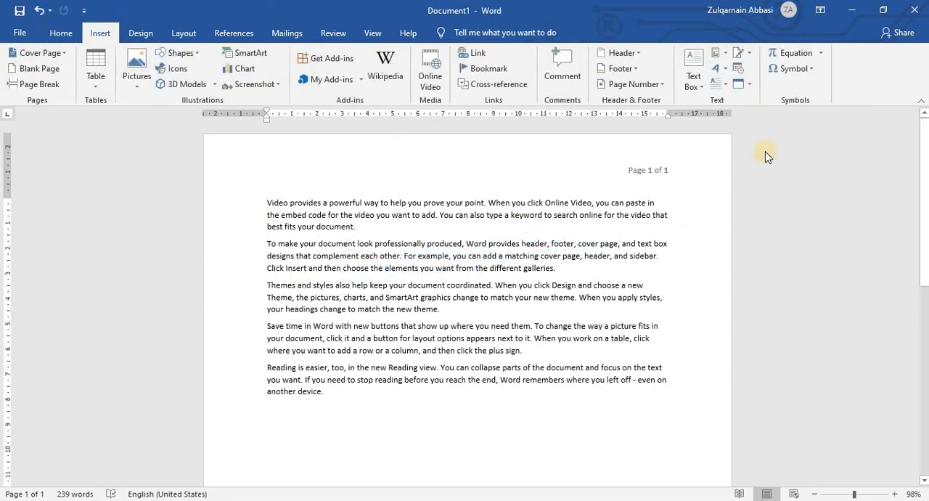
{"action": "left_click", "coordinate": [721, 86]}
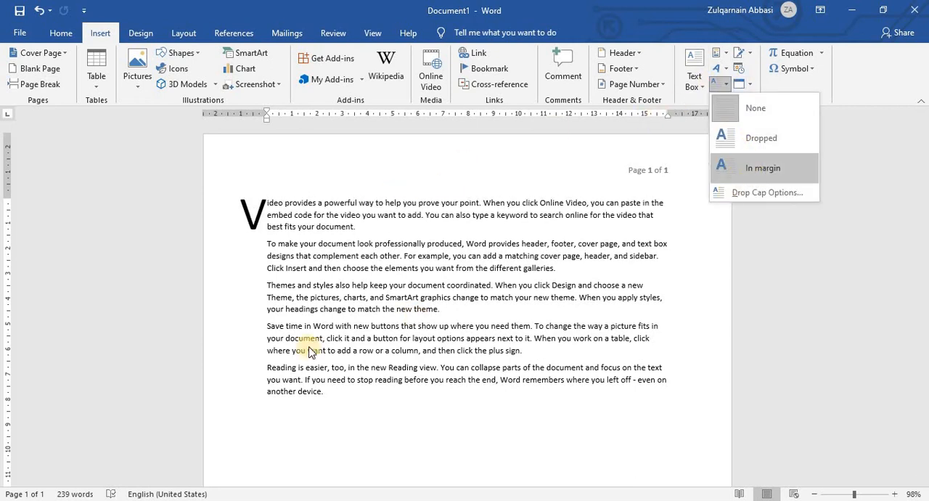
{"action": "left_click", "coordinate": [284, 251]}
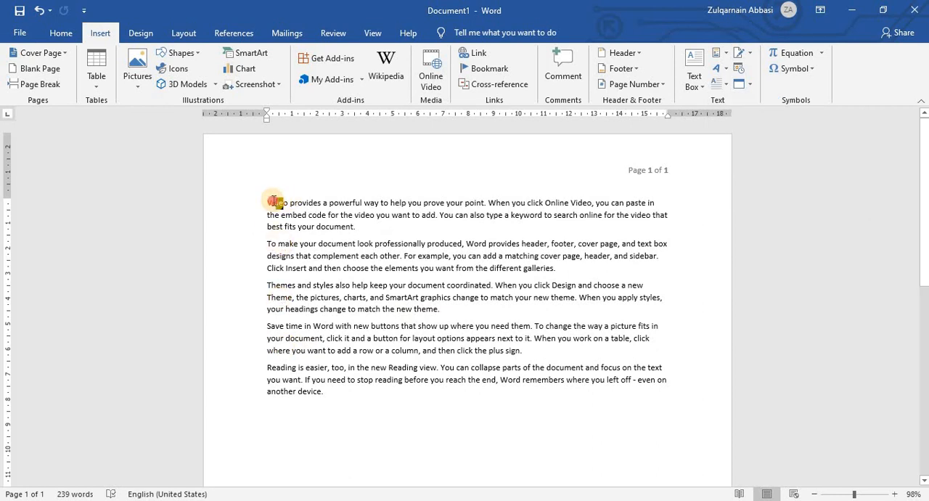
Select the word "Video" at the start of the first paragraph and choose the Dropped position in the Drop Cap options.
{"action": "double_click", "coordinate": [276, 203]}
{"action": "left_click", "coordinate": [282, 225]}
{"action": "mouse_move", "coordinate": [276, 198]}
{"action": "left_mouse_down"}
{"action": "mouse_move", "coordinate": [296, 198]}
{"action": "mouse_move", "coordinate": [288, 202]}
{"action": "left_mouse_up"}
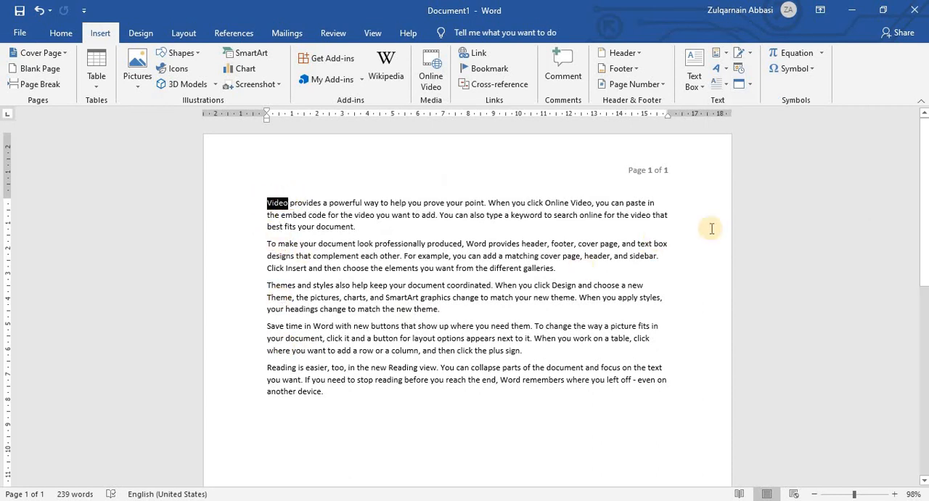
{"action": "left_click", "coordinate": [722, 89]}
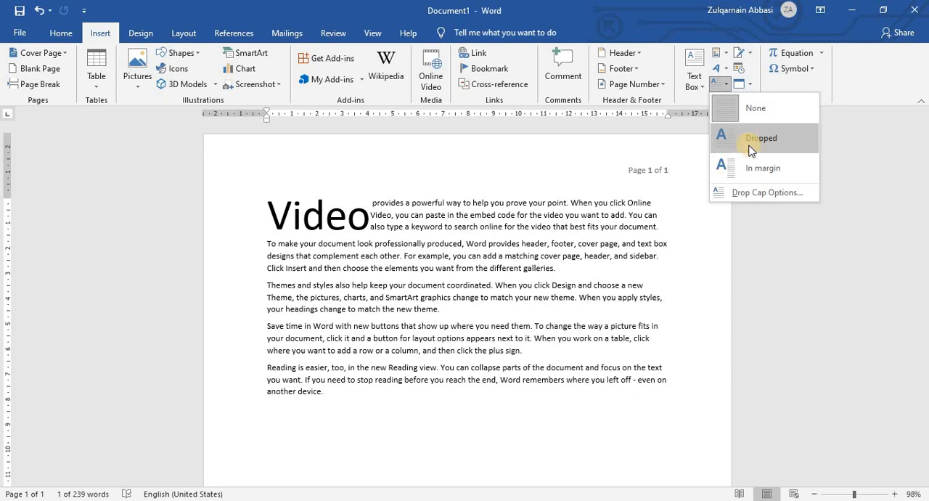
{"action": "left_click", "coordinate": [759, 191]}
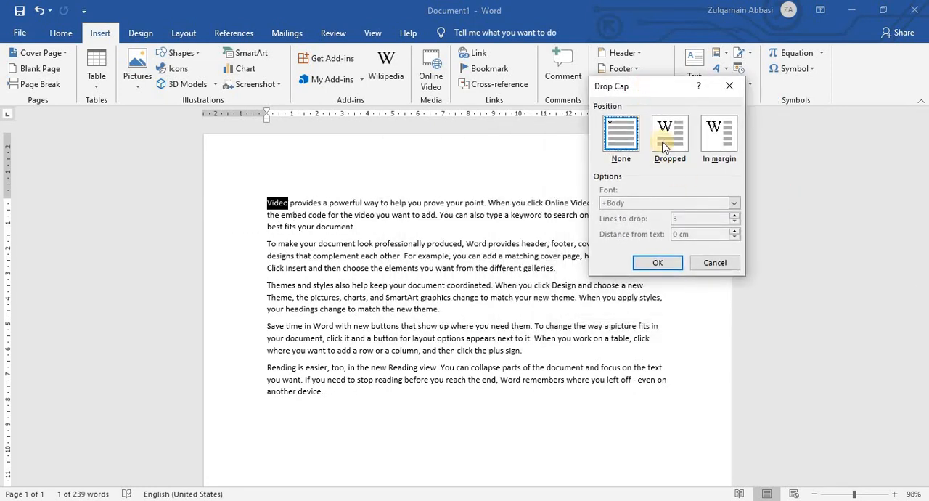
{"action": "left_click", "coordinate": [665, 143]}
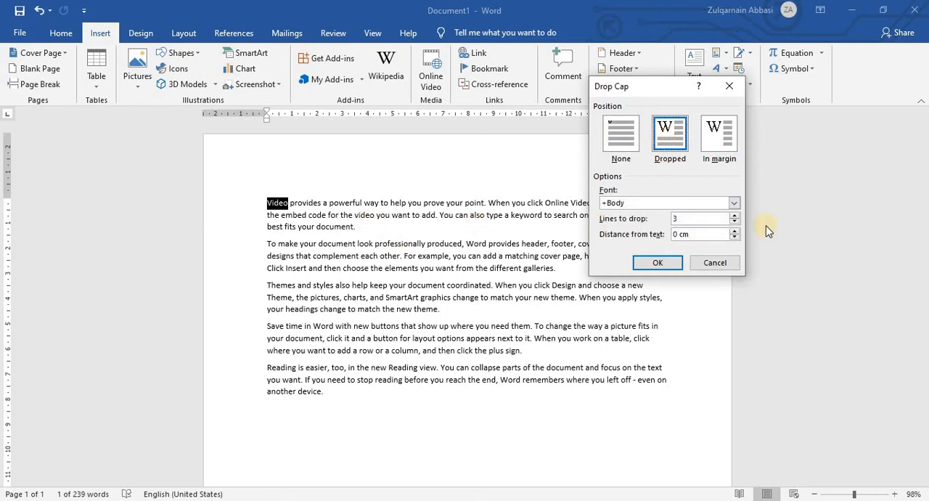
Set the drop cap's font to Times New Roman, lines to drop to 5 and distance from text to 0.3 cm, and apply it.
{"action": "left_click", "coordinate": [734, 204]}
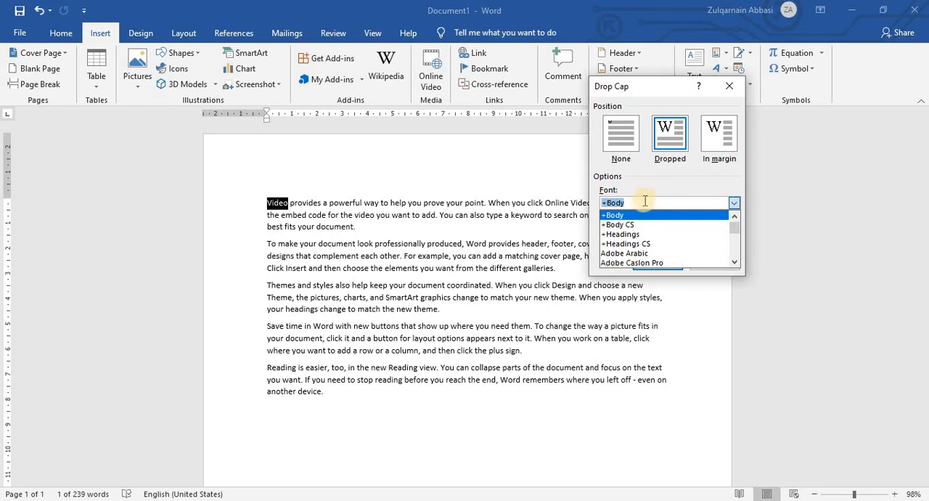
{"action": "type", "text": "t"}
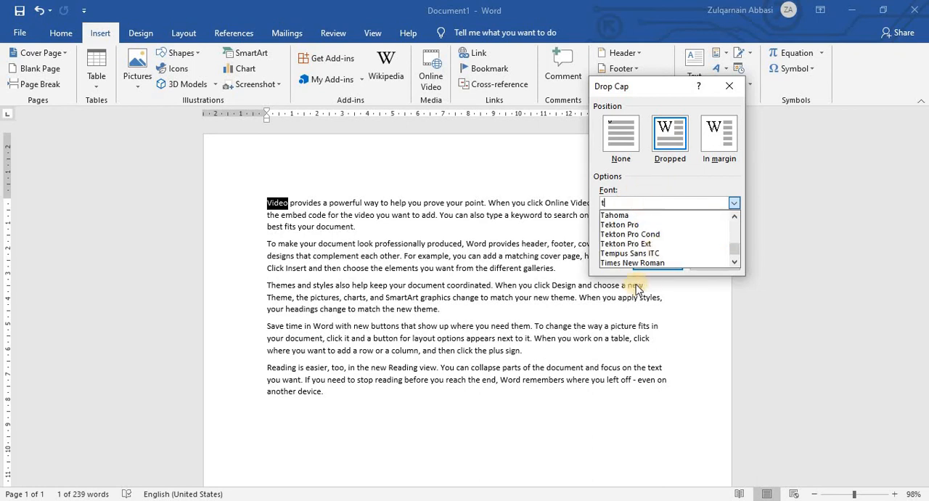
{"action": "left_click", "coordinate": [631, 262]}
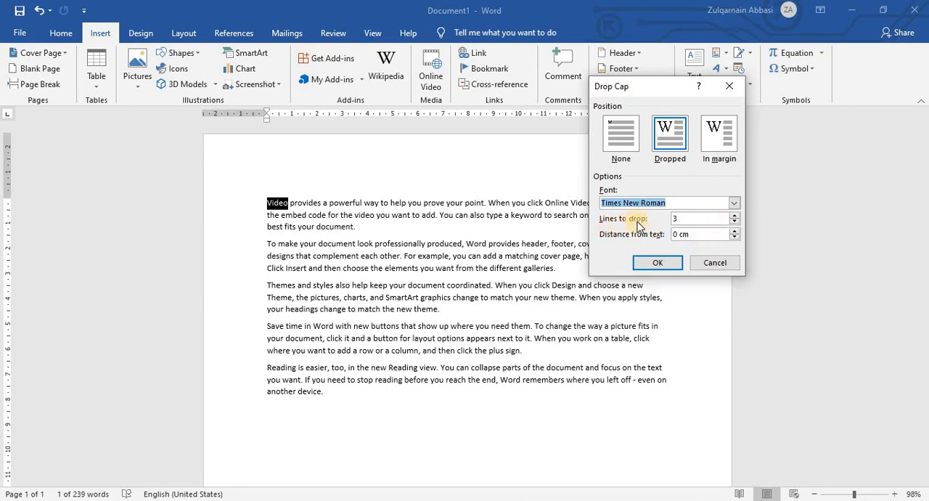
{"action": "left_click", "coordinate": [735, 216]}
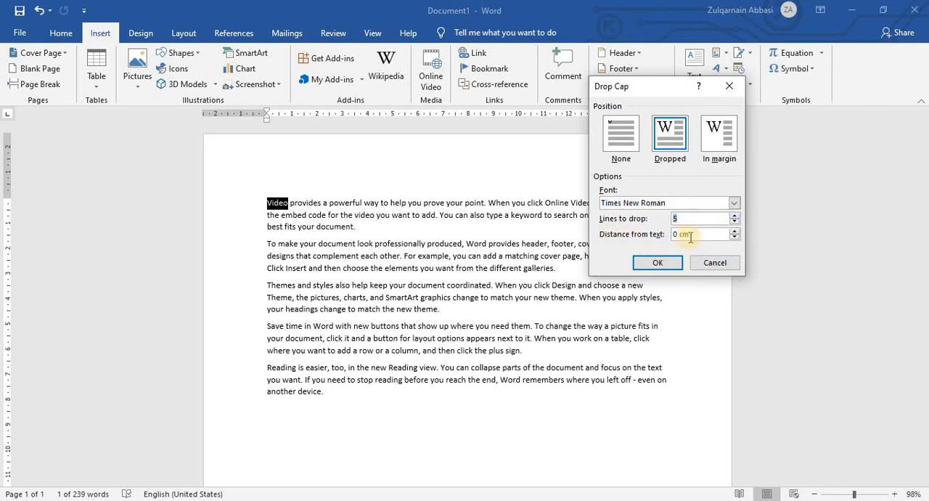
{"action": "left_click", "coordinate": [734, 231]}
{"action": "left_click", "coordinate": [735, 232]}
{"action": "left_click", "coordinate": [656, 263]}
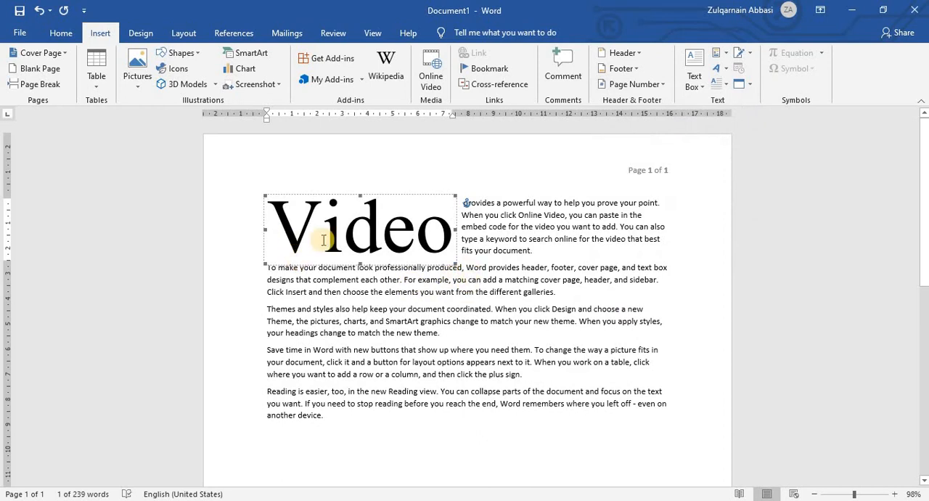
Examine how the first paragraph's text wraps beside the drop cap by highlighting it, and deselect it.
{"action": "left_click", "coordinate": [480, 210]}
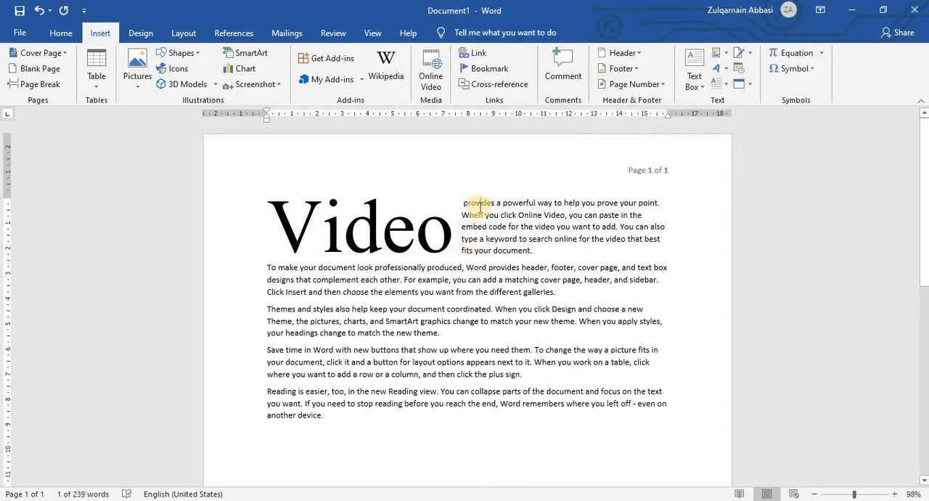
{"action": "left_click", "coordinate": [483, 227]}
{"action": "left_click", "coordinate": [487, 237]}
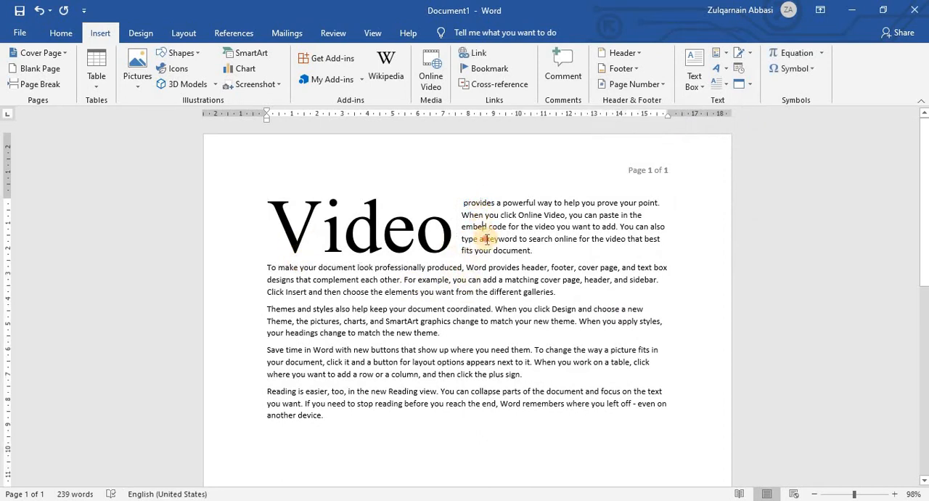
{"action": "left_click", "coordinate": [488, 251]}
{"action": "left_click_drag", "start_coordinate": [462, 203], "coordinate": [554, 249]}
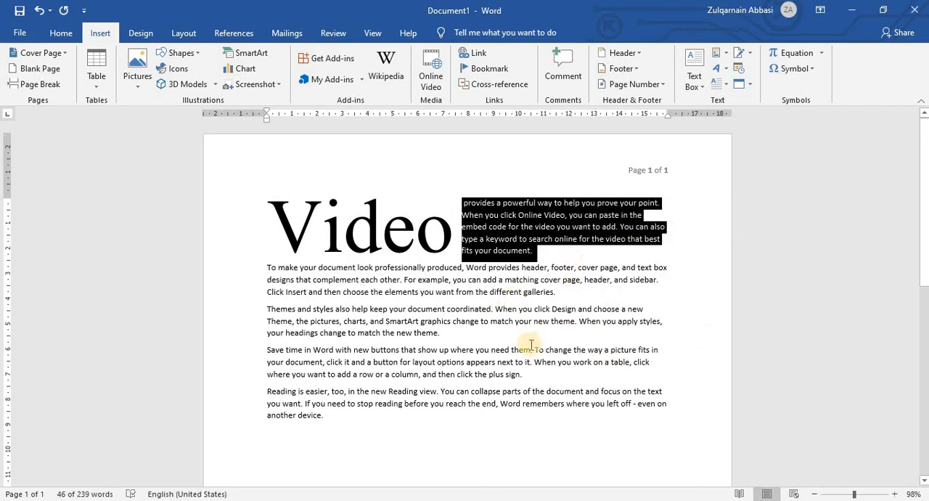
{"action": "left_click", "coordinate": [497, 291]}
Try narrowing the frame around the "Video" drop cap, and undo the resizing.
{"action": "left_click", "coordinate": [446, 225]}
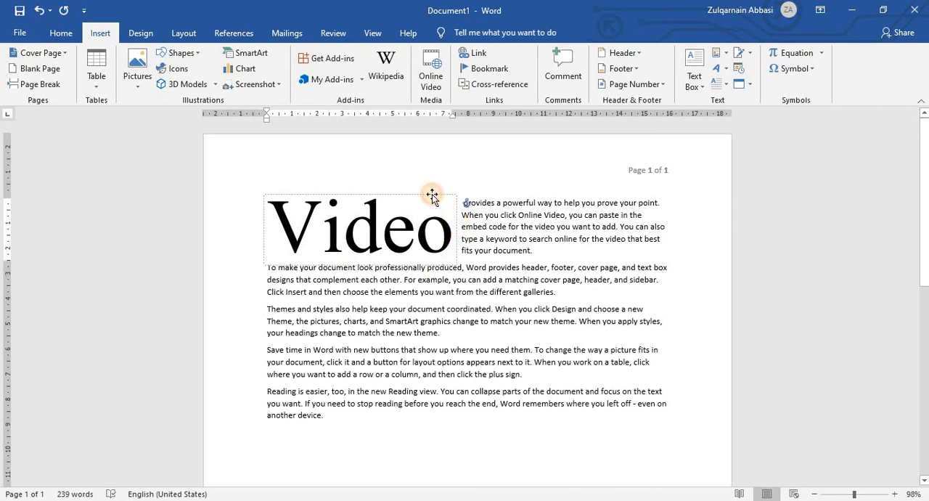
{"action": "left_click", "coordinate": [451, 229]}
{"action": "left_click_drag", "start_coordinate": [452, 229], "coordinate": [397, 264]}
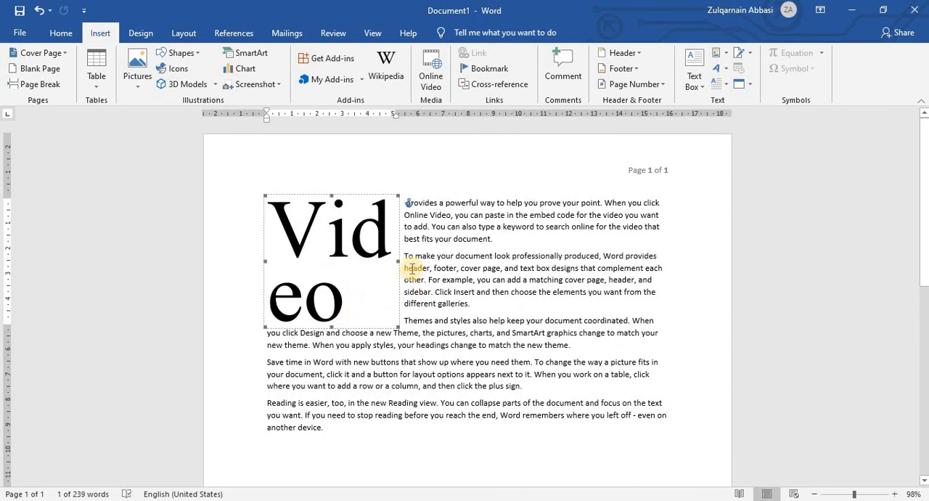
{"action": "key", "text": "ctrl+z"}
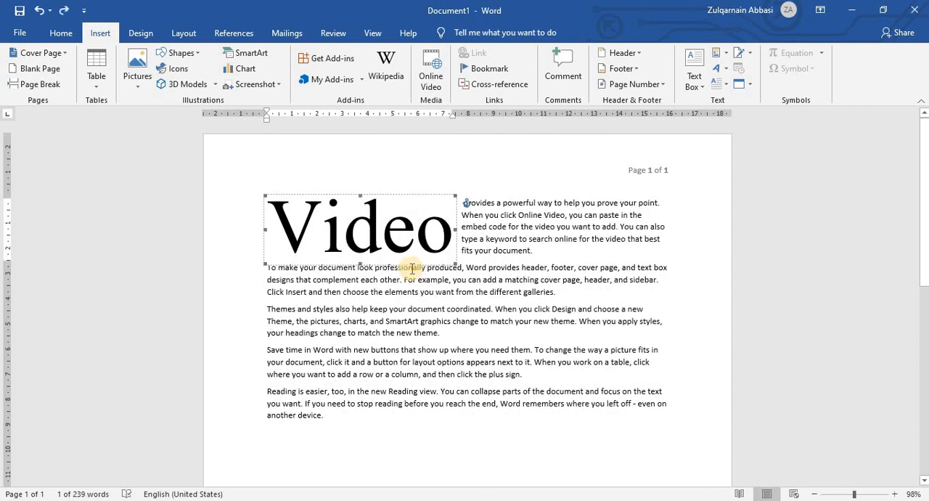
Set the "Video" drop cap's lines to drop to 2 and apply the change.
{"action": "left_click", "coordinate": [706, 80]}
{"action": "left_click", "coordinate": [722, 84]}
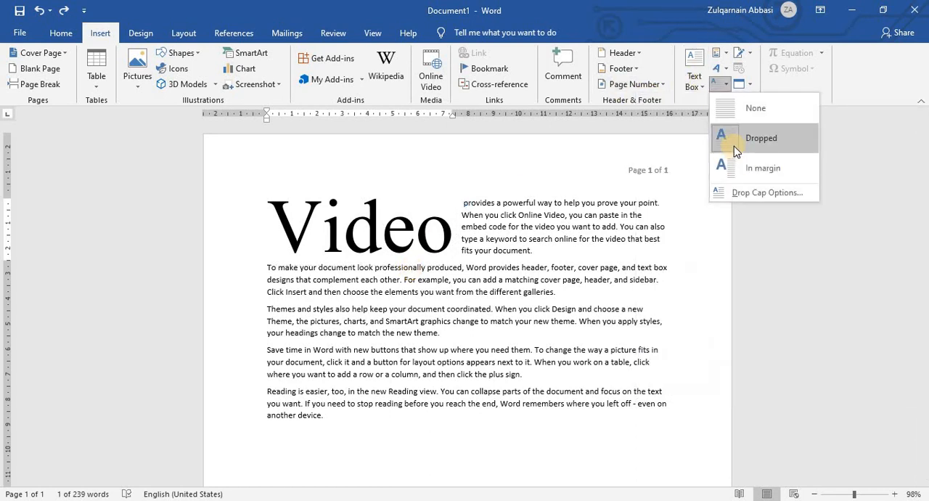
{"action": "left_click", "coordinate": [734, 192]}
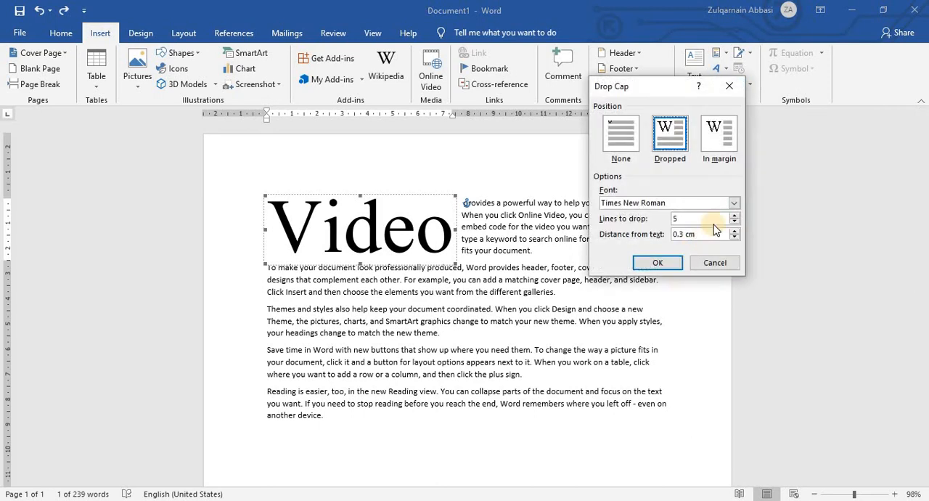
{"action": "left_click", "coordinate": [735, 221]}
{"action": "left_click", "coordinate": [735, 221]}
{"action": "left_click", "coordinate": [735, 222]}
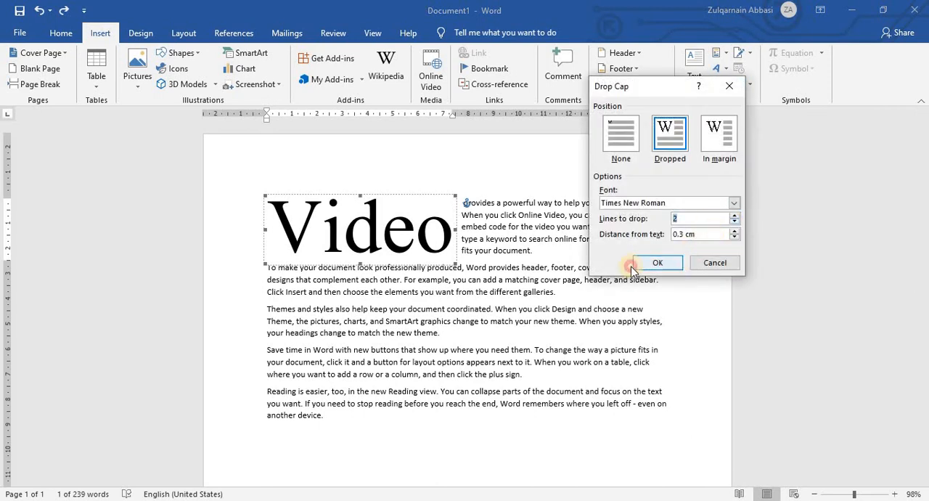
{"action": "left_click", "coordinate": [657, 263]}
{"action": "left_click", "coordinate": [340, 213]}
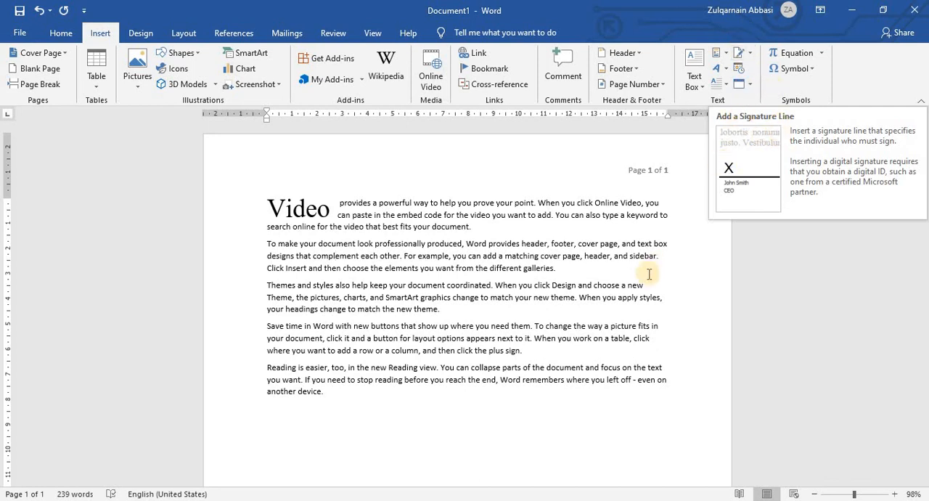
Start a Microsoft Office Signature Line below the last paragraph and enter the suggested signer's name.
{"action": "scroll", "coordinate": [626, 277], "scroll_direction": "down", "scroll_amount": 3}
{"action": "left_click", "coordinate": [374, 363]}
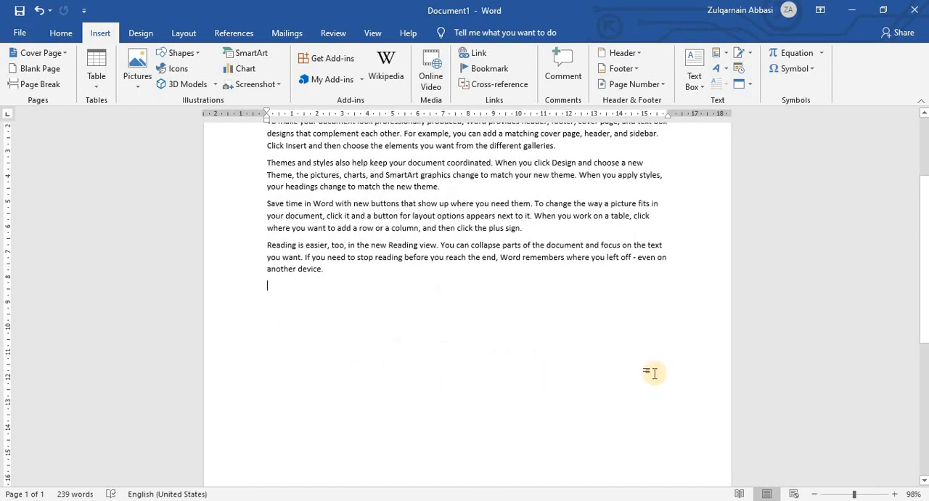
{"action": "left_click", "coordinate": [746, 54]}
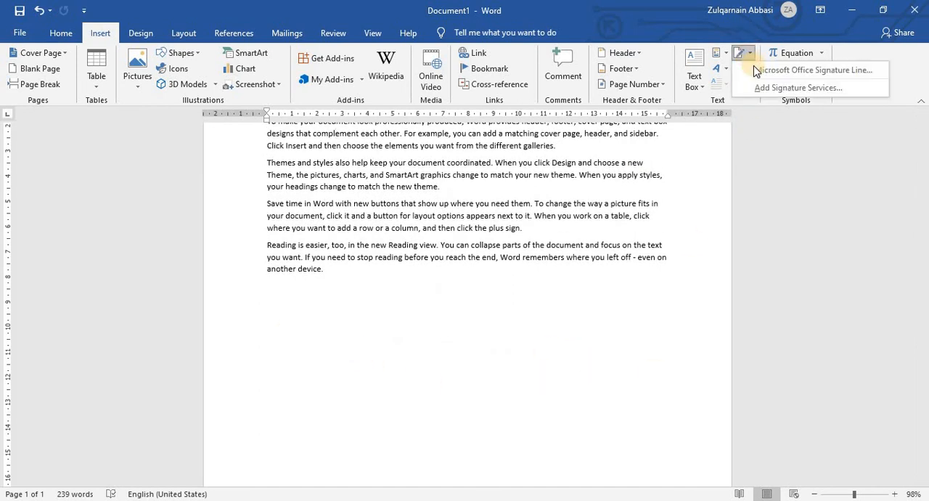
{"action": "left_click", "coordinate": [799, 70]}
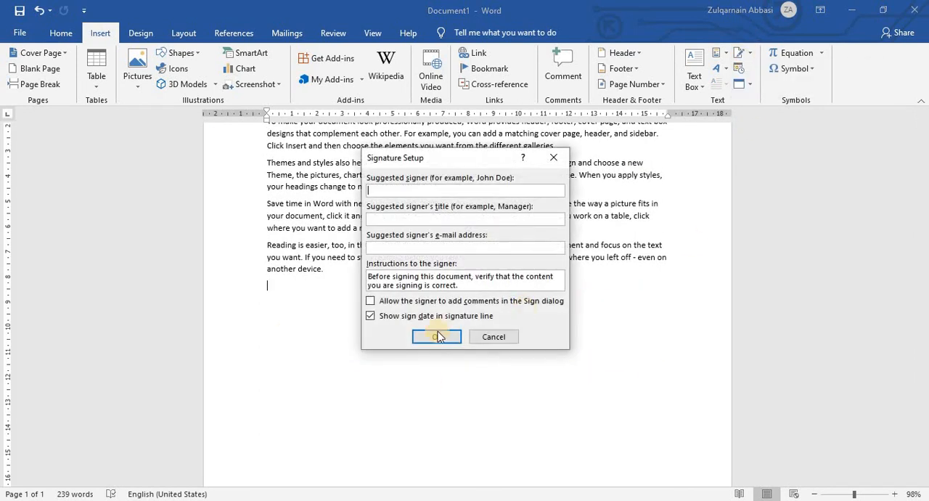
{"action": "mouse_move", "coordinate": [425, 152]}
{"action": "left_mouse_down"}
{"action": "mouse_move", "coordinate": [638, 119]}
{"action": "mouse_move", "coordinate": [630, 68]}
{"action": "left_mouse_up"}
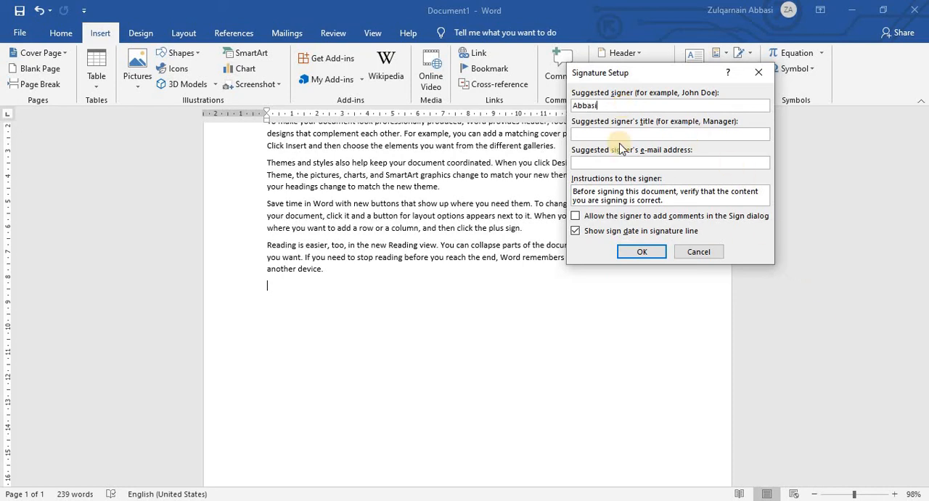
Fill in the suggested signer's title, leave the e-mail address blank, and insert the signature line.
{"action": "left_click", "coordinate": [621, 134]}
{"action": "type", "text": "Abbasi"}
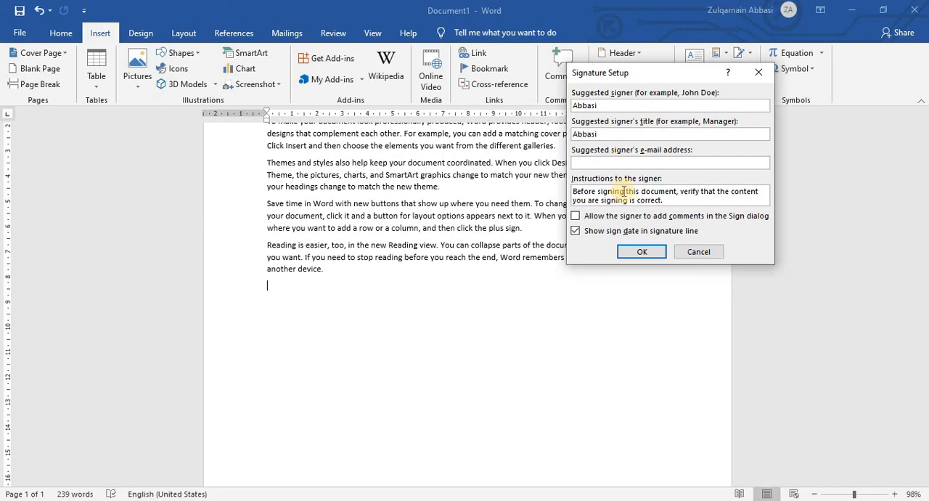
{"action": "left_click", "coordinate": [597, 165]}
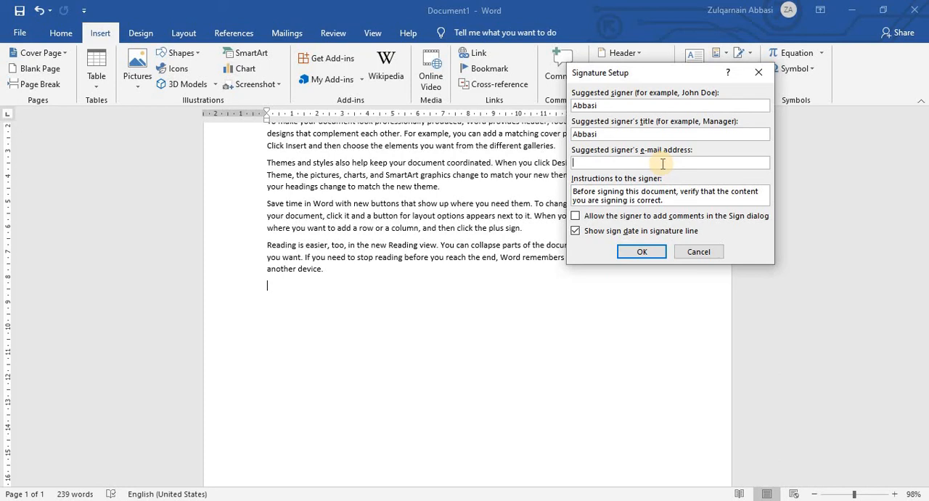
{"action": "left_click", "coordinate": [643, 252]}
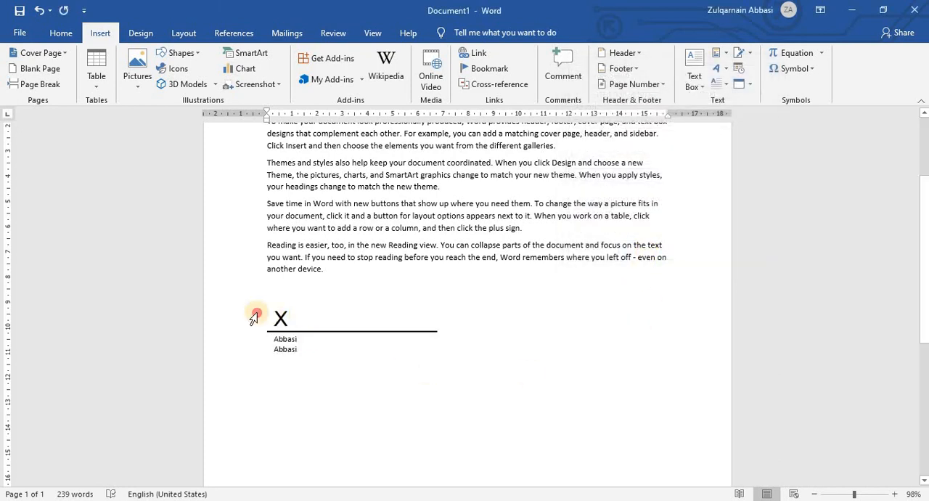
Replace the signature line below the last paragraph with a new one, filling in the suggested signer's name, title and e-mail address.
{"action": "left_click", "coordinate": [272, 317]}
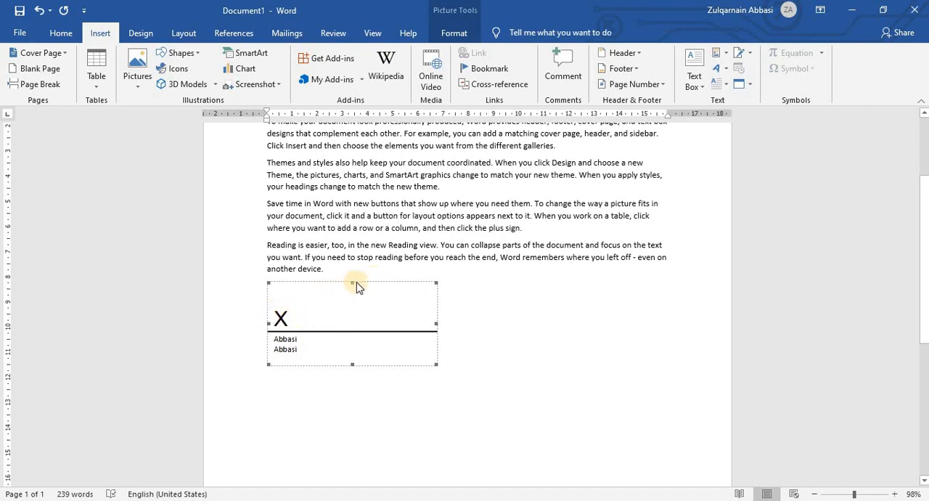
{"action": "left_click", "coordinate": [733, 52]}
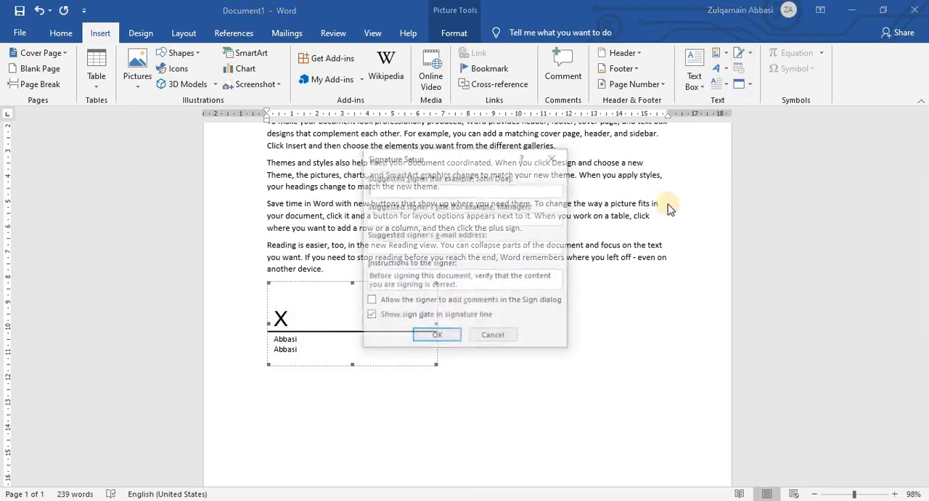
{"action": "left_click_drag", "start_coordinate": [433, 160], "coordinate": [614, 141]}
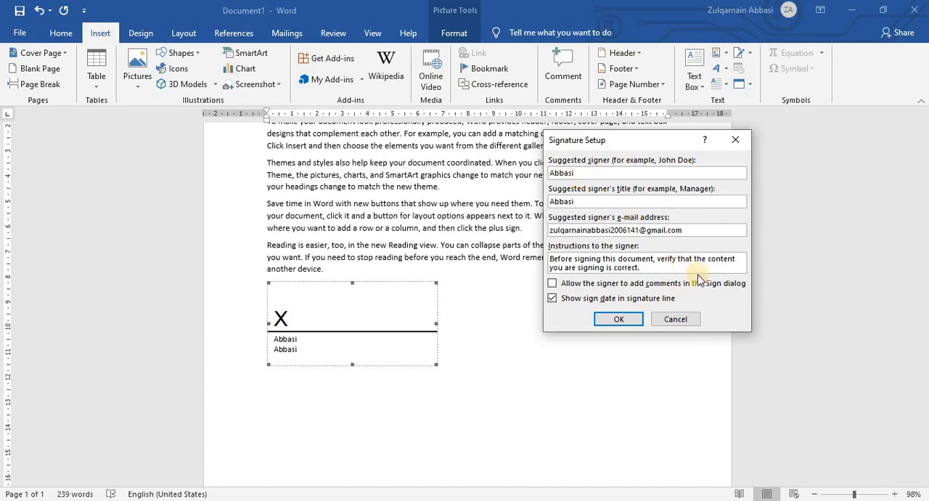
{"action": "left_click", "coordinate": [619, 319]}
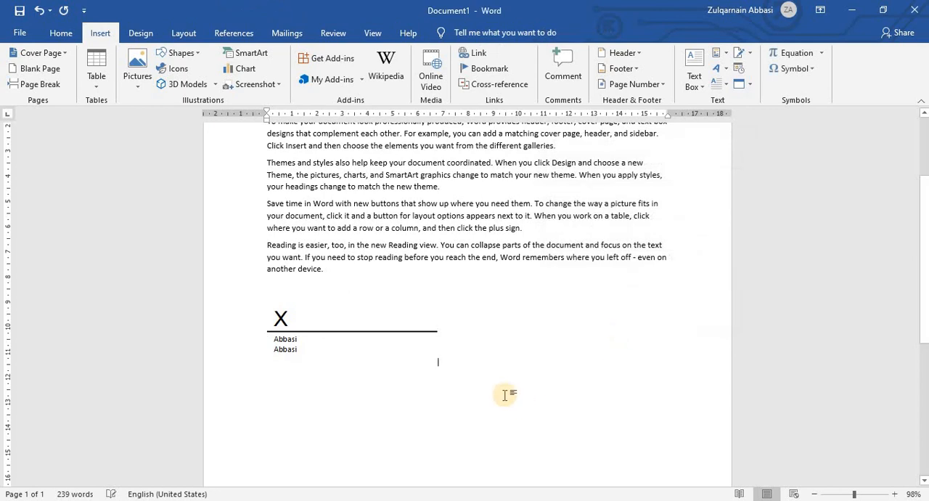
Insert a second signature line beside the first, filling in the suggested signer's name, title and e-mail address.
{"action": "left_click", "coordinate": [414, 334]}
{"action": "left_click", "coordinate": [469, 376]}
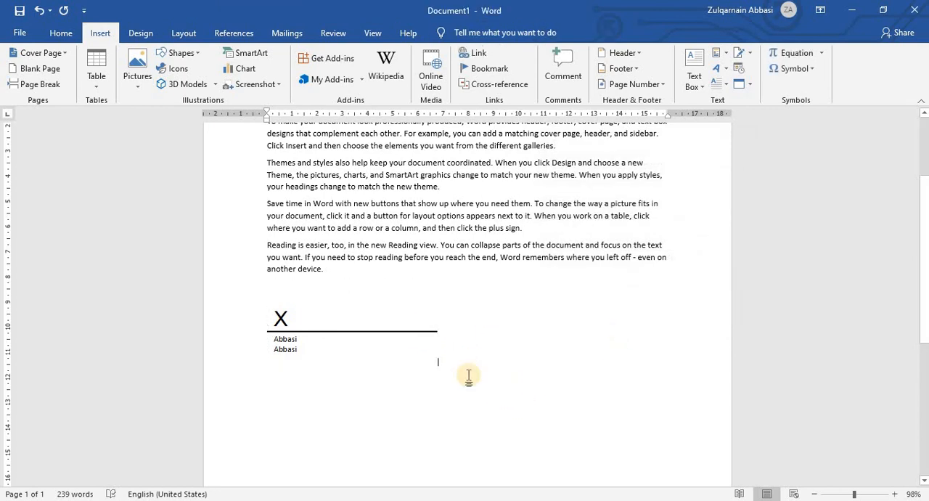
{"action": "left_click", "coordinate": [302, 315]}
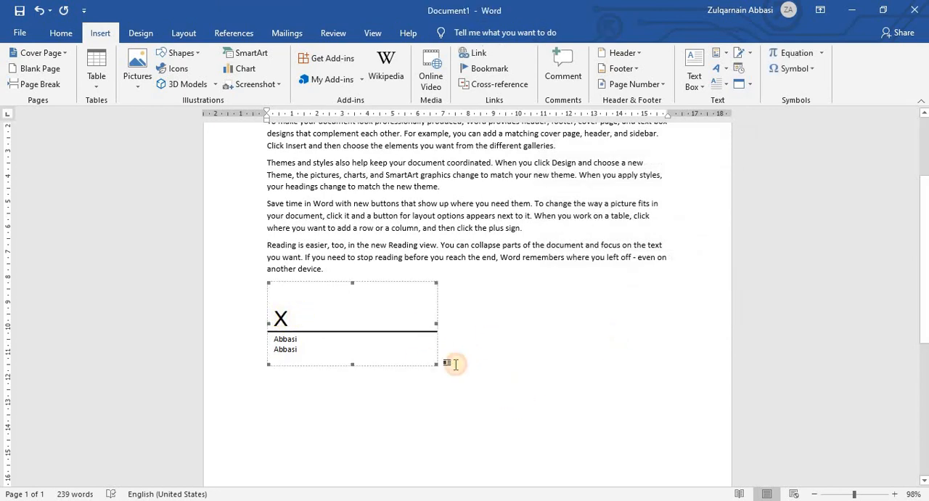
{"action": "left_click", "coordinate": [514, 350]}
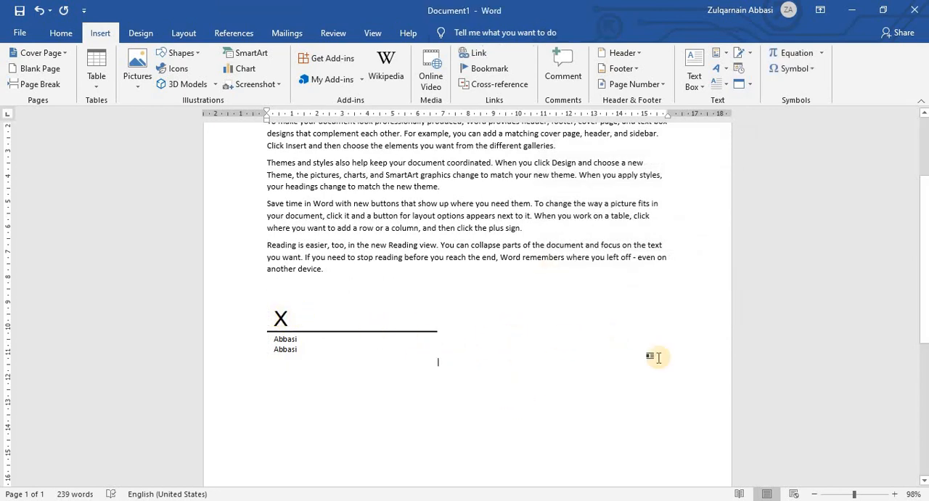
{"action": "left_click", "coordinate": [747, 53]}
{"action": "left_click", "coordinate": [740, 53]}
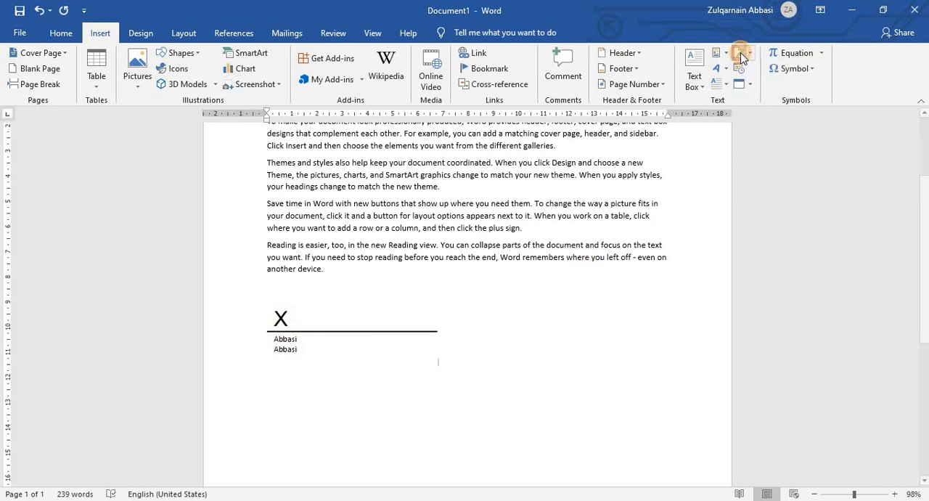
{"action": "left_click_drag", "start_coordinate": [461, 154], "coordinate": [655, 144]}
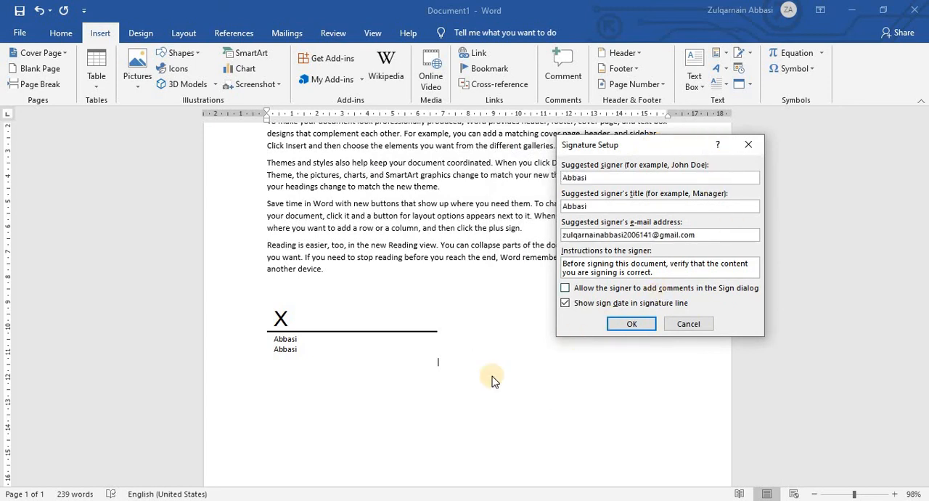
{"action": "left_click", "coordinate": [618, 324]}
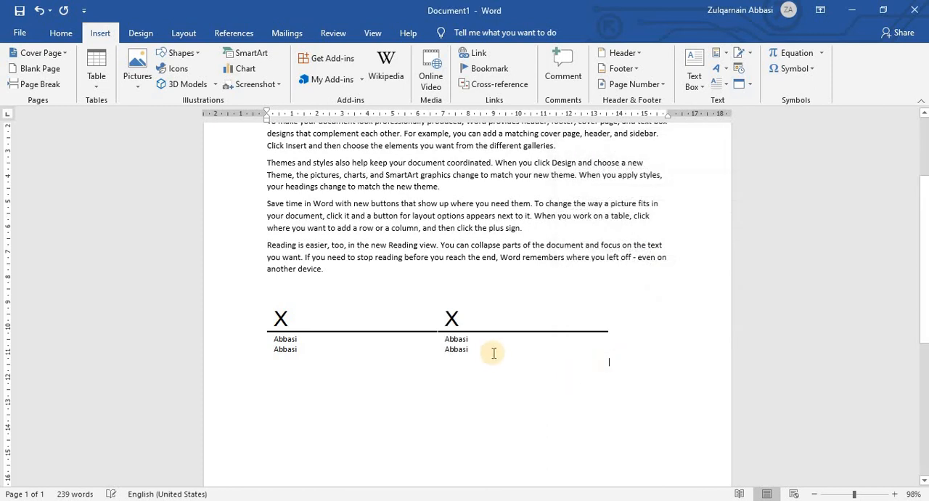
Try overwriting the second signature line with the text "njb", and undo the replacement.
{"action": "left_click", "coordinate": [514, 319]}
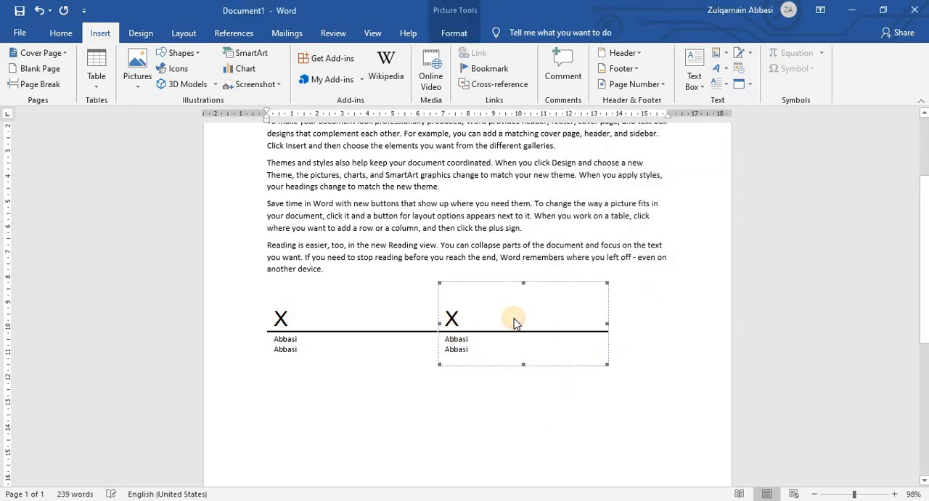
{"action": "type", "text": "njb"}
{"action": "key", "text": "BackSpace"}
{"action": "key", "text": "BackSpace"}
{"action": "key", "text": "BackSpace"}
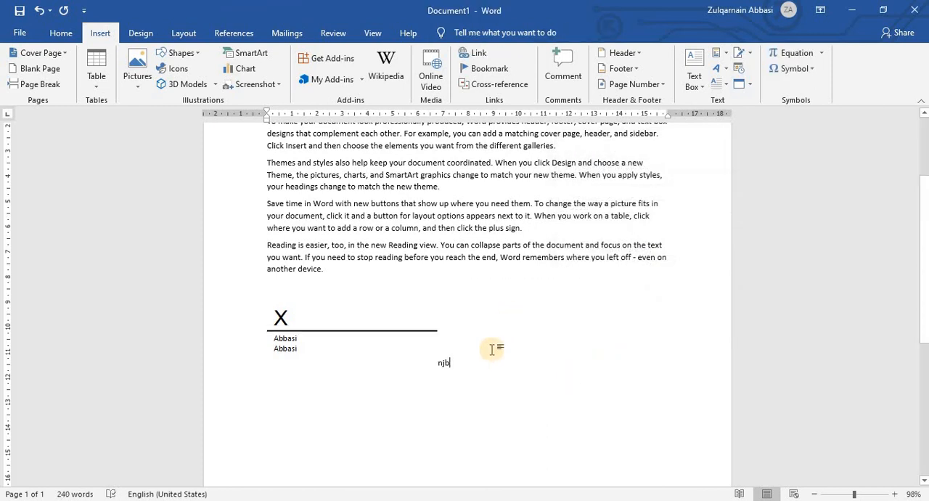
{"action": "key", "text": "ctrl+z"}
{"action": "key", "text": "ctrl+z"}
{"action": "key", "text": "ctrl+z"}
{"action": "key", "text": "ctrl+z"}
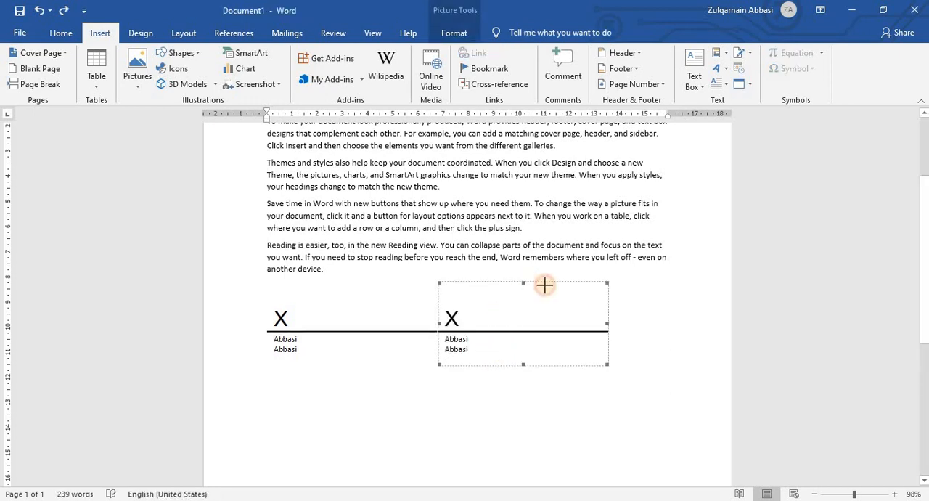
Reduce the second signature line's height and width, and right-align the paragraph holding both signature lines.
{"action": "left_click_drag", "start_coordinate": [543, 284], "coordinate": [596, 290]}
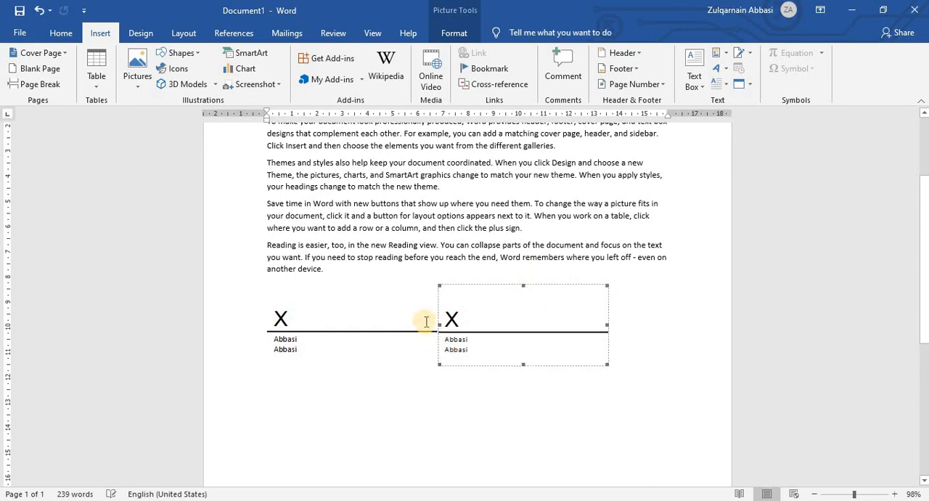
{"action": "left_click_drag", "start_coordinate": [440, 324], "coordinate": [508, 327]}
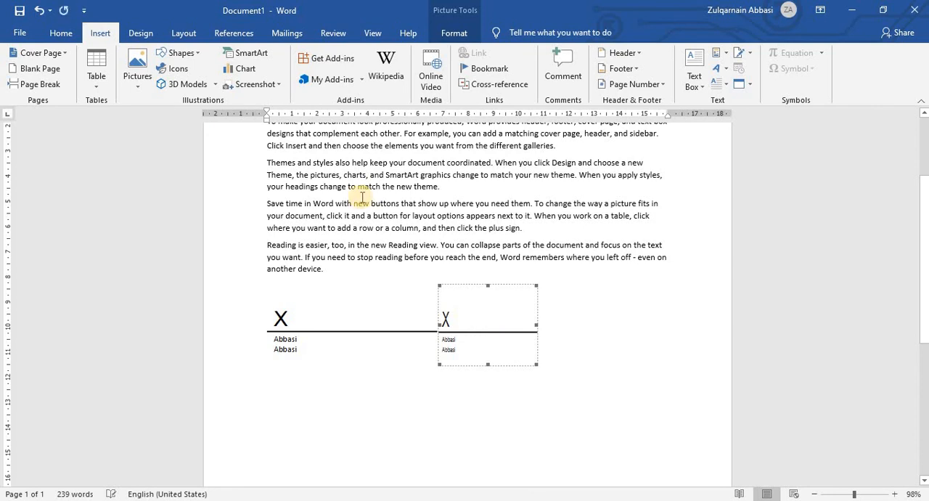
{"action": "key", "text": "ctrl+r"}
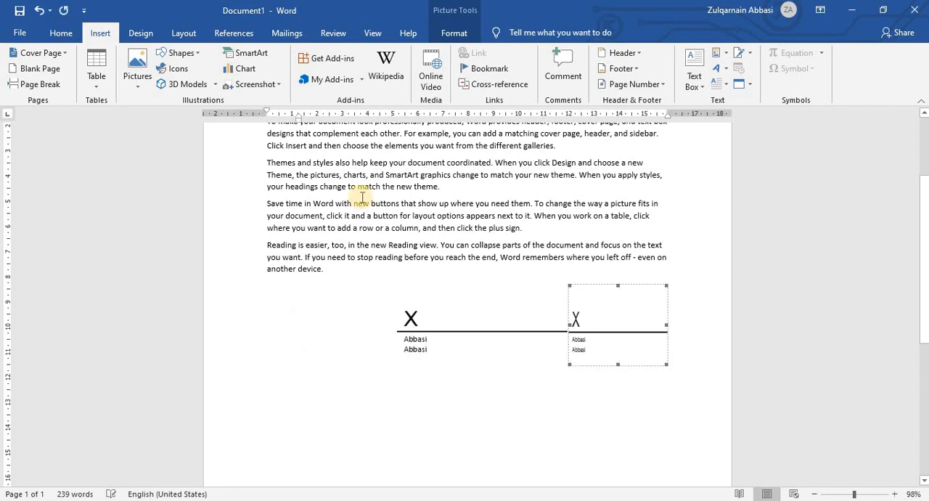
Delete both signature lines below the last paragraph.
{"action": "left_click", "coordinate": [440, 338]}
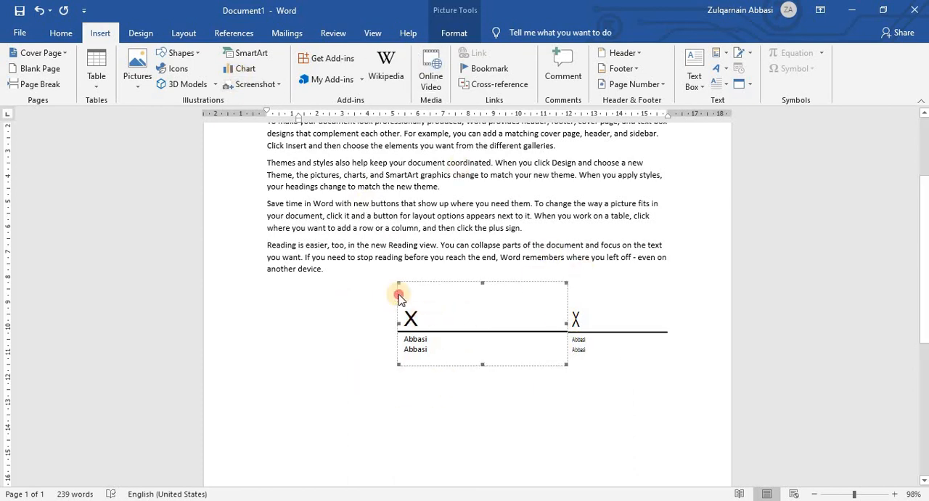
{"action": "left_click", "coordinate": [612, 315]}
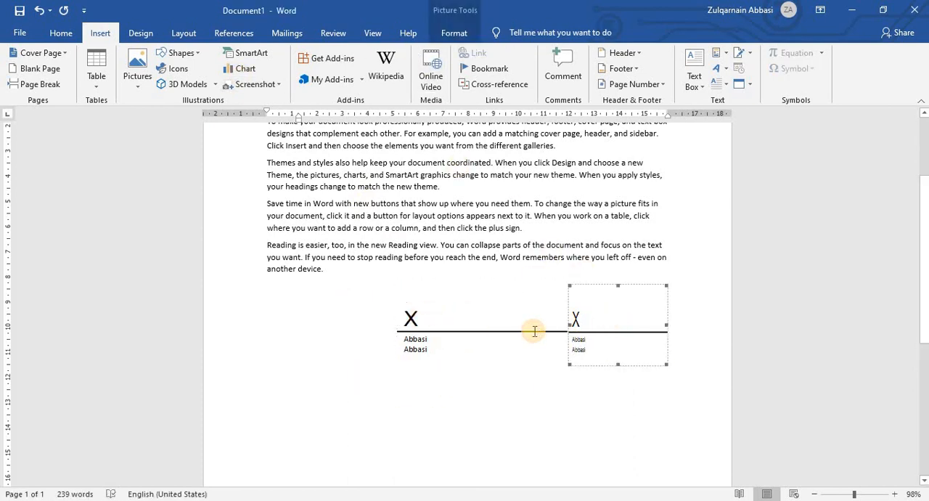
{"action": "key", "text": "Delete"}
{"action": "left_click", "coordinate": [510, 328]}
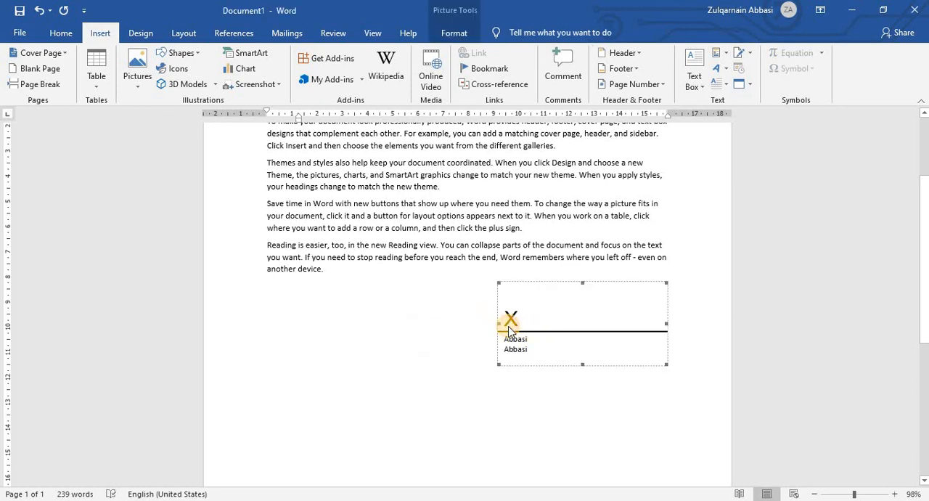
{"action": "key", "text": "Delete"}
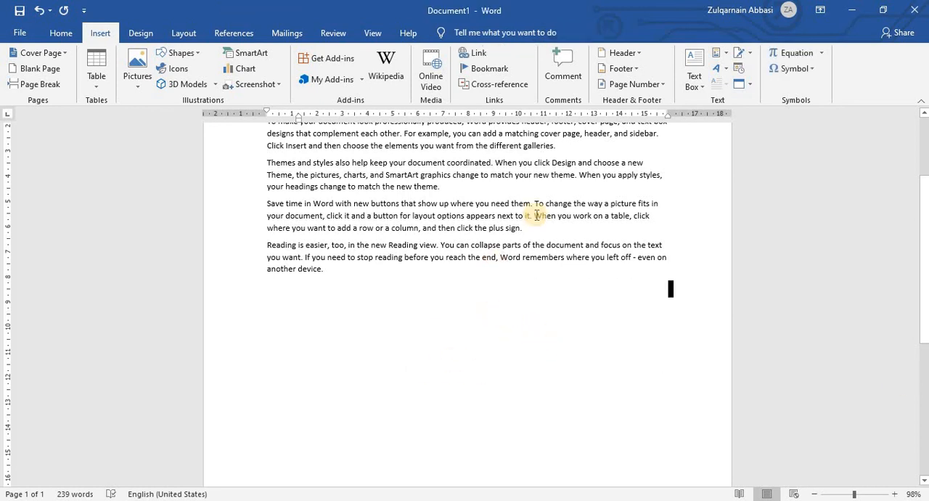
Insert the current date below the last paragraph in the "April 24, 2021" format.
{"action": "scroll", "coordinate": [320, 247], "scroll_direction": "up", "scroll_amount": 4}
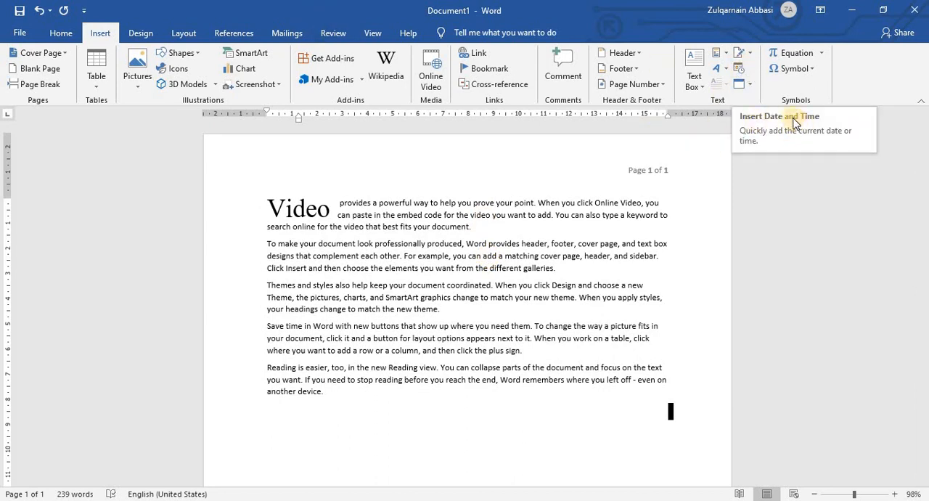
{"action": "left_click", "coordinate": [741, 67]}
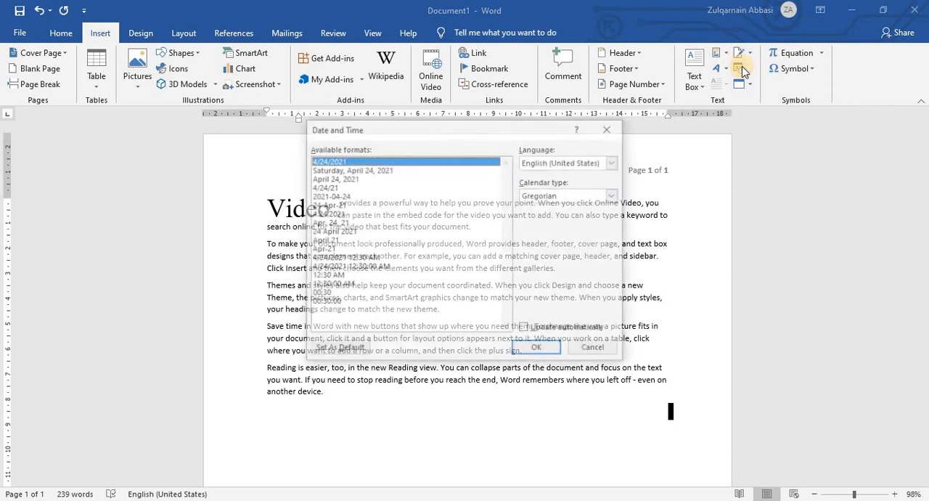
{"action": "left_click_drag", "start_coordinate": [473, 99], "coordinate": [467, 96]}
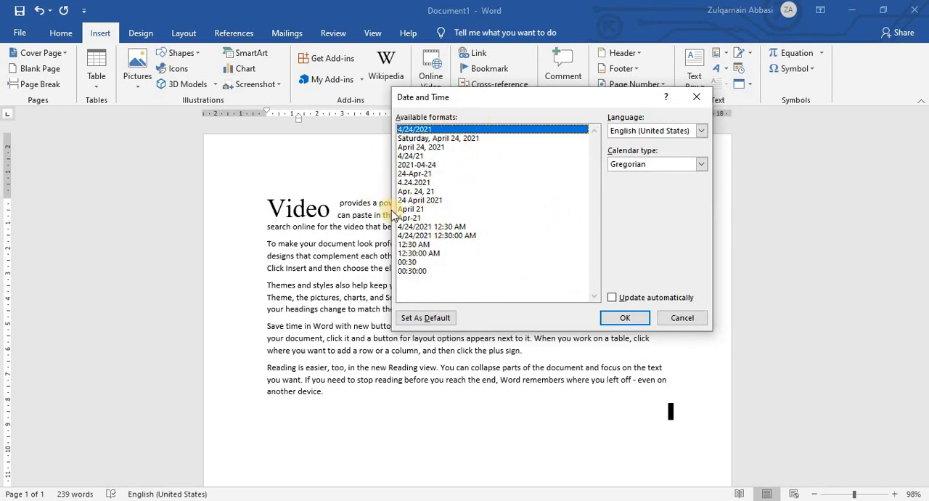
{"action": "left_click", "coordinate": [414, 139]}
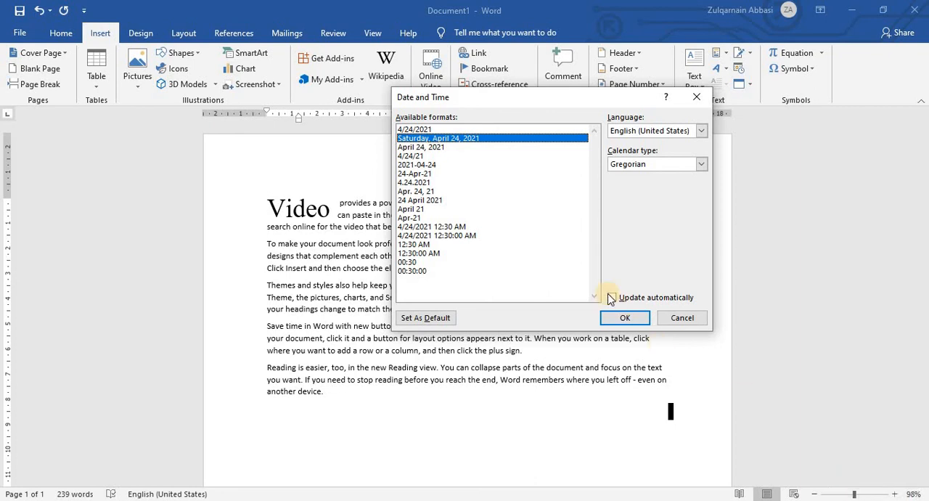
{"action": "left_click", "coordinate": [410, 147]}
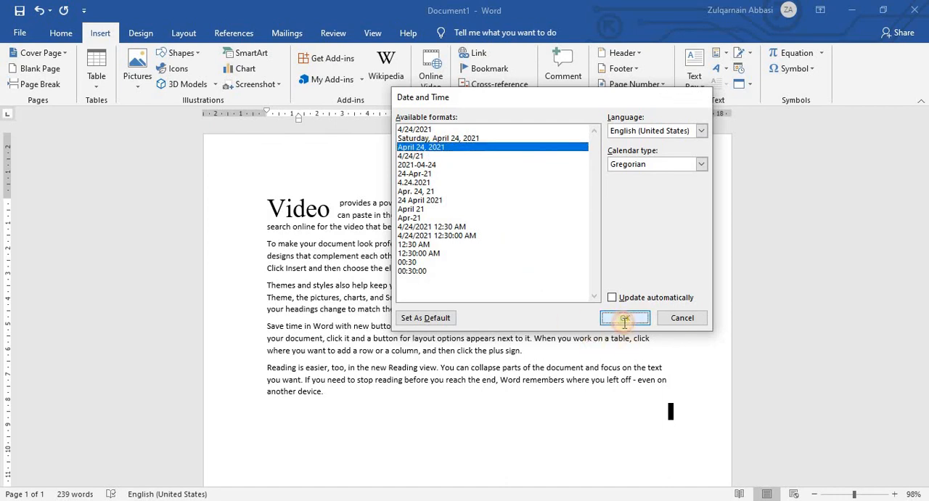
{"action": "left_click", "coordinate": [625, 319]}
{"action": "left_click", "coordinate": [649, 409]}
{"action": "left_click_drag", "start_coordinate": [623, 412], "coordinate": [666, 413]}
Insert a Hijri calendar date in the "13-Ramadan-42" format right after "April" in the date line.
{"action": "left_click", "coordinate": [635, 411]}
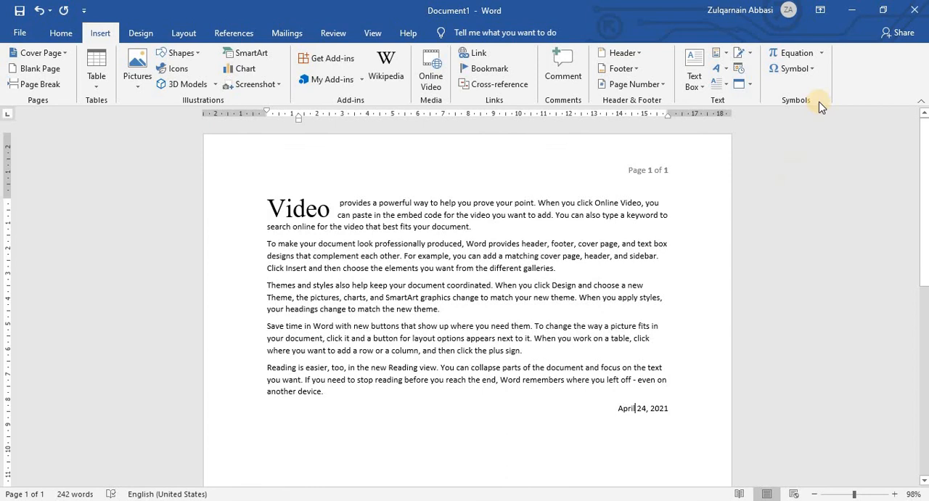
{"action": "left_click", "coordinate": [739, 68]}
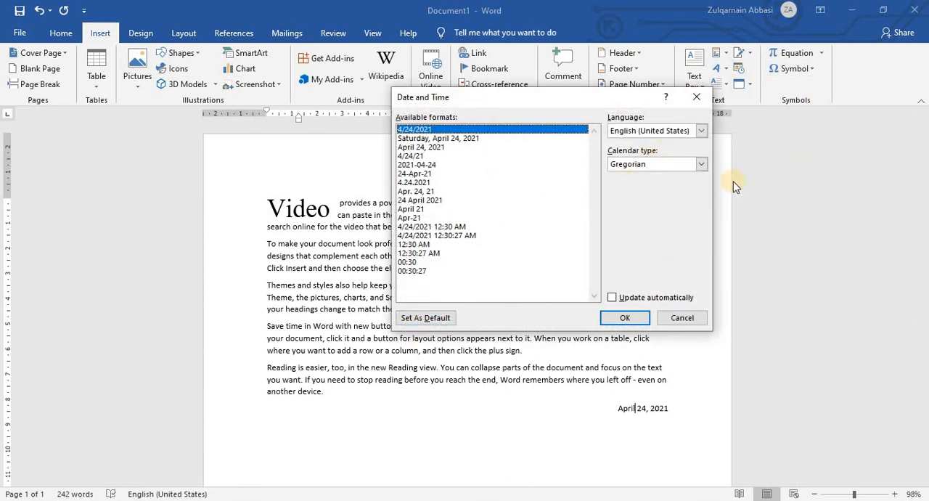
{"action": "left_click", "coordinate": [702, 165]}
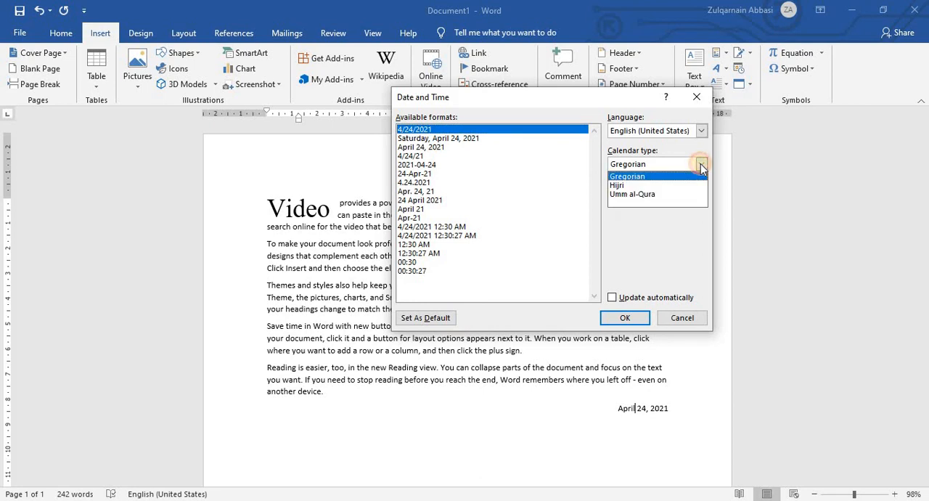
{"action": "left_click", "coordinate": [639, 187]}
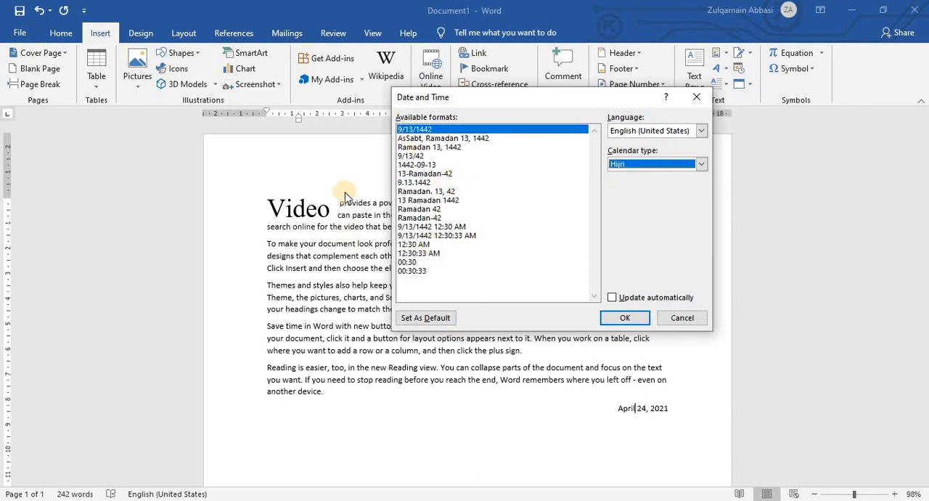
{"action": "left_click", "coordinate": [424, 175]}
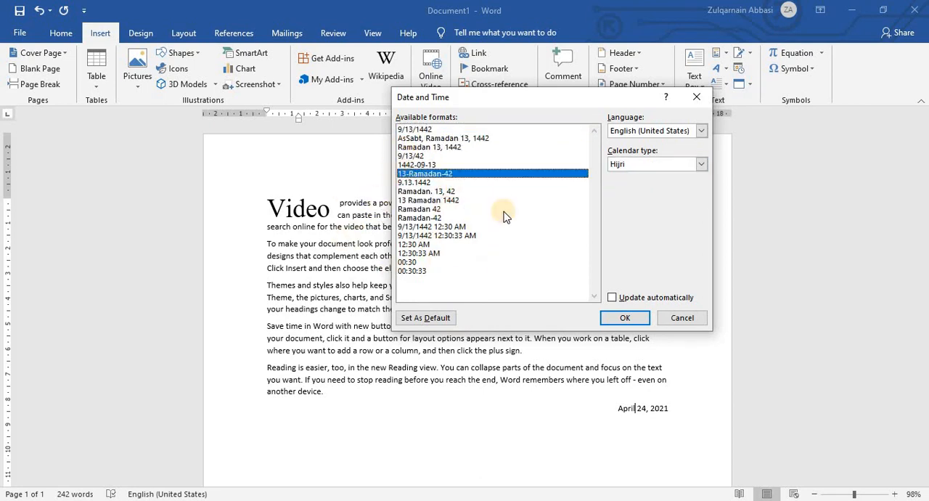
{"action": "left_click", "coordinate": [625, 319]}
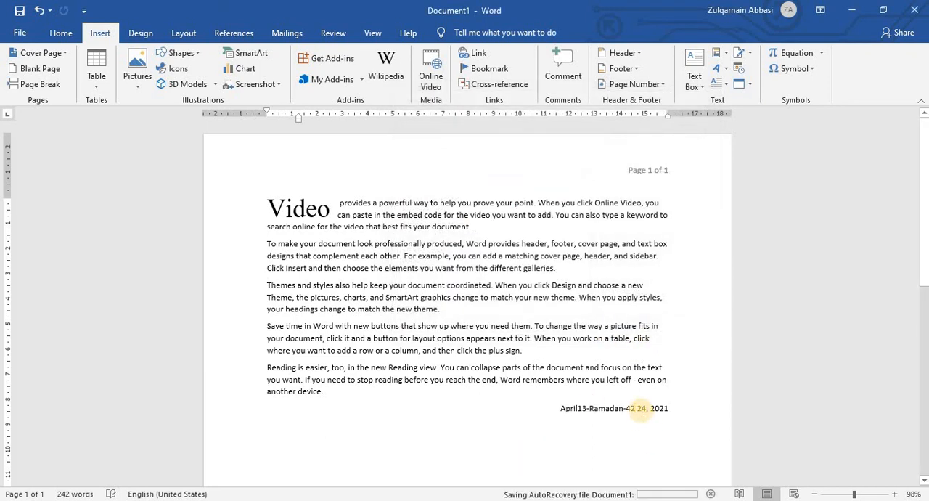
Add a tab between the Hijri date and "24, 2021", and undo both the tab and the Hijri date insertion.
{"action": "key", "text": "Tab"}
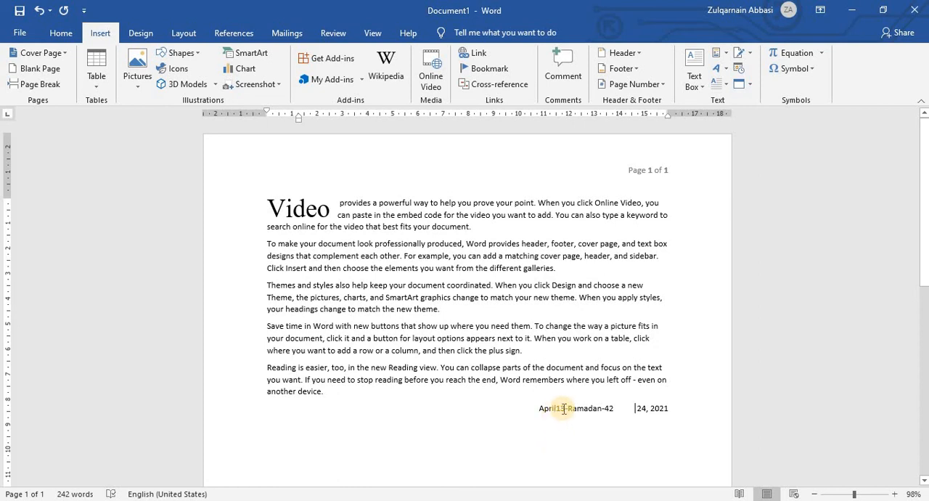
{"action": "left_click_drag", "start_coordinate": [512, 408], "coordinate": [559, 411]}
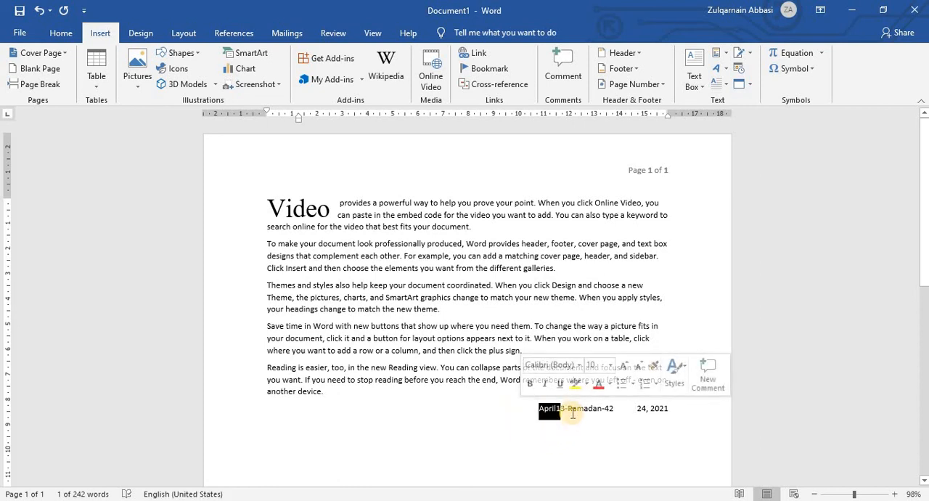
{"action": "left_click", "coordinate": [556, 411]}
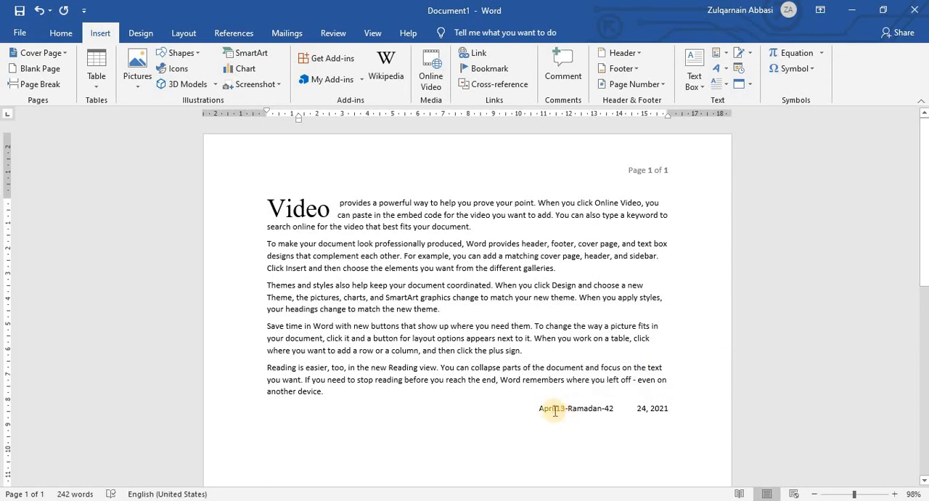
{"action": "key", "text": "ctrl+z"}
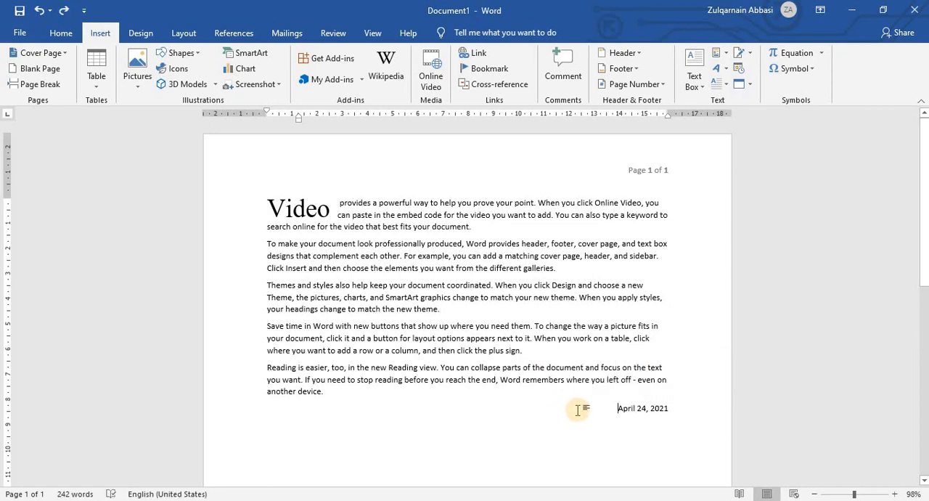
Insert the current Hijri calendar date in the "AsSabt, Ramadan 13, 1442" format directly before "April 24, 2021" in the date line.
{"action": "left_click", "coordinate": [739, 68]}
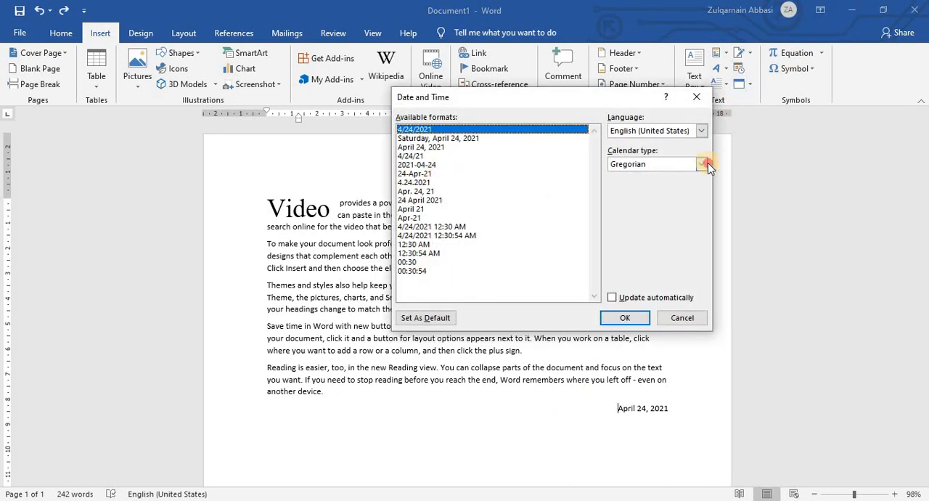
{"action": "left_click", "coordinate": [703, 164]}
{"action": "left_click", "coordinate": [639, 185]}
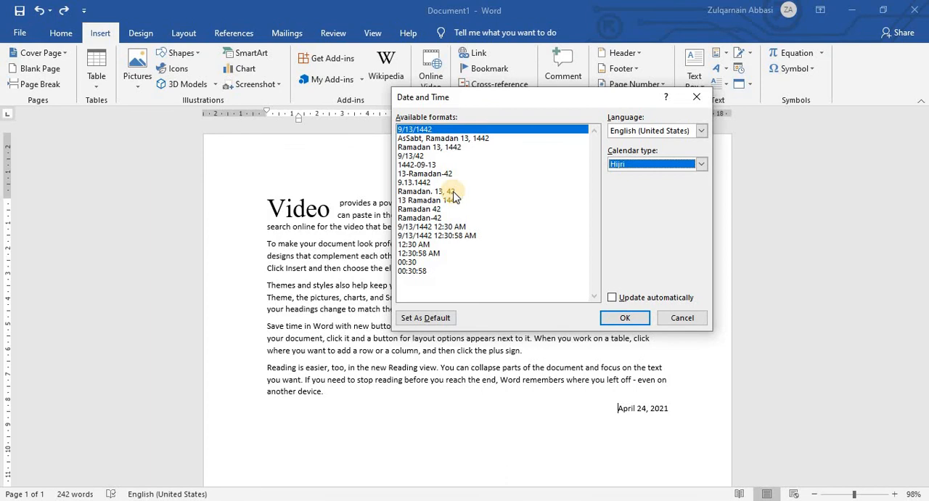
{"action": "left_click", "coordinate": [427, 140]}
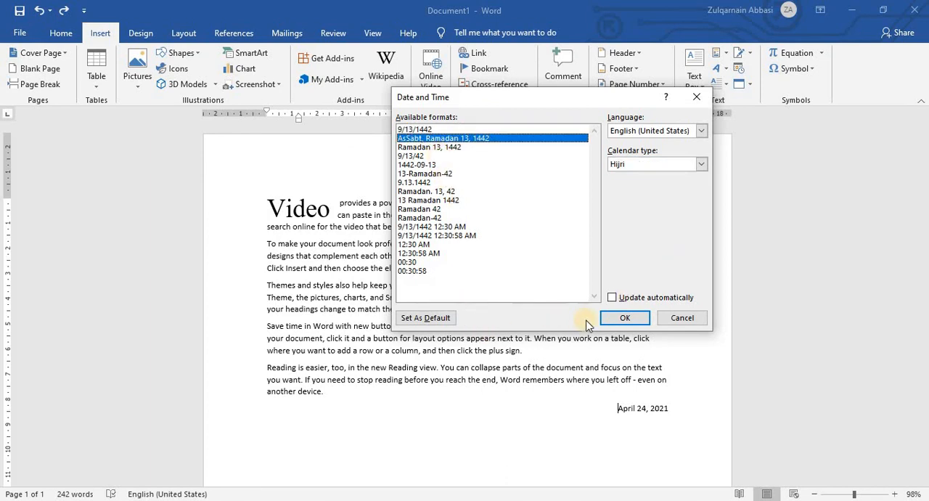
{"action": "left_click", "coordinate": [623, 318]}
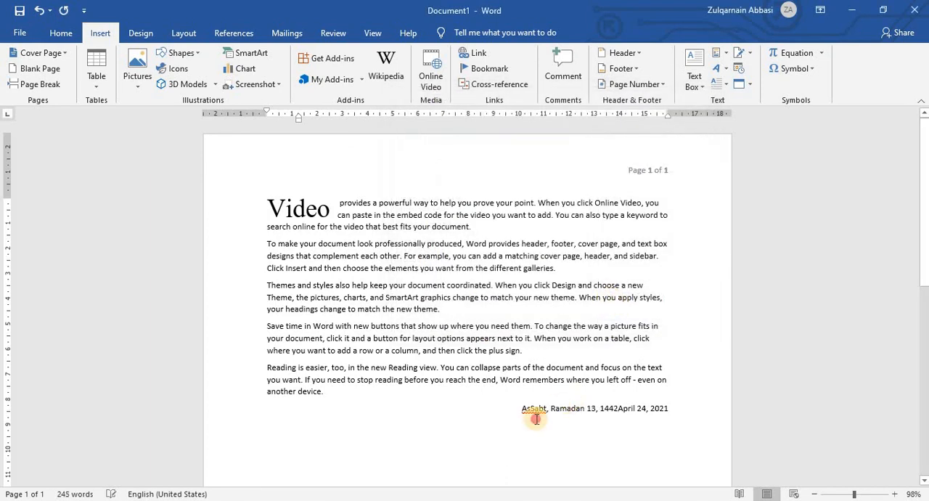
Add the flagged word "AsSabt" to the dictionary, and delete the whole date line below the last paragraph.
{"action": "left_click", "coordinate": [535, 409]}
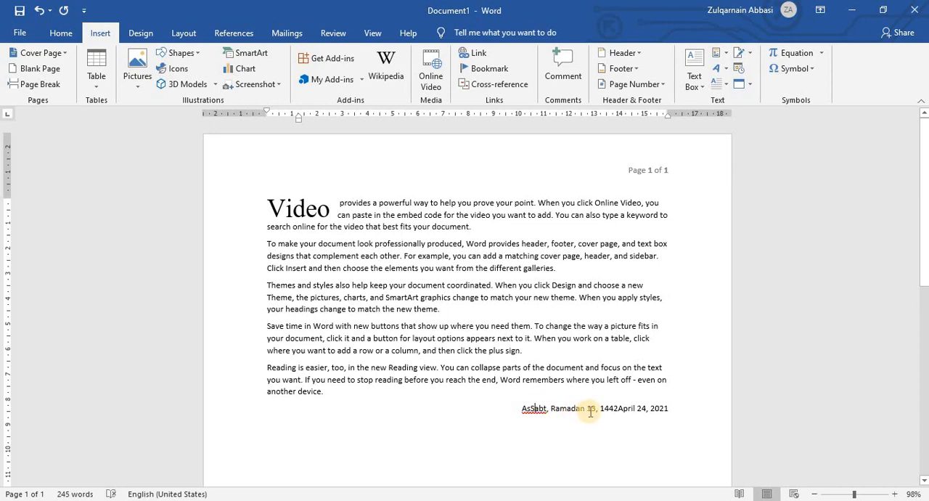
{"action": "right_click", "coordinate": [534, 408]}
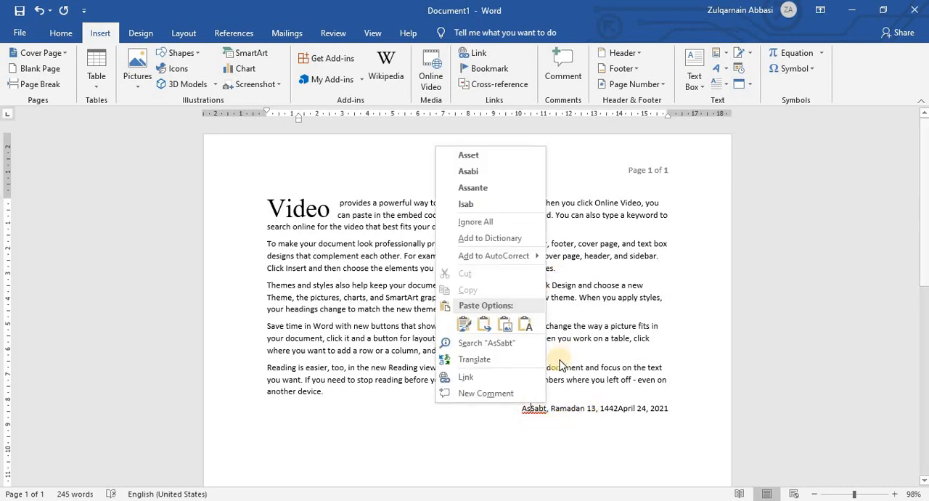
{"action": "left_click", "coordinate": [496, 239]}
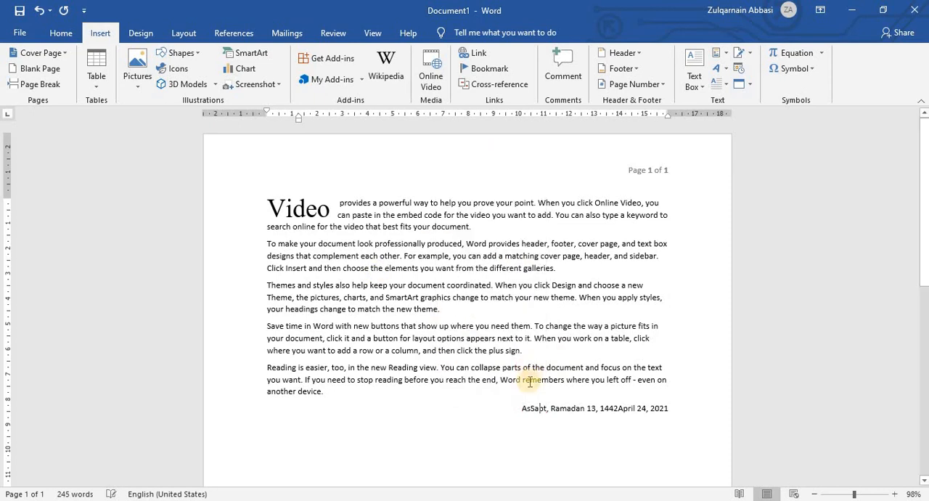
{"action": "left_click_drag", "start_coordinate": [509, 404], "coordinate": [695, 428]}
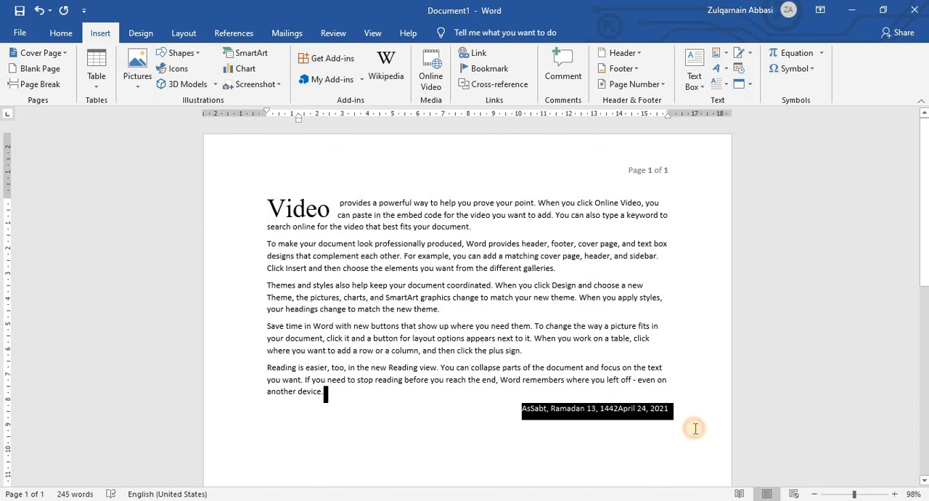
{"action": "key", "text": "Delete"}
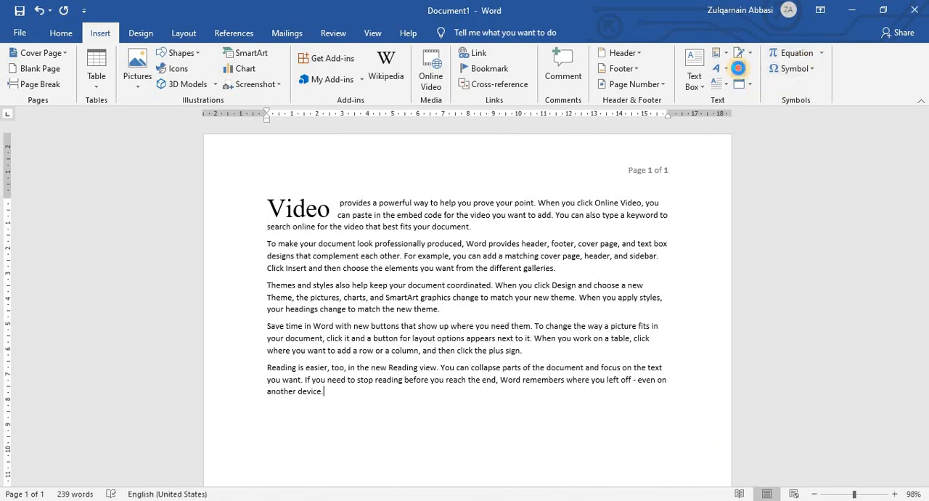
Insert the current time at the end of the last paragraph with the Umm al-Qura calendar type and the "12:31 AM" format.
{"action": "left_click", "coordinate": [739, 68]}
{"action": "left_click", "coordinate": [700, 166]}
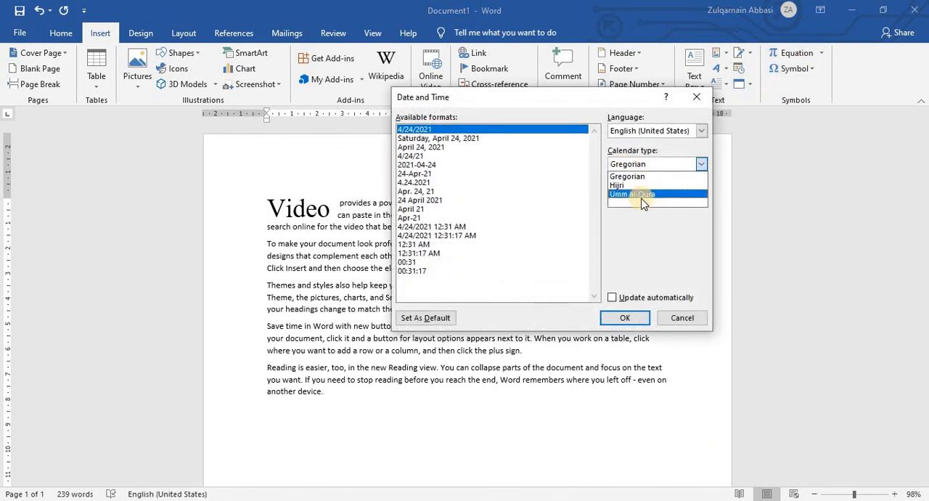
{"action": "left_click", "coordinate": [639, 194]}
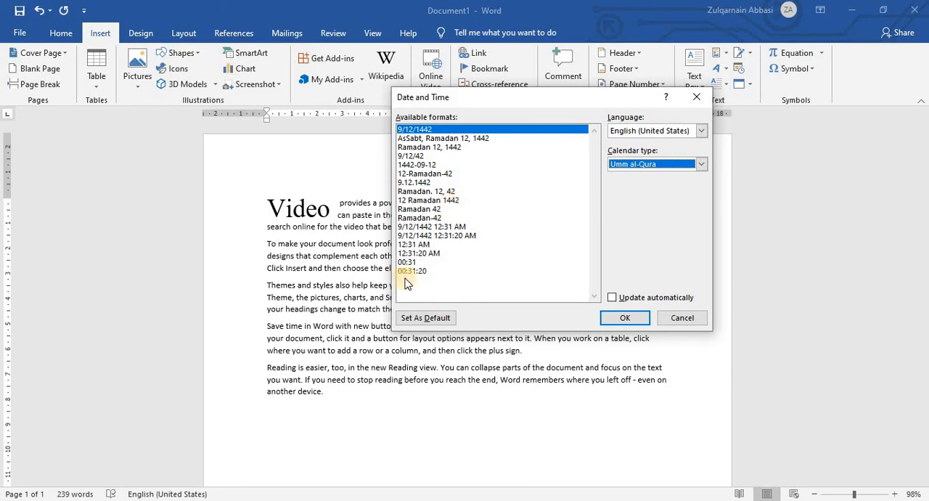
{"action": "left_click", "coordinate": [425, 245]}
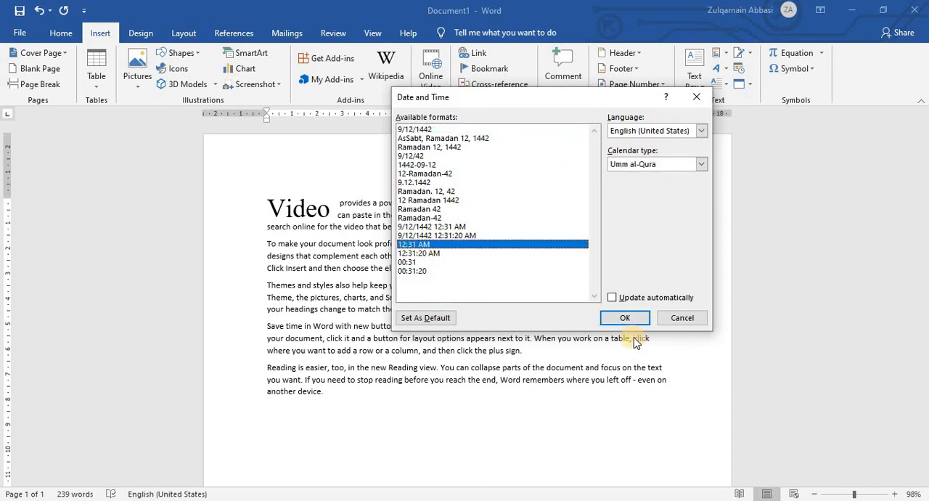
{"action": "left_click", "coordinate": [626, 318]}
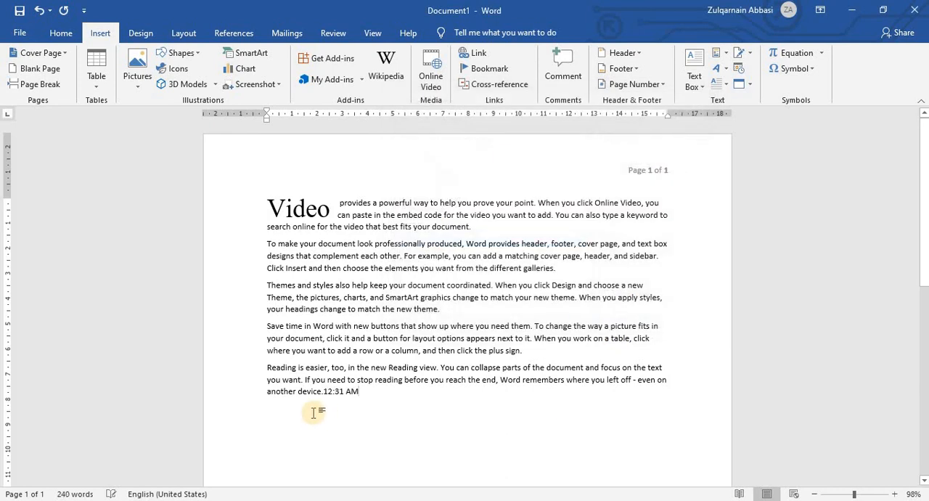
Delete "e.12:31 AM" from the end of the last paragraph.
{"action": "left_click_drag", "start_coordinate": [361, 393], "coordinate": [298, 393]}
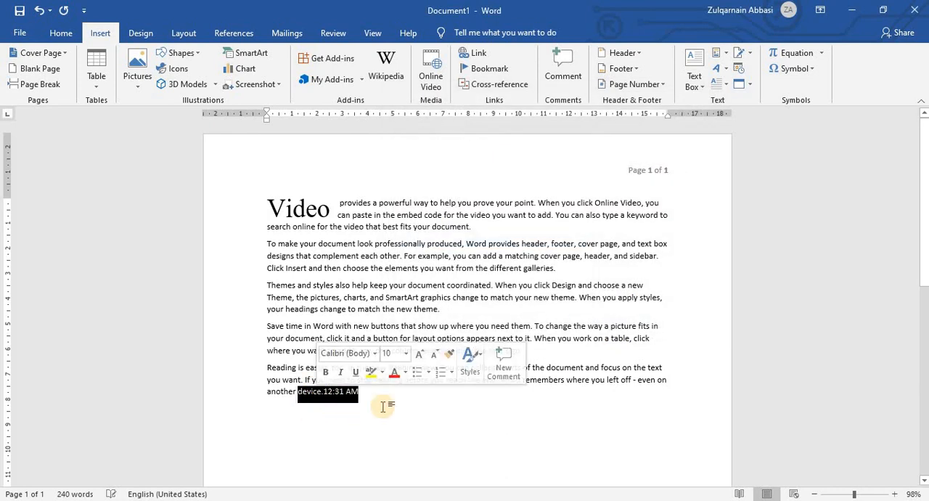
{"action": "left_click_drag", "start_coordinate": [378, 407], "coordinate": [318, 391]}
{"action": "key", "text": "Delete"}
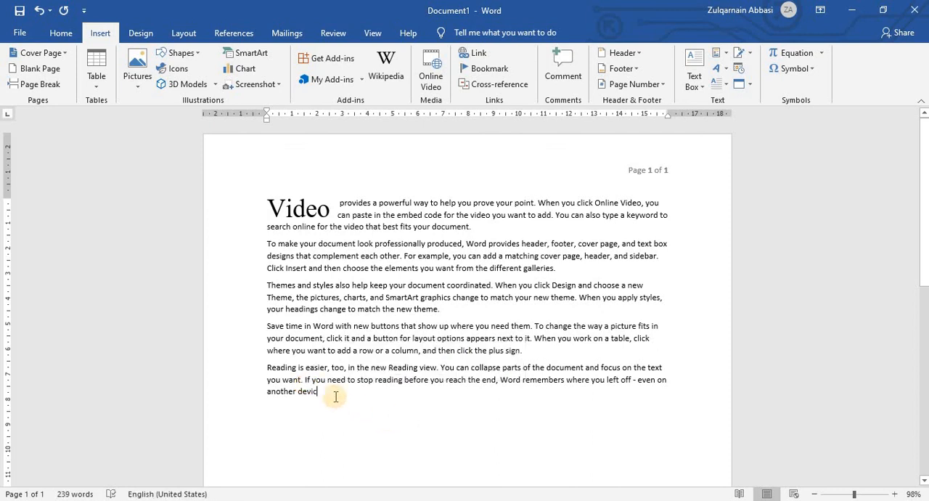
Insert a new Microsoft PowerPoint Slide object after the last paragraph.
{"action": "left_click", "coordinate": [751, 85]}
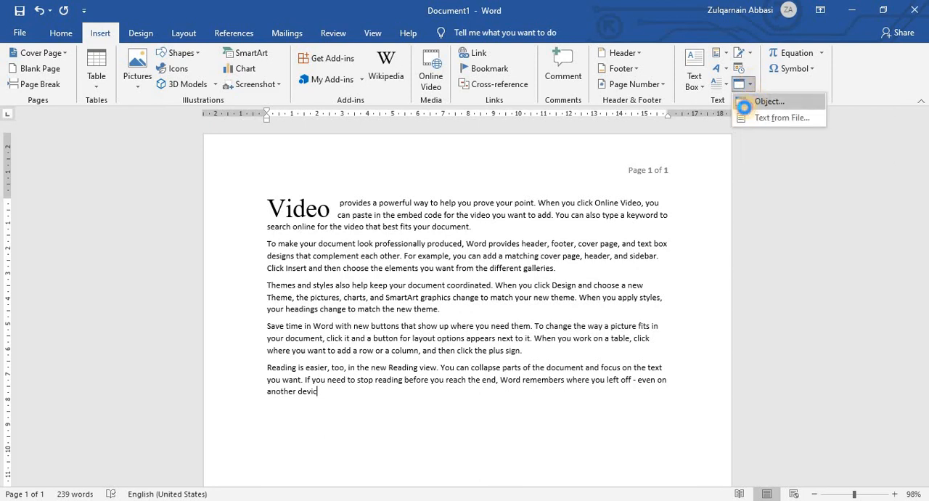
{"action": "left_click", "coordinate": [758, 100]}
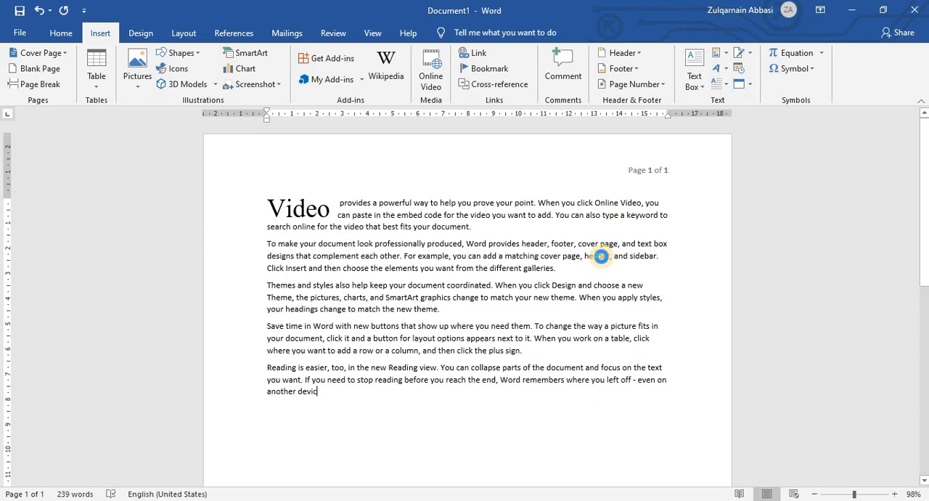
{"action": "left_click", "coordinate": [347, 185]}
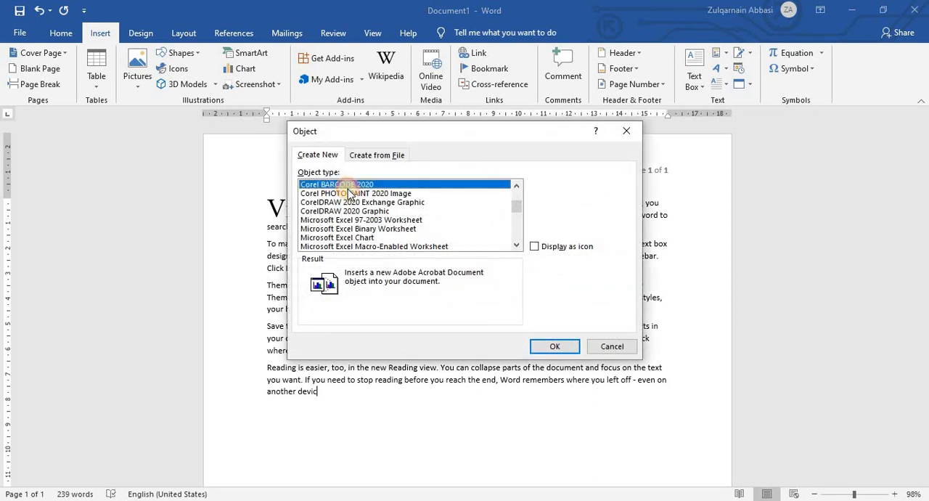
{"action": "left_click", "coordinate": [341, 219]}
{"action": "scroll", "coordinate": [340, 220], "scroll_direction": "down", "scroll_amount": 3}
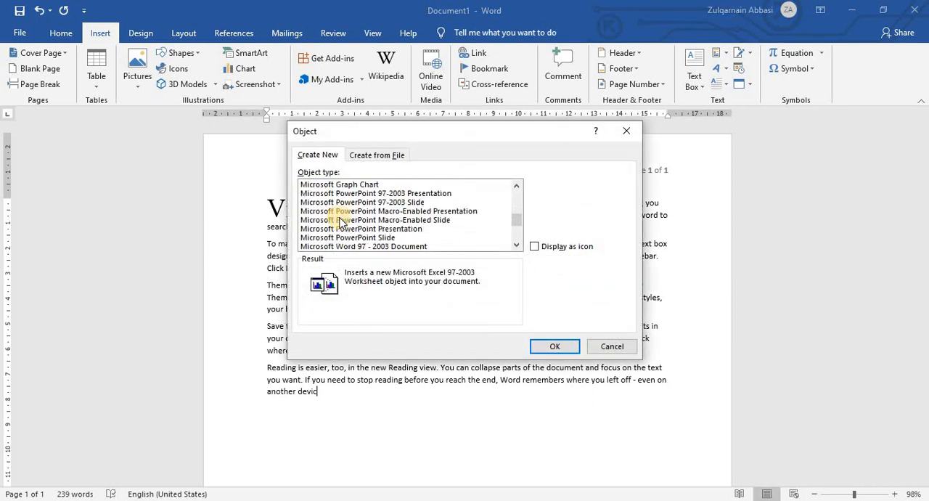
{"action": "left_click", "coordinate": [343, 185]}
{"action": "left_click", "coordinate": [344, 193]}
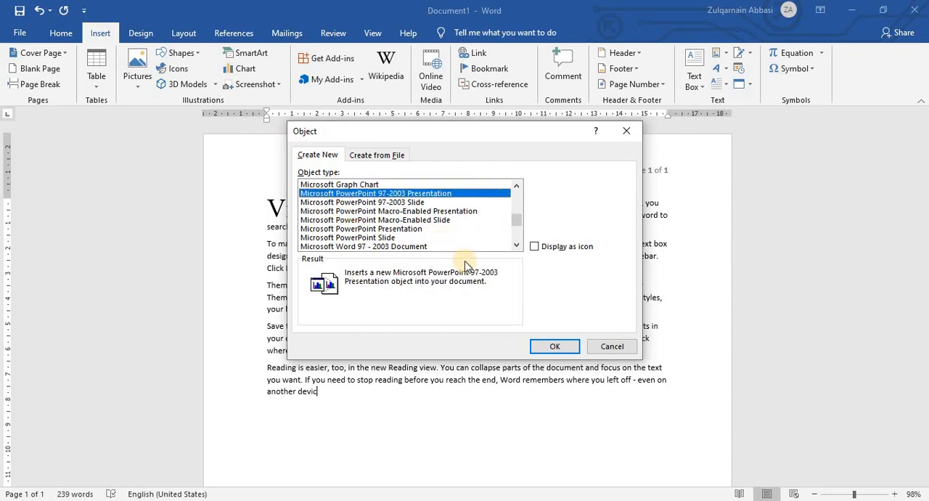
{"action": "left_click", "coordinate": [370, 229]}
{"action": "left_click", "coordinate": [378, 238]}
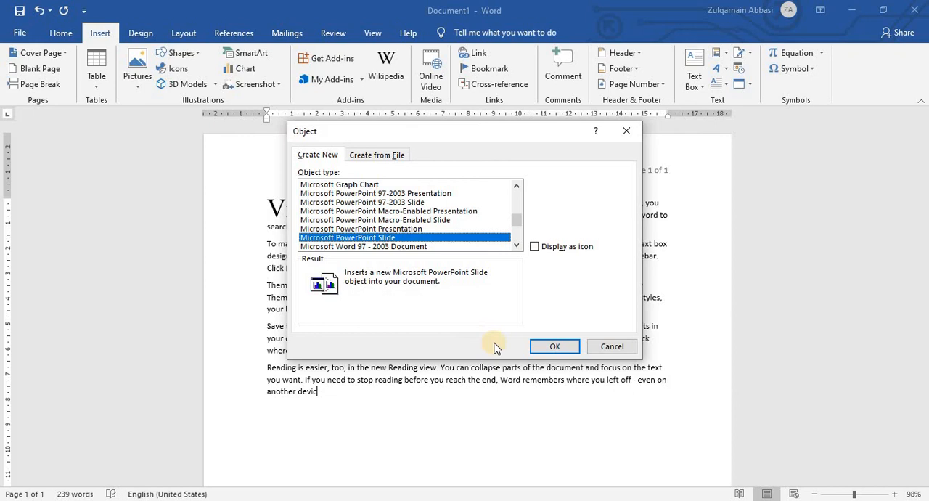
{"action": "left_click", "coordinate": [544, 349]}
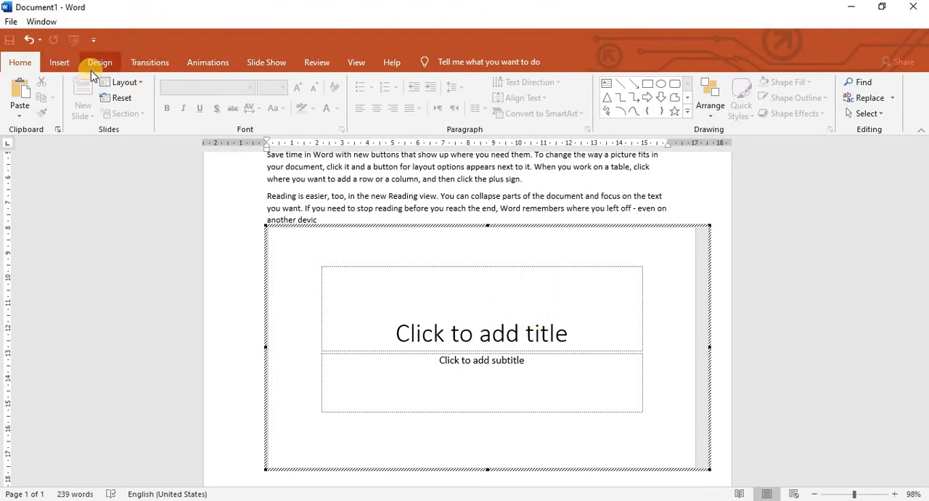
{"action": "left_click", "coordinate": [211, 65]}
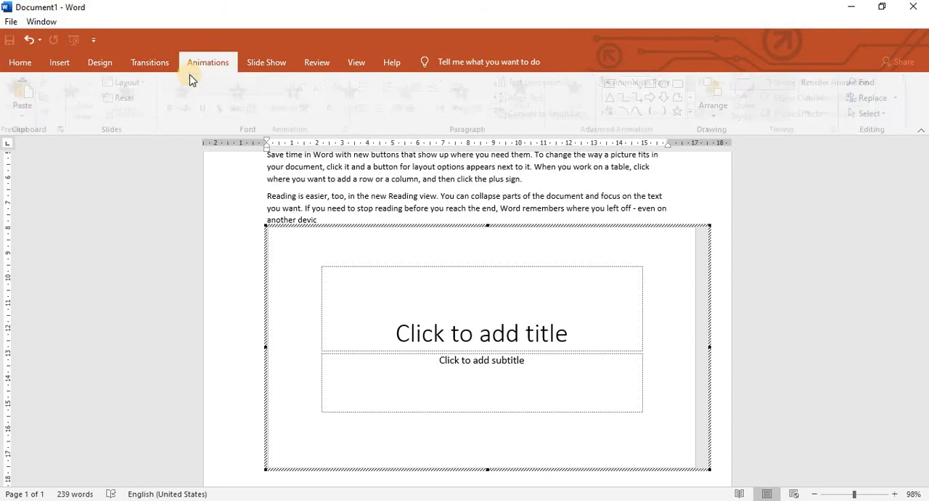
{"action": "left_click", "coordinate": [138, 63]}
{"action": "left_click", "coordinate": [22, 64]}
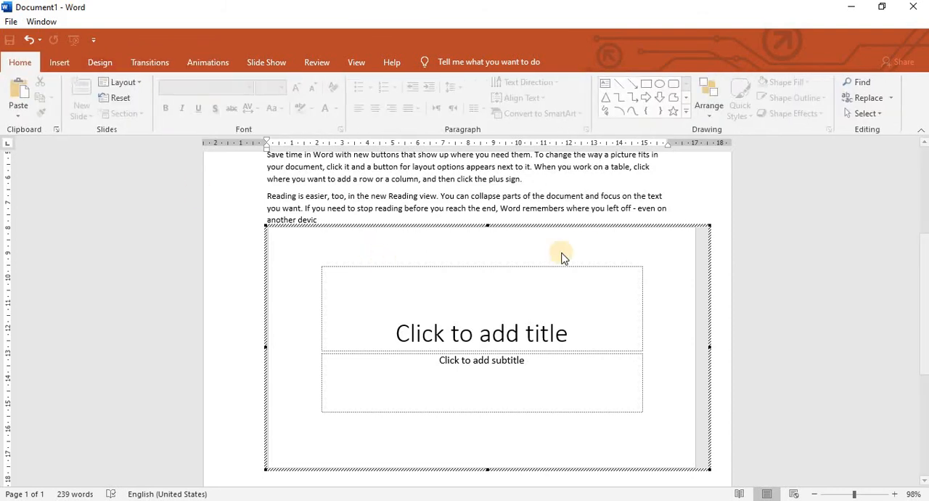
Delete the title placeholder from the embedded slide and leave slide editing to return to the document.
{"action": "left_click", "coordinate": [581, 263]}
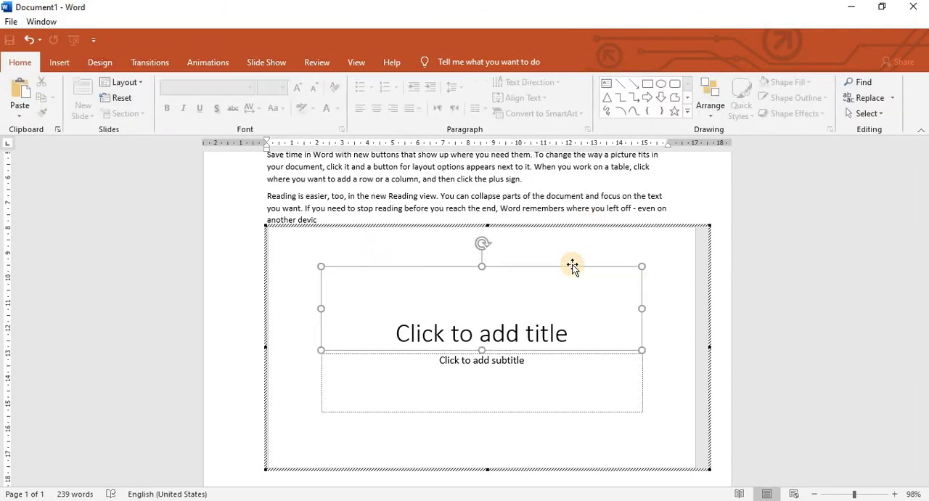
{"action": "key", "text": "Delete"}
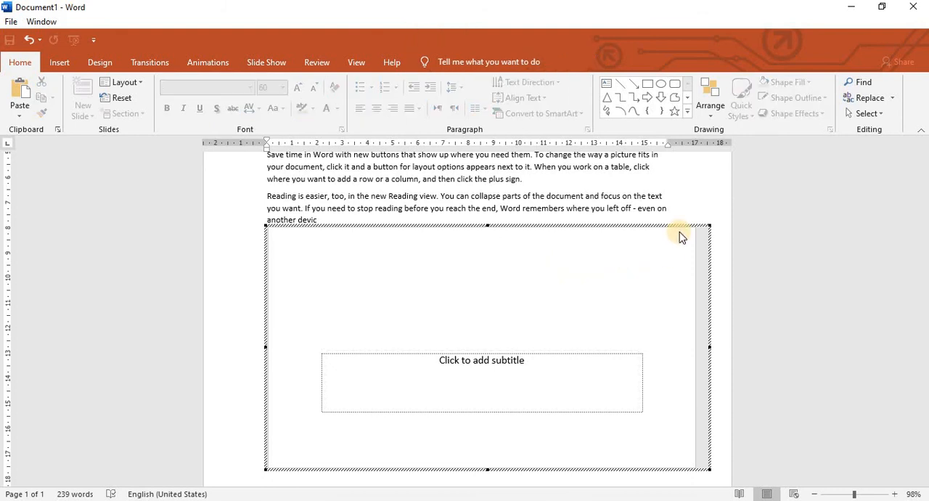
{"action": "left_click", "coordinate": [679, 232]}
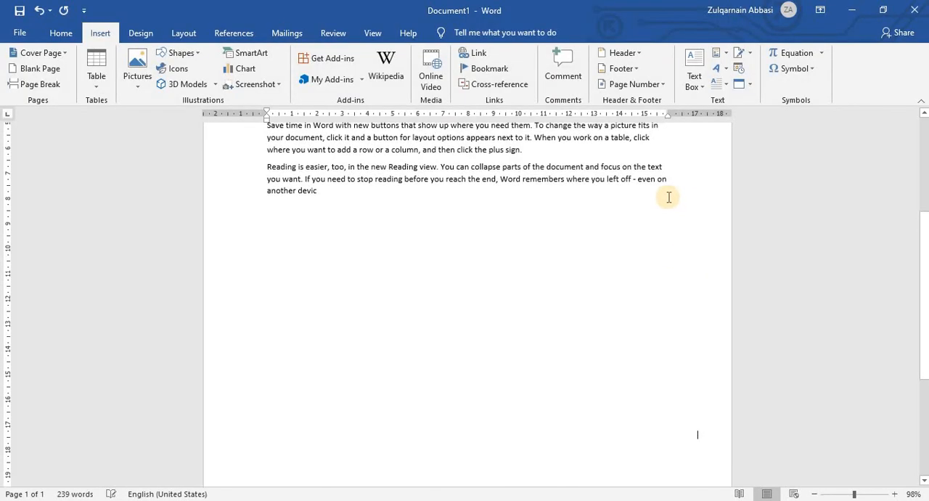
Insert the Gaussian Integral equation from the Office.com equations below the embedded slide and activate it for editing.
{"action": "scroll", "coordinate": [669, 196], "scroll_direction": "up", "scroll_amount": 5}
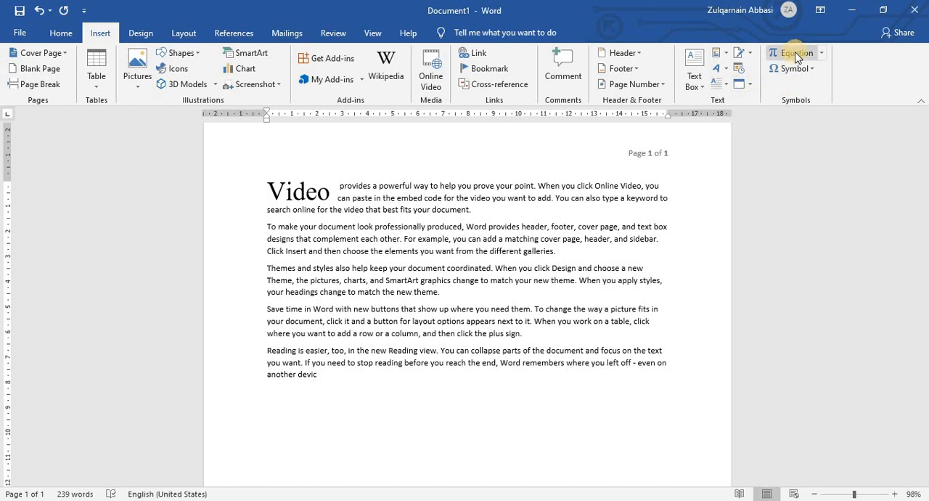
{"action": "left_click", "coordinate": [822, 53]}
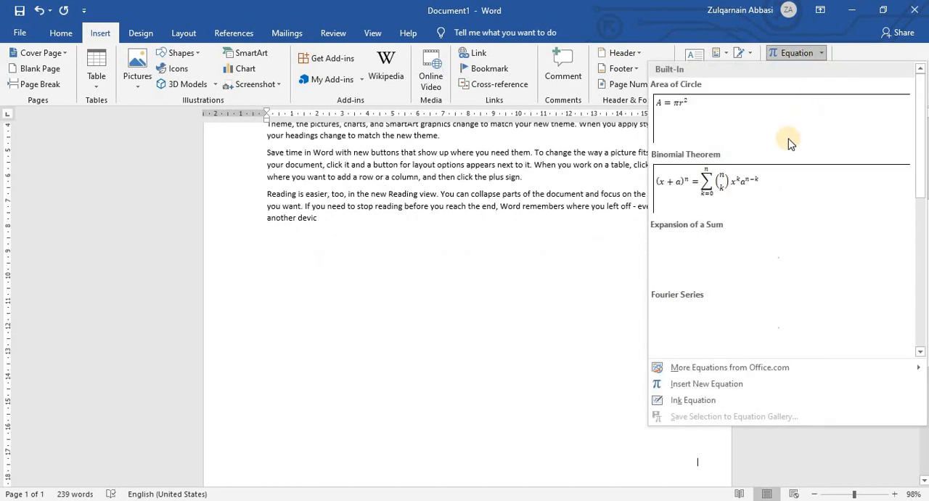
{"action": "scroll", "coordinate": [730, 244], "scroll_direction": "down", "scroll_amount": 5}
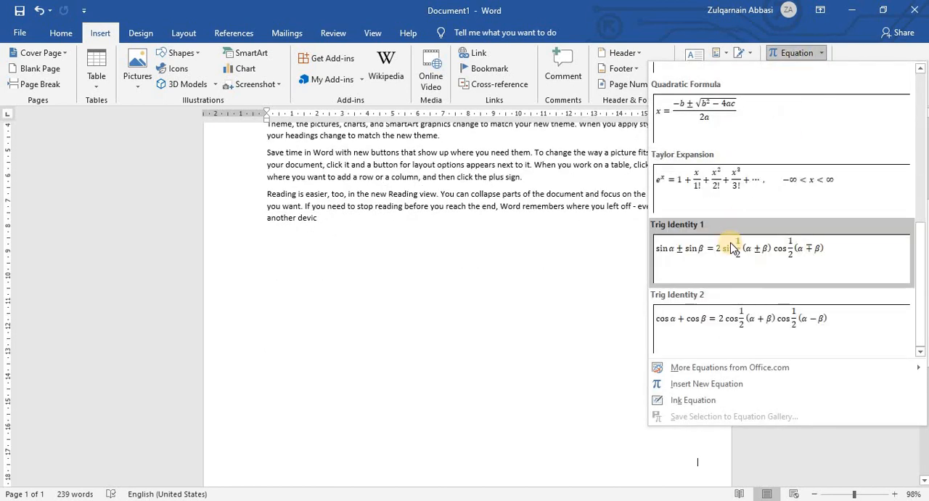
{"action": "scroll", "coordinate": [728, 216], "scroll_direction": "up", "scroll_amount": 5}
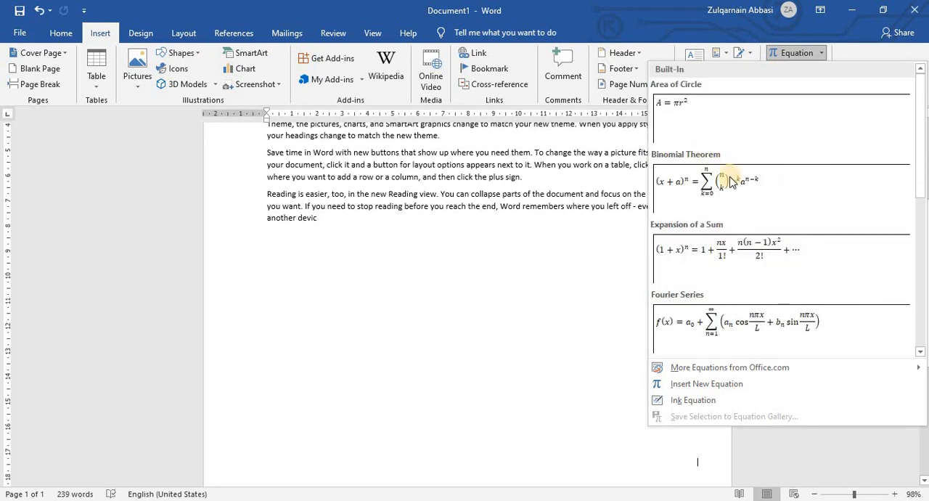
{"action": "mouse_move", "coordinate": [726, 368]}
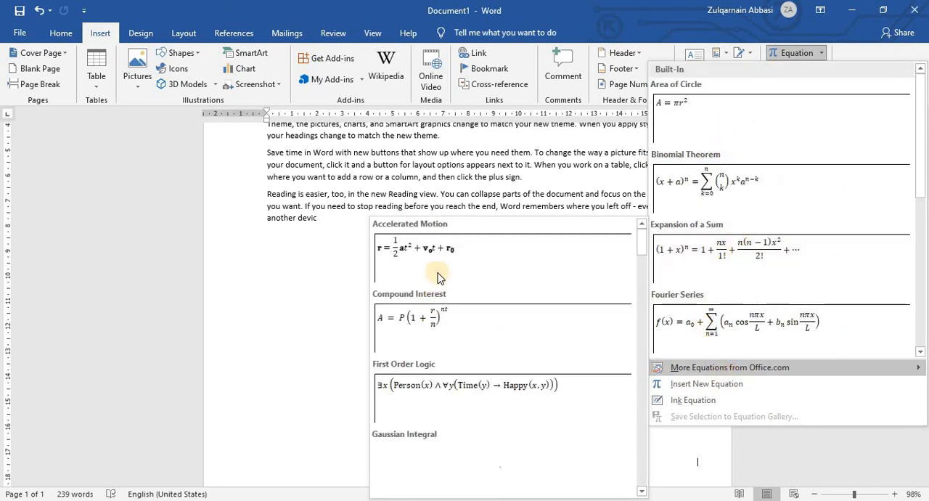
{"action": "left_click", "coordinate": [428, 438]}
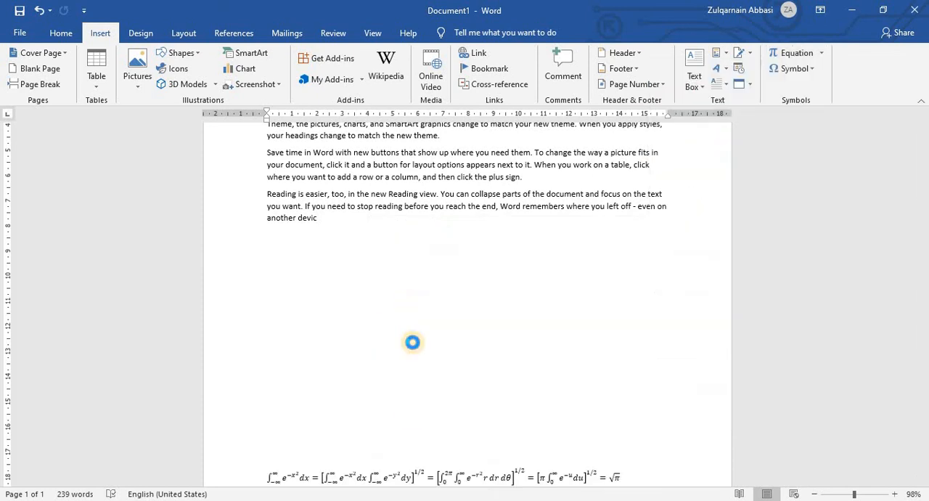
{"action": "scroll", "coordinate": [447, 425], "scroll_direction": "down", "scroll_amount": 3}
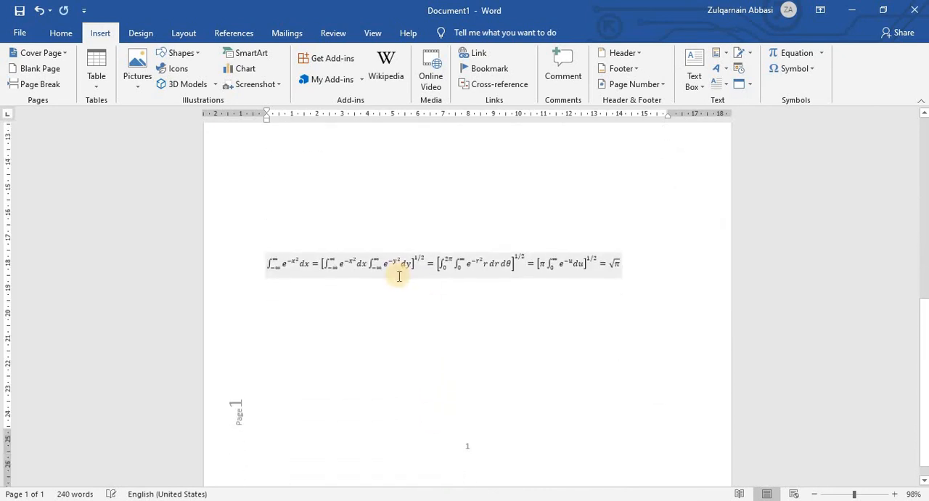
{"action": "left_click", "coordinate": [391, 259]}
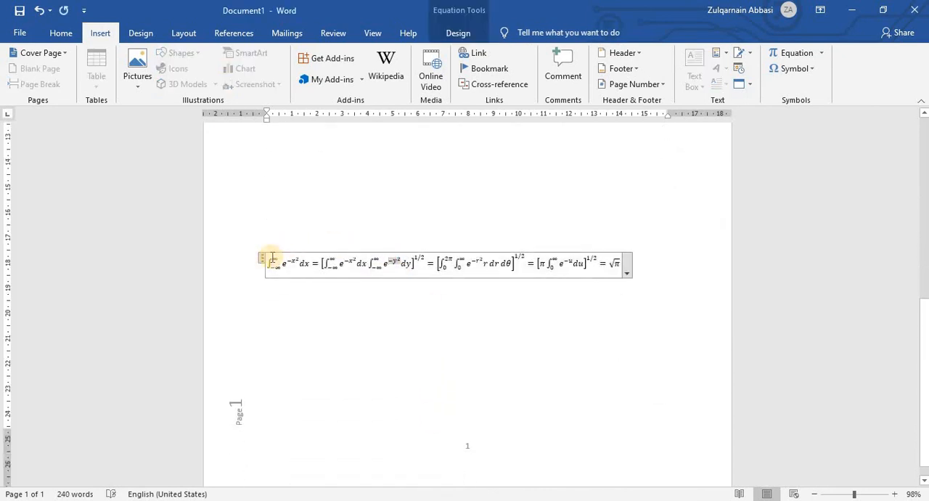
Try to convert the Gaussian Integral equation to the Linear format.
{"action": "left_click", "coordinate": [626, 273]}
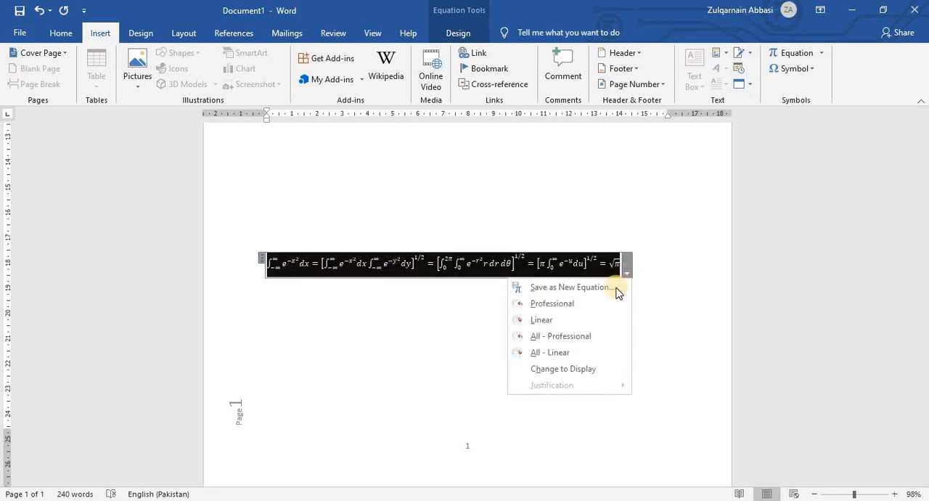
{"action": "left_click", "coordinate": [537, 321]}
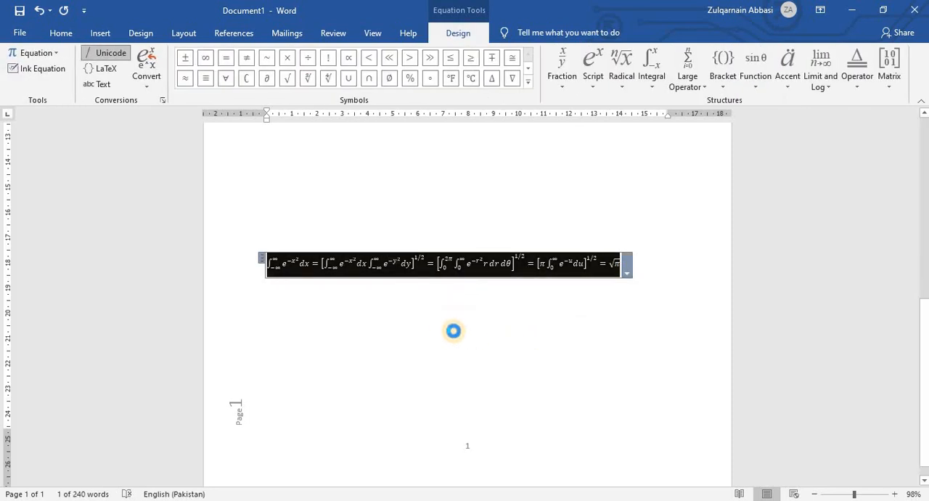
{"action": "left_click", "coordinate": [492, 305]}
Add several math symbols, including →, ∋ and φ, and the number 48784 to the upper limit of the equation's last integral.
{"action": "left_click", "coordinate": [557, 262]}
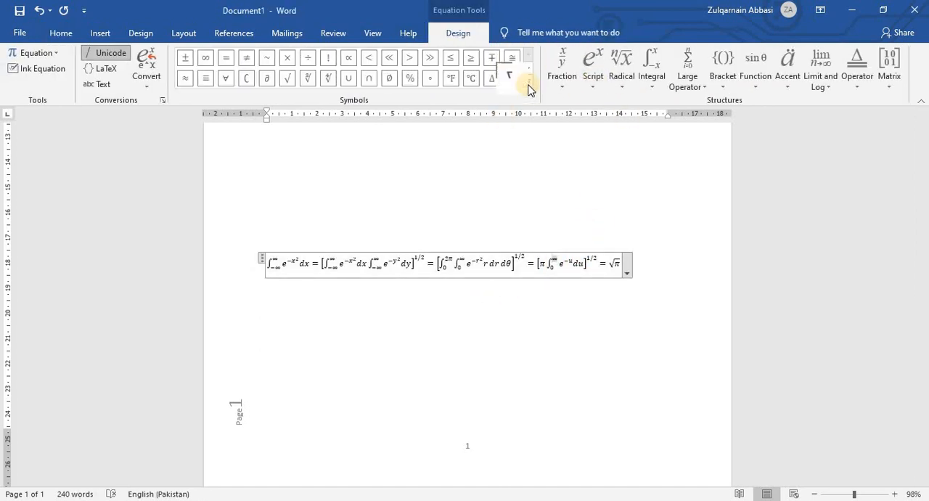
{"action": "left_click", "coordinate": [528, 81]}
{"action": "left_click", "coordinate": [205, 151]}
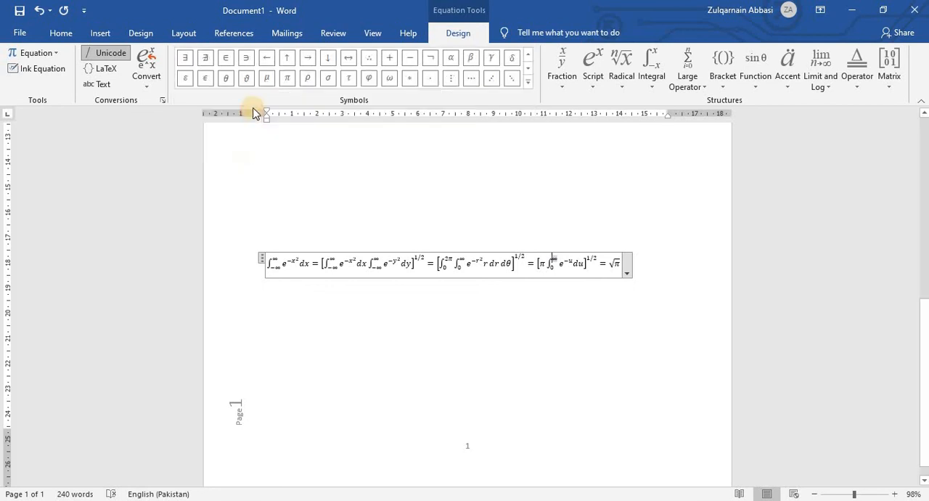
{"action": "left_click", "coordinate": [305, 59]}
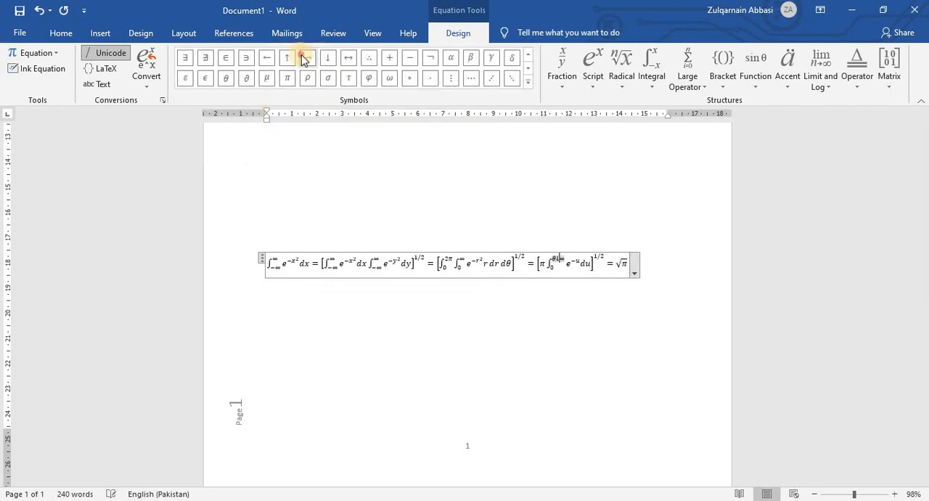
{"action": "left_click", "coordinate": [247, 57]}
{"action": "left_click", "coordinate": [370, 77]}
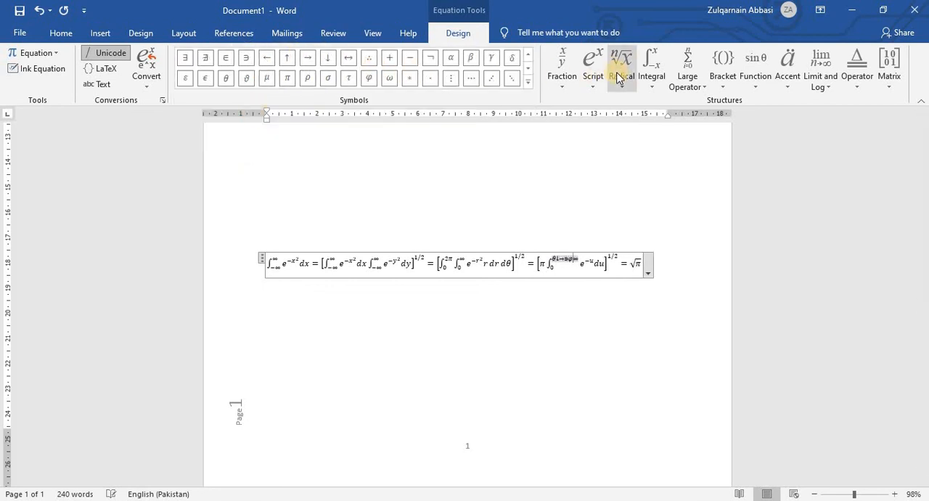
{"action": "type", "text": "48784"}
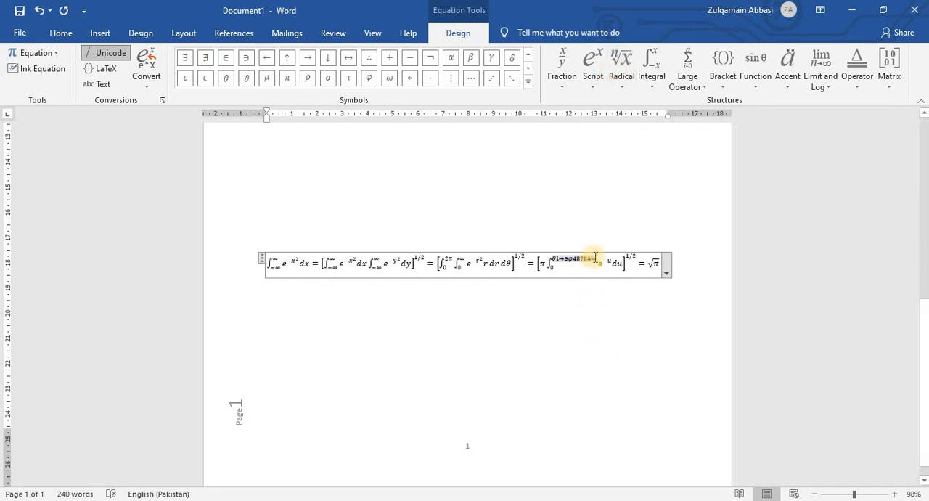
Delete the whole upper limit of the last integral in the equation.
{"action": "left_click_drag", "start_coordinate": [595, 258], "coordinate": [552, 259]}
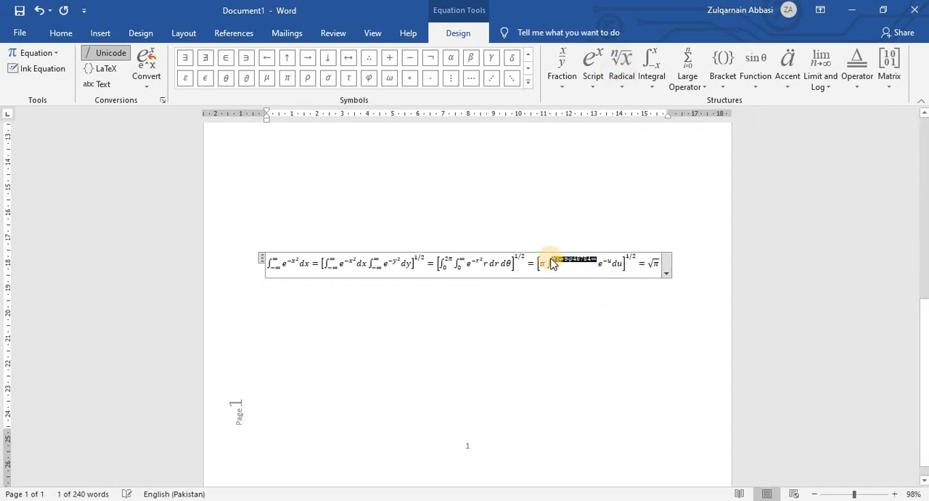
{"action": "key", "text": "Delete"}
{"action": "left_click", "coordinate": [612, 308]}
Insert a three-row cases bracket after the second bracketed term of the equation and step through its three placeholders.
{"action": "left_click", "coordinate": [512, 264]}
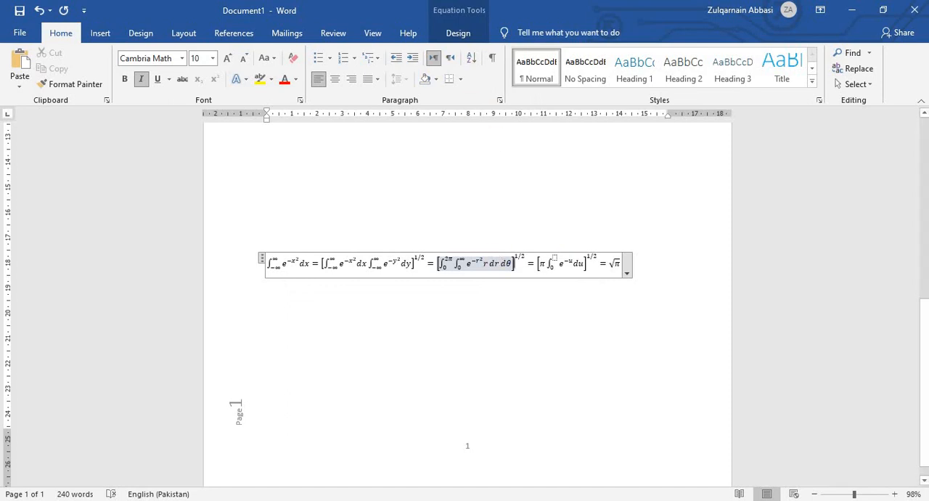
{"action": "left_click", "coordinate": [460, 33]}
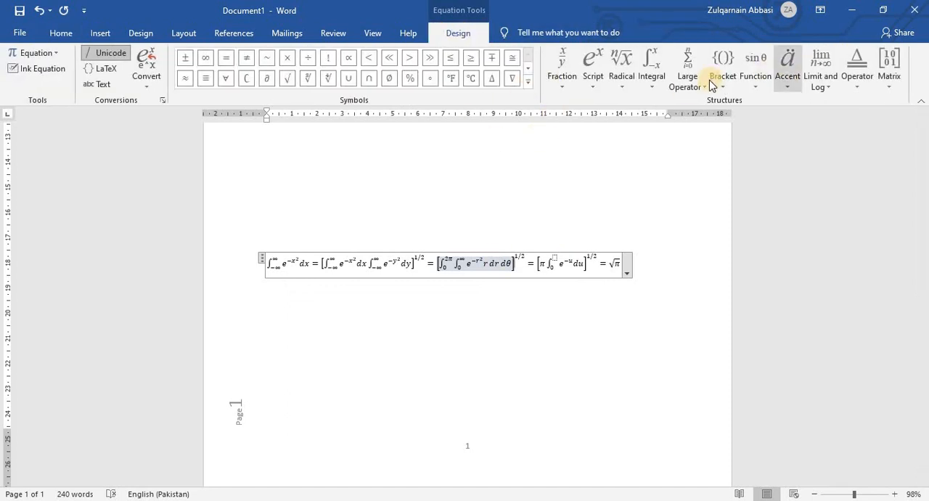
{"action": "left_click", "coordinate": [723, 62]}
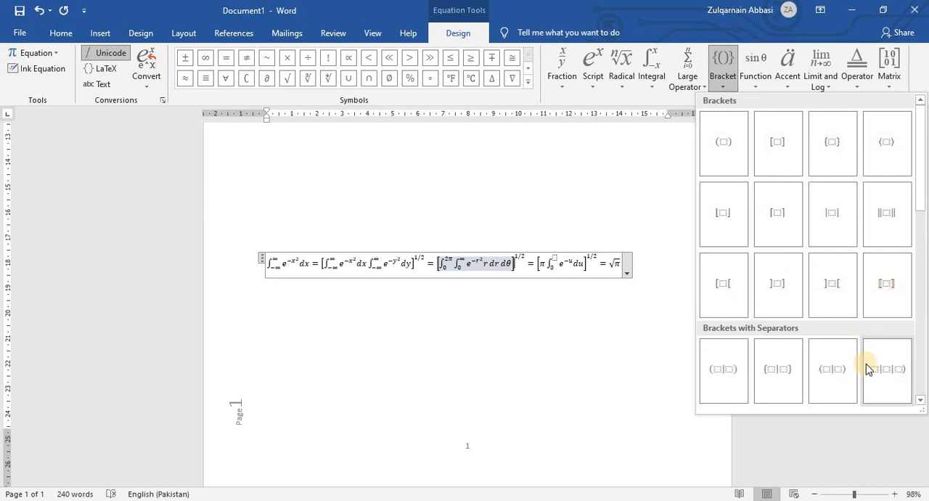
{"action": "left_click", "coordinate": [921, 207]}
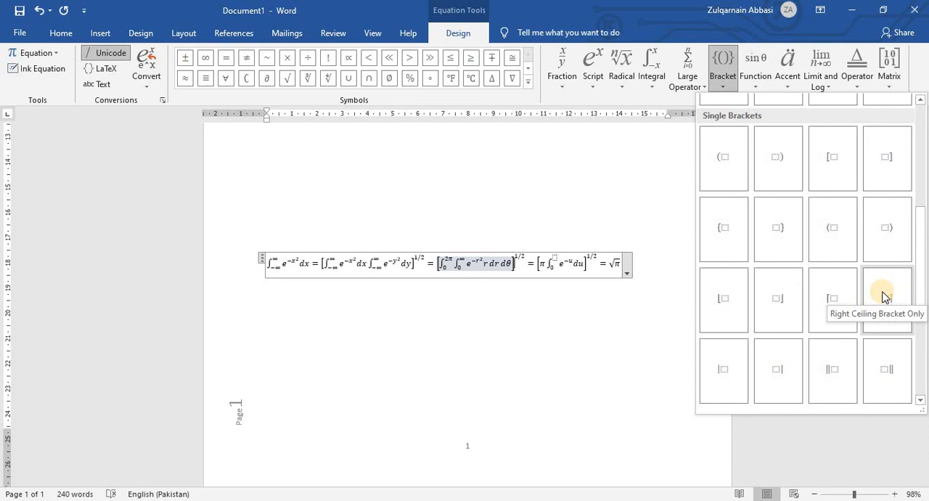
{"action": "scroll", "coordinate": [864, 244], "scroll_direction": "up", "scroll_amount": 3}
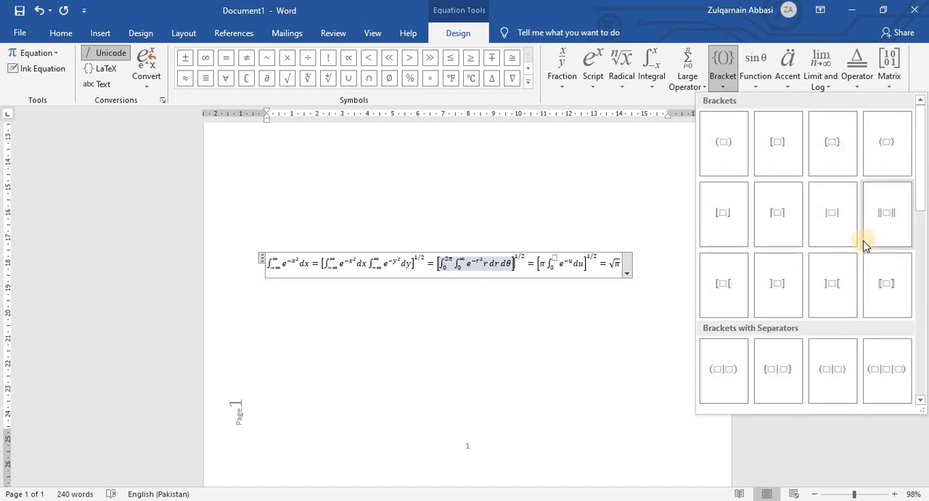
{"action": "scroll", "coordinate": [866, 243], "scroll_direction": "down", "scroll_amount": 5}
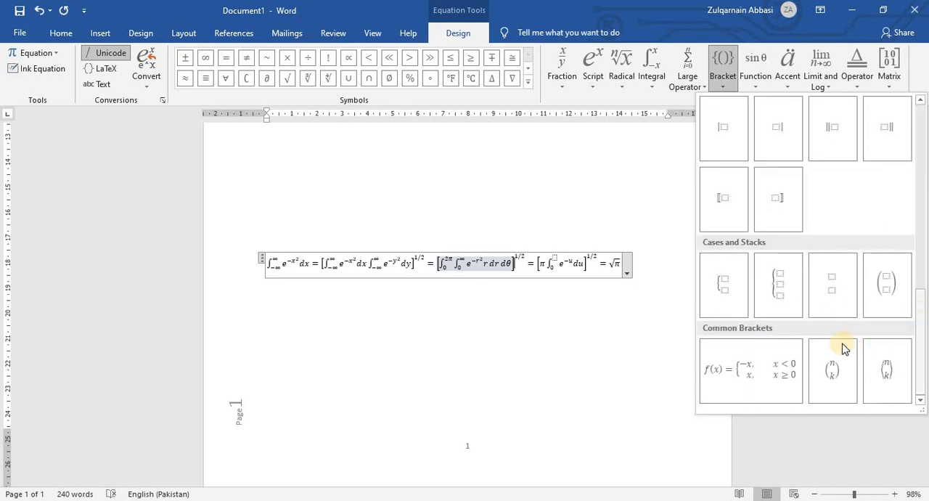
{"action": "left_click", "coordinate": [797, 302]}
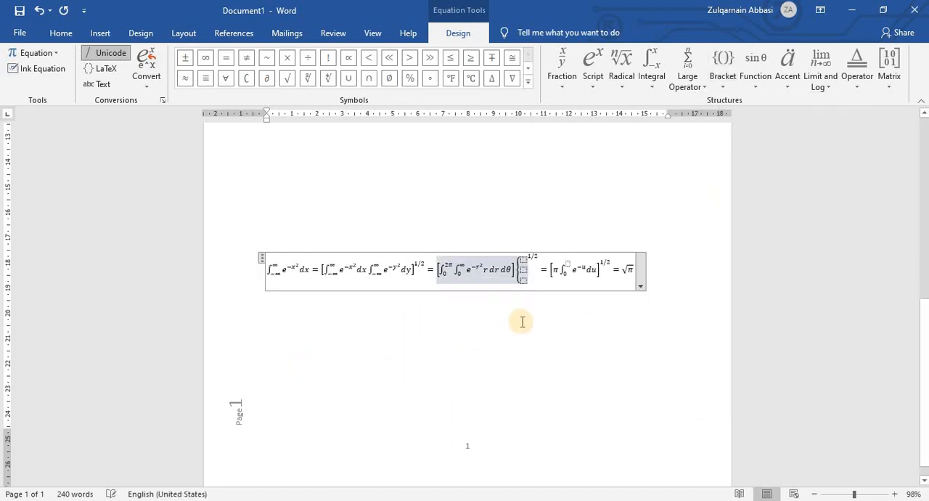
{"action": "left_click", "coordinate": [526, 259]}
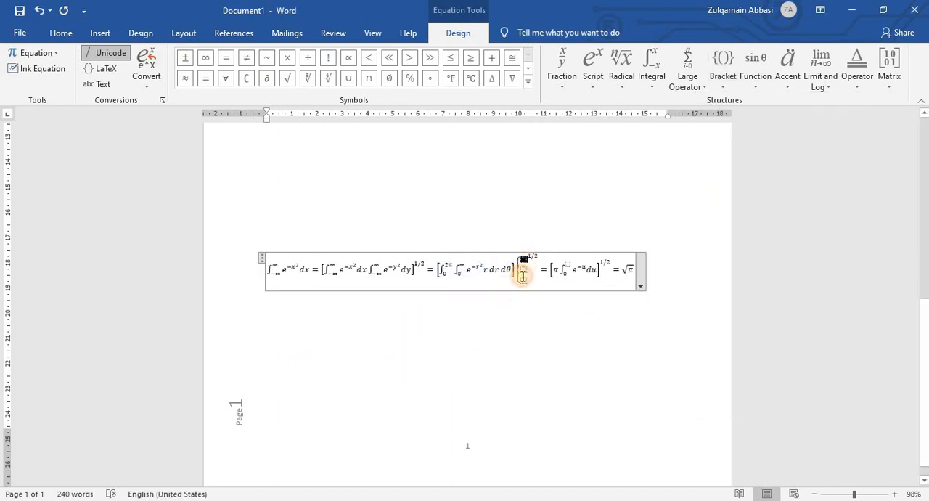
{"action": "left_click", "coordinate": [523, 271]}
{"action": "left_click", "coordinate": [519, 279]}
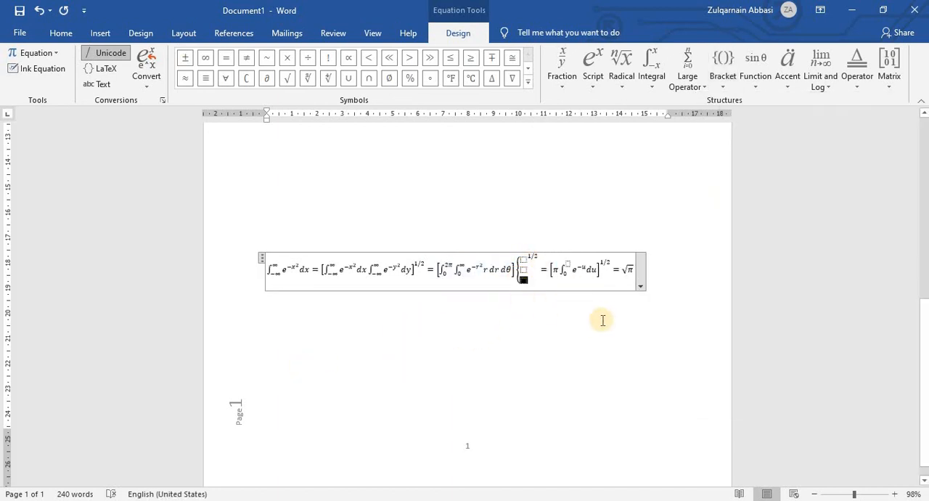
Delete the Gaussian Integral equation and insert a new blank equation in its place.
{"action": "left_click", "coordinate": [262, 258]}
{"action": "key", "text": "Delete"}
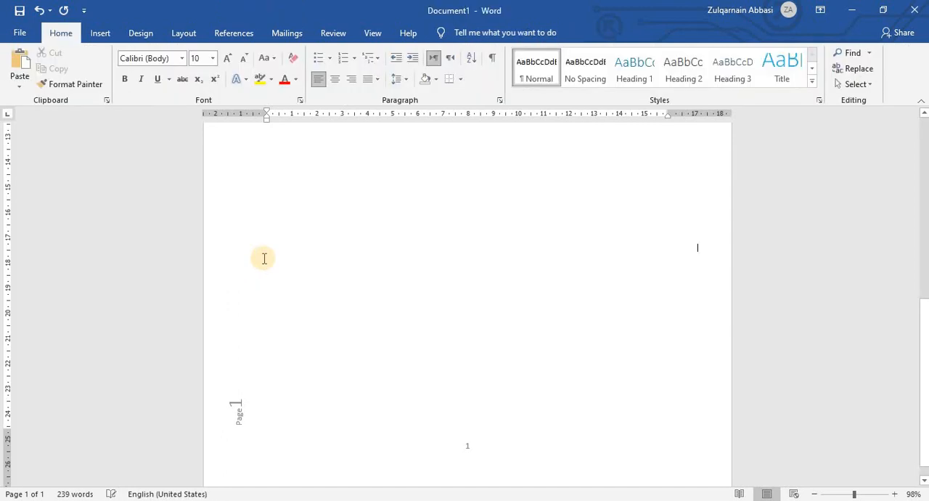
{"action": "scroll", "coordinate": [305, 218], "scroll_direction": "up", "scroll_amount": 3}
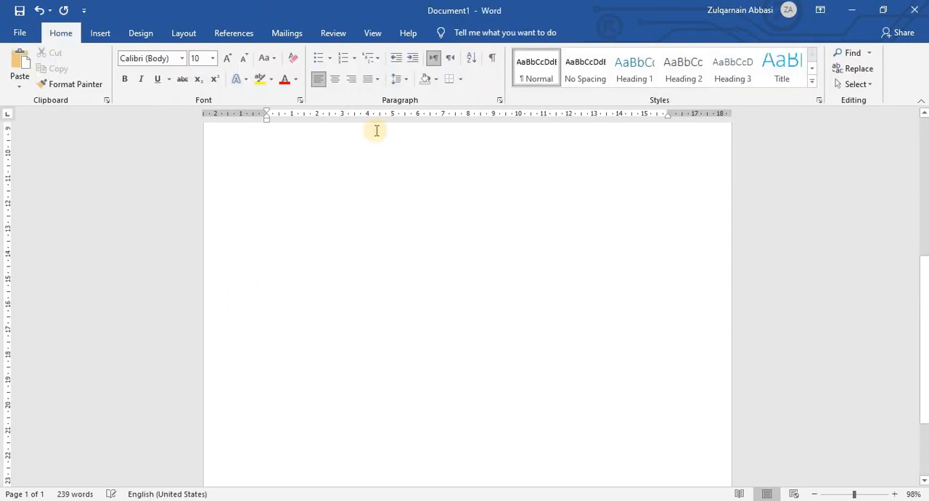
{"action": "left_click", "coordinate": [107, 34]}
{"action": "left_click", "coordinate": [815, 58]}
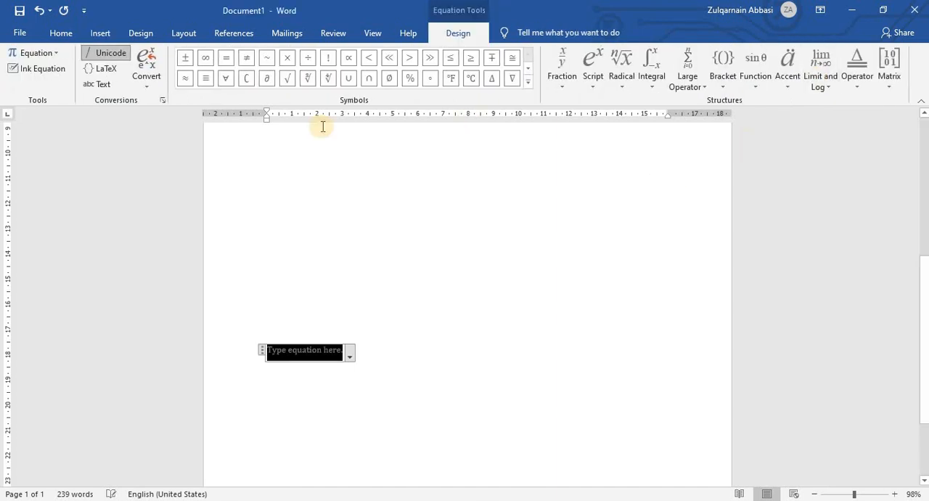
Insert a symbol into the blank equation and apply the Linear format to it.
{"action": "left_click", "coordinate": [104, 33]}
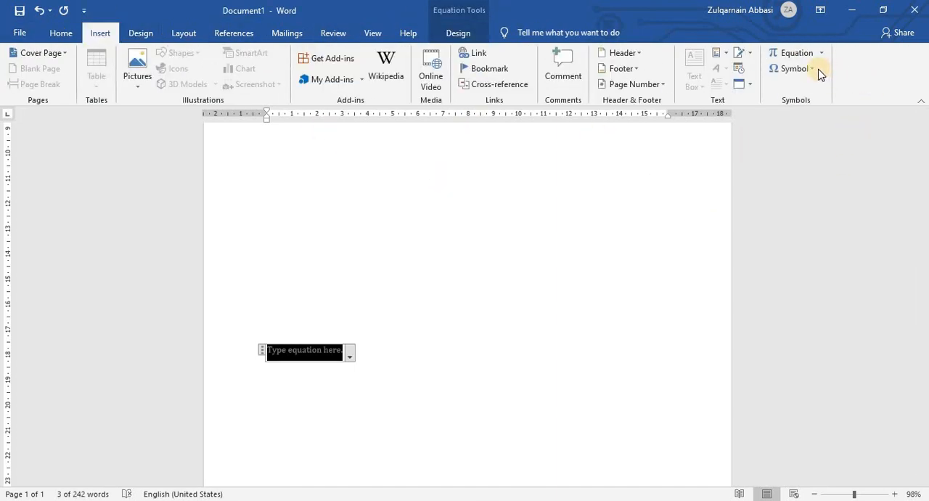
{"action": "left_click", "coordinate": [812, 70]}
{"action": "left_click", "coordinate": [799, 108]}
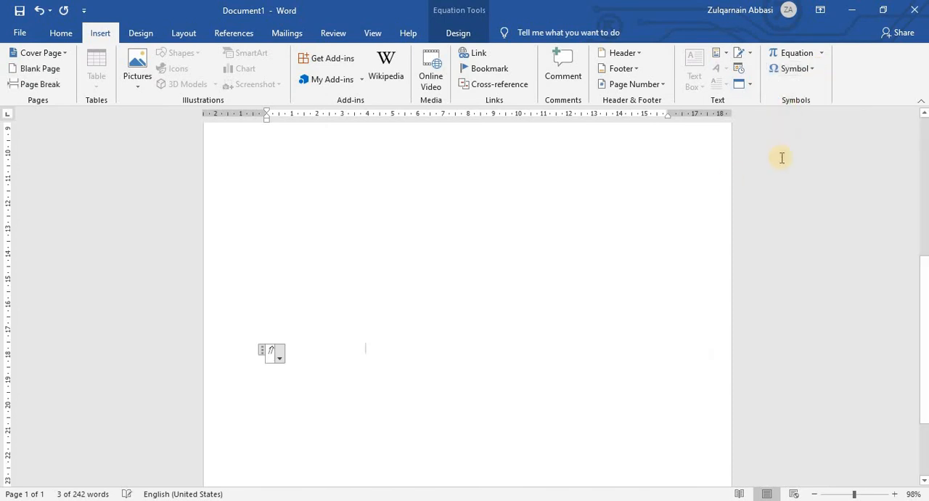
{"action": "left_click", "coordinate": [281, 356]}
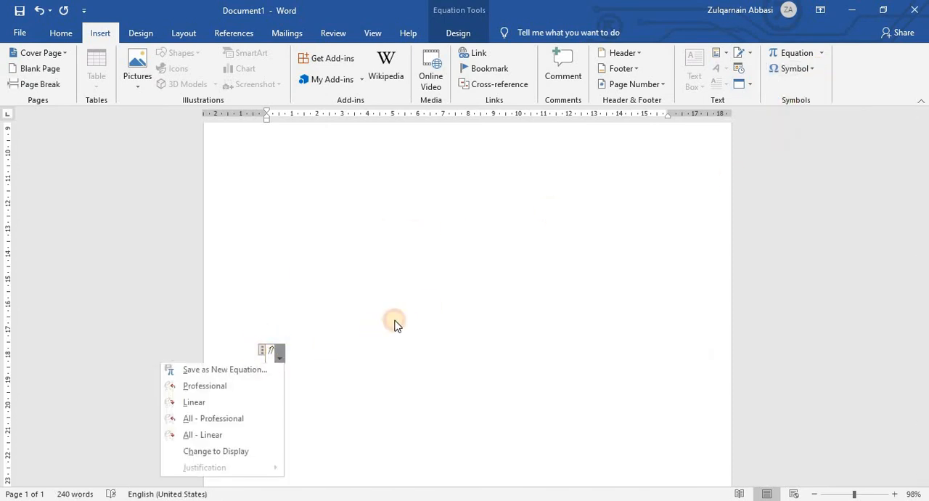
{"action": "left_click", "coordinate": [218, 403]}
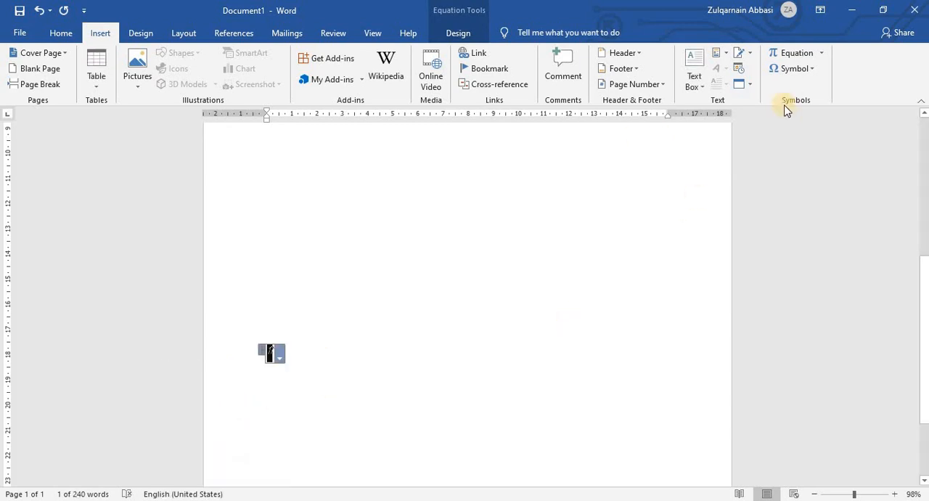
Replace the equation's symbol with ® and add the built-in Binomial Theorem equation after it.
{"action": "left_click", "coordinate": [784, 69]}
{"action": "left_click", "coordinate": [798, 87]}
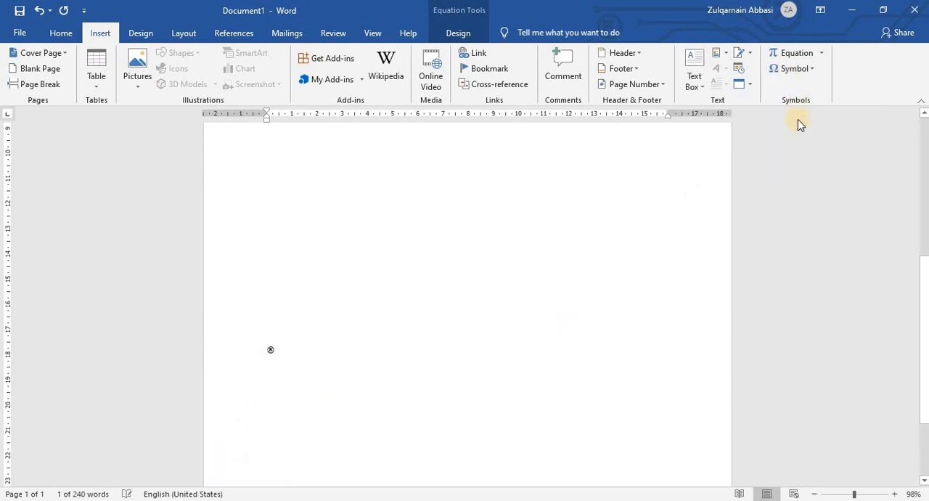
{"action": "left_click", "coordinate": [799, 54]}
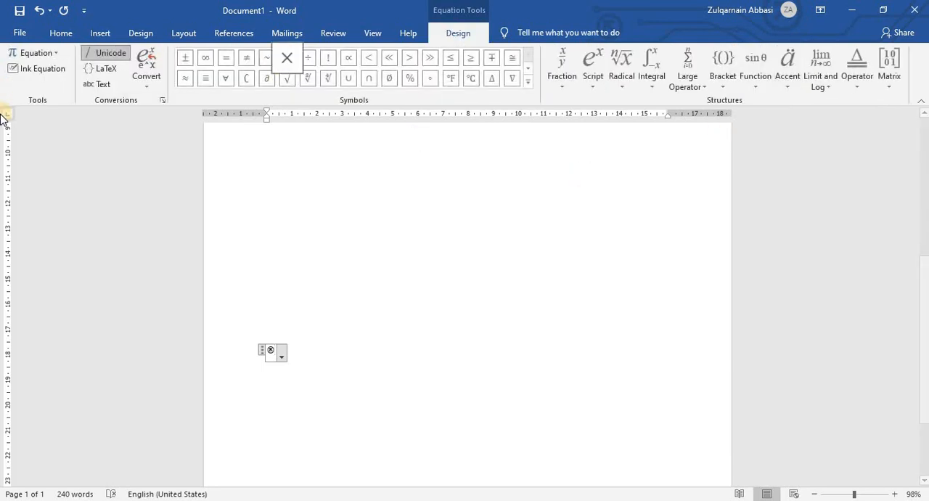
{"action": "left_click", "coordinate": [44, 54]}
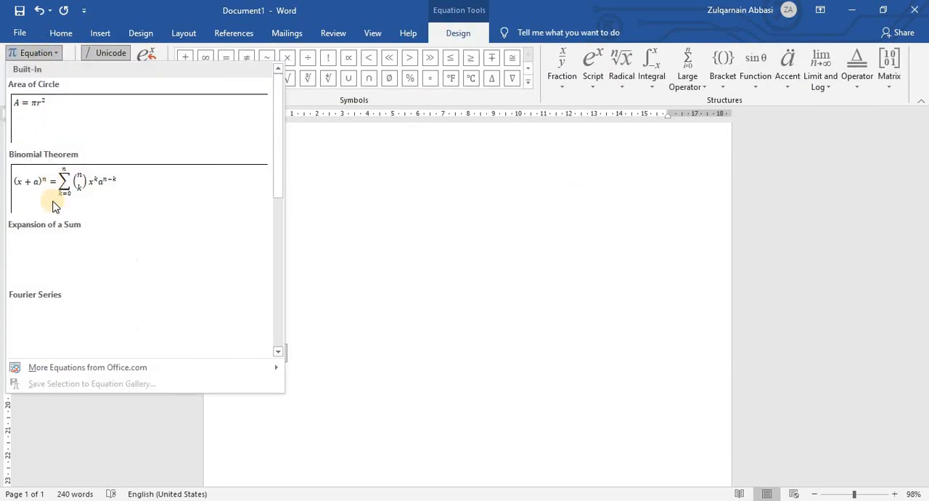
{"action": "left_click", "coordinate": [63, 182]}
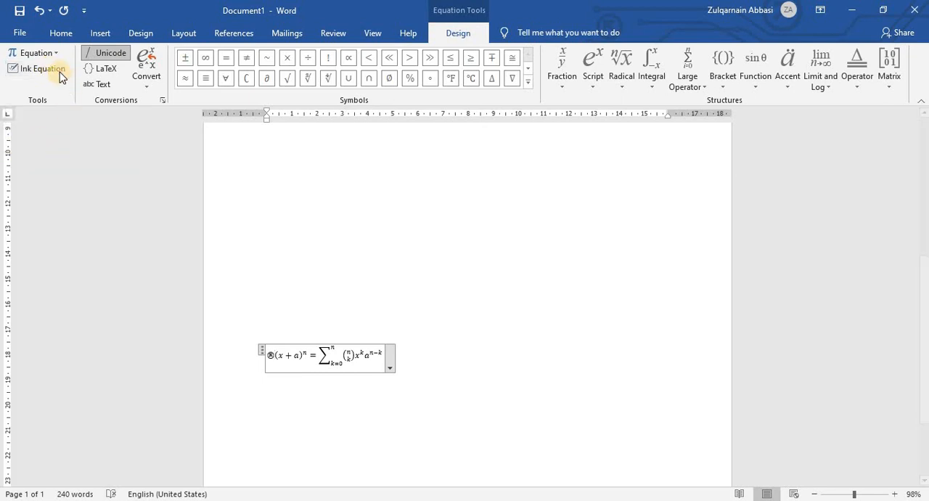
Handwrite x² + x² as an ink equation and insert it between the ® symbol and the Binomial Theorem.
{"action": "left_click", "coordinate": [61, 77]}
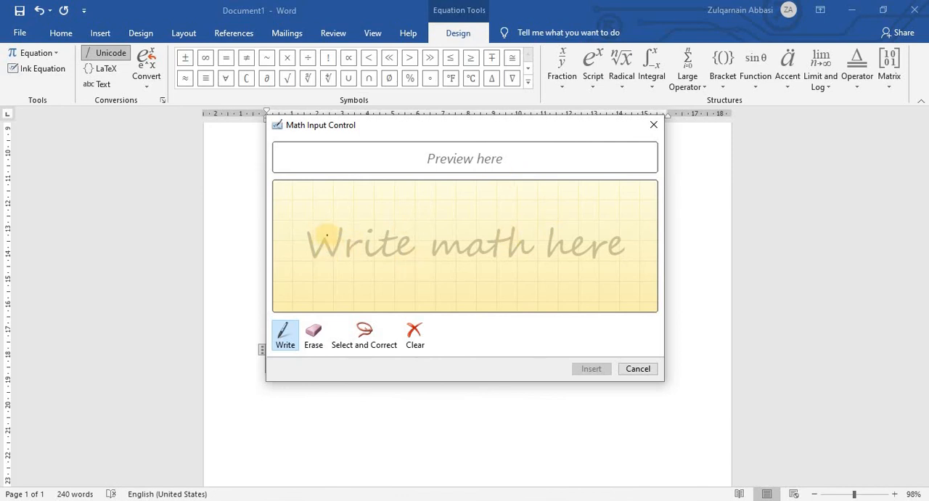
{"action": "mouse_move", "coordinate": [317, 227]}
{"action": "left_mouse_down"}
{"action": "mouse_move", "coordinate": [346, 244]}
{"action": "mouse_move", "coordinate": [392, 221]}
{"action": "left_mouse_up"}
{"action": "mouse_move", "coordinate": [361, 231]}
{"action": "left_mouse_down"}
{"action": "mouse_move", "coordinate": [357, 251]}
{"action": "mouse_move", "coordinate": [383, 262]}
{"action": "left_mouse_up"}
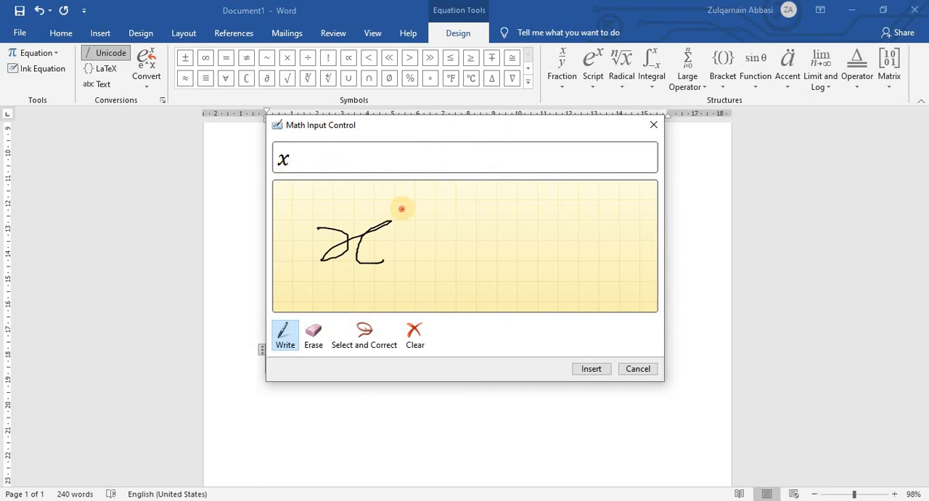
{"action": "left_click_drag", "start_coordinate": [404, 210], "coordinate": [429, 222]}
{"action": "left_click", "coordinate": [456, 217]}
{"action": "left_click_drag", "start_coordinate": [440, 294], "coordinate": [441, 295]}
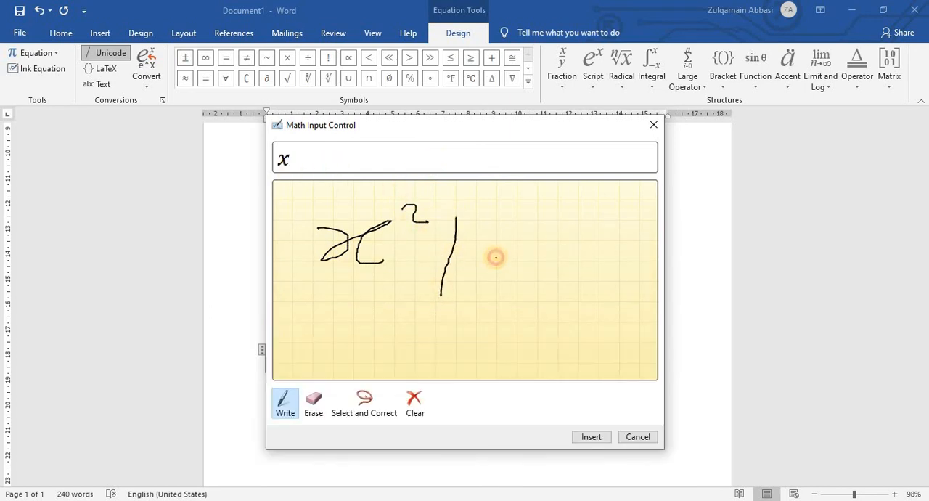
{"action": "mouse_move", "coordinate": [430, 250]}
{"action": "left_mouse_down"}
{"action": "mouse_move", "coordinate": [498, 257]}
{"action": "mouse_move", "coordinate": [479, 288]}
{"action": "left_mouse_up"}
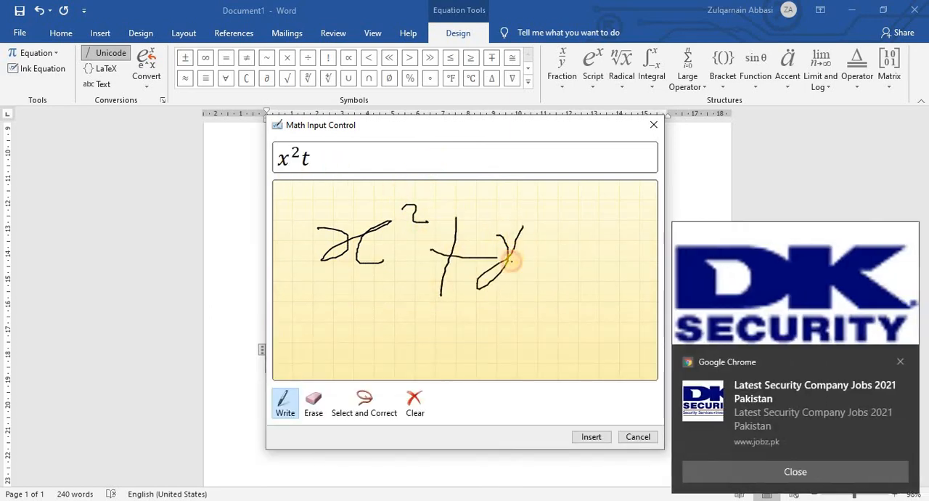
{"action": "left_click_drag", "start_coordinate": [523, 226], "coordinate": [534, 270]}
{"action": "mouse_move", "coordinate": [534, 209]}
{"action": "left_mouse_down"}
{"action": "mouse_move", "coordinate": [537, 228]}
{"action": "mouse_move", "coordinate": [561, 215]}
{"action": "left_mouse_up"}
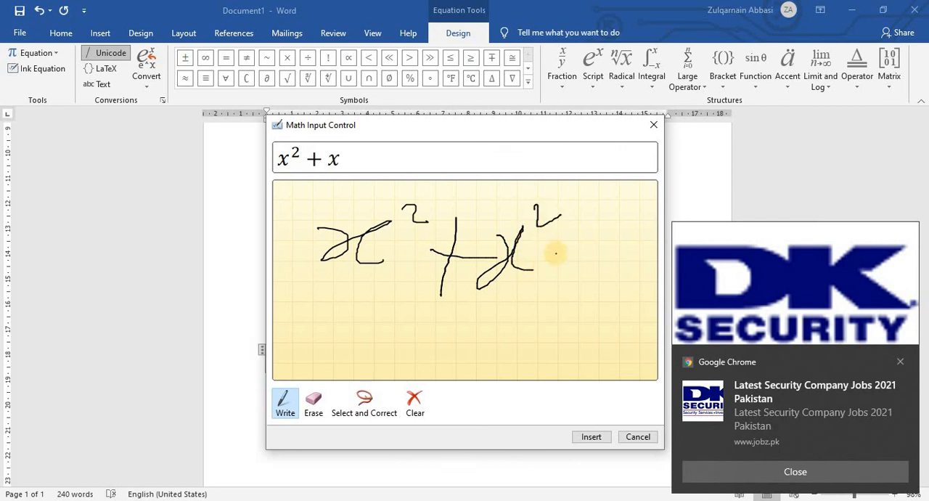
{"action": "left_click", "coordinate": [591, 436]}
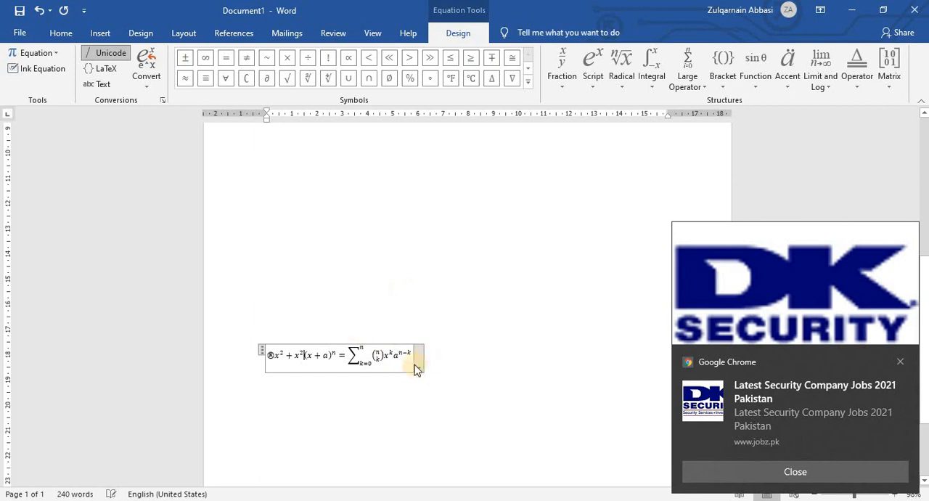
Switch the conversion format to LaTeX with the x² + x²(x + a)ⁿ part selected, and convert all equations to Professional.
{"action": "left_click_drag", "start_coordinate": [305, 355], "coordinate": [334, 430]}
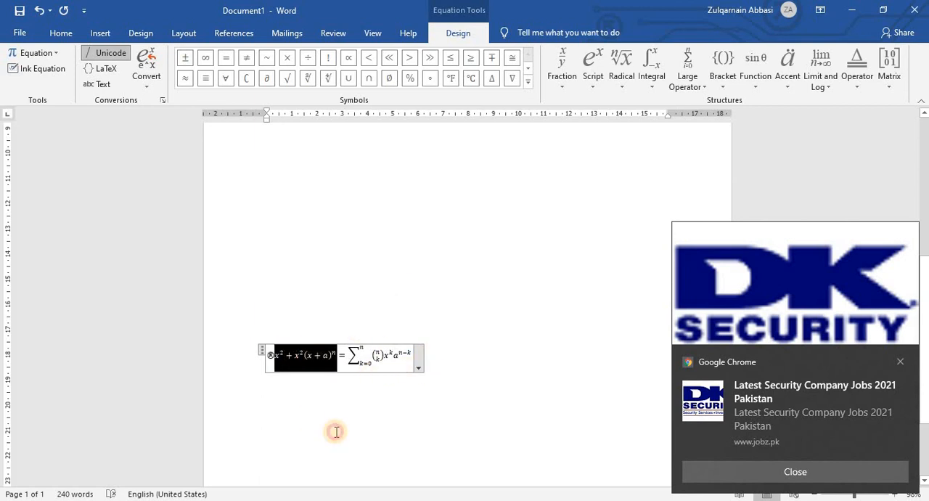
{"action": "left_click", "coordinate": [94, 69]}
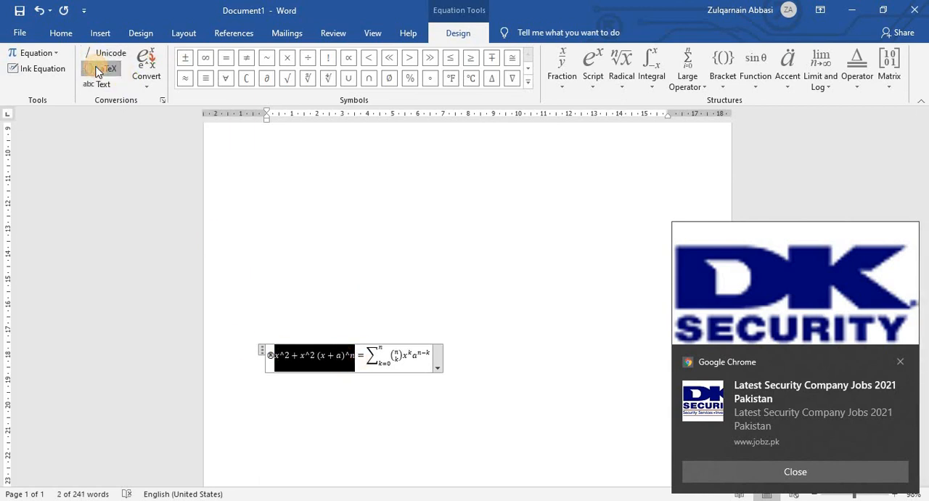
{"action": "left_click", "coordinate": [149, 79]}
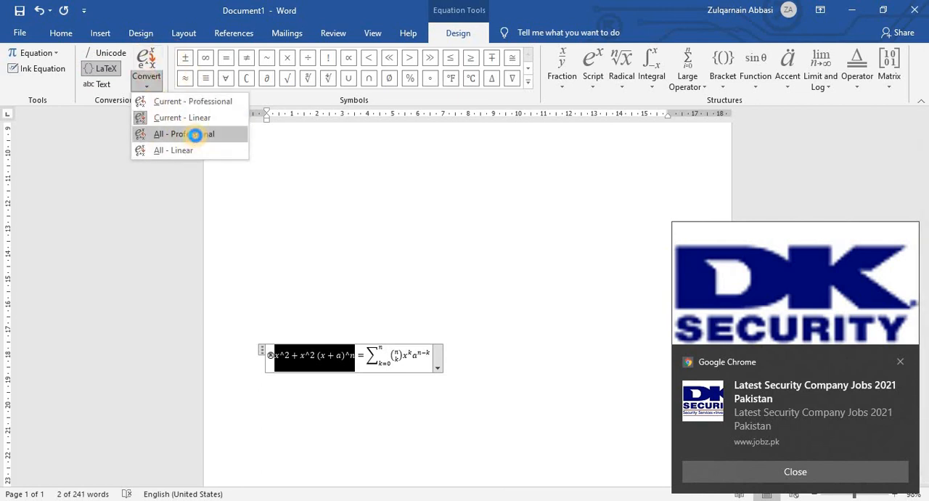
{"action": "left_click", "coordinate": [189, 134]}
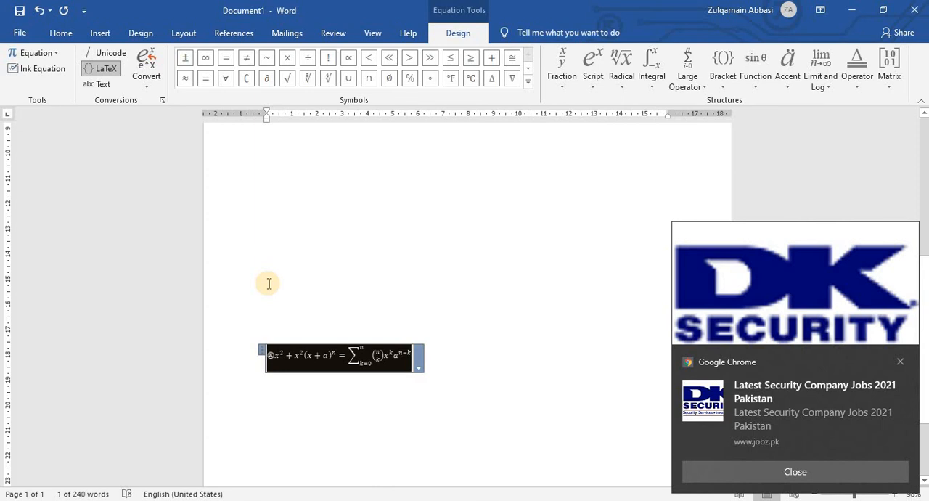
{"action": "left_click", "coordinate": [900, 362]}
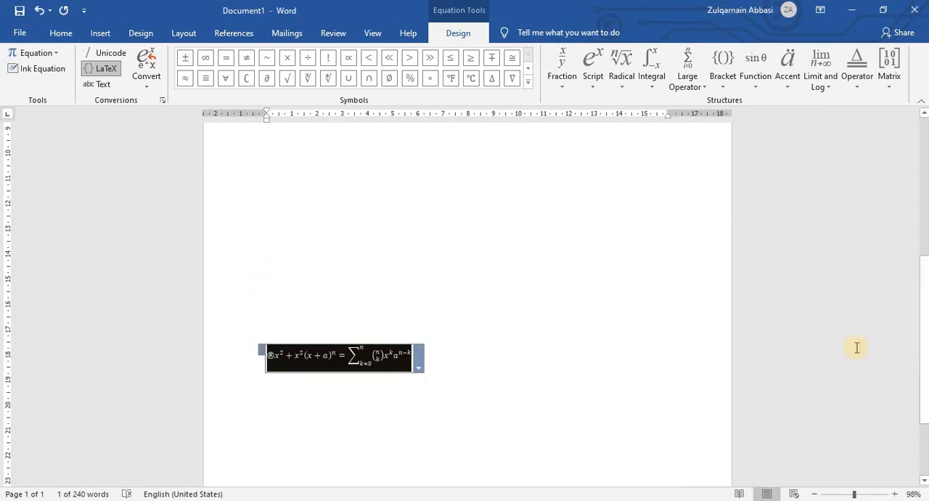
{"action": "left_click", "coordinate": [419, 194]}
{"action": "left_click", "coordinate": [268, 57]}
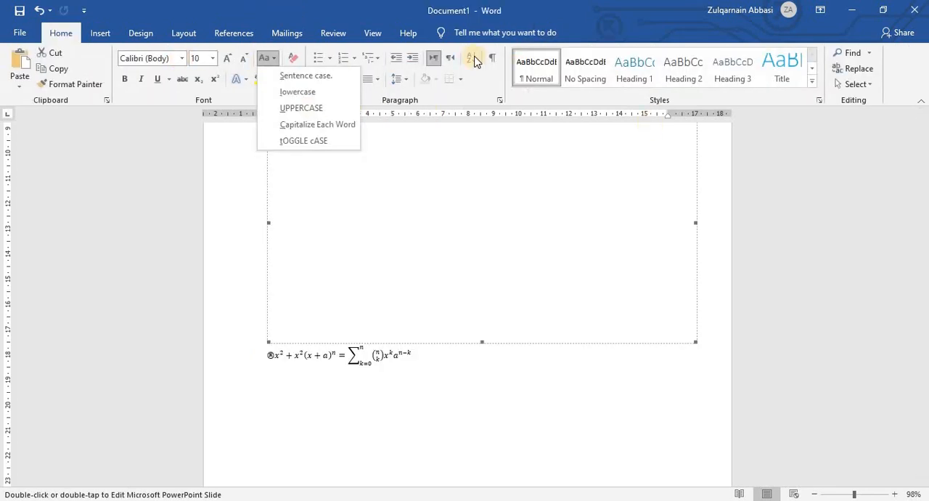
{"action": "left_click", "coordinate": [335, 360]}
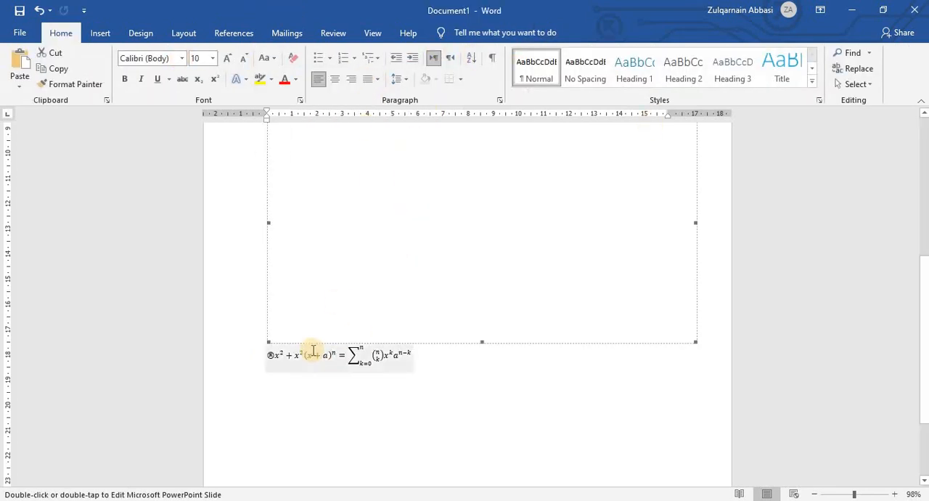
Insert the symbols ∛, ×, ≠, =, ∛ and ÷ after the x inside the equation's parentheses.
{"action": "left_click", "coordinate": [314, 354]}
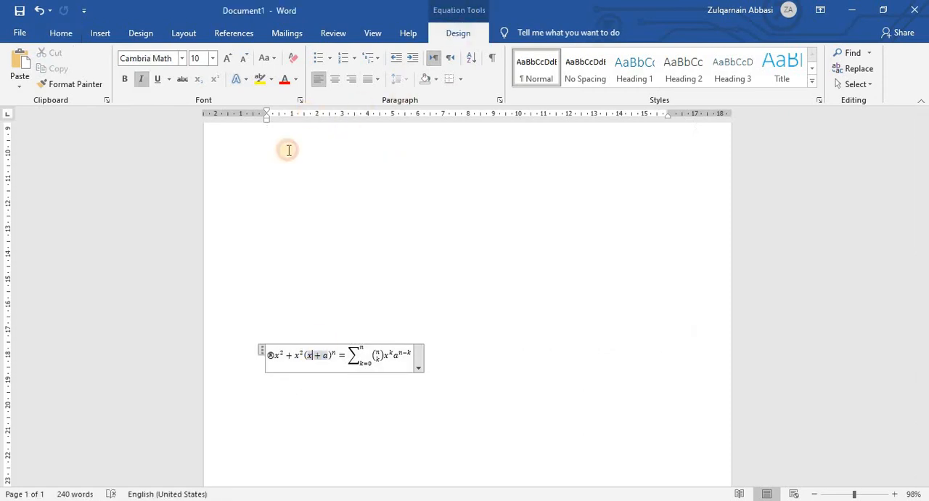
{"action": "left_click", "coordinate": [308, 78]}
{"action": "left_click", "coordinate": [288, 59]}
{"action": "left_click", "coordinate": [247, 58]}
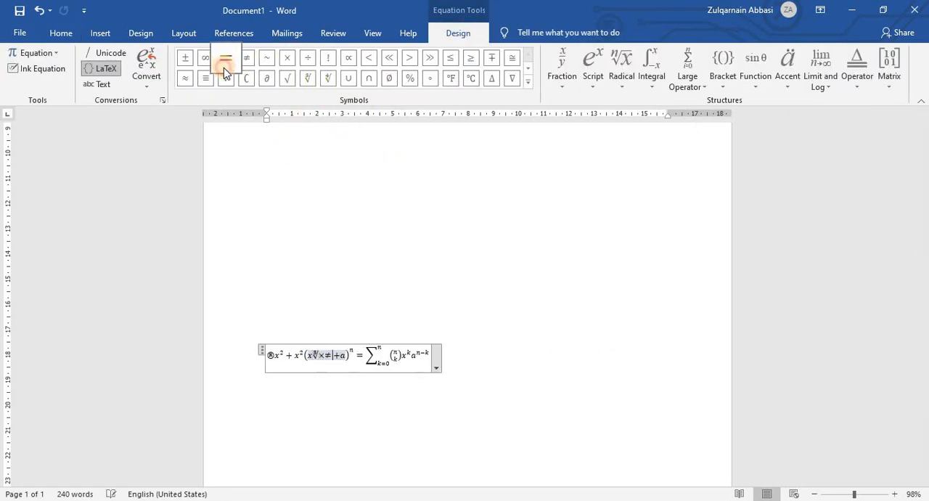
{"action": "left_click", "coordinate": [224, 67]}
{"action": "left_click", "coordinate": [307, 78]}
{"action": "left_click", "coordinate": [307, 58]}
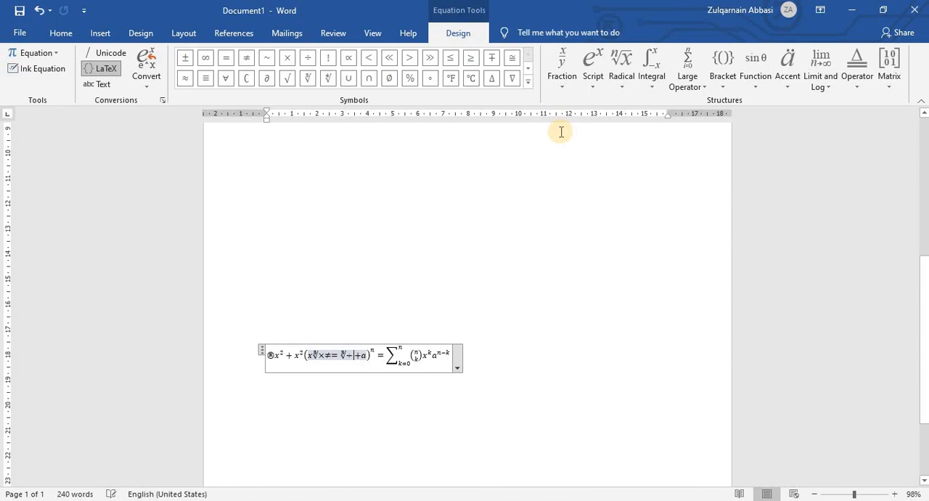
Insert the Δy/Δx common fraction after the ÷ symbol and a log function before the equals sign preceding the summation.
{"action": "left_click", "coordinate": [564, 87]}
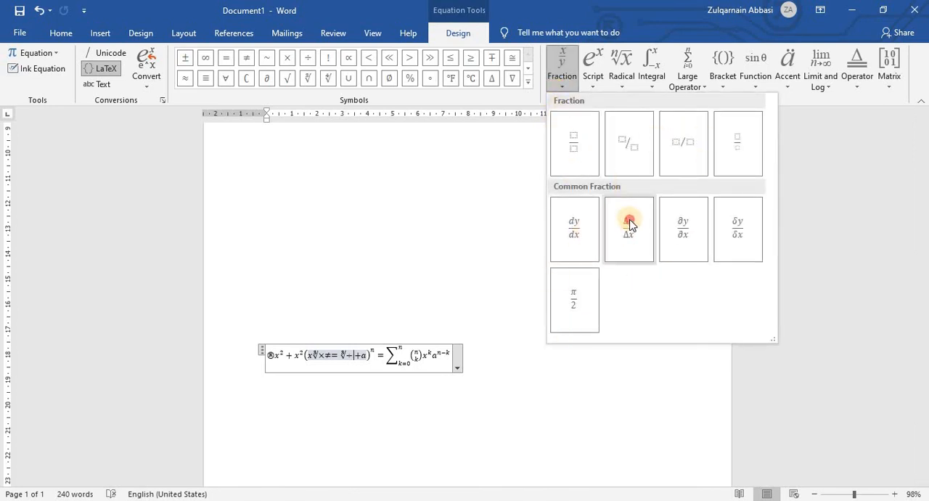
{"action": "left_click", "coordinate": [629, 225]}
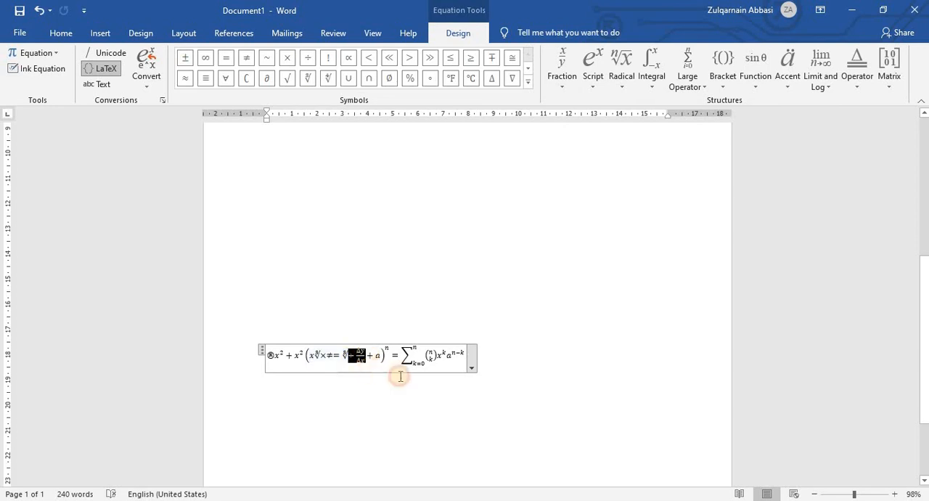
{"action": "left_click", "coordinate": [391, 355]}
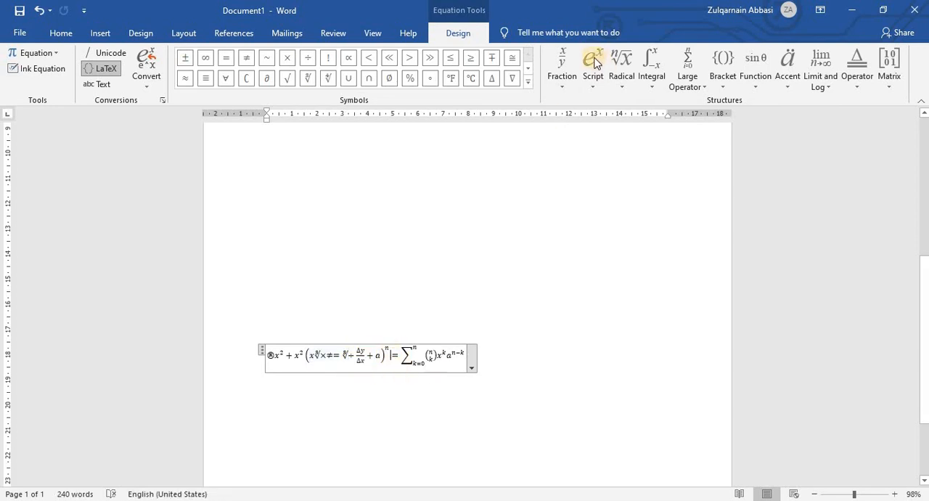
{"action": "left_click", "coordinate": [594, 81]}
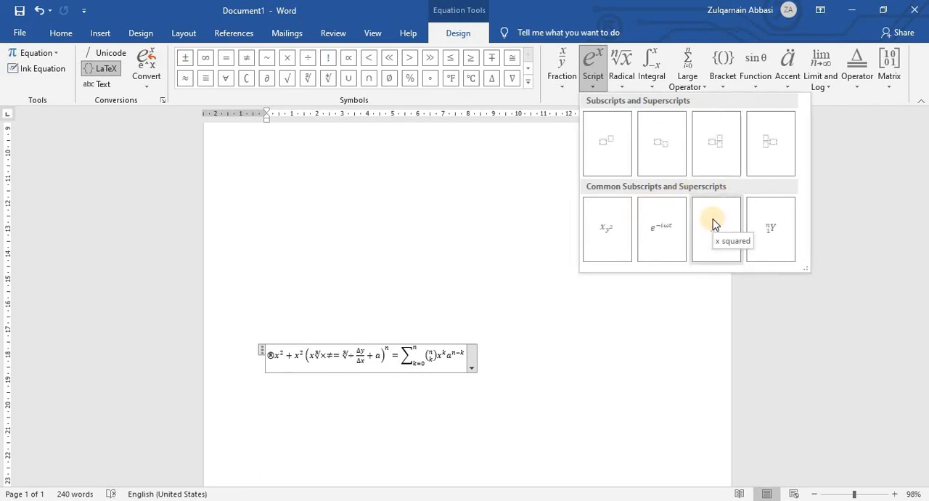
{"action": "left_click", "coordinate": [821, 78]}
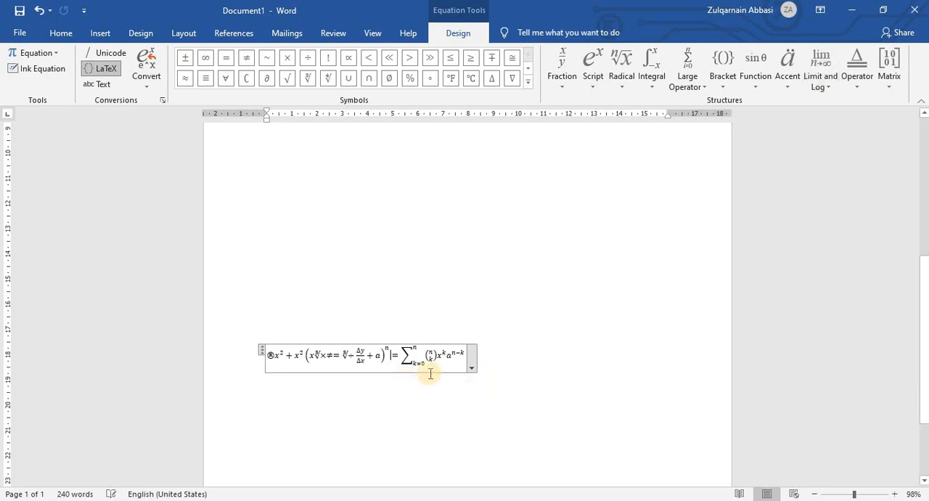
{"action": "left_click_drag", "start_coordinate": [391, 355], "coordinate": [406, 355]}
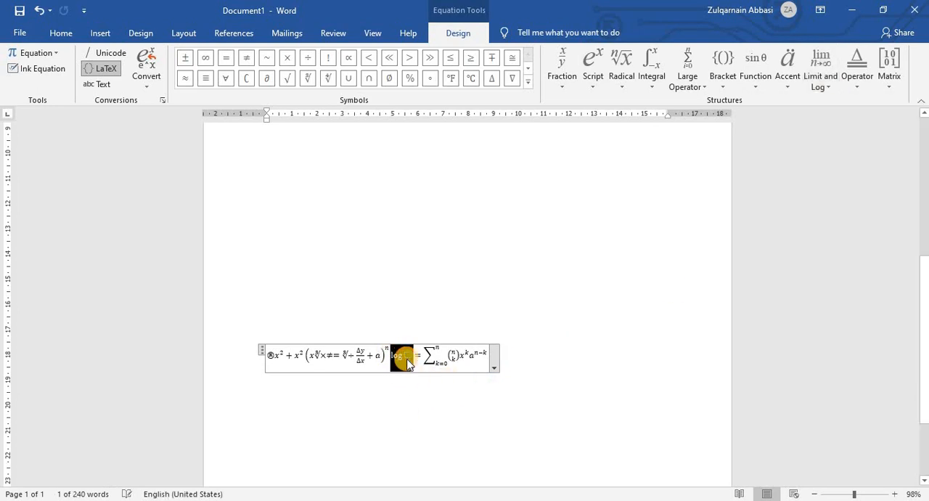
Delete the whole equation from the document.
{"action": "left_click", "coordinate": [233, 352]}
{"action": "left_click", "coordinate": [271, 356]}
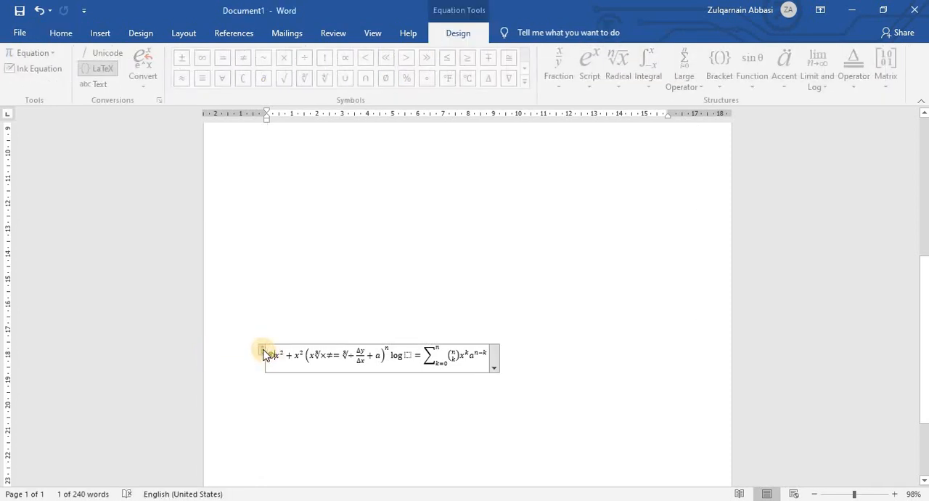
{"action": "left_click", "coordinate": [270, 355]}
{"action": "key", "text": "Delete"}
Delete the embedded PowerPoint slide below the text and complete the last word of the final paragraph as "devices".
{"action": "scroll", "coordinate": [411, 377], "scroll_direction": "up", "scroll_amount": 5}
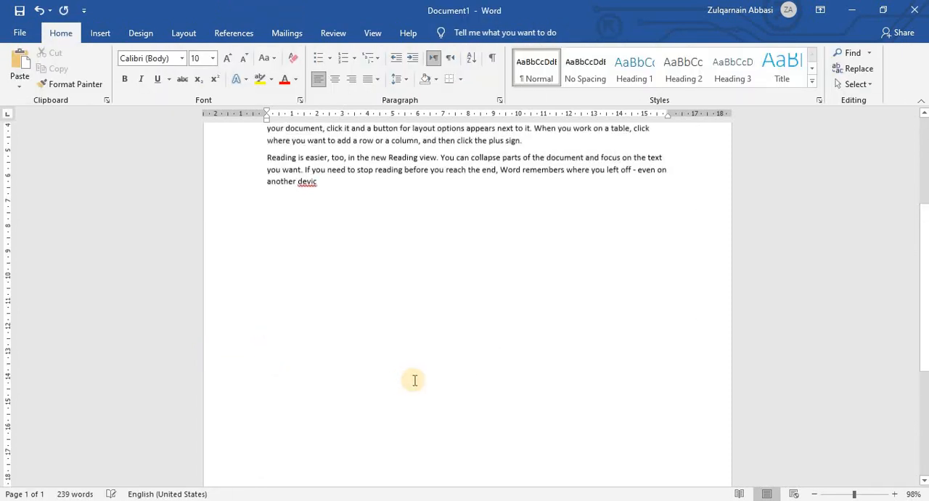
{"action": "left_click", "coordinate": [314, 266]}
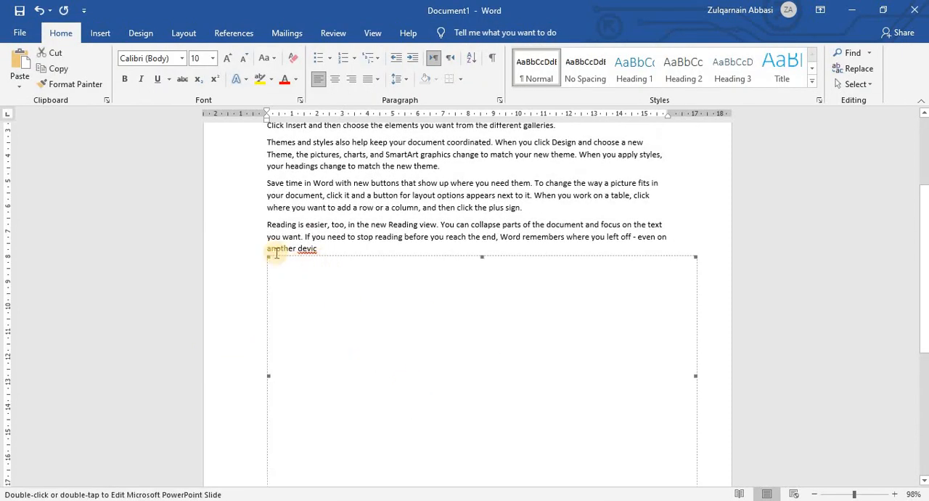
{"action": "key", "text": "Delete"}
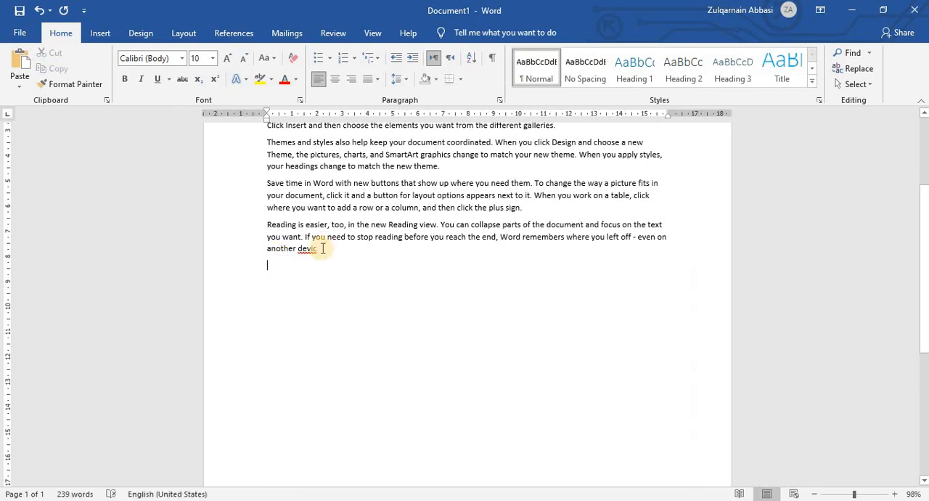
{"action": "type", "text": "es"}
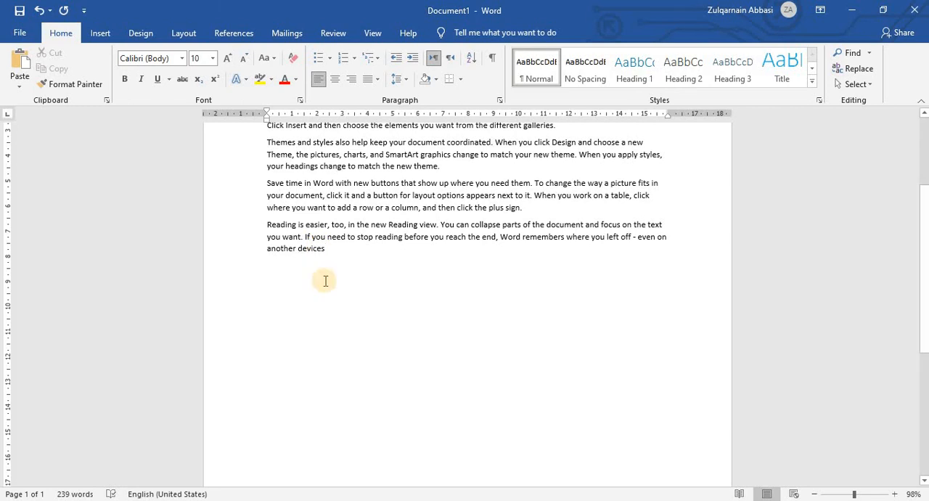
{"action": "scroll", "coordinate": [326, 278], "scroll_direction": "up", "scroll_amount": 3}
{"action": "left_click", "coordinate": [104, 34]}
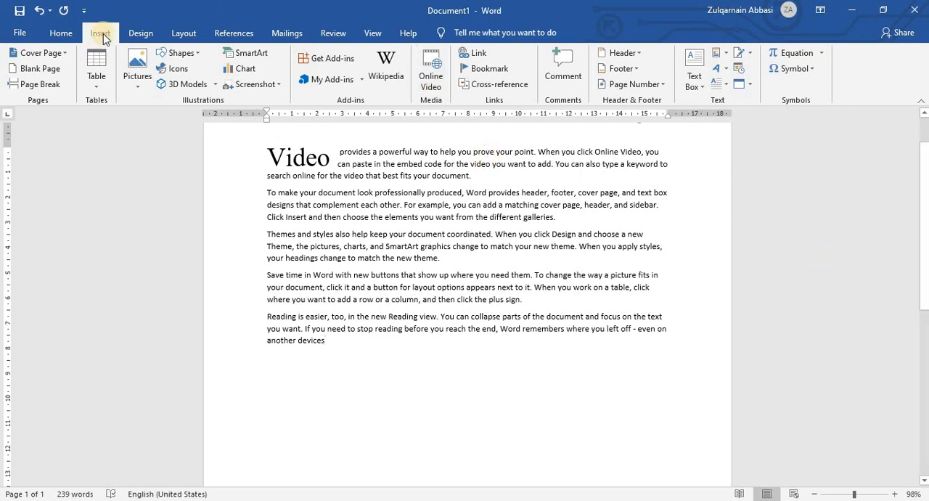
{"action": "left_click", "coordinate": [136, 32]}
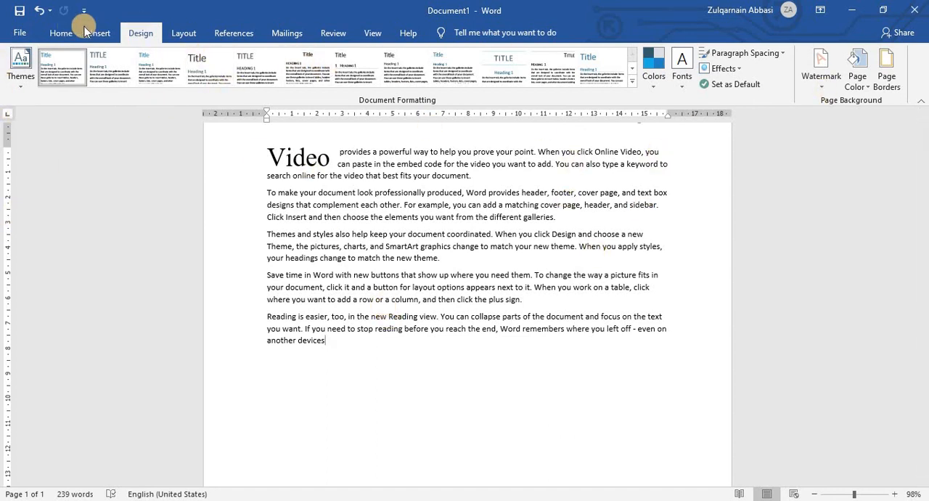
{"action": "left_click", "coordinate": [104, 28]}
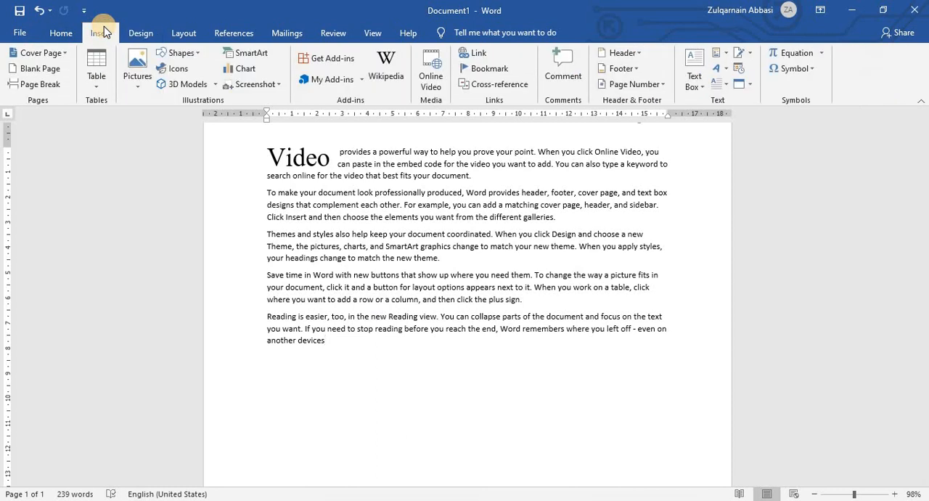